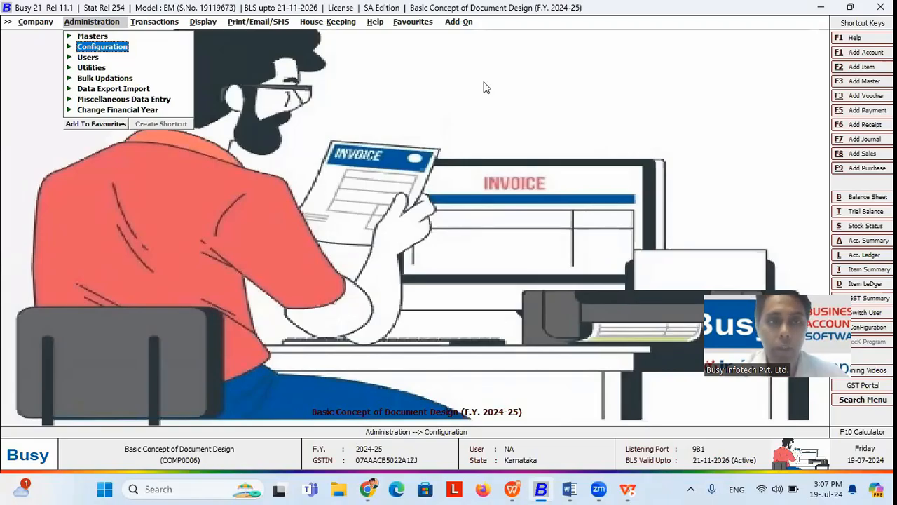
# Step: Go to Administration > Configuration > Invoice / Document Printing and open the Standard configuration list
pyautogui.press('Return')
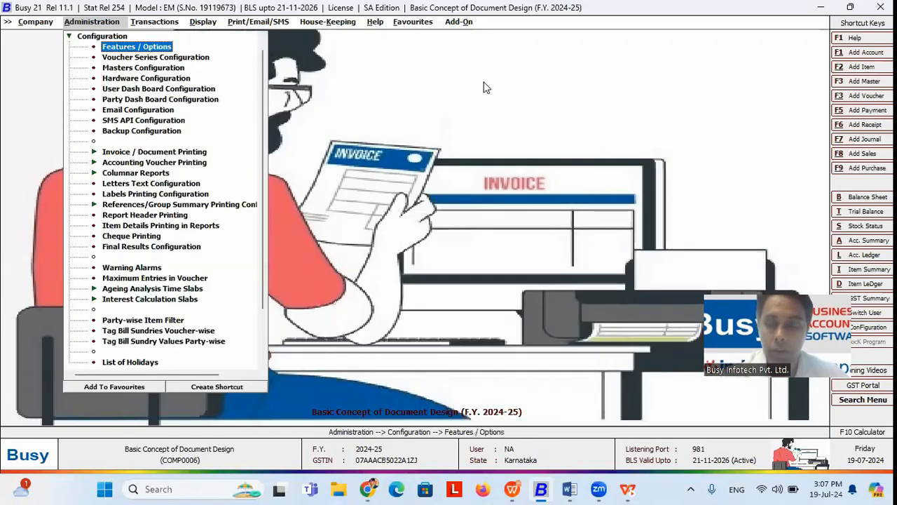
pyautogui.press('Down')
pyautogui.press('Down')
pyautogui.press('Down')
pyautogui.press('Down')
pyautogui.press('Down')
pyautogui.press('Down')
pyautogui.press('Down')
pyautogui.press('Down')
pyautogui.press('Down')
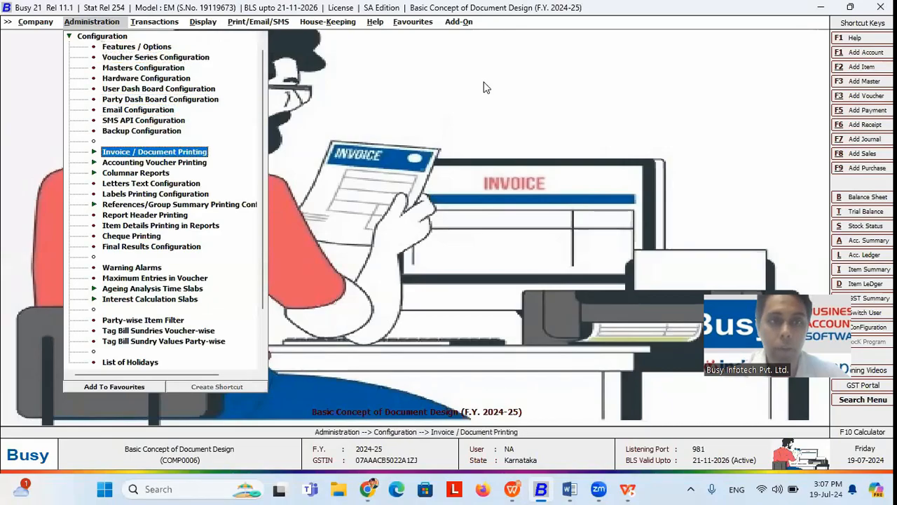
pyautogui.press('Return')
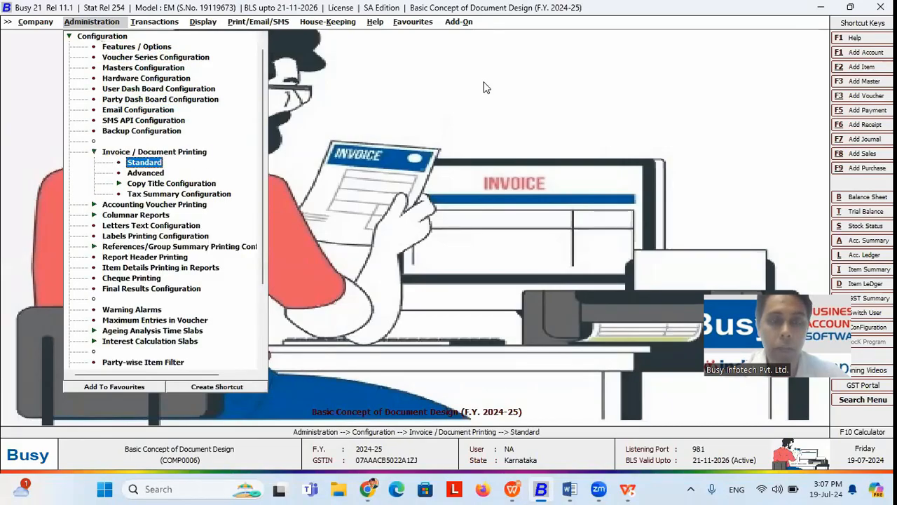
pyautogui.press('Return')
pyautogui.press('Return')
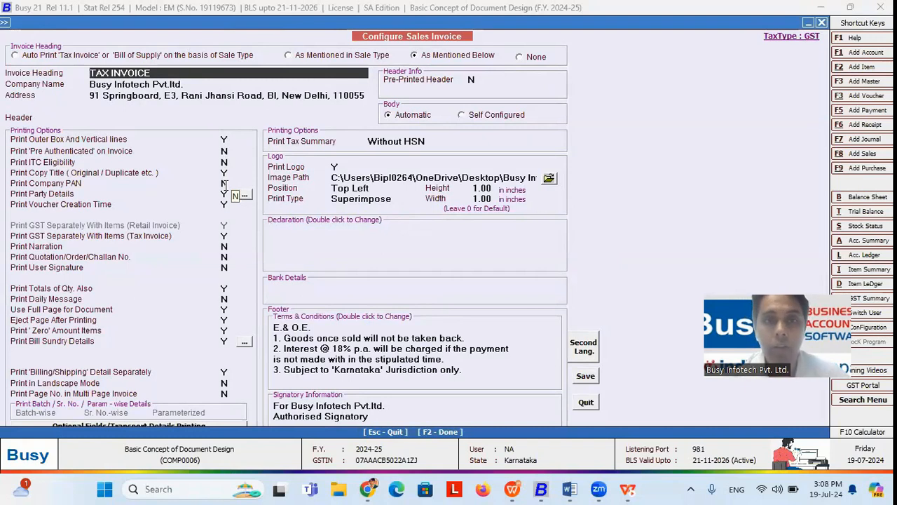
# Step: Check the Print Logo setting with no image path, then review the Print Party Details options
pyautogui.click(336, 166)
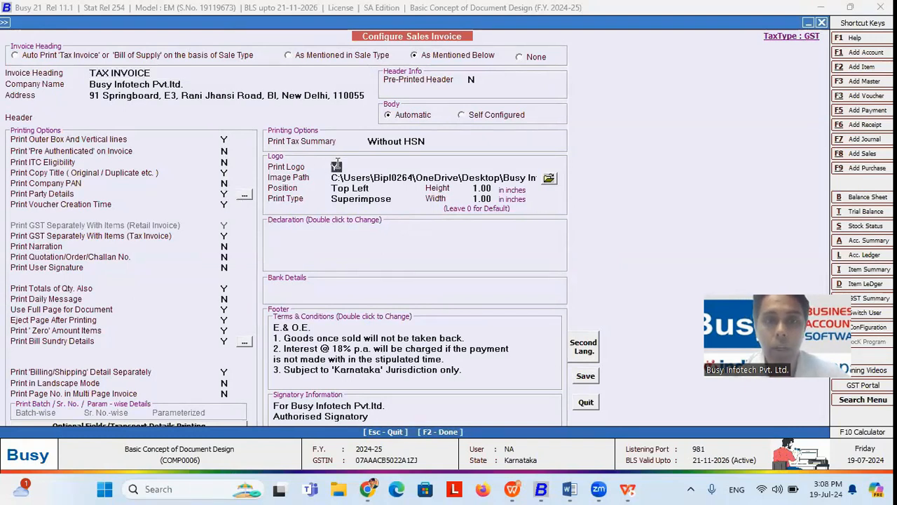
pyautogui.click(548, 180)
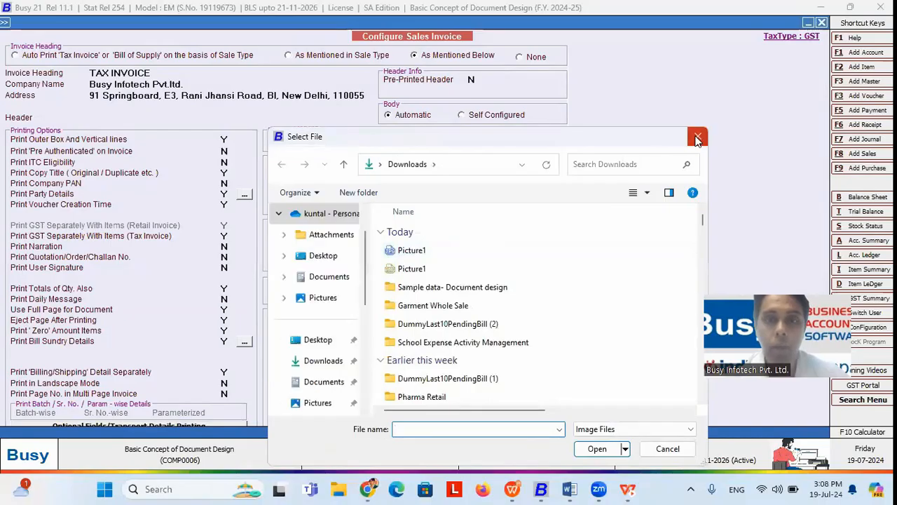
pyautogui.click(698, 137)
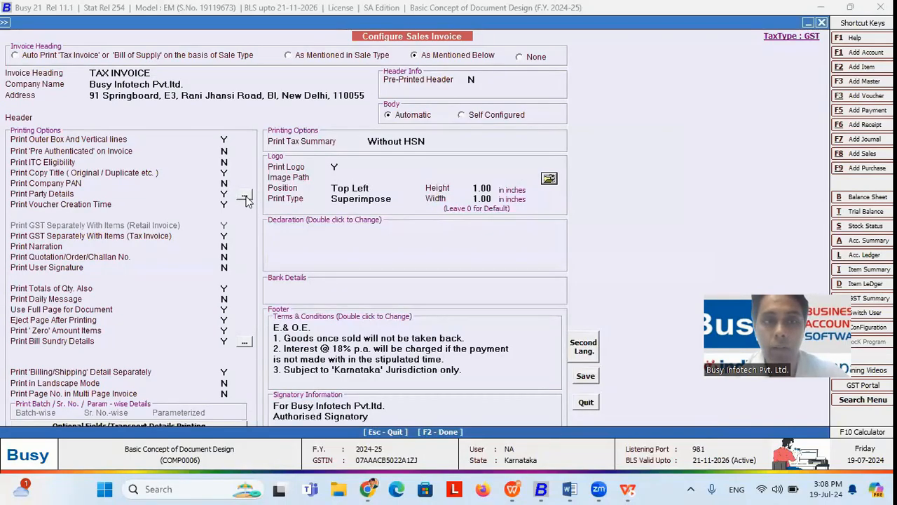
pyautogui.click(225, 193)
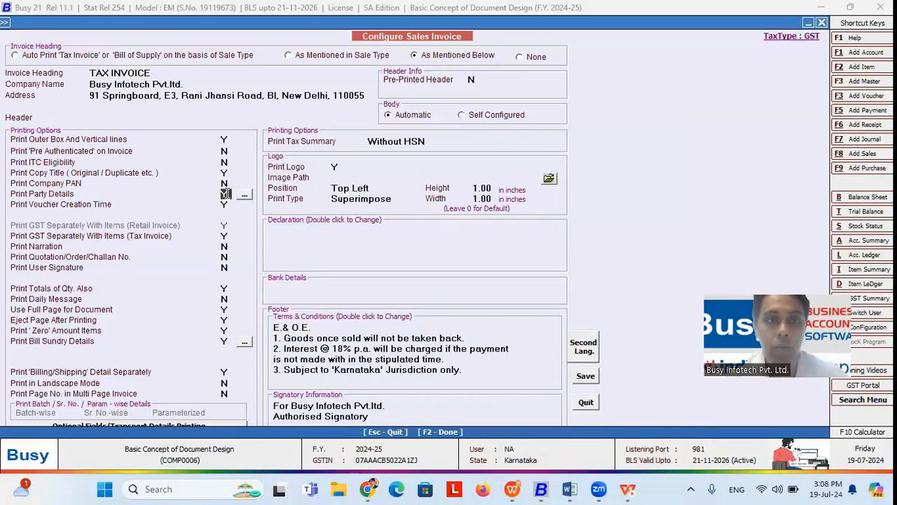
pyautogui.click(244, 195)
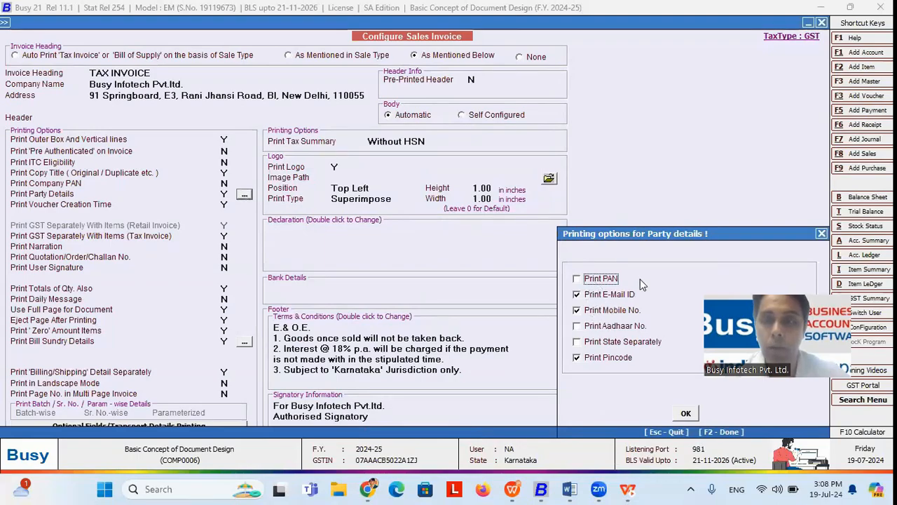
pyautogui.click(822, 234)
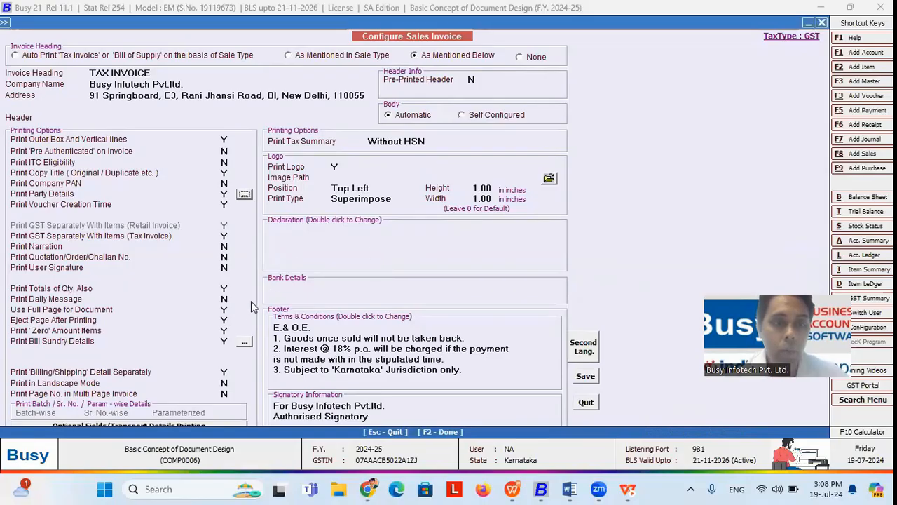
# Step: Step through the full-page, billing/shipping, landscape and multi-page page-number print options
pyautogui.click(224, 309)
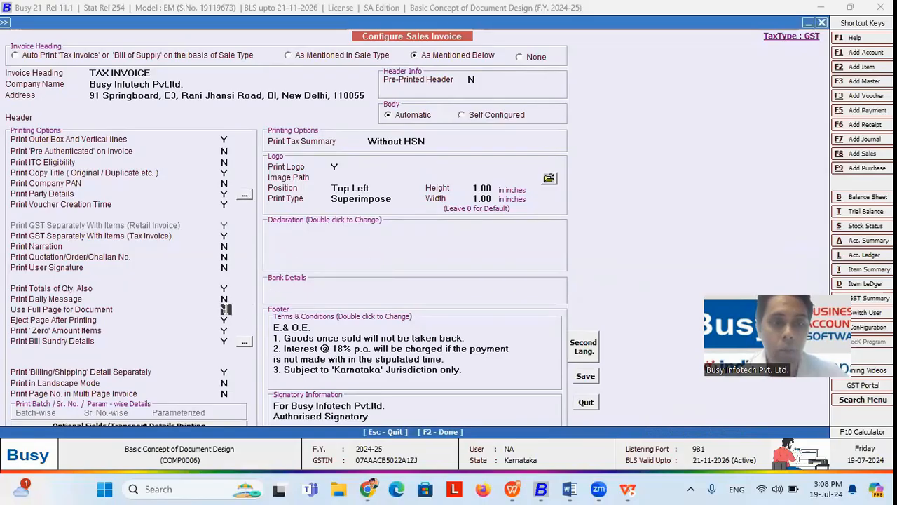
pyautogui.click(225, 372)
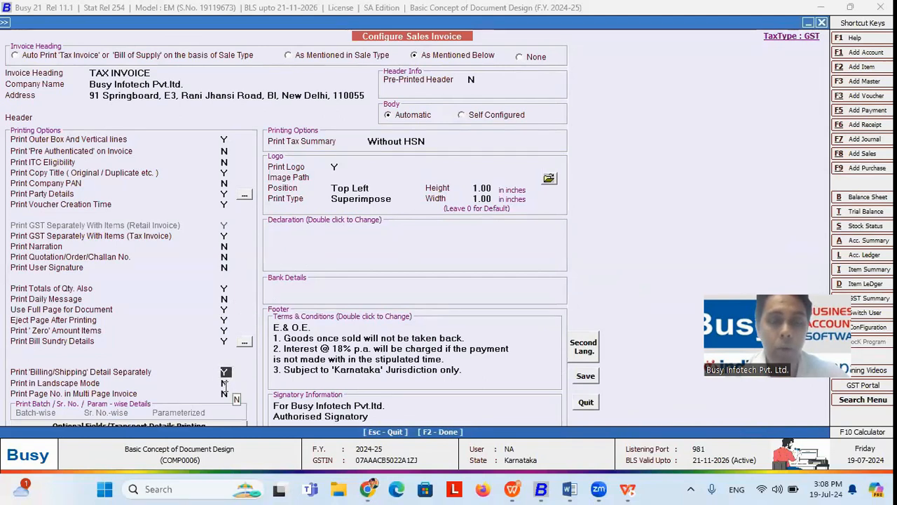
pyautogui.click(225, 384)
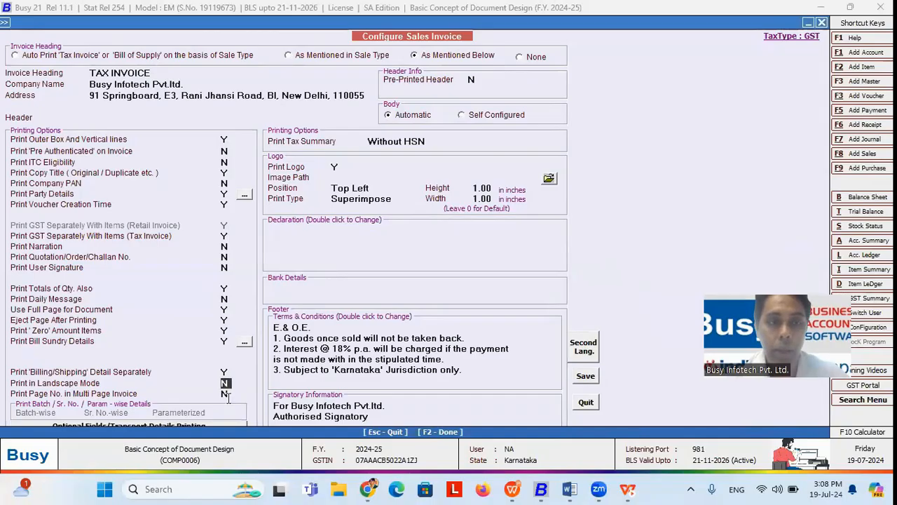
pyautogui.click(227, 395)
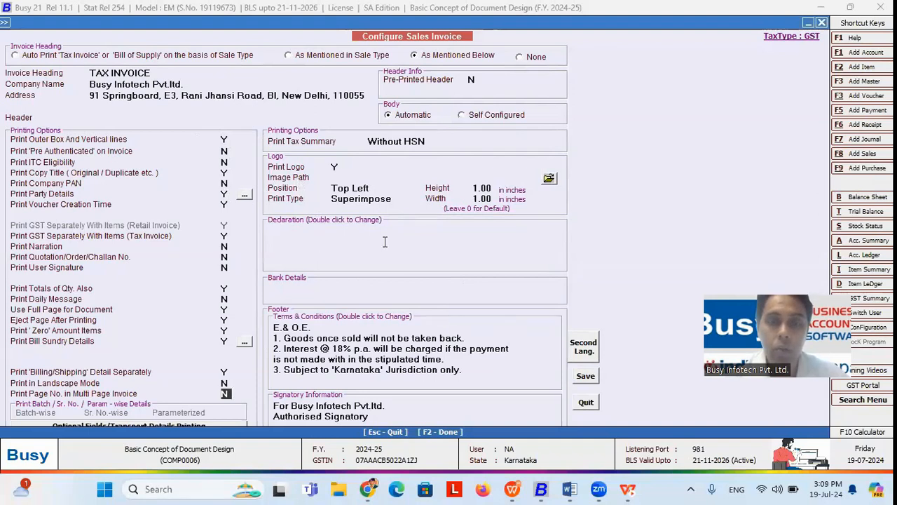
# Step: Leave the standard sales invoice configuration and open the Advanced document configuration
pyautogui.click(584, 403)
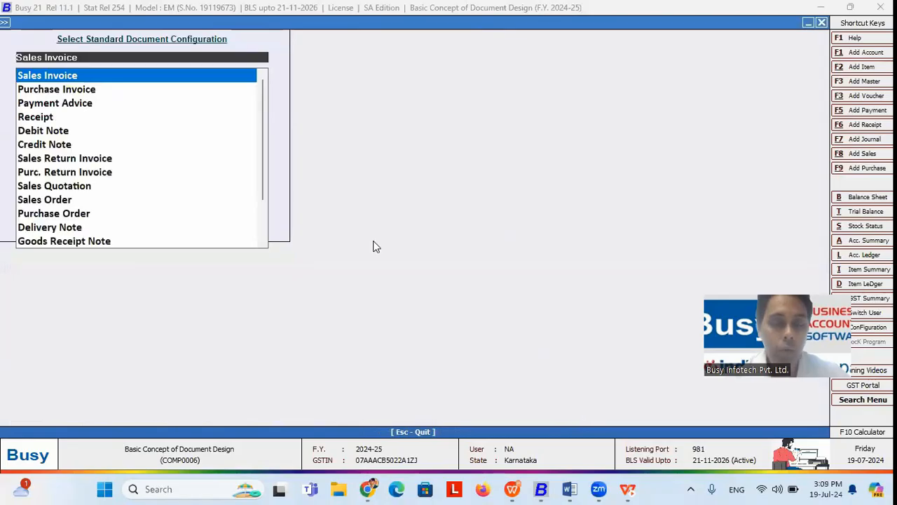
pyautogui.press('Escape')
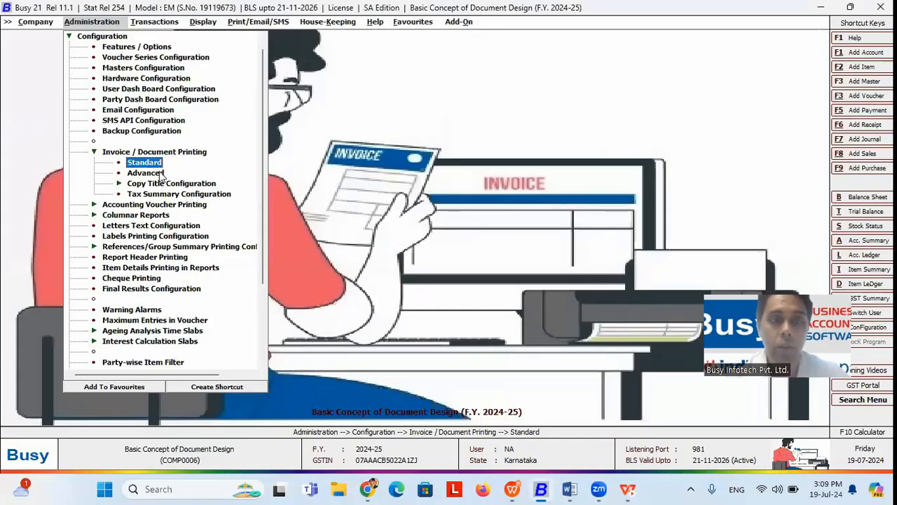
pyautogui.doubleClick(159, 175)
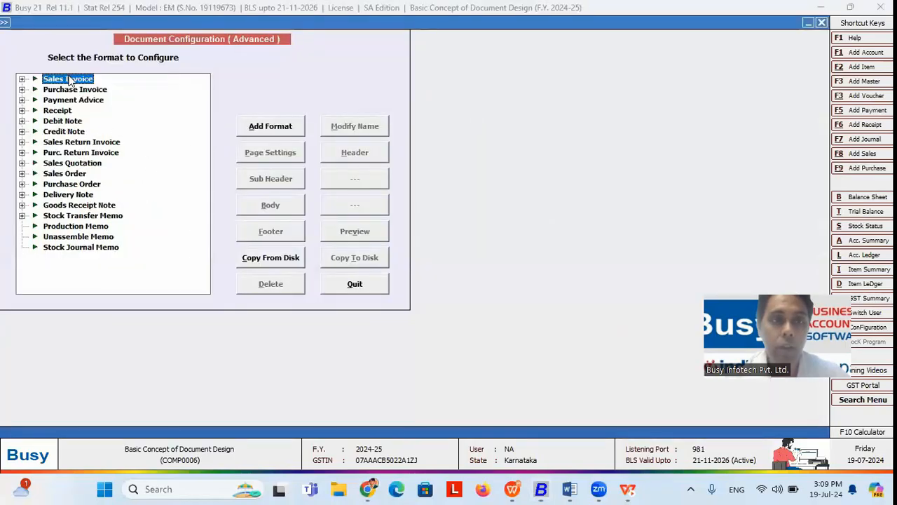
# Step: Add a Sales Invoice format named 'Sample inv', save it, and select it in the list
pyautogui.click(261, 131)
pyautogui.write('sampl')
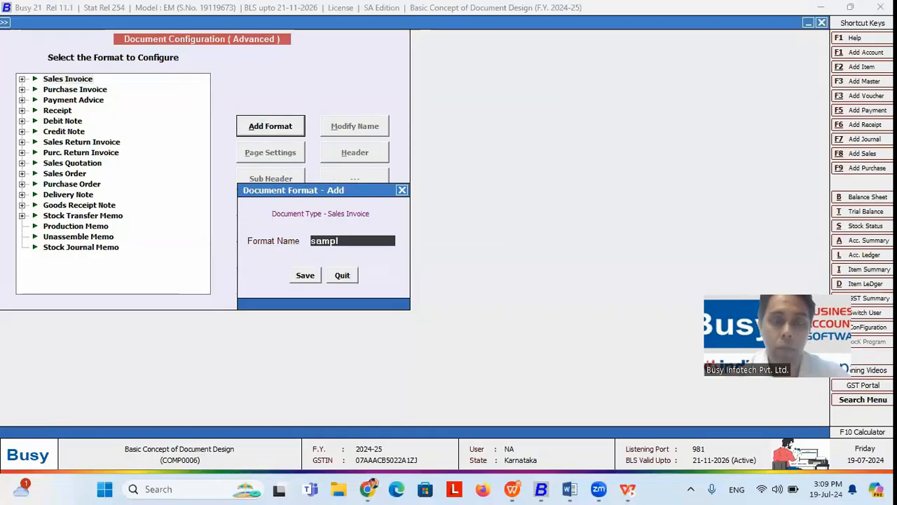
pyautogui.write('e')
pyautogui.press('Return')
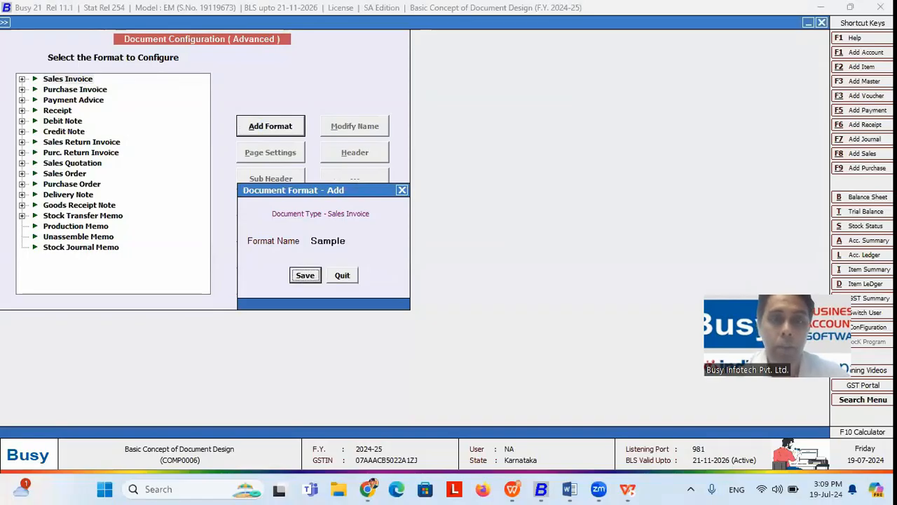
pyautogui.click(372, 240)
pyautogui.write('inv')
pyautogui.press('Return')
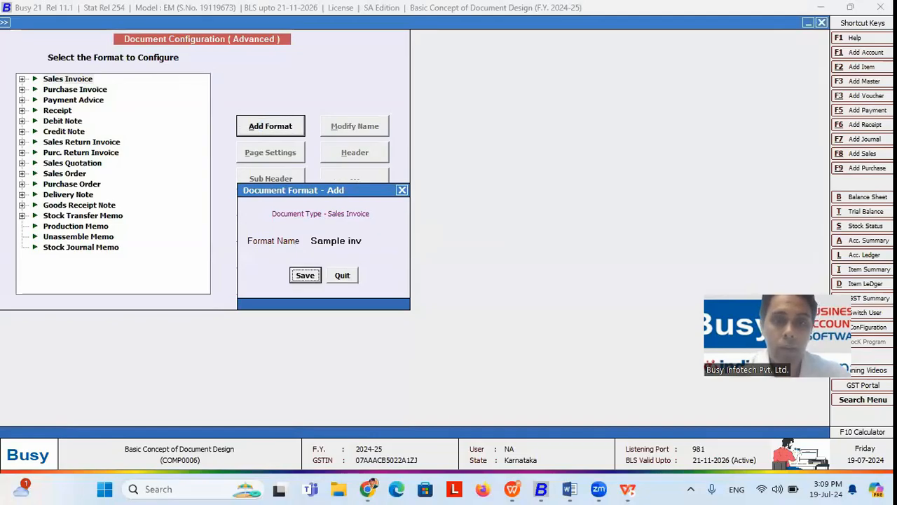
pyautogui.press('Return')
pyautogui.press('Down')
pyautogui.press('Down')
pyautogui.press('Down')
pyautogui.press('Down')
pyautogui.press('Down')
pyautogui.press('Down')
pyautogui.press('Down')
pyautogui.press('Down')
pyautogui.press('Down')
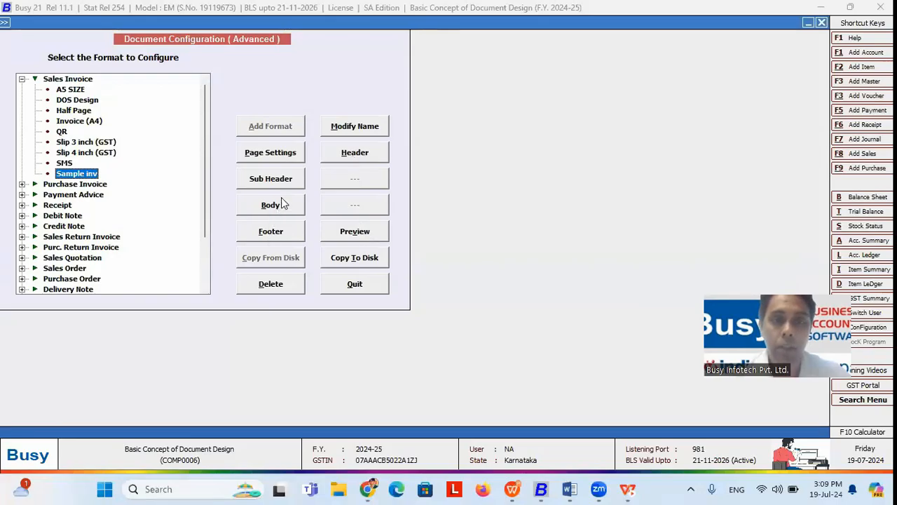
# Step: Load the LOCAL default script into the Sample inv header and preview the result
pyautogui.click(358, 151)
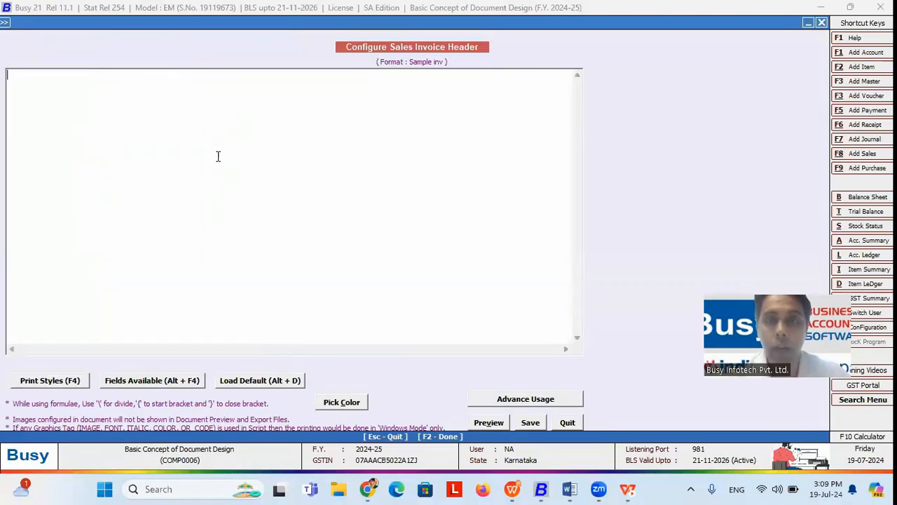
pyautogui.click(247, 382)
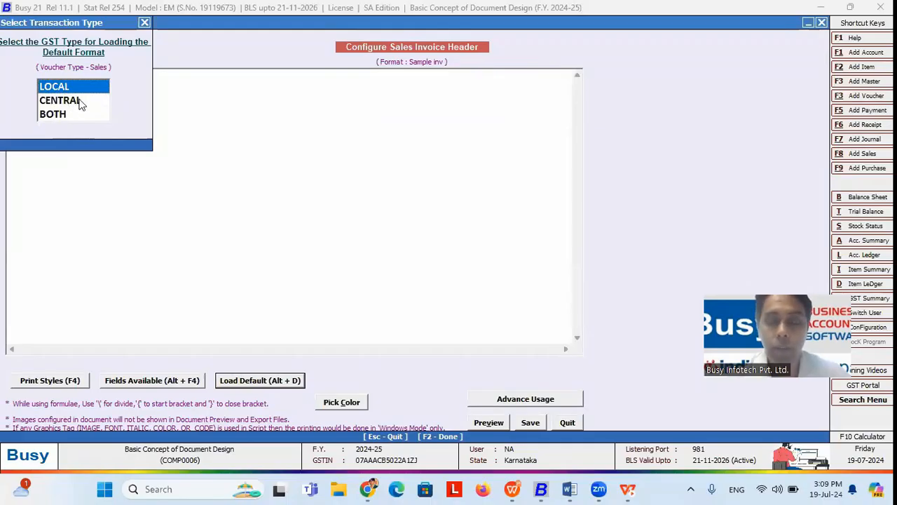
pyautogui.press('Return')
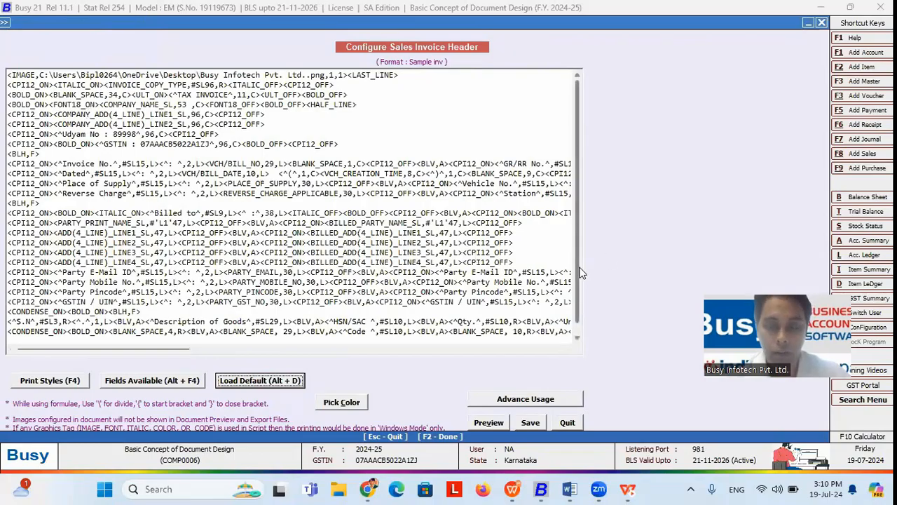
pyautogui.scroll(-1, 581, 277)
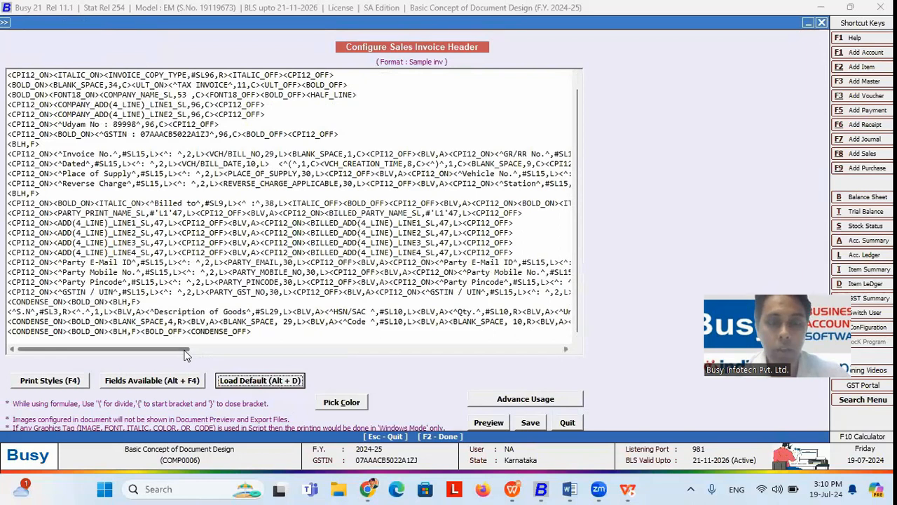
pyautogui.click(497, 420)
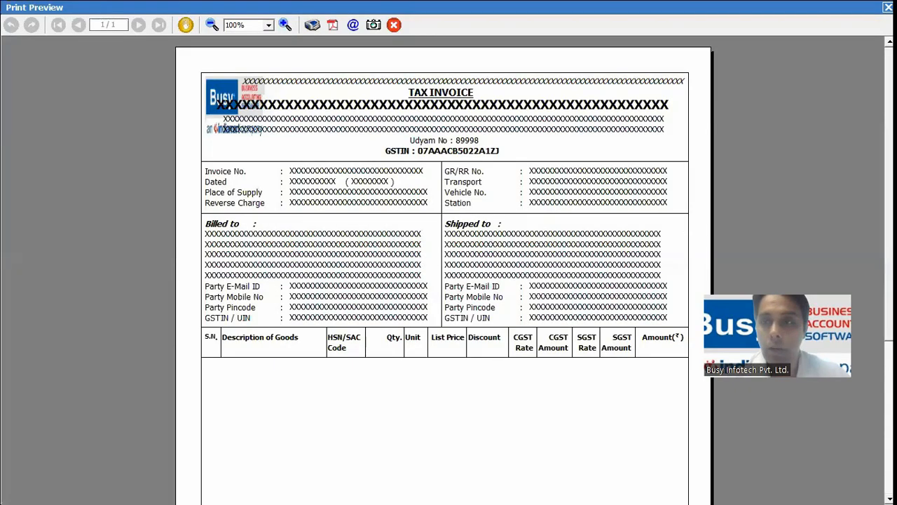
# Step: Scroll to the lower part of the invoice preview, then close the preview
pyautogui.scroll(-2, 597, 293)
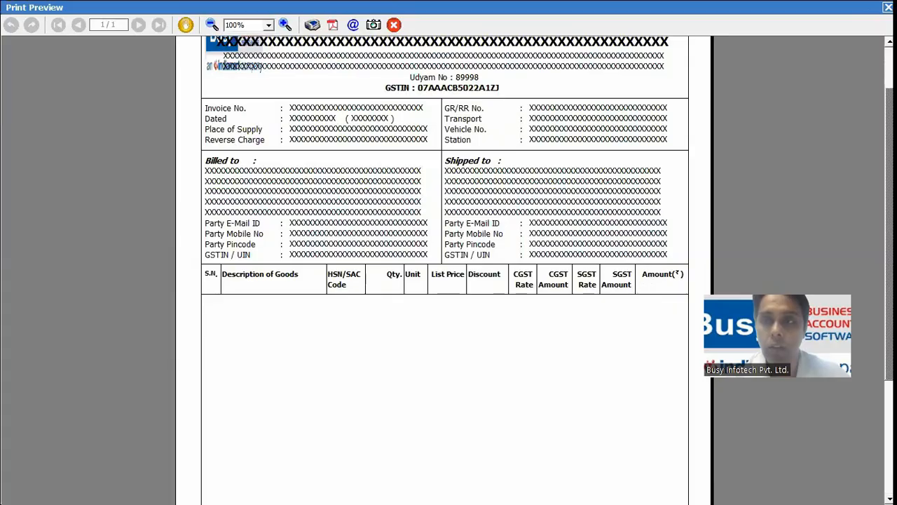
pyautogui.press('Escape')
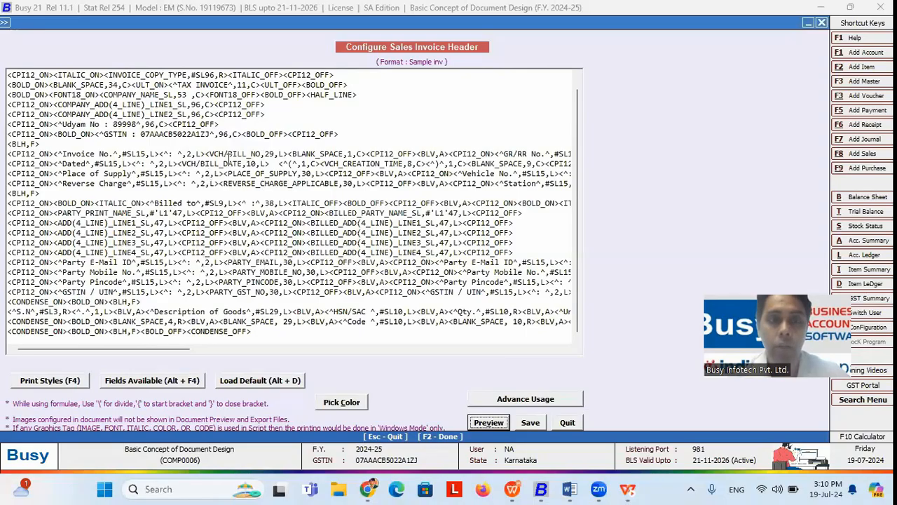
# Step: Browse the PARTY category in the available-fields list, close it, and return to line 5 of the header script
pyautogui.click(209, 152)
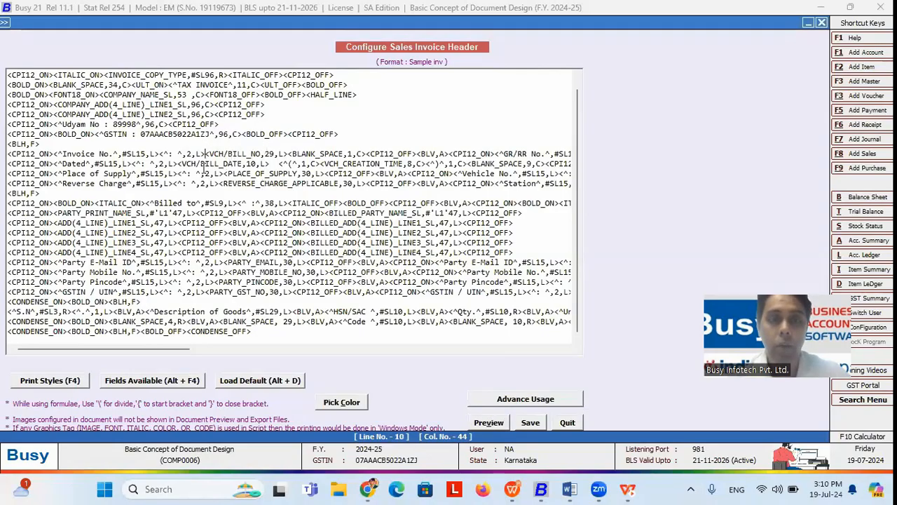
pyautogui.click(145, 382)
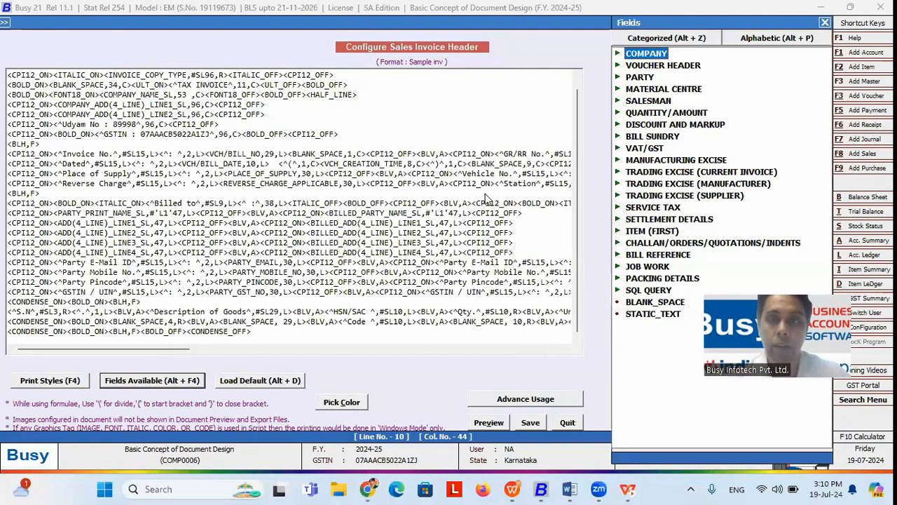
pyautogui.doubleClick(646, 78)
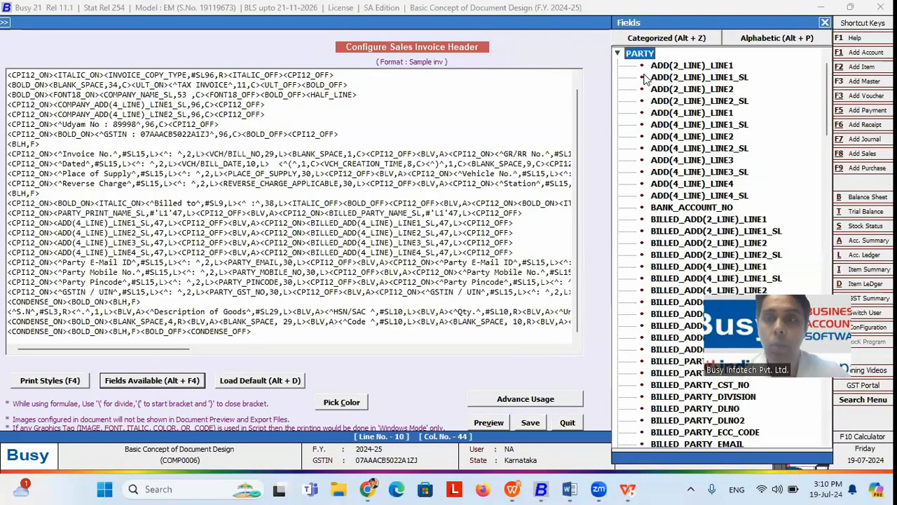
pyautogui.click(825, 22)
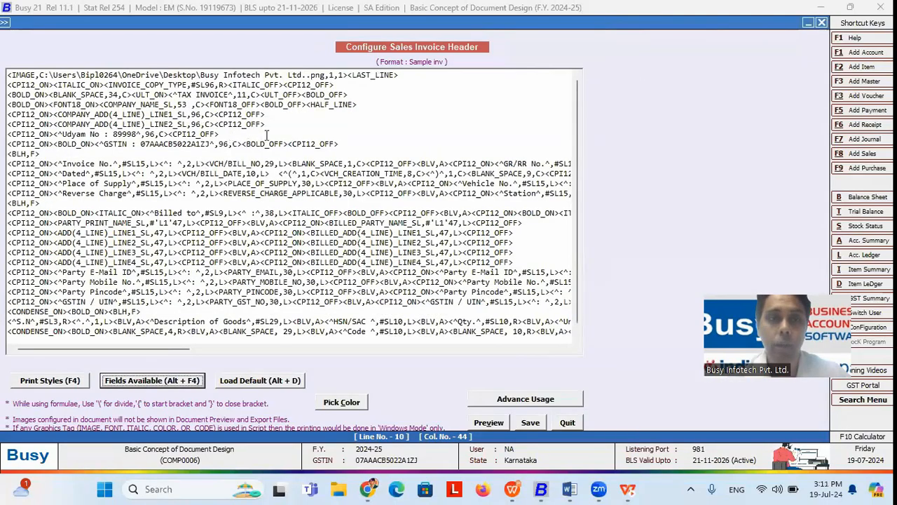
pyautogui.click(325, 115)
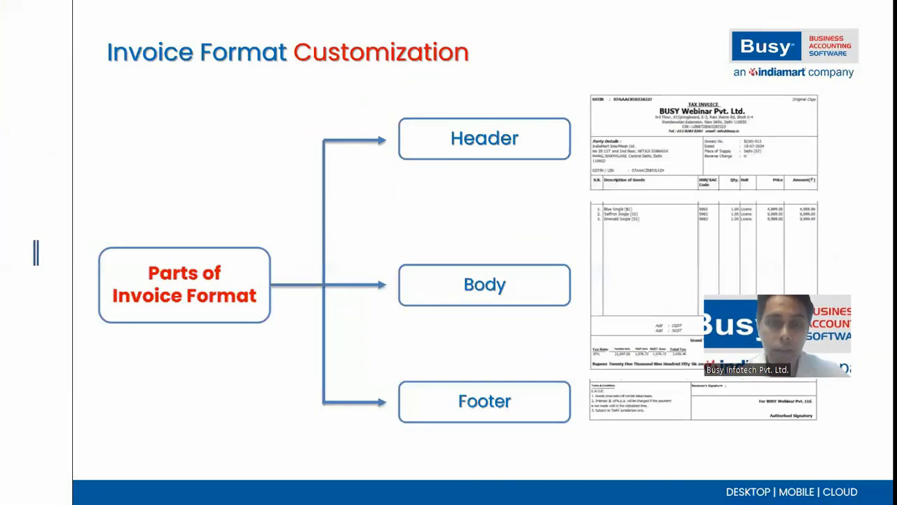
# Step: Advance to the Static vs Dynamic fields slide, then switch back to Busy 21
pyautogui.press('Right')
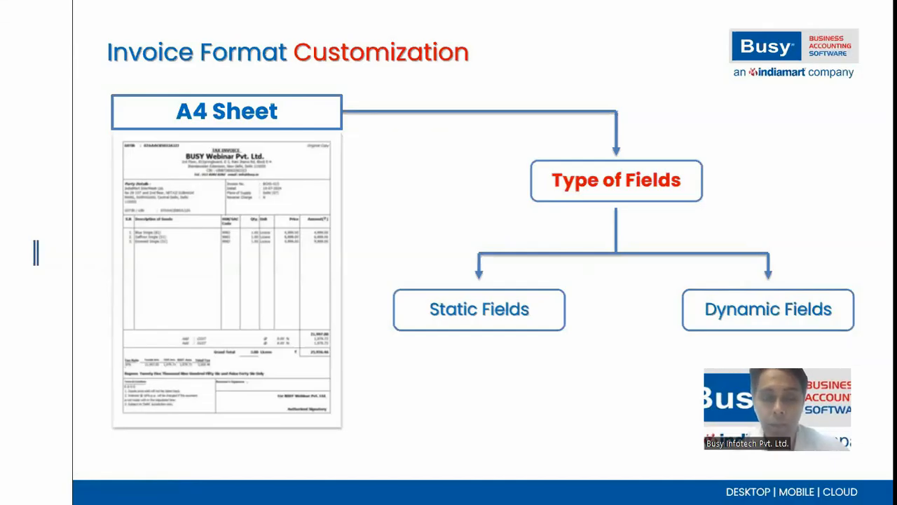
pyautogui.hotkey('alt', 'Tab')
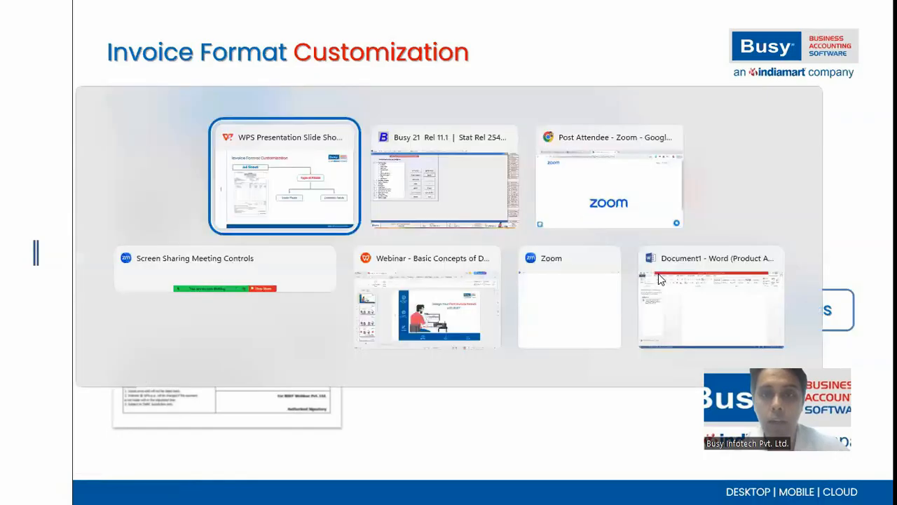
pyautogui.press('Tab')
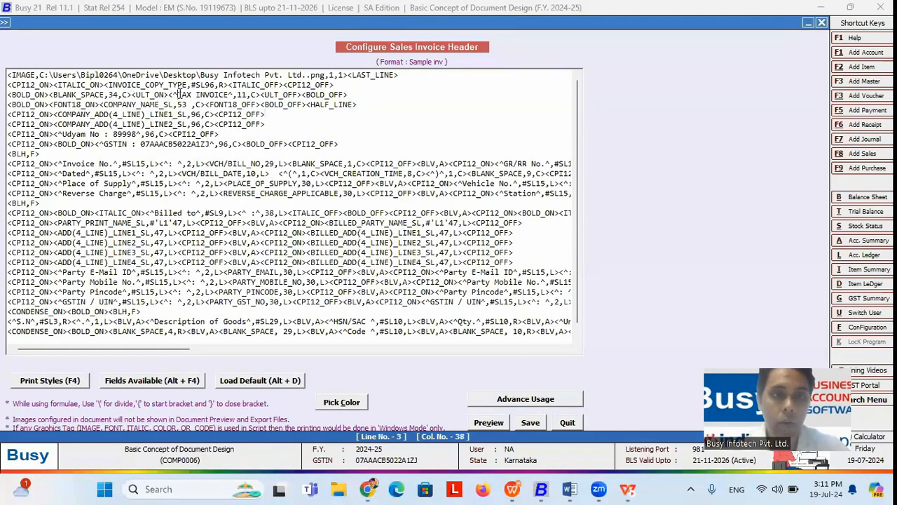
# Step: Retype the ^TAX INVOICE heading text on line 3 of the header script
pyautogui.moveTo(171, 94); pyautogui.dragTo(257, 95)
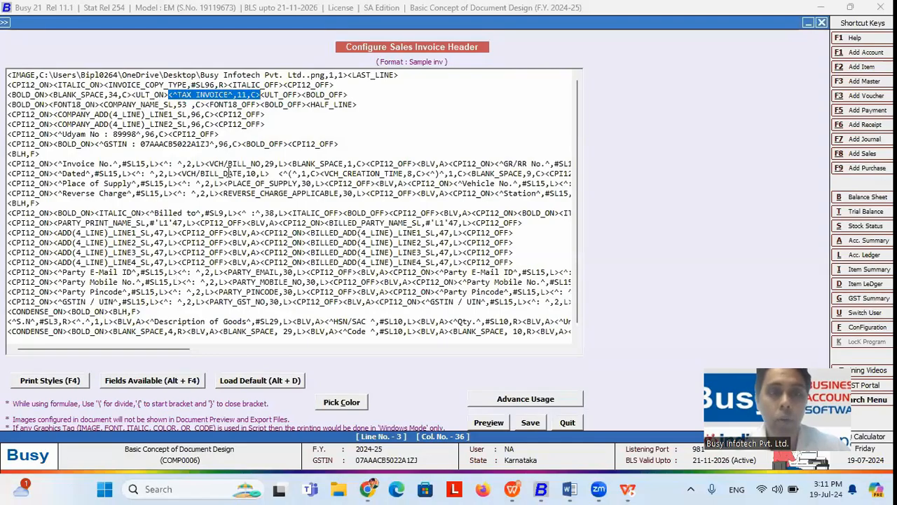
pyautogui.click(227, 94)
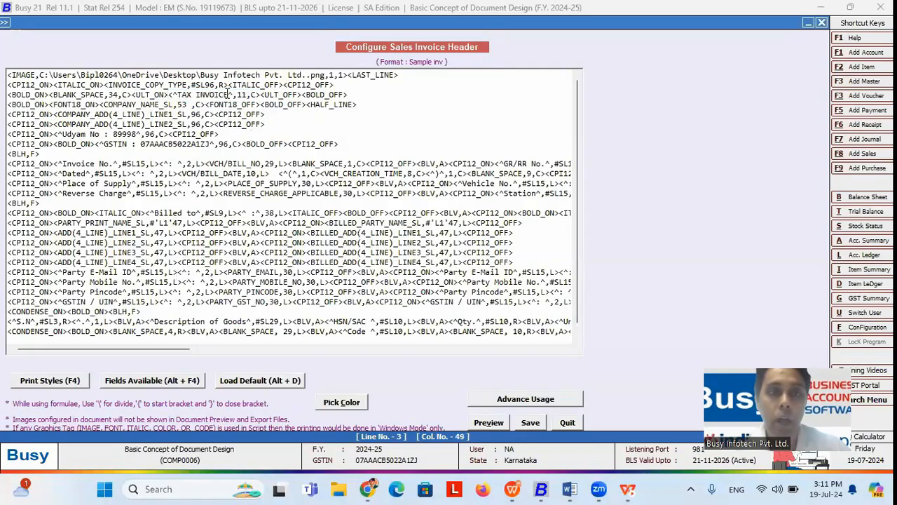
pyautogui.press('BackSpace')
pyautogui.press('BackSpace')
pyautogui.press('BackSpace')
pyautogui.press('BackSpace')
pyautogui.press('BackSpace')
pyautogui.press('BackSpace')
pyautogui.press('BackSpace')
pyautogui.press('BackSpace')
pyautogui.press('BackSpace')
pyautogui.press('BackSpace')
pyautogui.press('BackSpace')
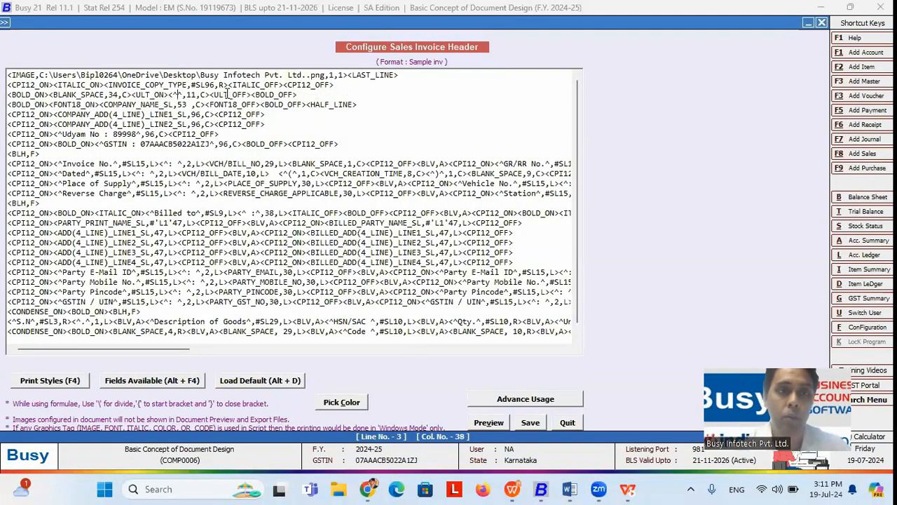
pyautogui.write('TAX INVOICE^')
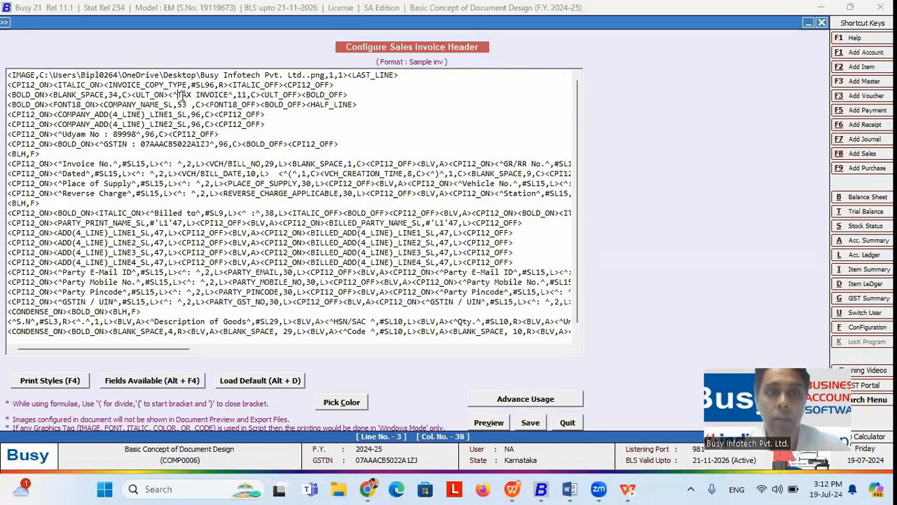
pyautogui.press('BackSpace')
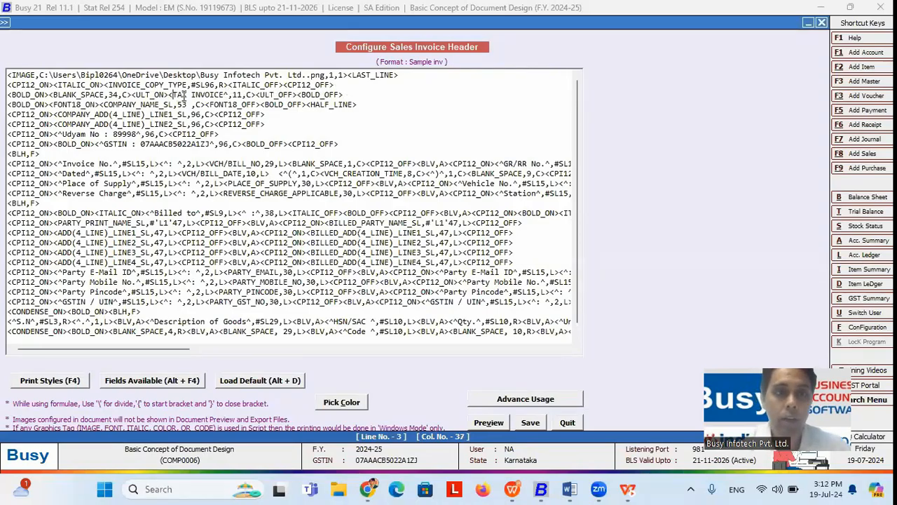
pyautogui.write('^')
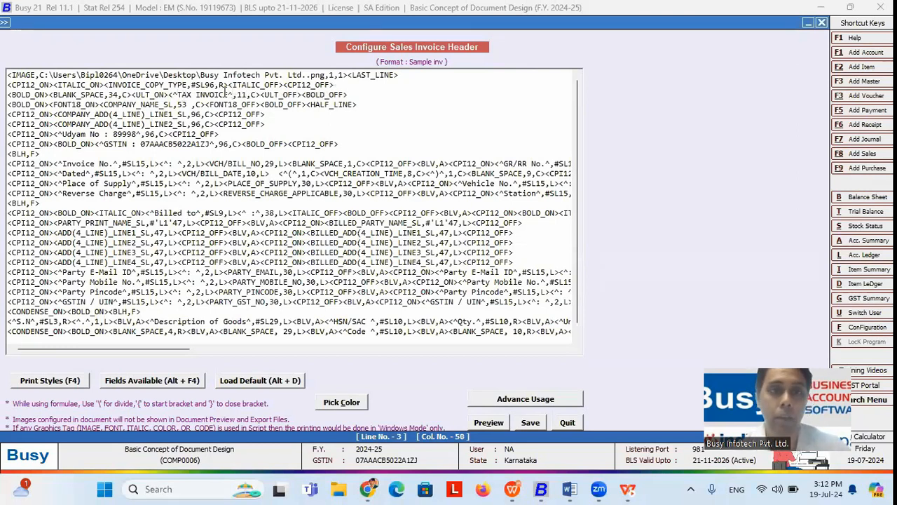
pyautogui.moveTo(228, 94); pyautogui.dragTo(179, 96)
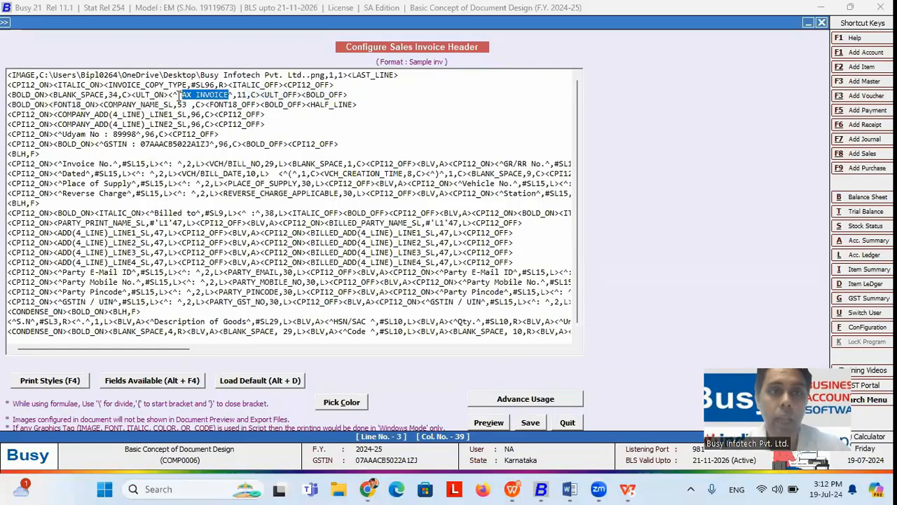
pyautogui.click(232, 94)
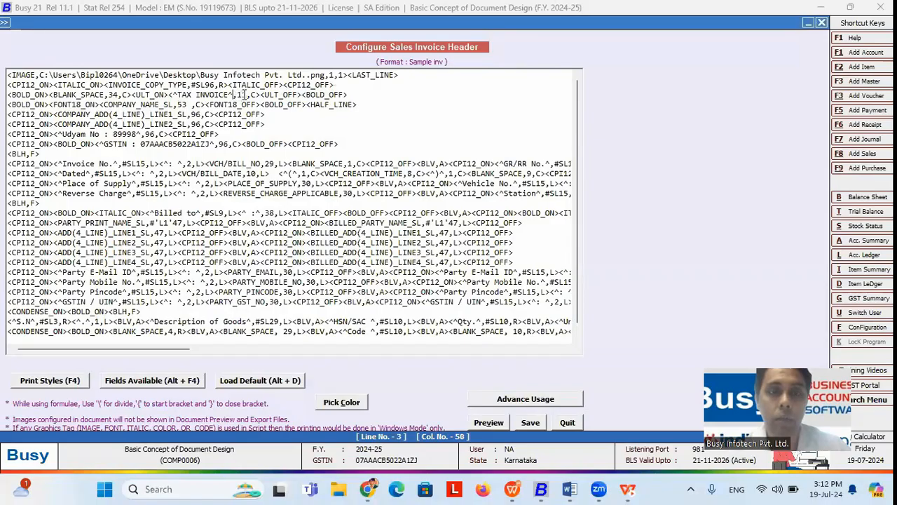
pyautogui.press('Left')
pyautogui.press('Left')
pyautogui.press('Left')
pyautogui.press('Left')
pyautogui.hotkey('shift', 'Left')
pyautogui.hotkey('shift', 'Left')
pyautogui.hotkey('shift', 'Left')
pyautogui.hotkey('shift', 'Left')
pyautogui.hotkey('shift', 'Left')
pyautogui.hotkey('shift', 'Left')
pyautogui.hotkey('shift', 'Left')
pyautogui.hotkey('shift', 'Left')
pyautogui.hotkey('shift', 'Left')
pyautogui.hotkey('shift', 'Left')
pyautogui.hotkey('shift', 'Left')
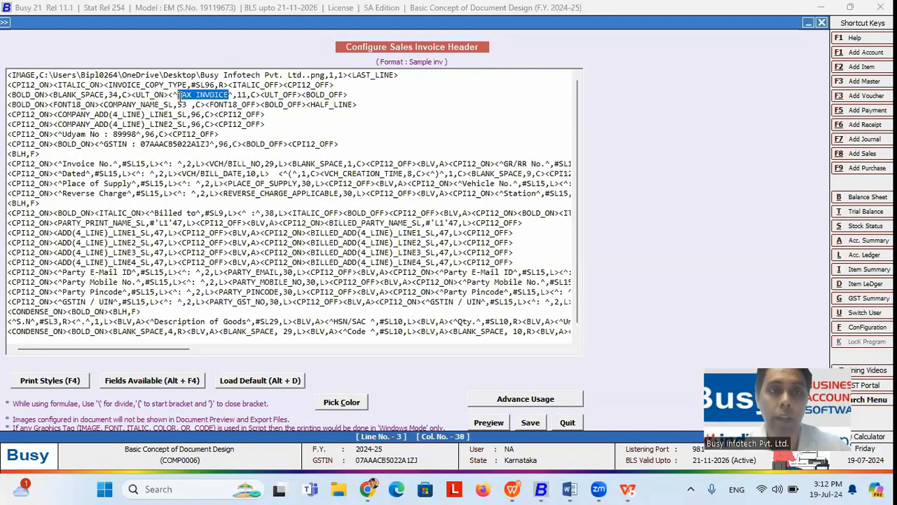
pyautogui.click(246, 95)
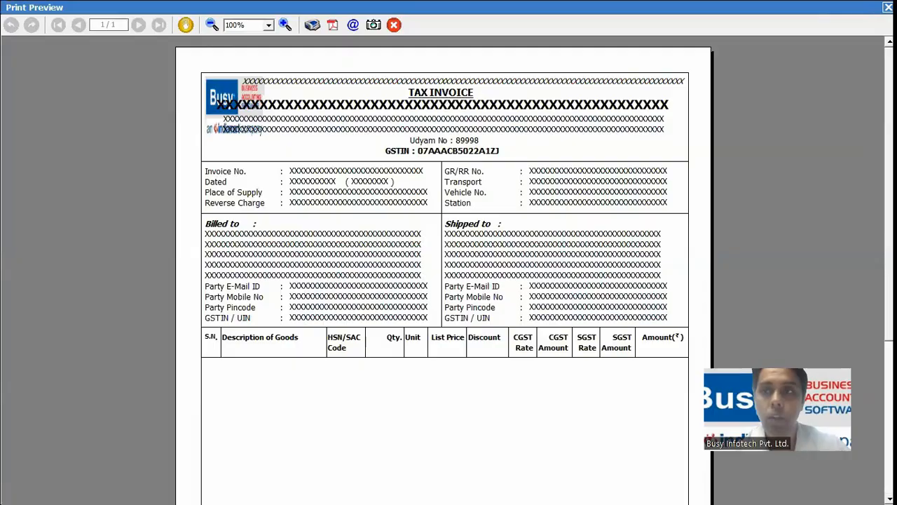
# Step: Close the preview, view the print style tags near ULT_OFF, and reopen the Sample inv header editor
pyautogui.click(888, 8)
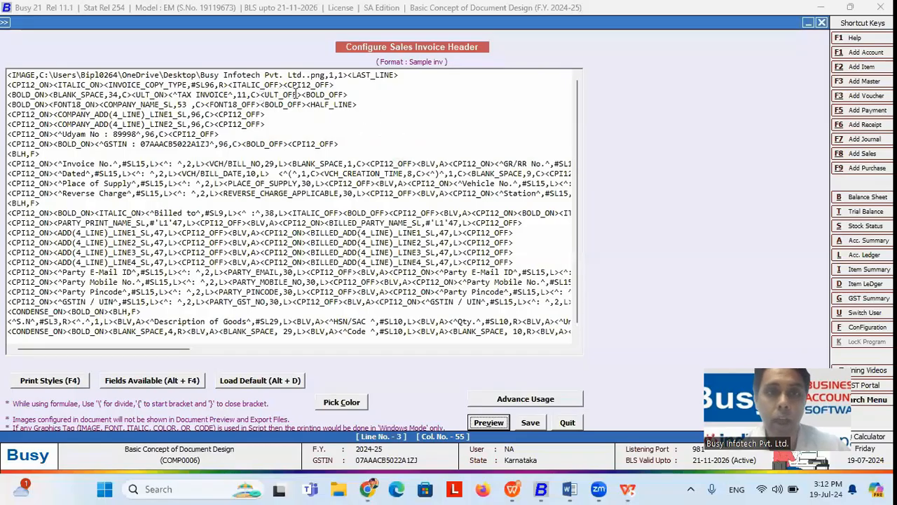
pyautogui.moveTo(303, 94); pyautogui.dragTo(262, 94)
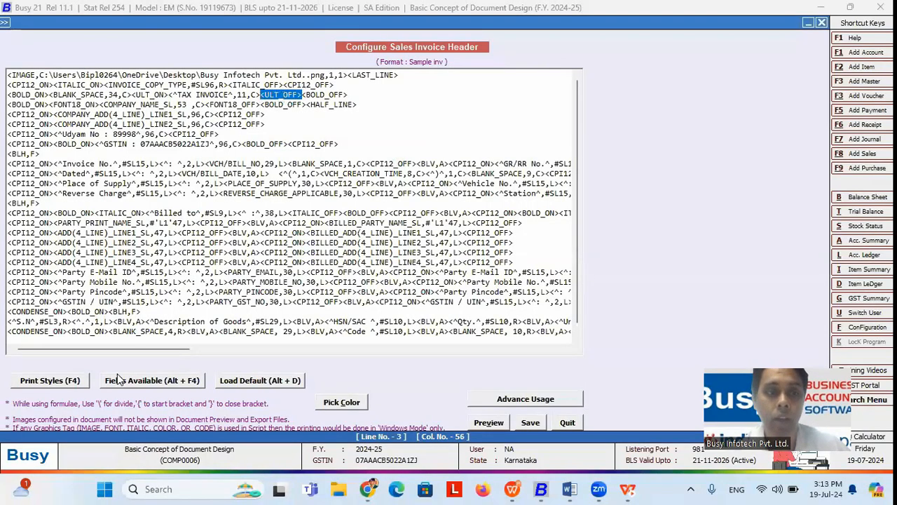
pyautogui.click(261, 96)
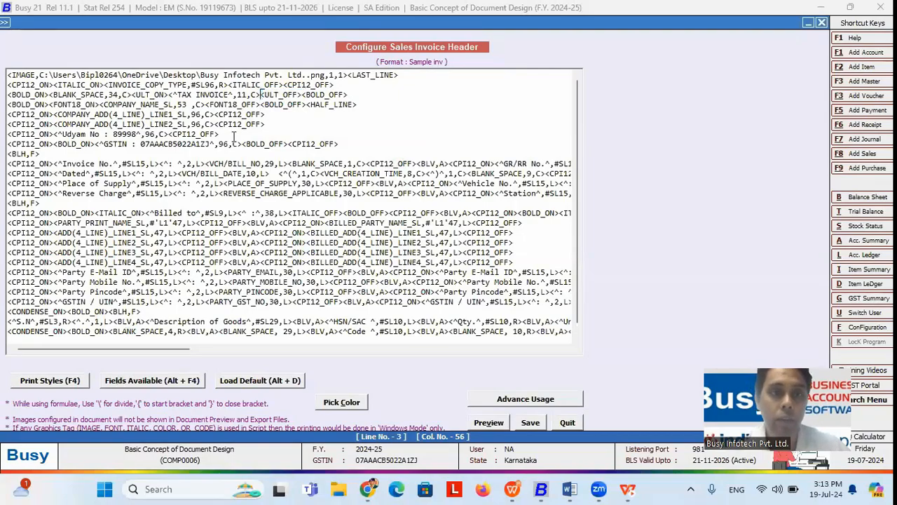
pyautogui.click(65, 381)
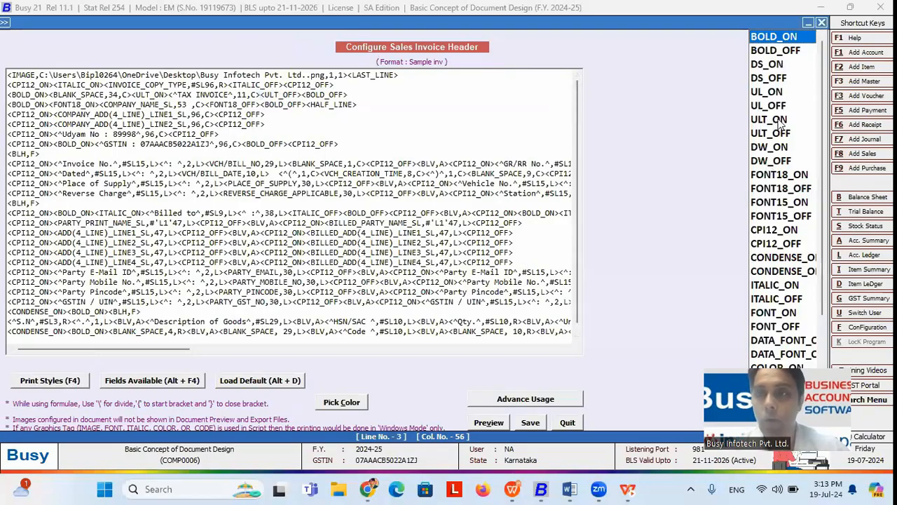
pyautogui.click(822, 23)
pyautogui.click(355, 153)
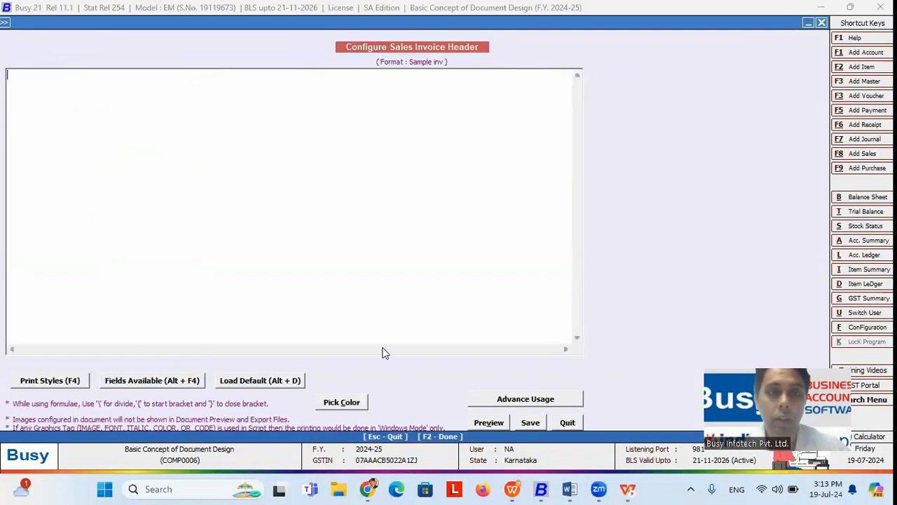
# Step: Reload the LOCAL default header script and locate the TAX INVOICE entry on line 3
pyautogui.click(266, 382)
pyautogui.press('Return')
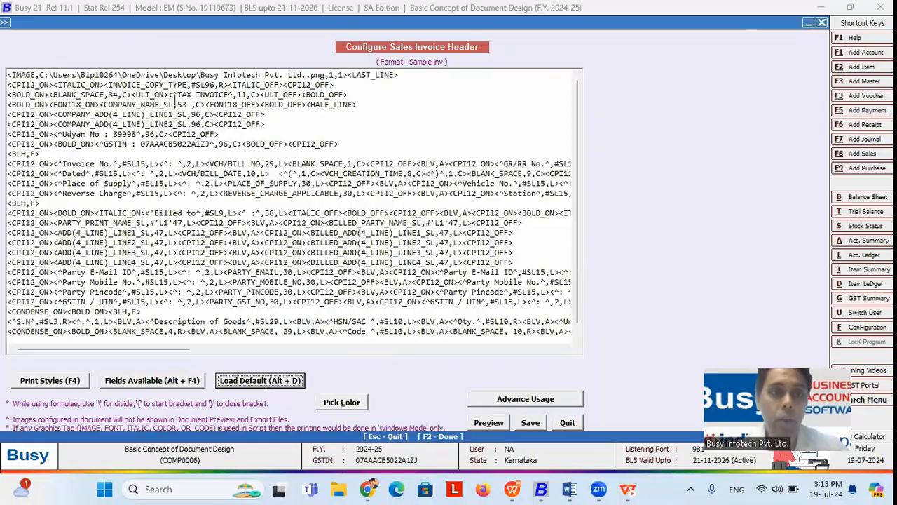
pyautogui.moveTo(169, 96); pyautogui.dragTo(261, 94)
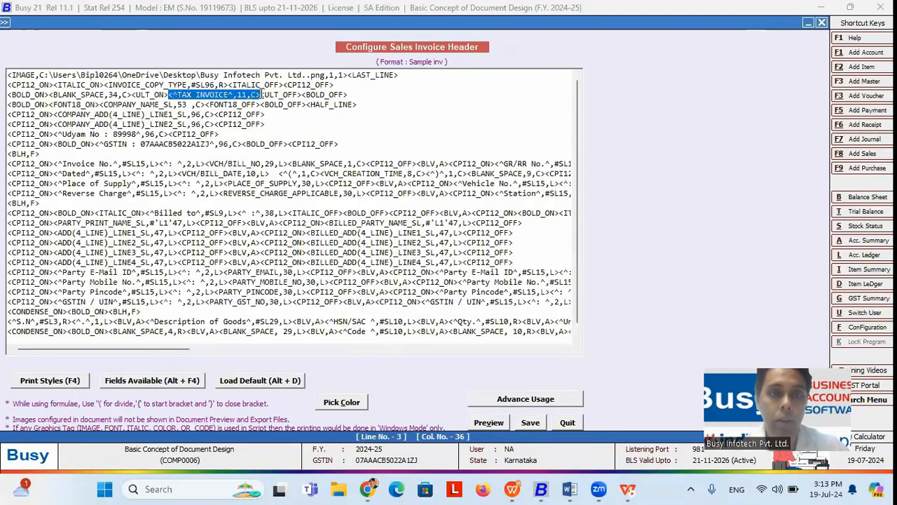
pyautogui.click(170, 95)
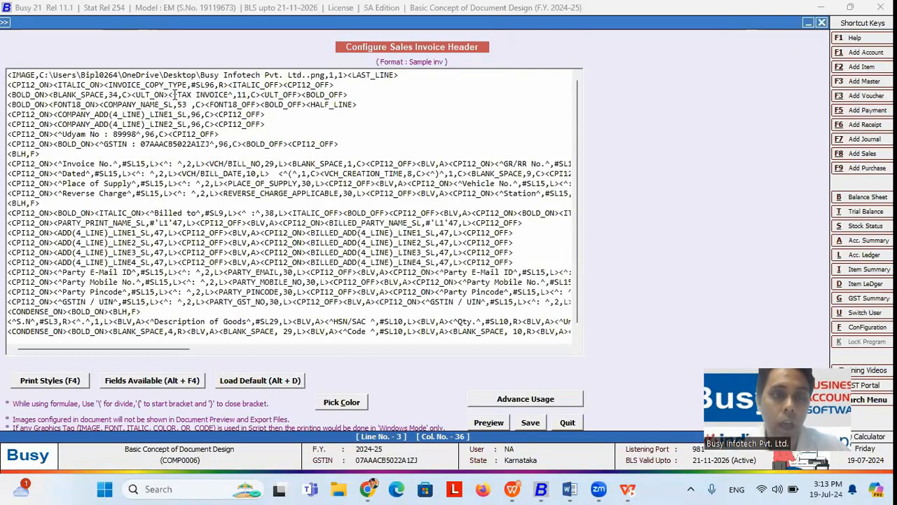
pyautogui.moveTo(179, 94); pyautogui.dragTo(229, 95)
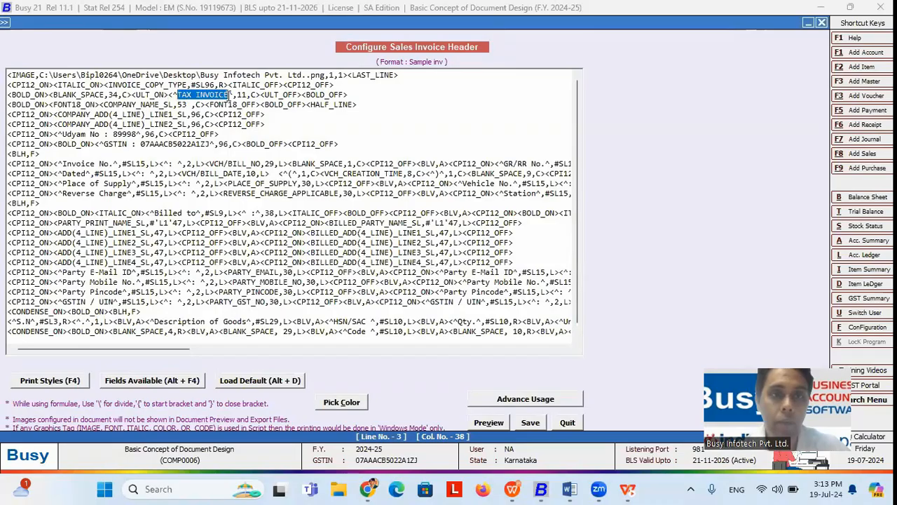
pyautogui.click(168, 95)
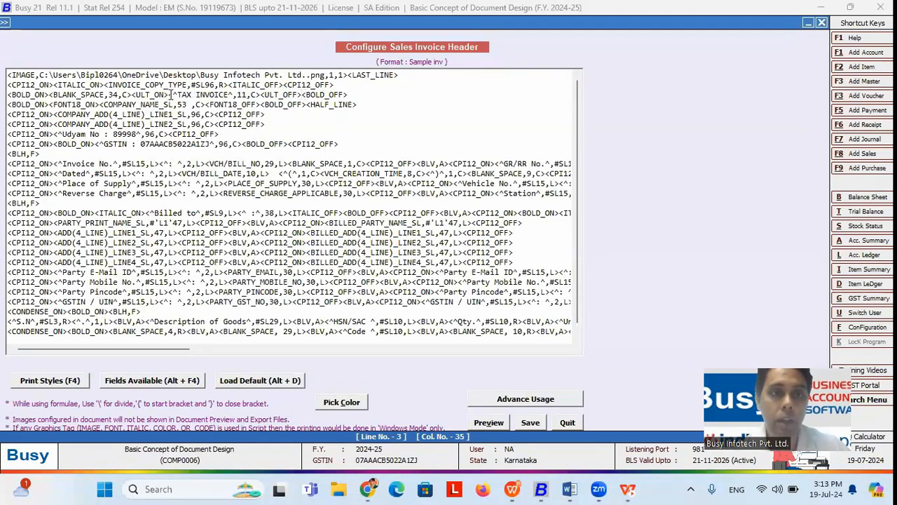
# Step: Delete the <ULT_ON> and <ULT_OFF> tags around TAX INVOICE, then preview the invoice
pyautogui.press('BackSpace')
pyautogui.press('BackSpace')
pyautogui.press('BackSpace')
pyautogui.press('BackSpace')
pyautogui.press('BackSpace')
pyautogui.press('BackSpace')
pyautogui.press('BackSpace')
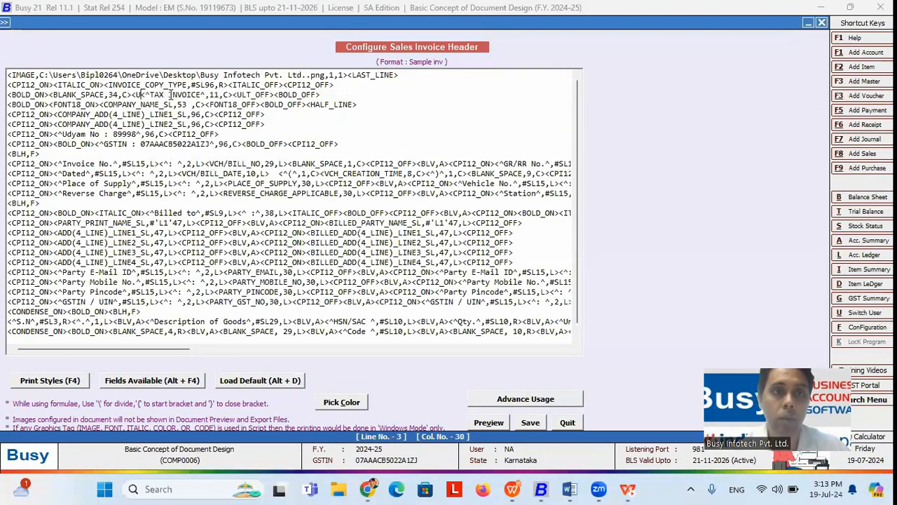
pyautogui.press('BackSpace')
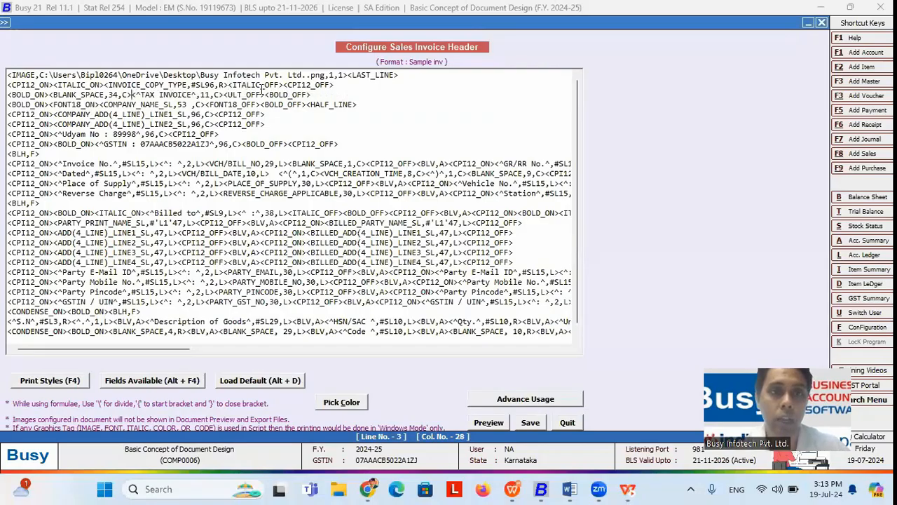
pyautogui.click(267, 94)
pyautogui.press('BackSpace')
pyautogui.press('BackSpace')
pyautogui.press('BackSpace')
pyautogui.press('BackSpace')
pyautogui.press('BackSpace')
pyautogui.press('BackSpace')
pyautogui.press('BackSpace')
pyautogui.press('BackSpace')
pyautogui.press('BackSpace')
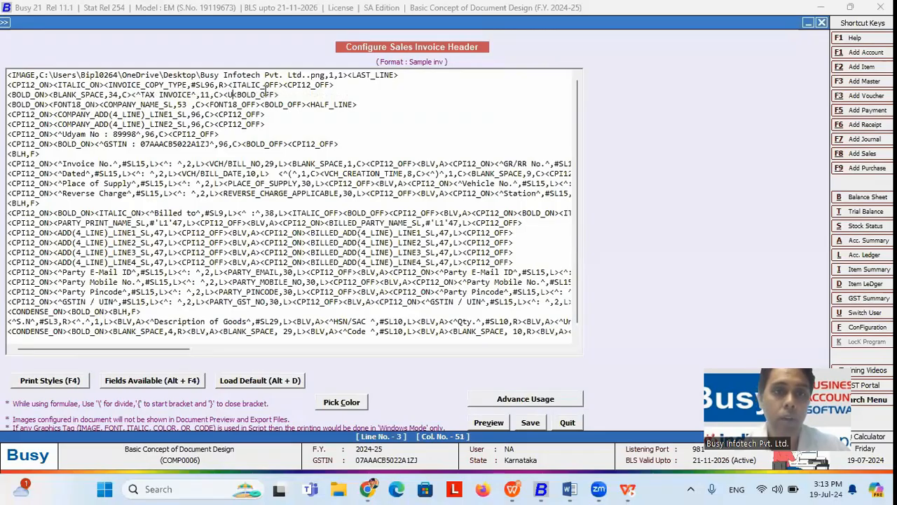
pyautogui.click(490, 414)
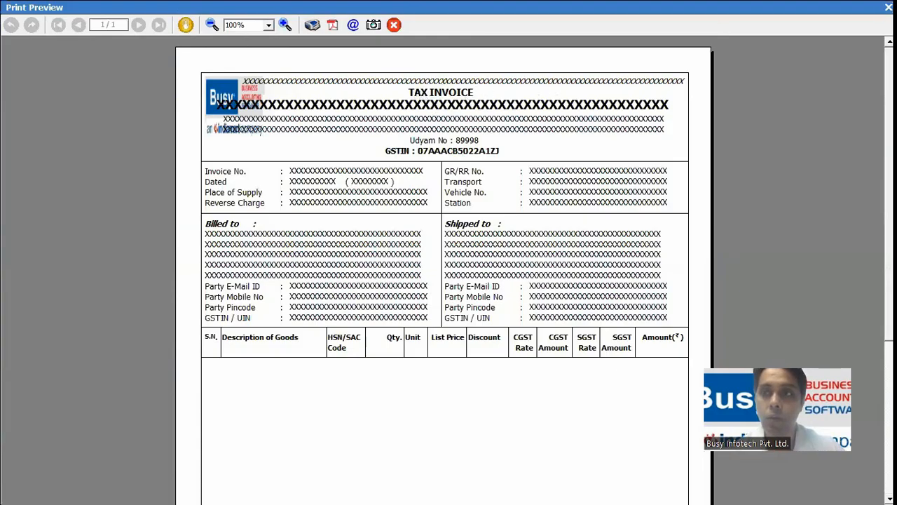
# Step: Close the preview and insert the ULT_ON tag before the TAX INVOICE heading
pyautogui.press('Escape')
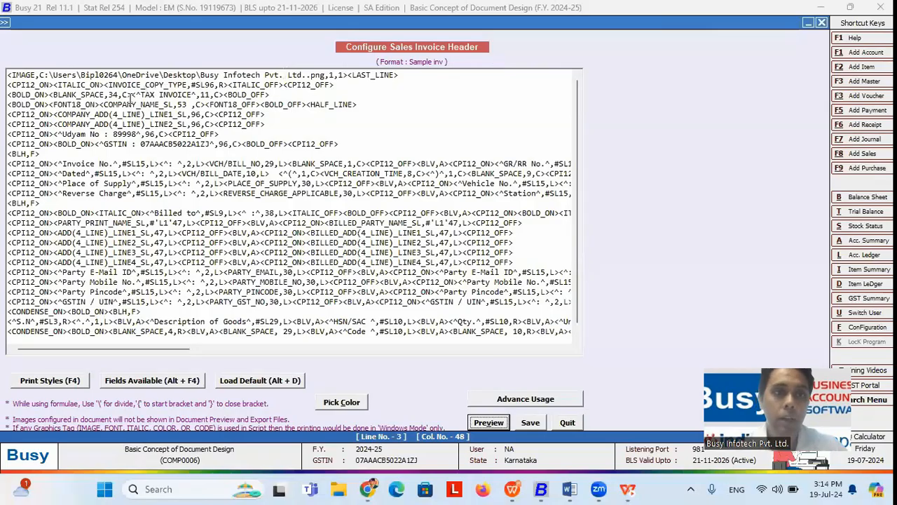
pyautogui.click(132, 95)
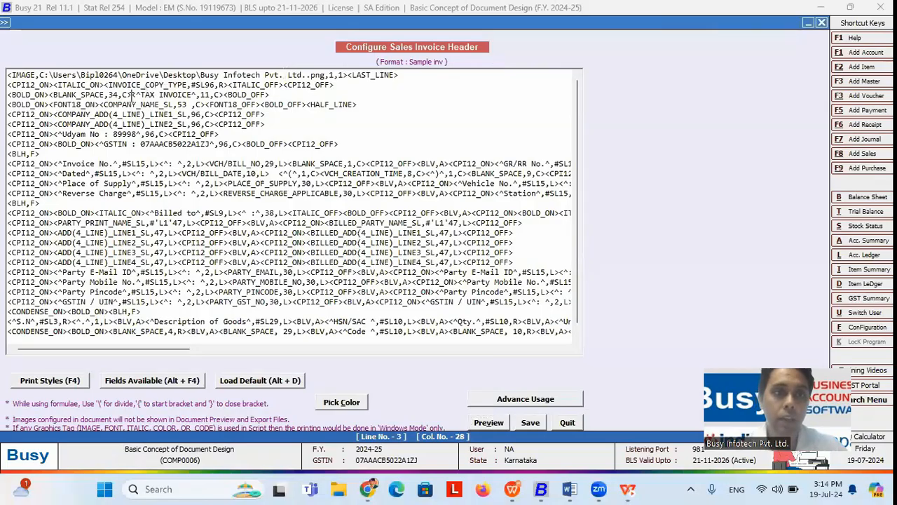
pyautogui.click(57, 379)
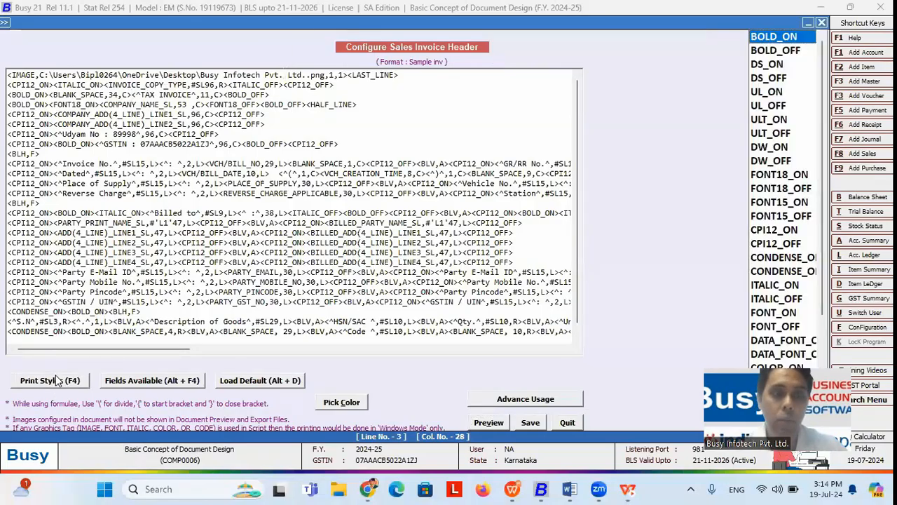
pyautogui.click(771, 121)
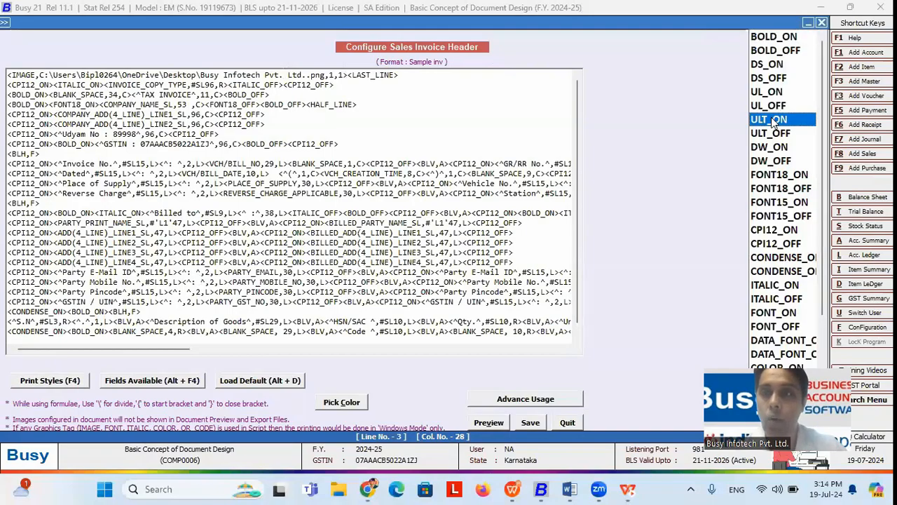
pyautogui.doubleClick(771, 119)
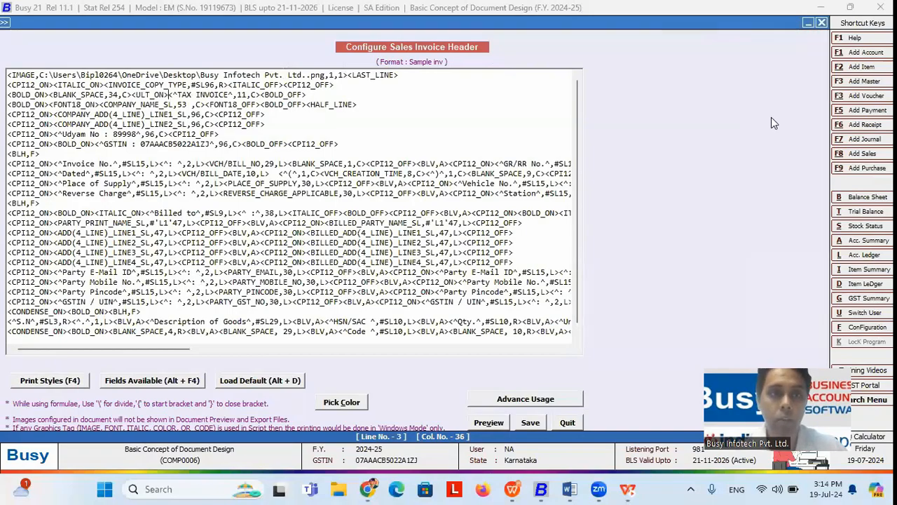
# Step: Insert the ULT_OFF tag before <BOLD_OFF> to end the heading's underline
pyautogui.click(262, 94)
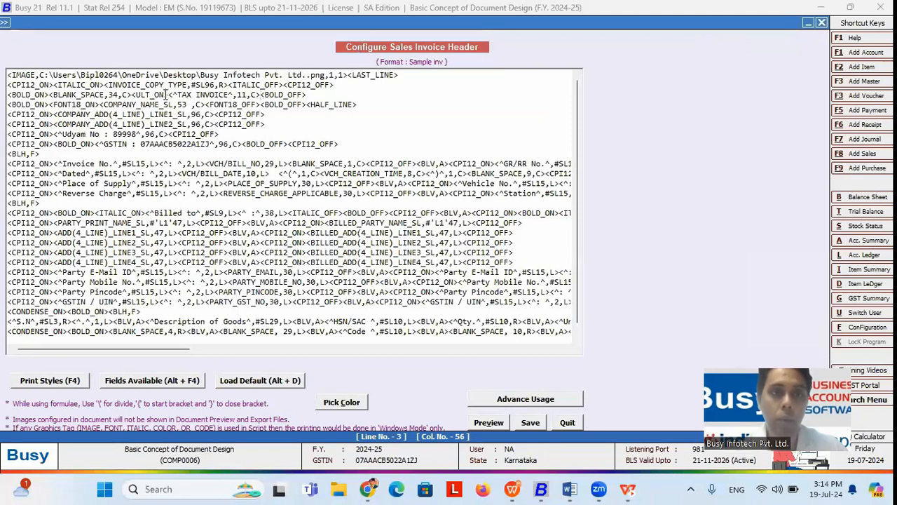
pyautogui.click(261, 94)
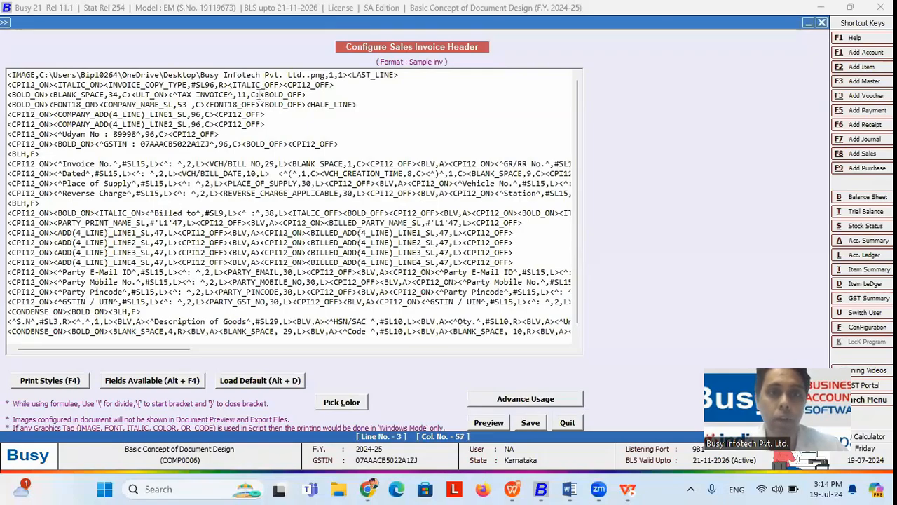
pyautogui.click(68, 379)
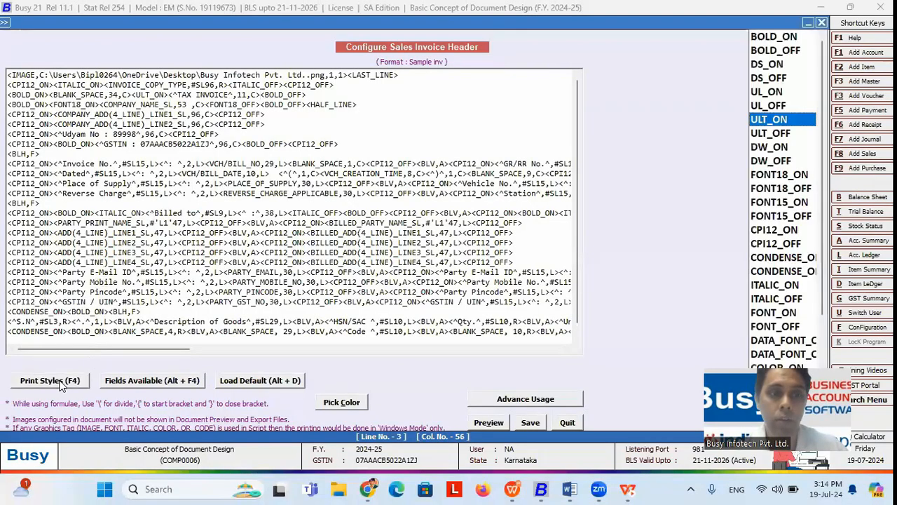
pyautogui.click(772, 134)
pyautogui.doubleClick(769, 136)
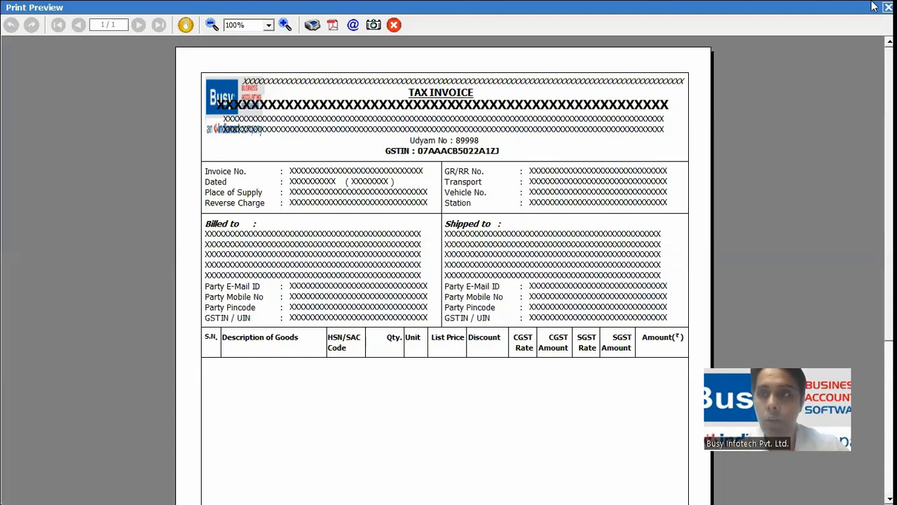
# Step: Close the preview and check the underlined TAX INVOICE heading in the script
pyautogui.press('Escape')
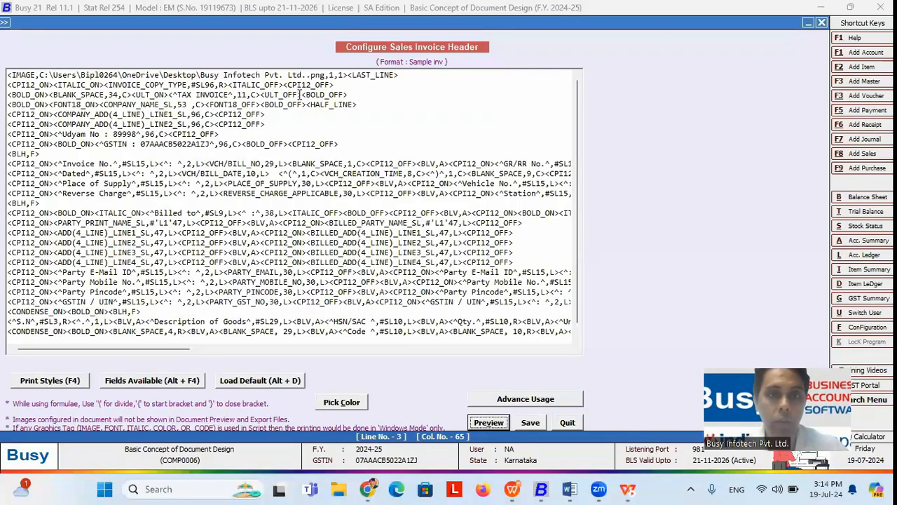
pyautogui.click(176, 94)
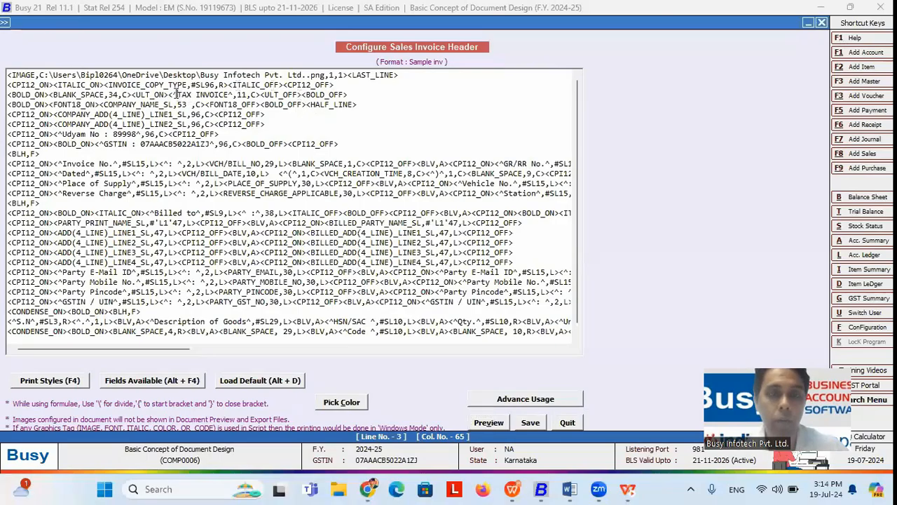
pyautogui.moveTo(177, 94)
pyautogui.mouseDown()
pyautogui.moveTo(231, 94)
pyautogui.moveTo(182, 94)
pyautogui.mouseUp()
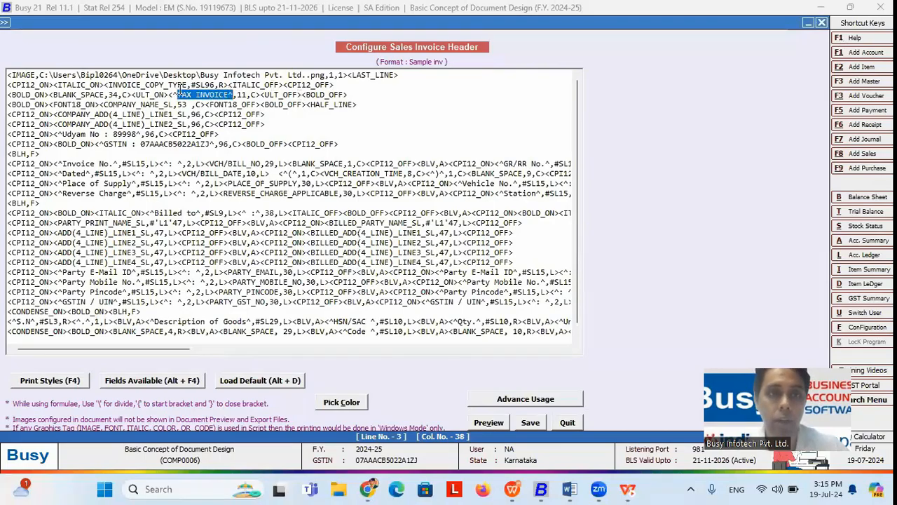
pyautogui.click(179, 94)
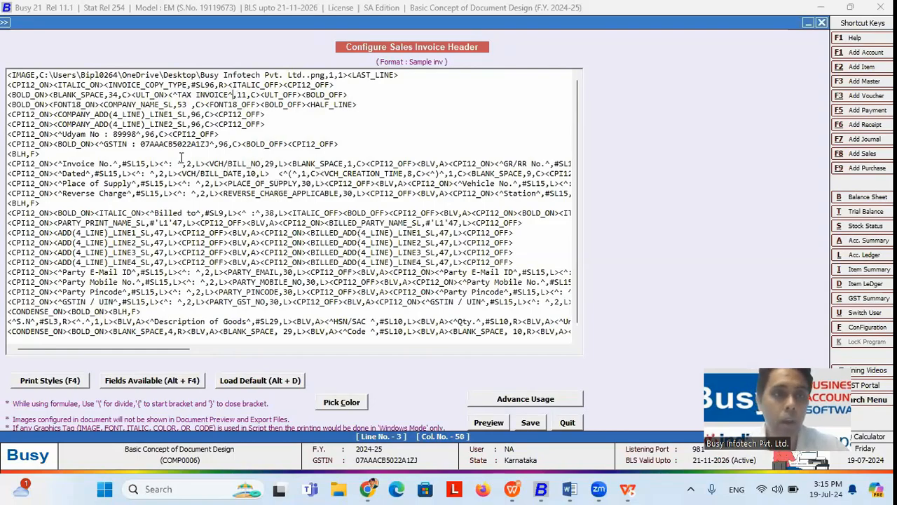
# Step: Position the caret before the COMPANY_ADD field on line 5
pyautogui.moveTo(59, 116); pyautogui.dragTo(180, 115)
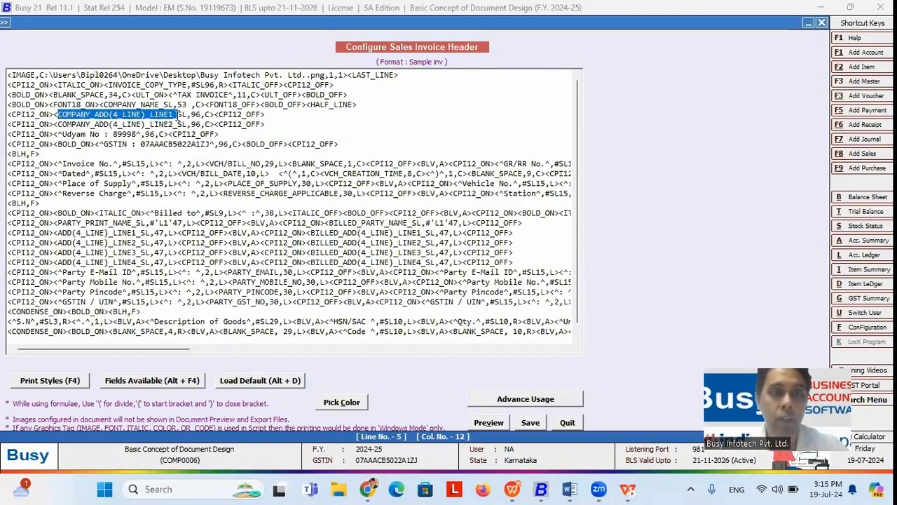
pyautogui.click(58, 116)
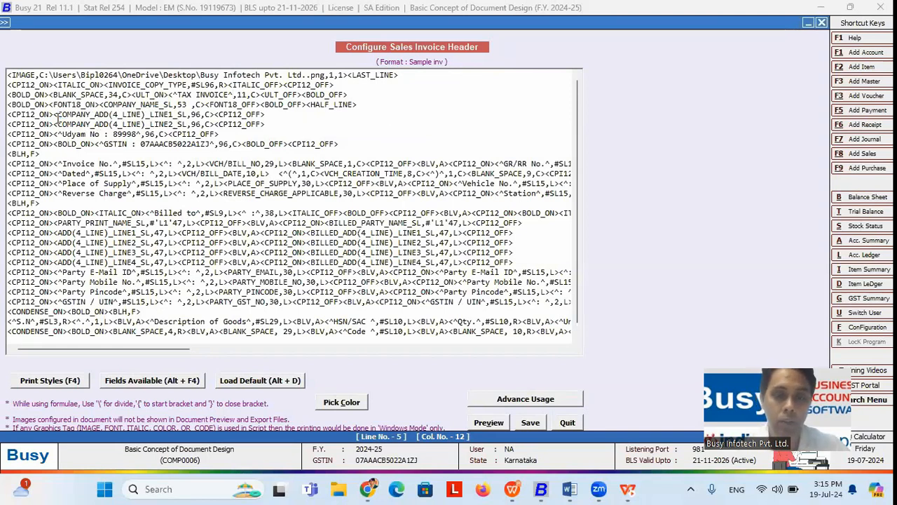
pyautogui.write('^')
pyautogui.press('BackSpace')
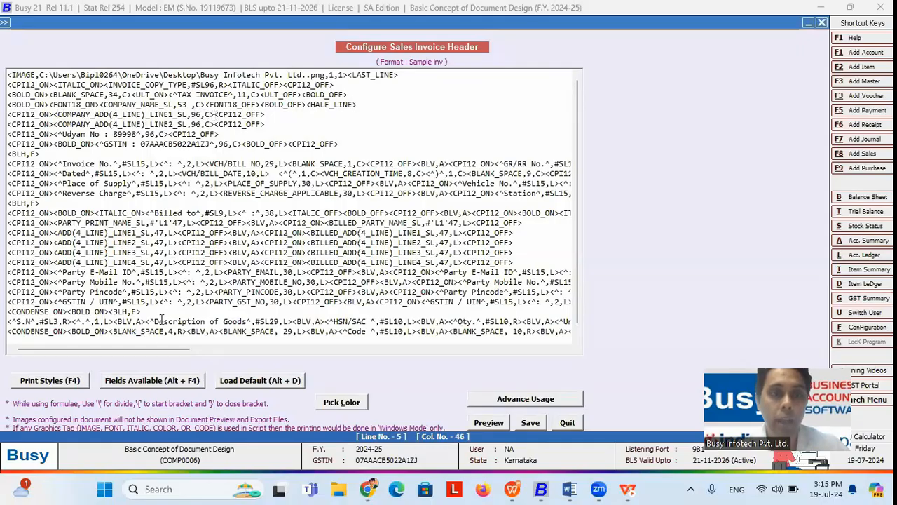
# Step: Insert COMPANY_ADD(4_LINE)_LINE1 from the COMPANY fields into line 5, then switch to the slideshow
pyautogui.click(149, 381)
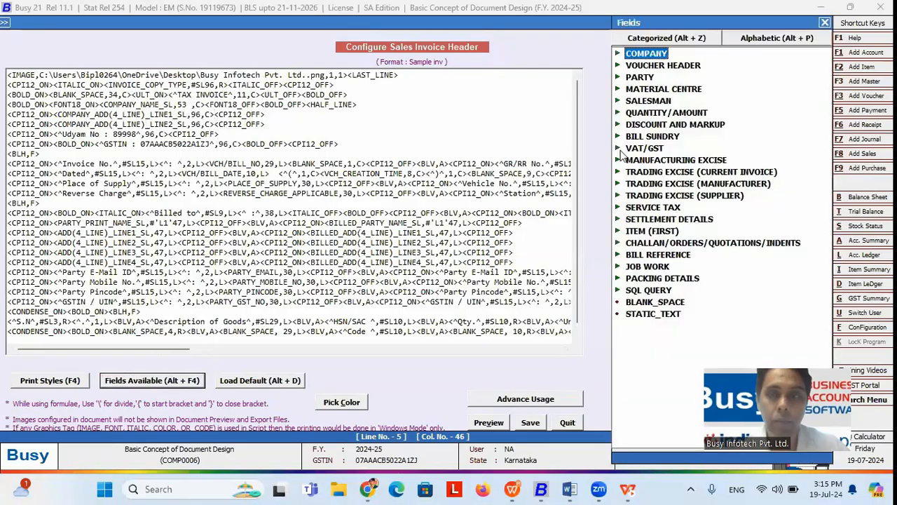
pyautogui.doubleClick(631, 56)
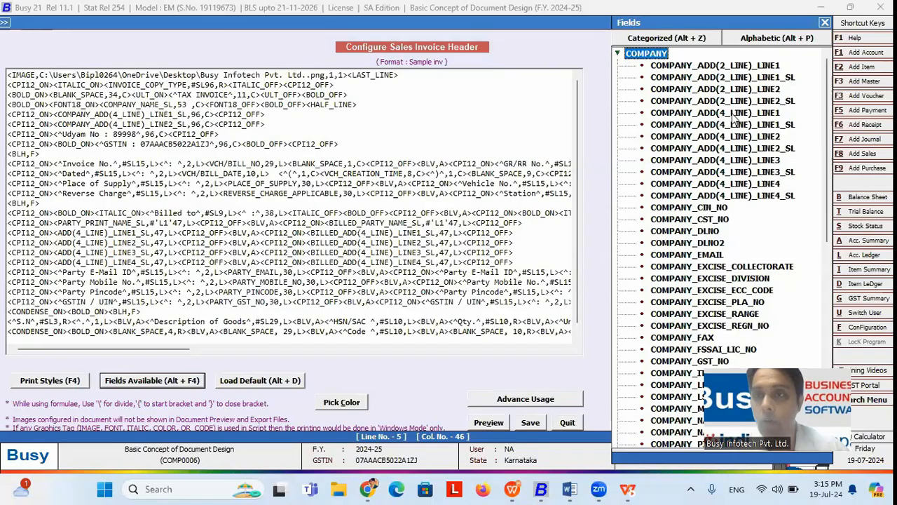
pyautogui.doubleClick(732, 114)
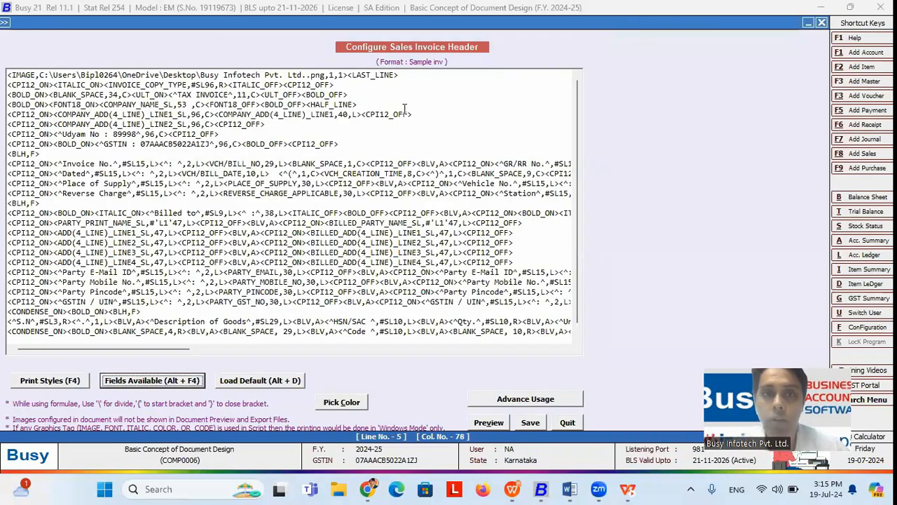
pyautogui.moveTo(360, 114); pyautogui.dragTo(214, 114)
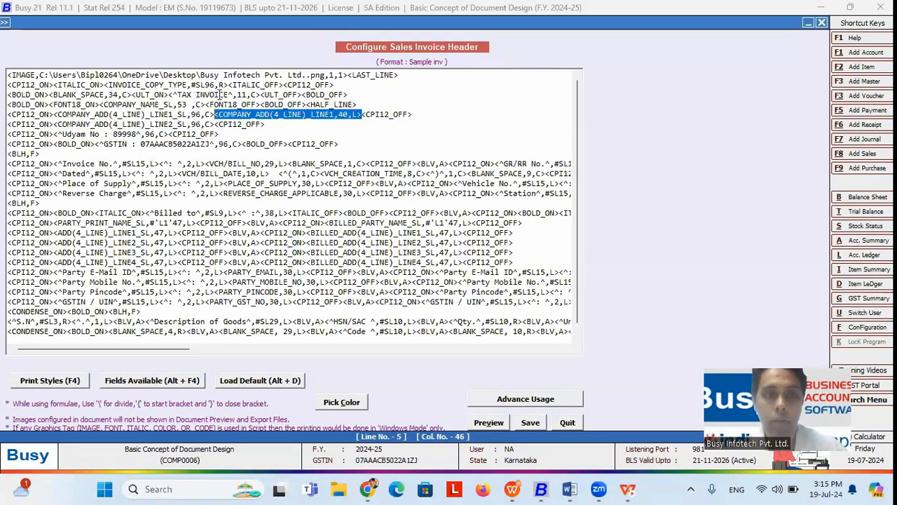
pyautogui.click(229, 96)
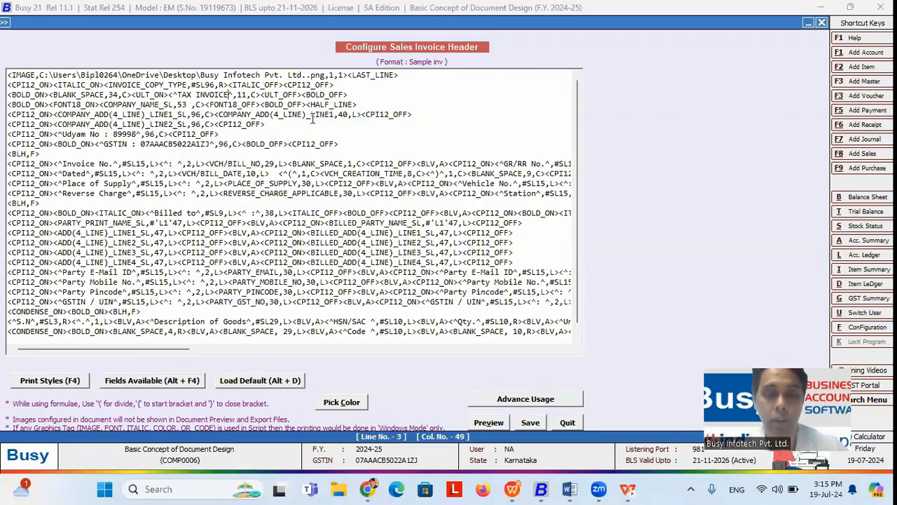
pyautogui.hotkey('alt', 'Tab')
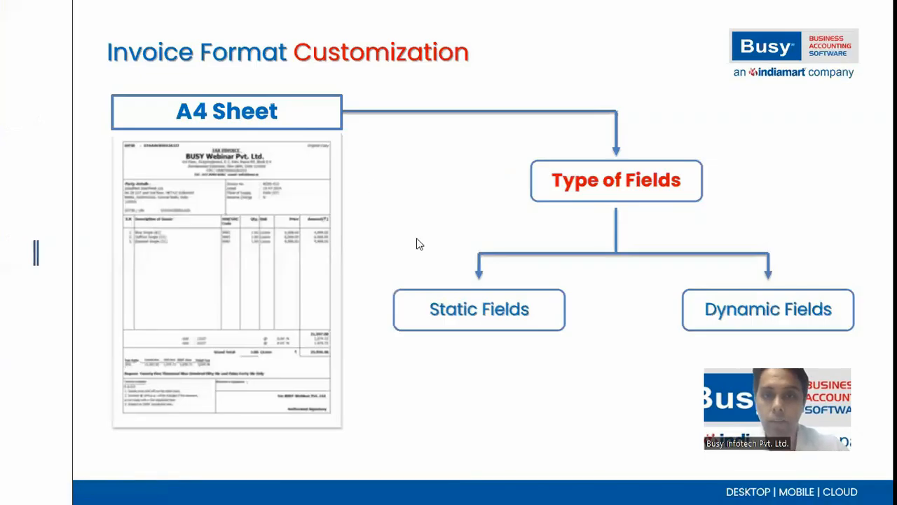
# Step: Advance to the Fonts & Characters slide, then return to Busy 21
pyautogui.press('Right')
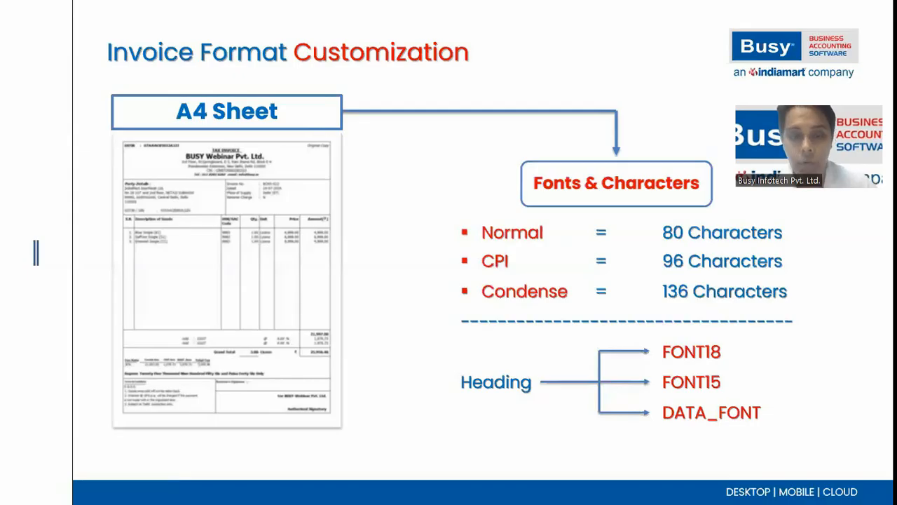
pyautogui.hotkey('alt', 'Tab')
pyautogui.hotkey('alt', 'Tab')
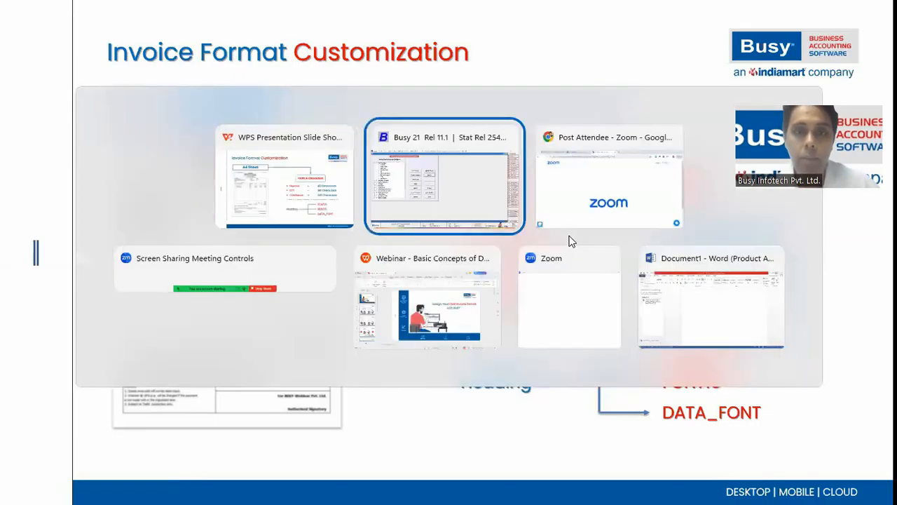
pyautogui.moveTo(347, 85); pyautogui.dragTo(15, 83)
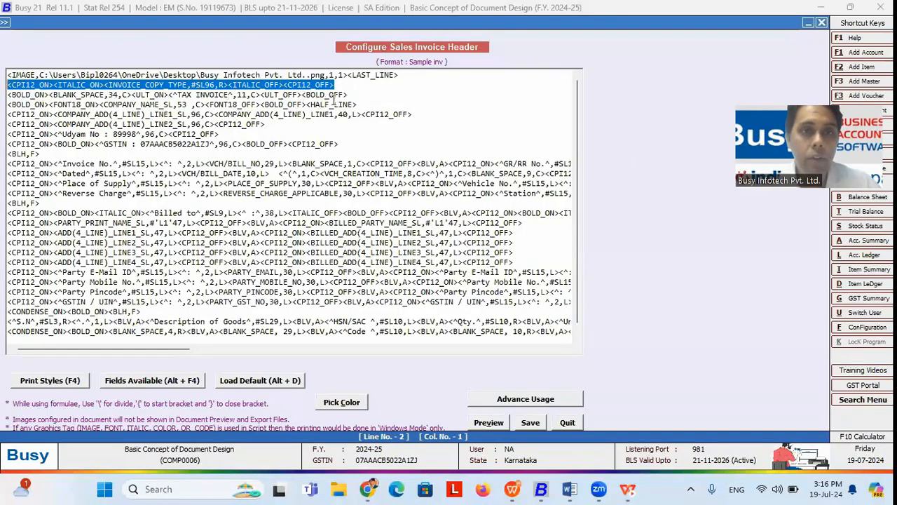
pyautogui.moveTo(349, 94); pyautogui.dragTo(7, 94)
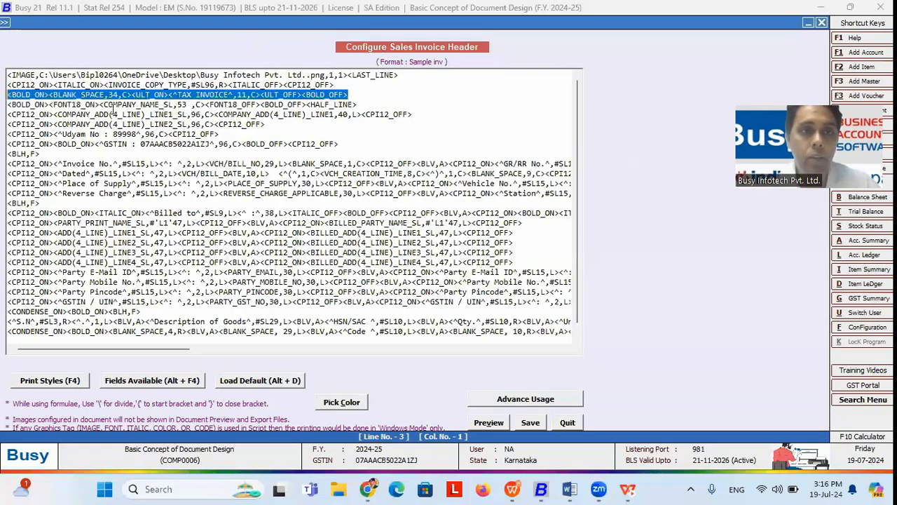
pyautogui.click(349, 93)
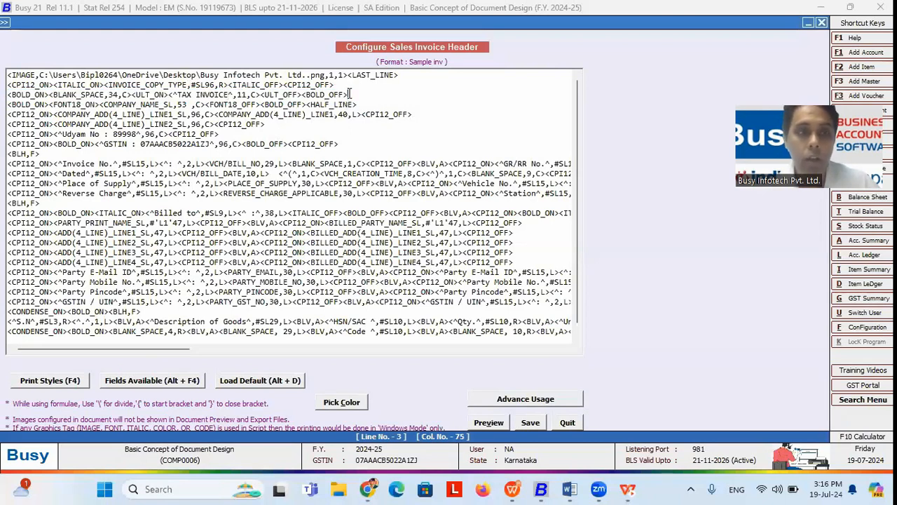
pyautogui.moveTo(53, 114); pyautogui.dragTo(3, 118)
pyautogui.hotkey('alt', 'Tab')
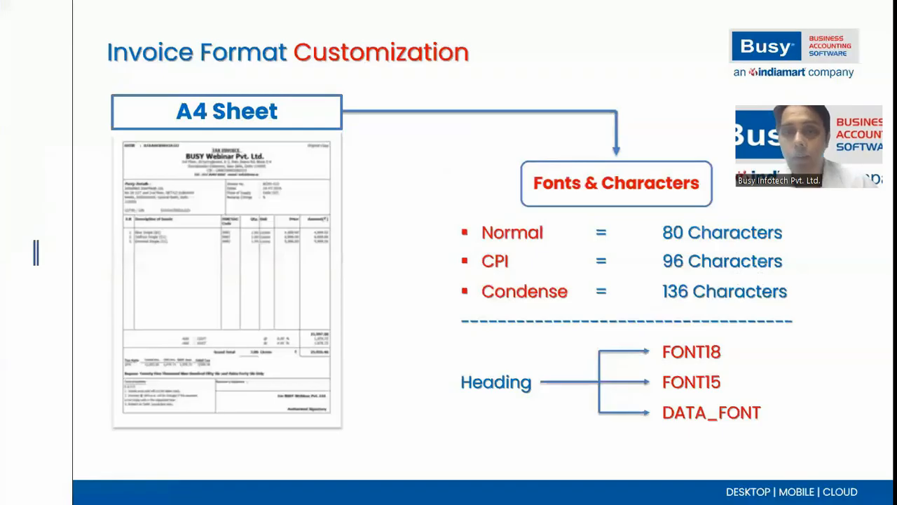
pyautogui.hotkey('alt', 'Tab')
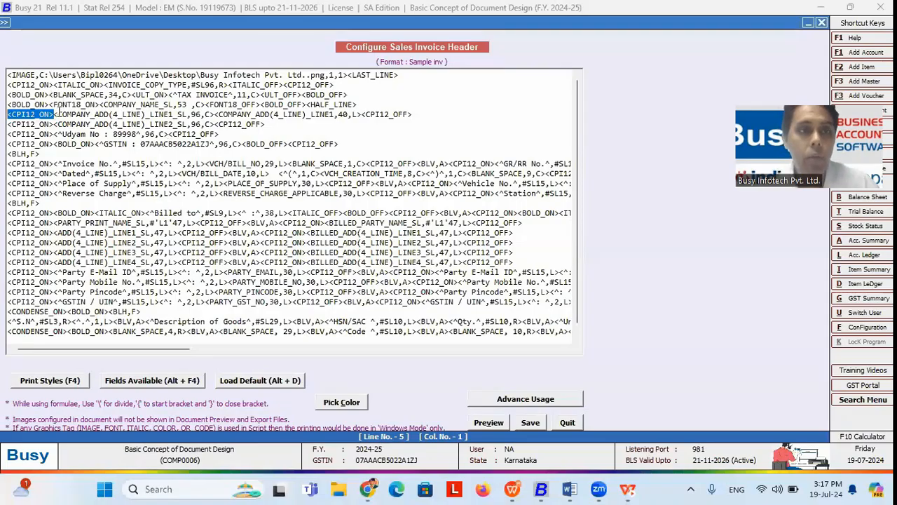
pyautogui.click(52, 115)
pyautogui.moveTo(51, 114); pyautogui.dragTo(6, 118)
pyautogui.press('Delete')
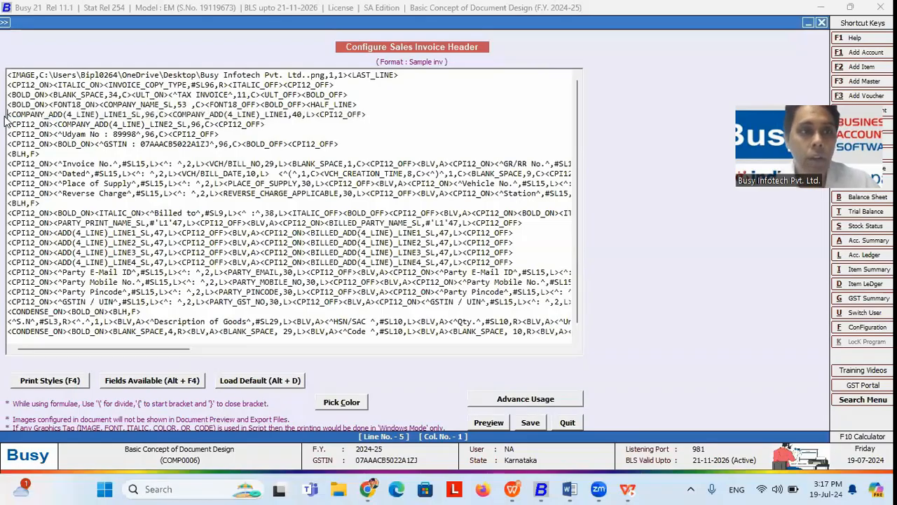
pyautogui.moveTo(8, 115); pyautogui.dragTo(367, 112)
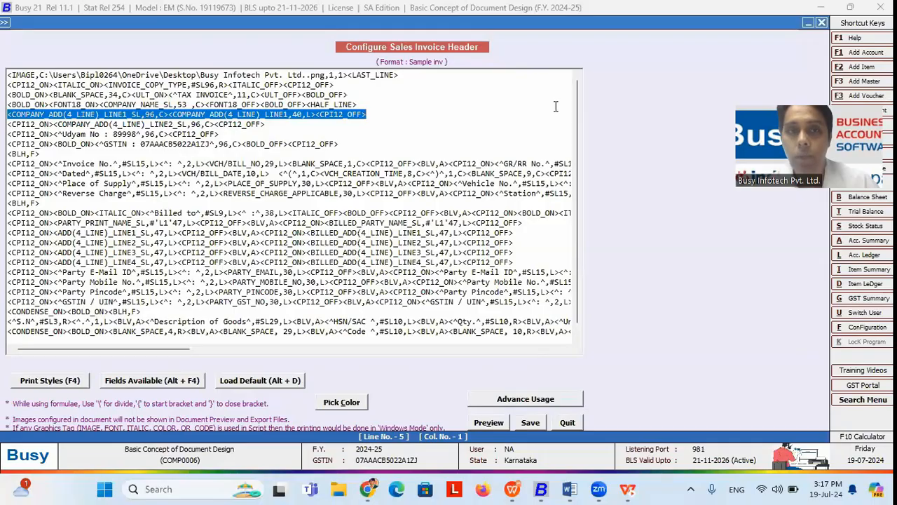
pyautogui.click(9, 115)
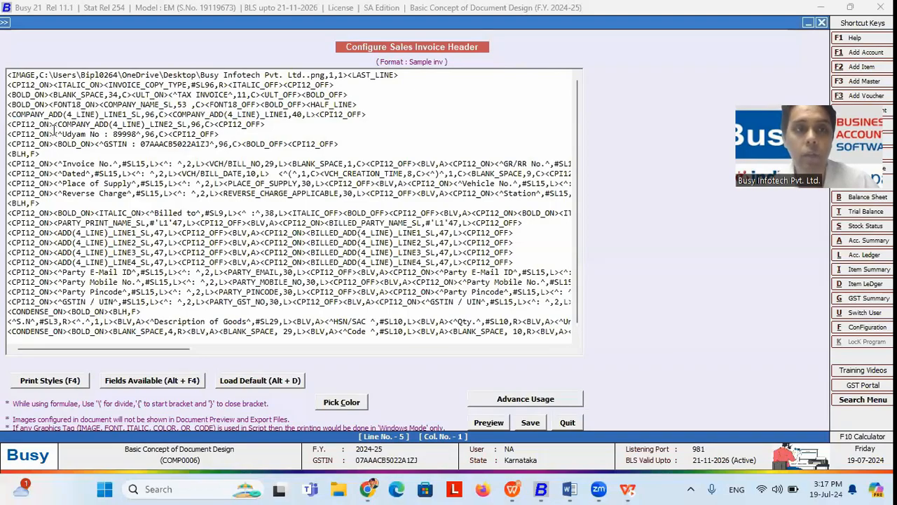
pyautogui.moveTo(54, 128); pyautogui.dragTo(10, 126)
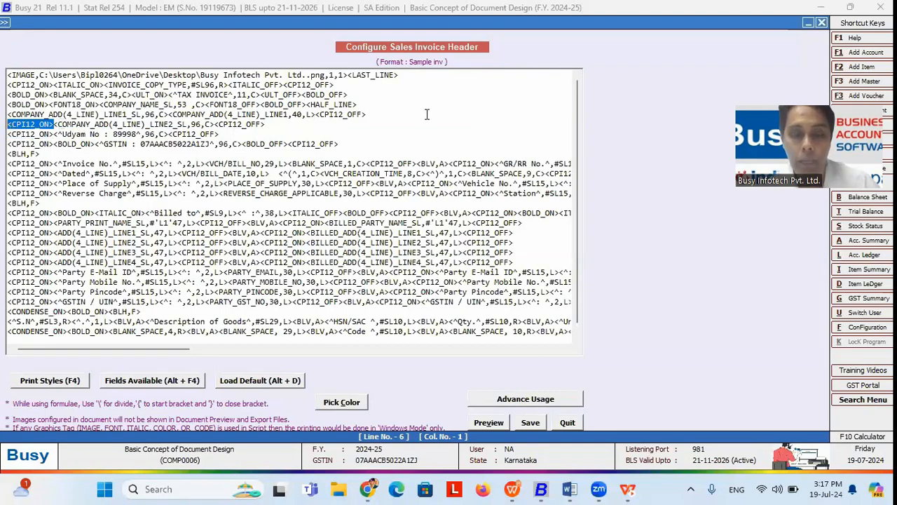
pyautogui.hotkey('alt', 'Tab')
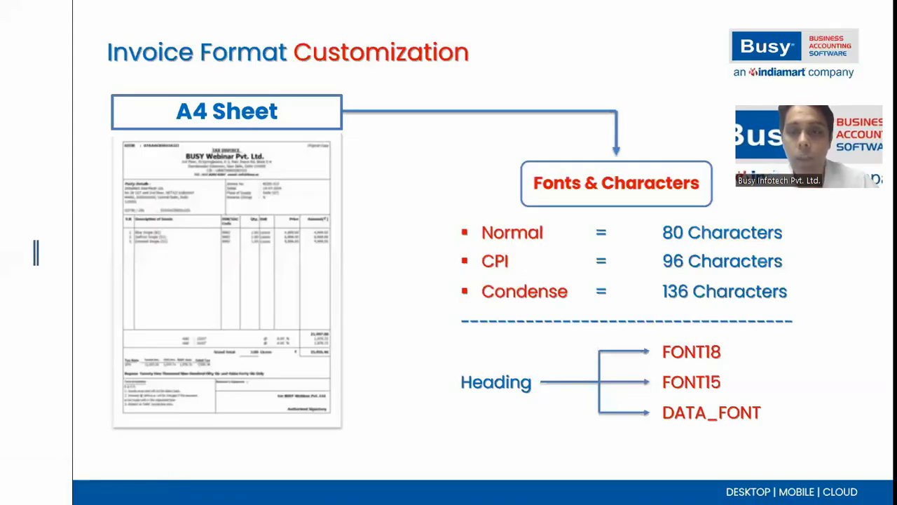
pyautogui.hotkey('alt', 'Tab')
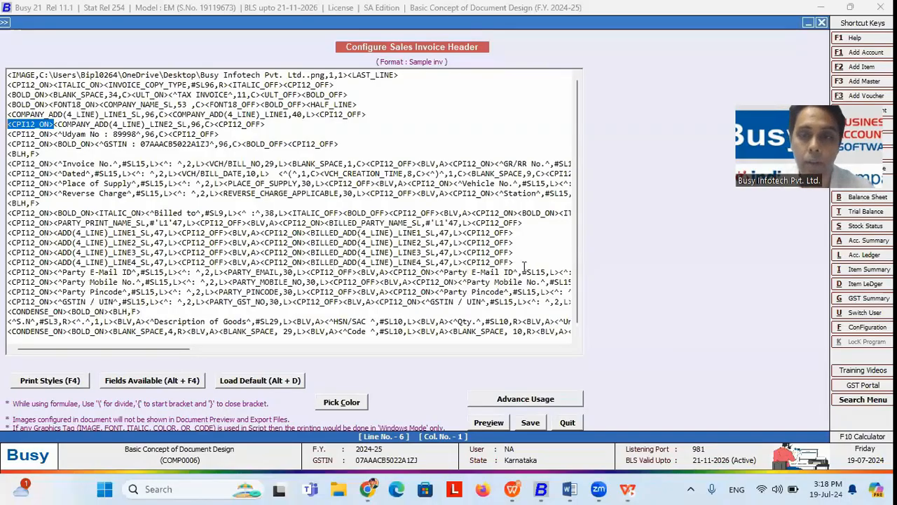
pyautogui.scroll(-1, 580, 279)
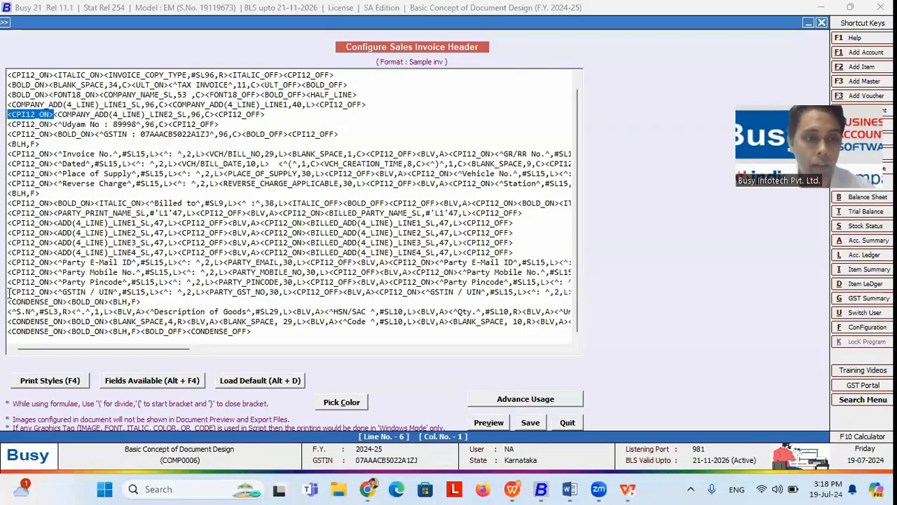
pyautogui.moveTo(9, 293); pyautogui.dragTo(56, 292)
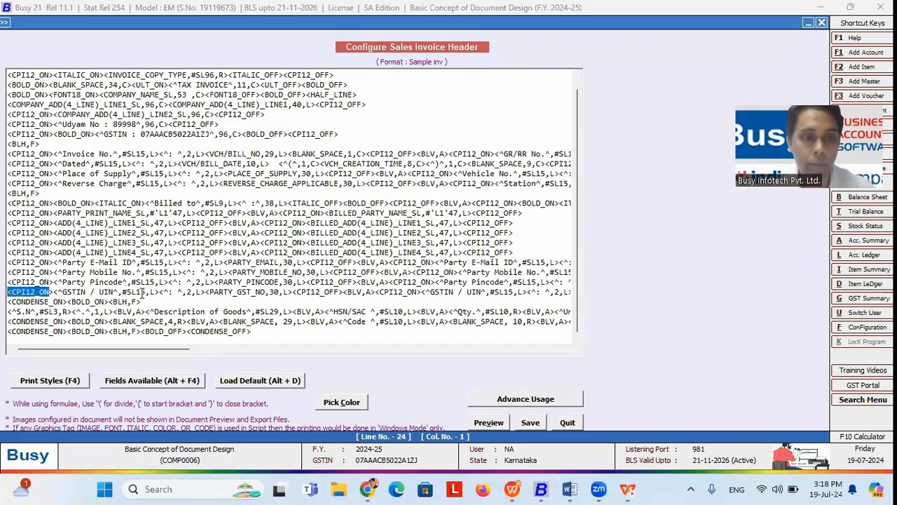
pyautogui.moveTo(204, 291); pyautogui.dragTo(297, 293)
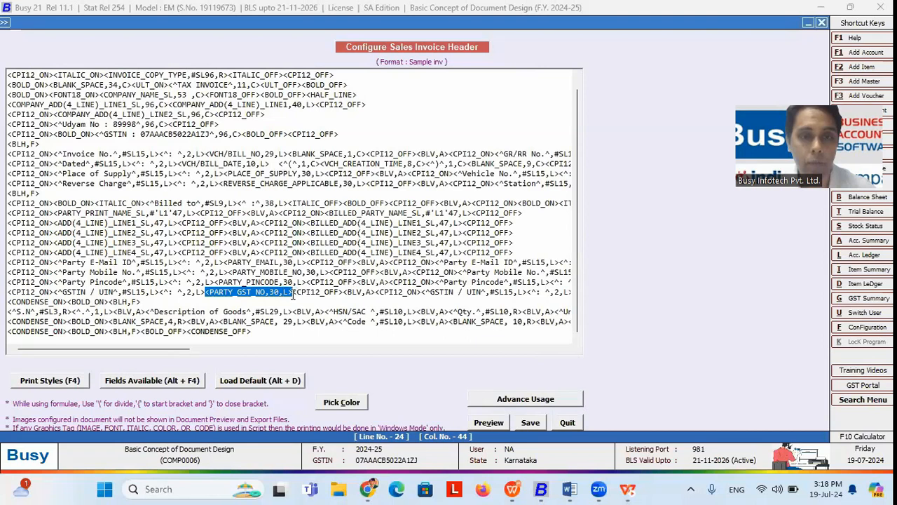
pyautogui.click(148, 380)
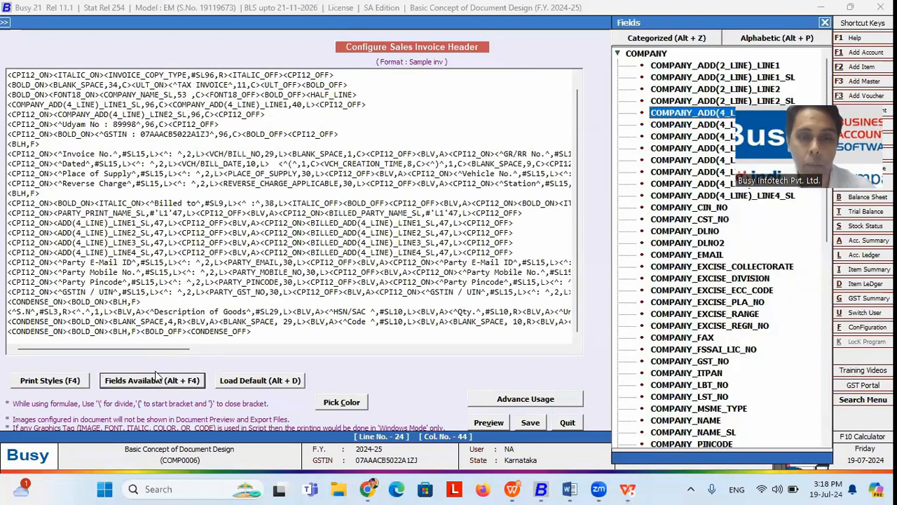
pyautogui.click(158, 379)
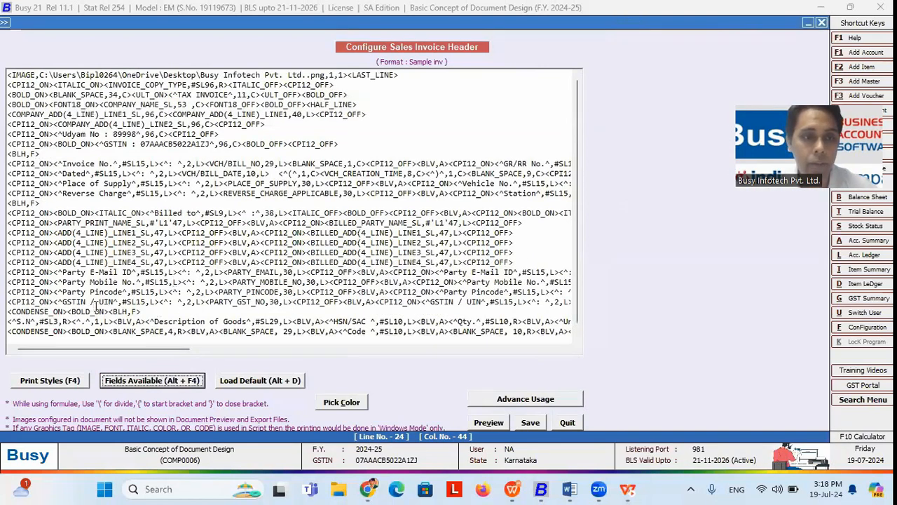
pyautogui.moveTo(63, 302); pyautogui.dragTo(113, 301)
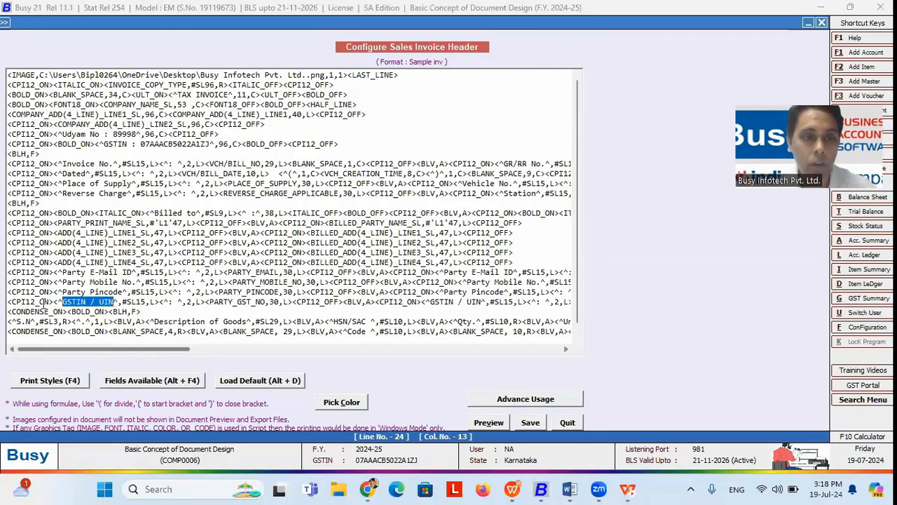
pyautogui.click(8, 301)
pyautogui.moveTo(8, 301); pyautogui.dragTo(579, 308)
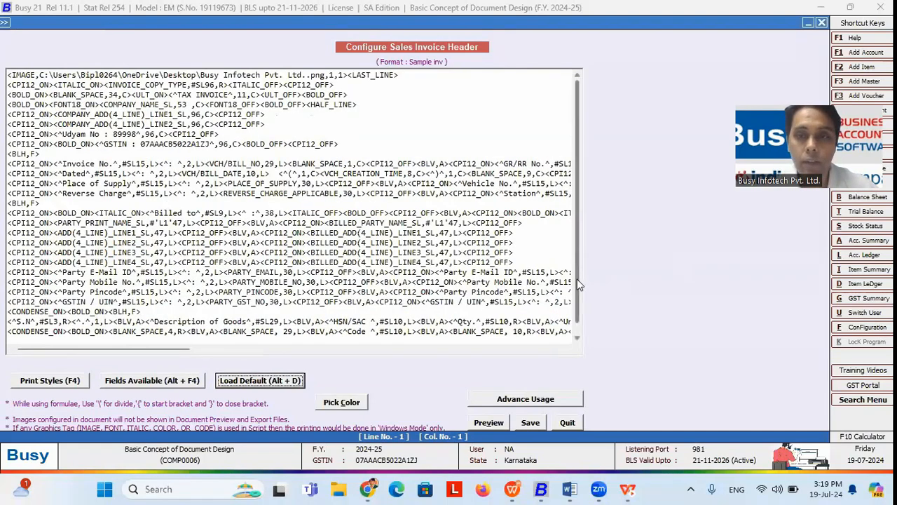
pyautogui.moveTo(577, 279); pyautogui.dragTo(586, 311)
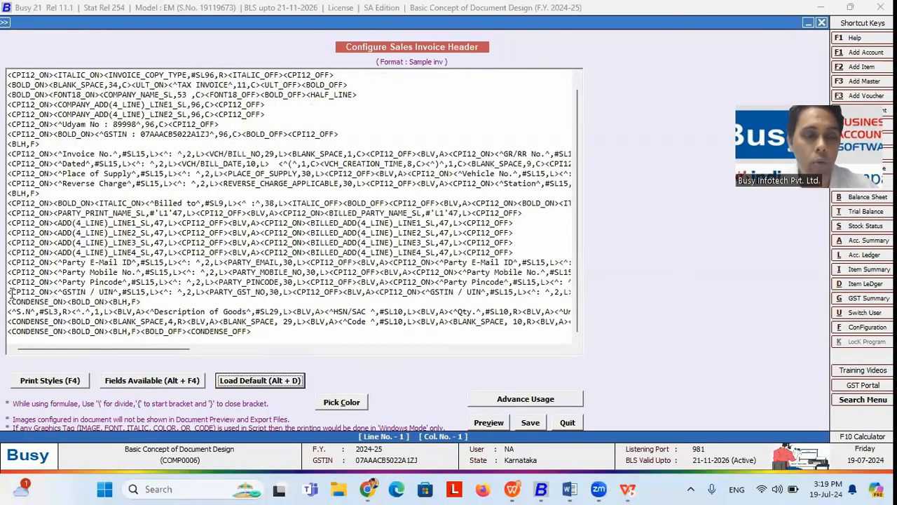
pyautogui.moveTo(12, 292); pyautogui.dragTo(188, 291)
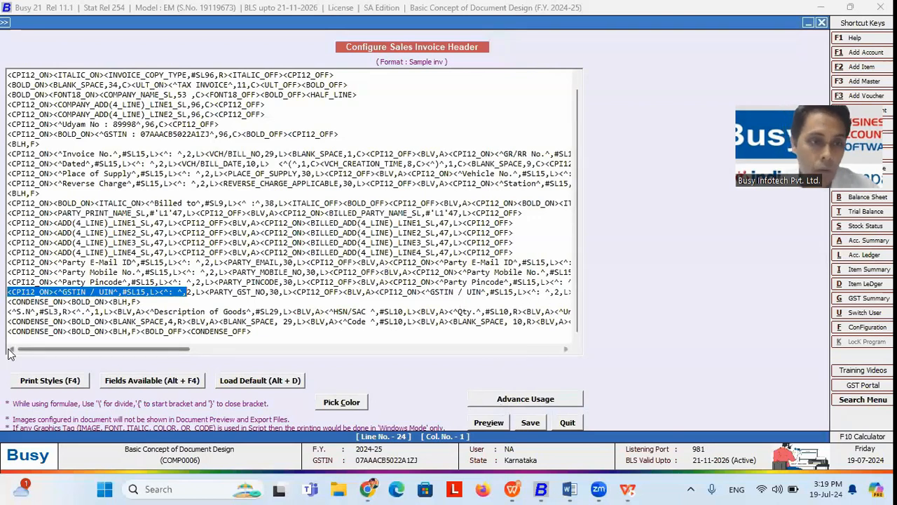
pyautogui.moveTo(68, 321); pyautogui.dragTo(7, 321)
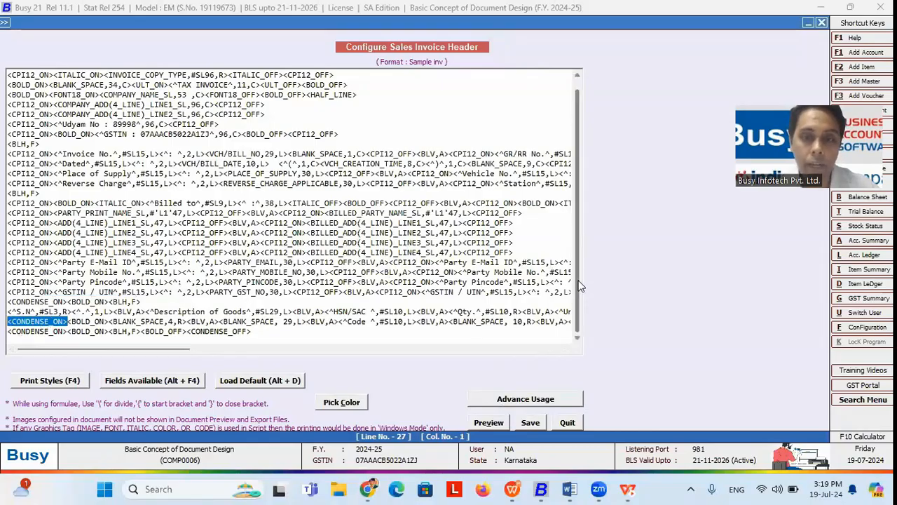
pyautogui.moveTo(141, 349)
pyautogui.mouseDown()
pyautogui.moveTo(167, 349)
pyautogui.moveTo(134, 346)
pyautogui.mouseUp()
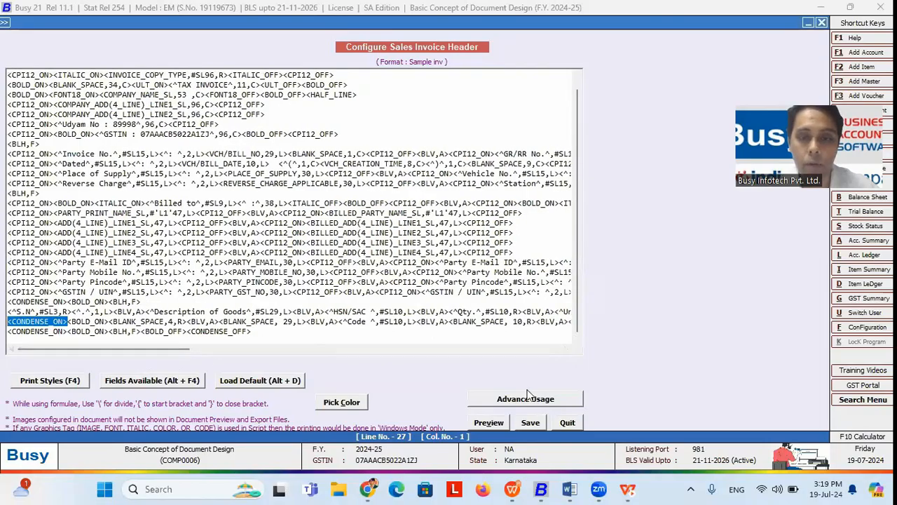
pyautogui.click(490, 420)
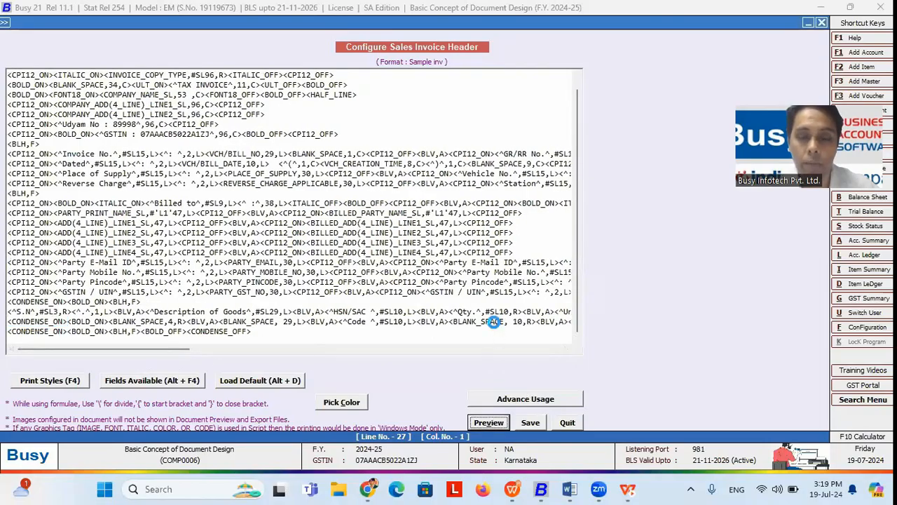
pyautogui.scroll(-3, 559, 215)
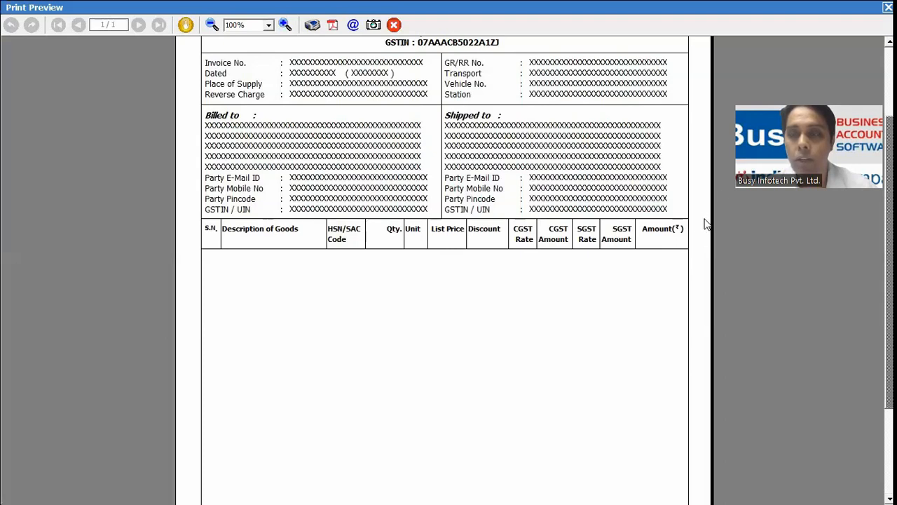
pyautogui.press('Escape')
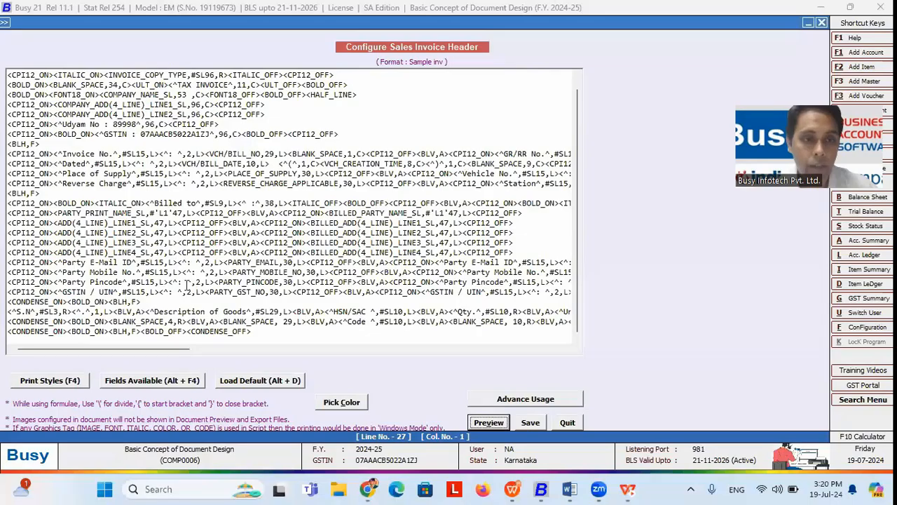
# Step: Replace line 25's <CONDENSE_ON> with <CPI12_ON> copied from line 24, then preview past the warning
pyautogui.moveTo(71, 303); pyautogui.dragTo(7, 301)
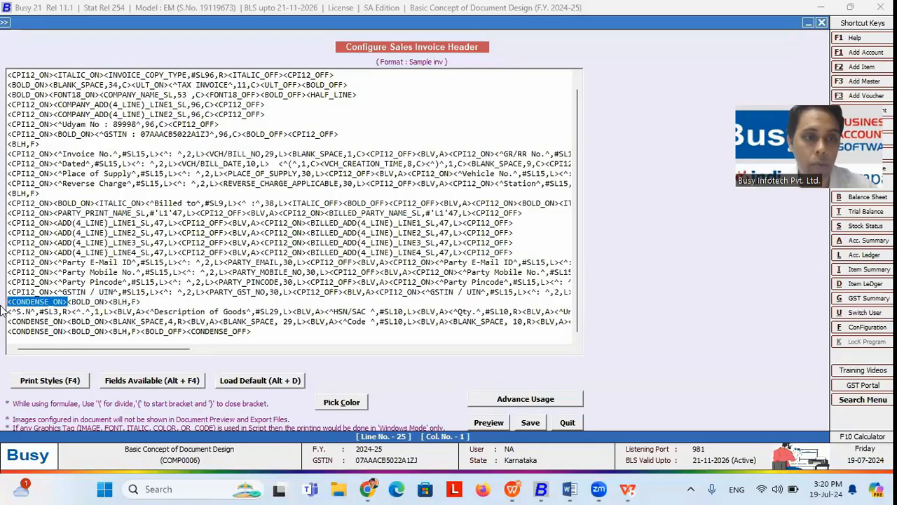
pyautogui.press('Delete')
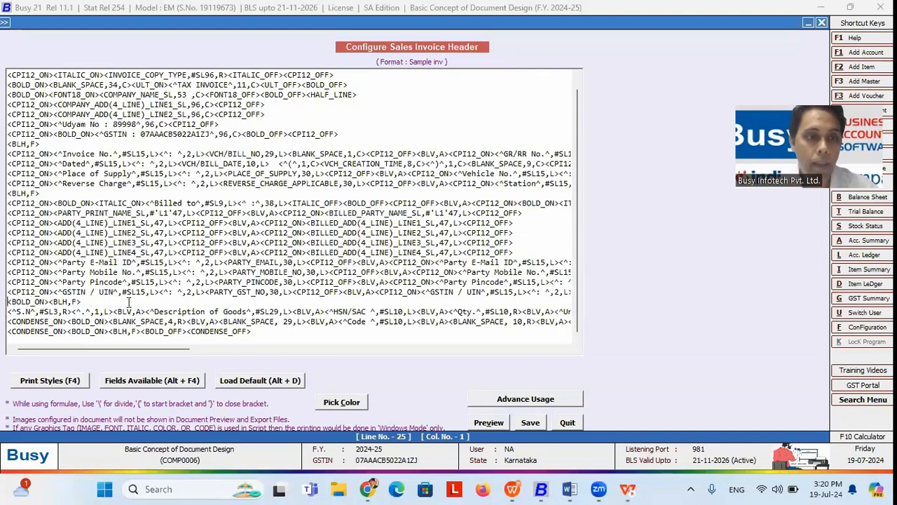
pyautogui.moveTo(54, 291); pyautogui.dragTo(3, 298)
pyautogui.hotkey('ctrl', 'c')
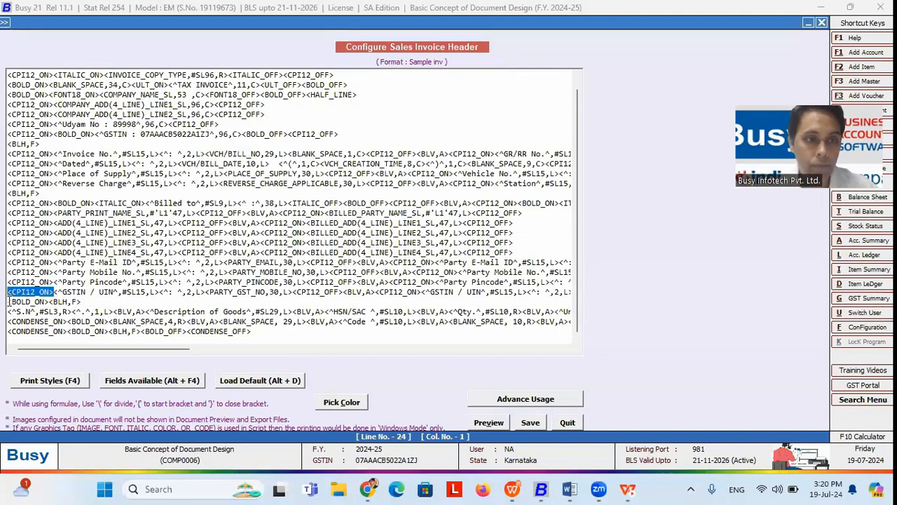
pyautogui.click(9, 301)
pyautogui.hotkey('ctrl', 'v')
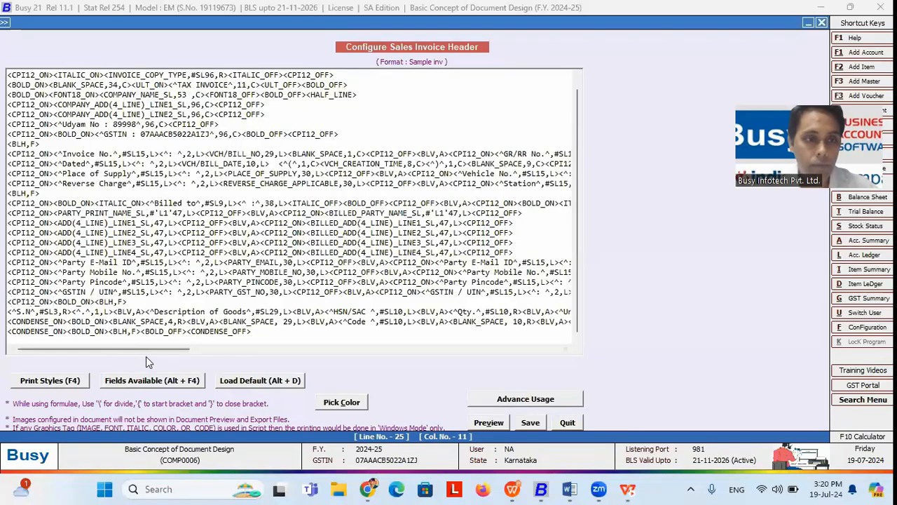
pyautogui.click(488, 421)
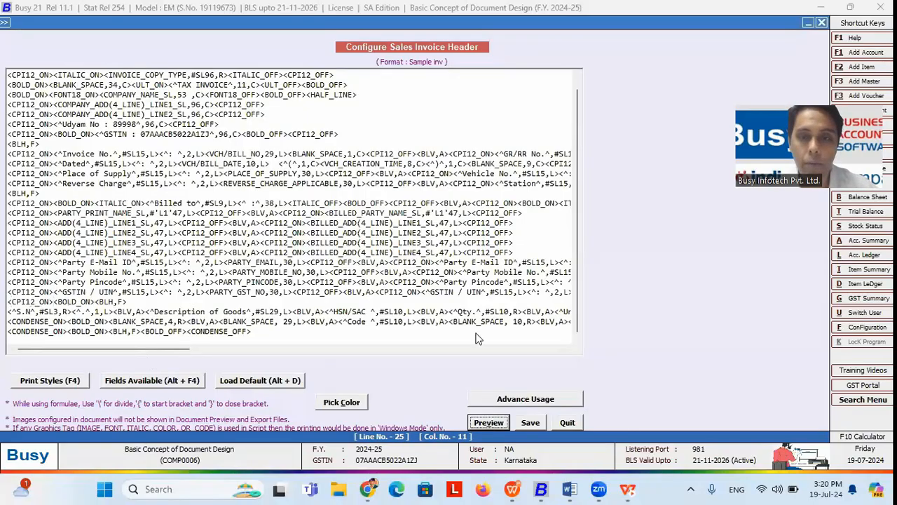
pyautogui.click(479, 273)
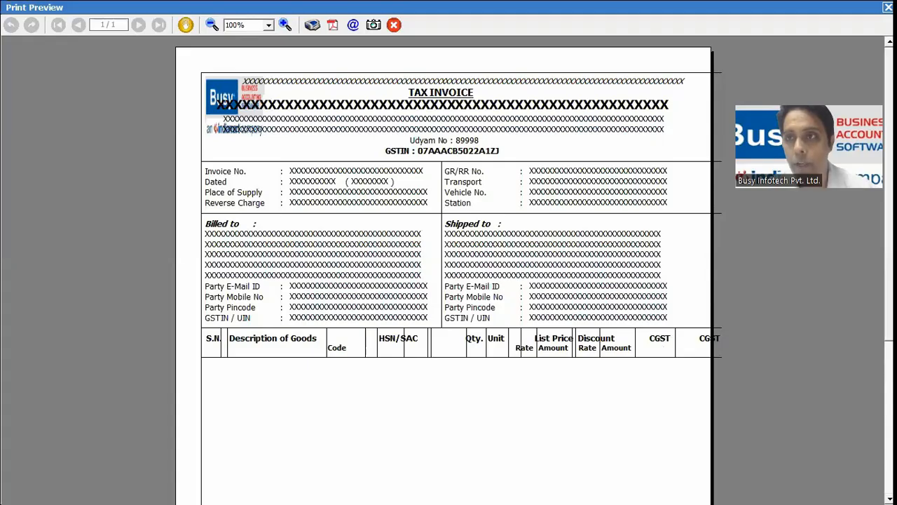
pyautogui.click(889, 7)
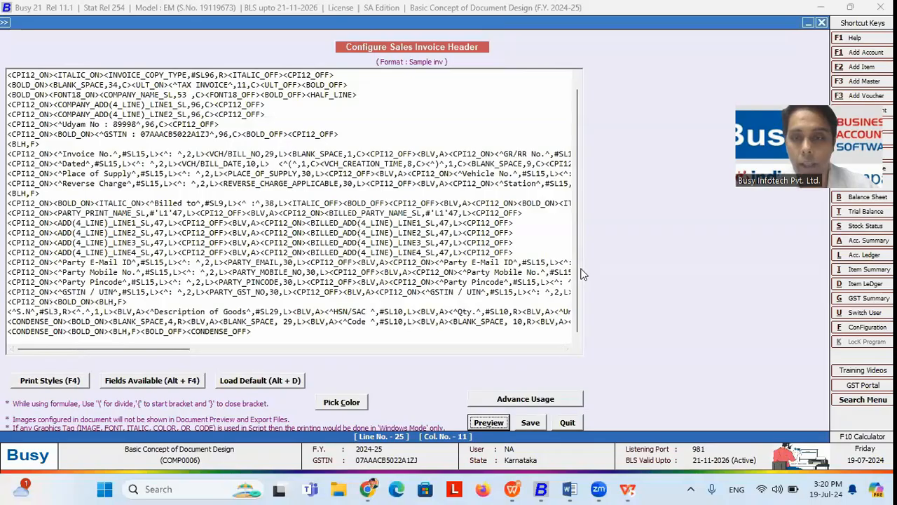
# Step: Put CONDENSE_ON from line 27 back in place of CPI12_ON on line 25
pyautogui.click(52, 302)
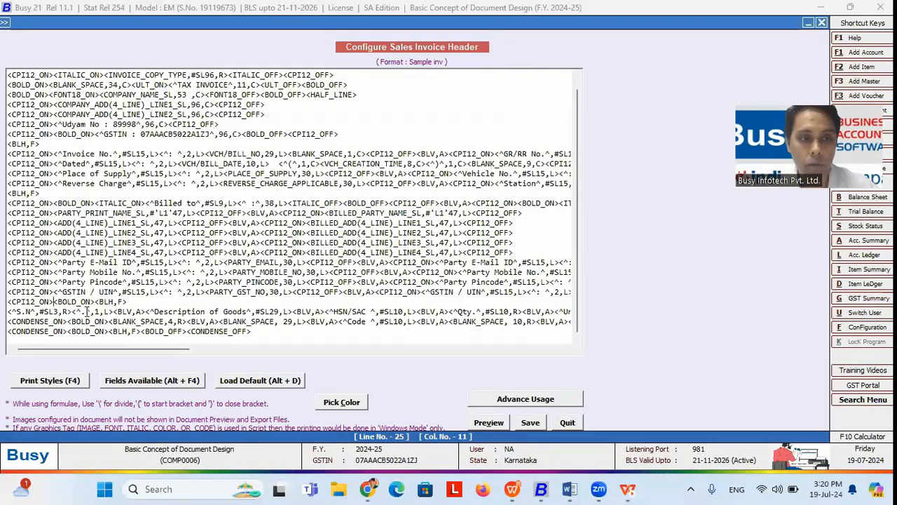
pyautogui.moveTo(68, 321); pyautogui.dragTo(8, 323)
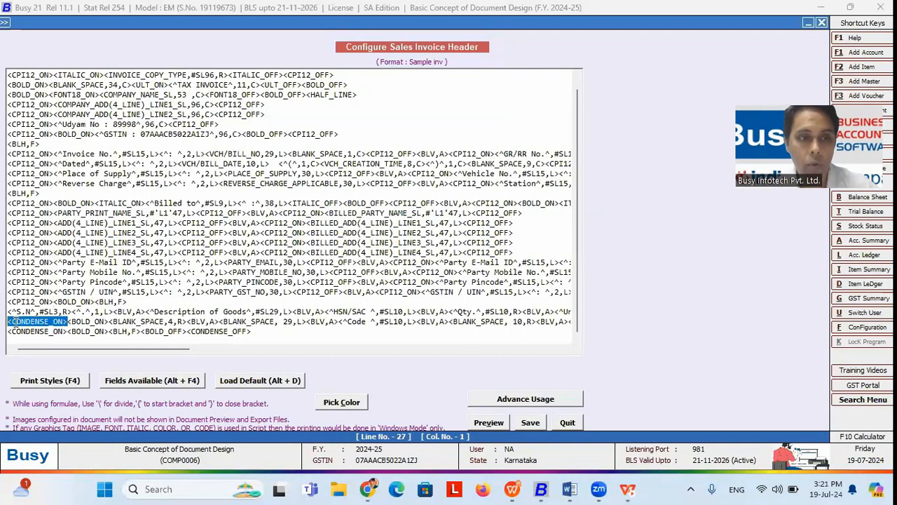
pyautogui.moveTo(54, 303); pyautogui.dragTo(7, 303)
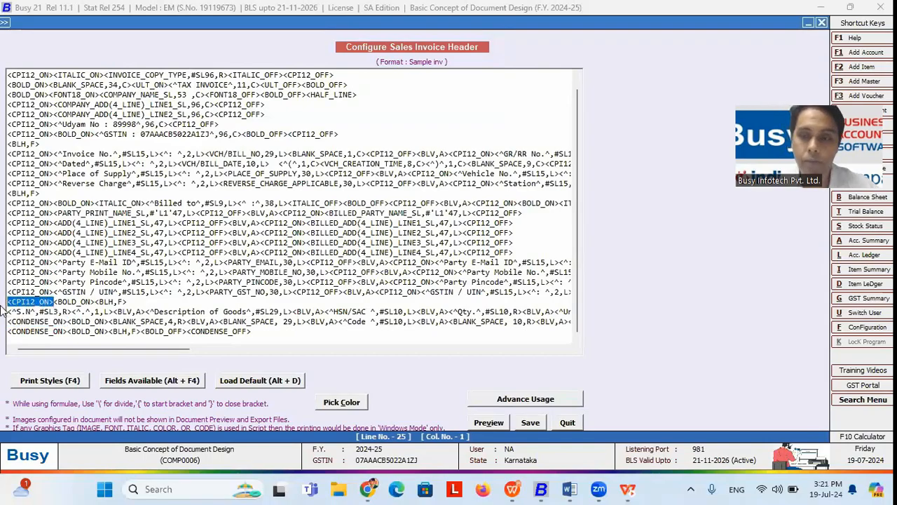
pyautogui.press('Delete')
pyautogui.hotkey('ctrl', 'v')
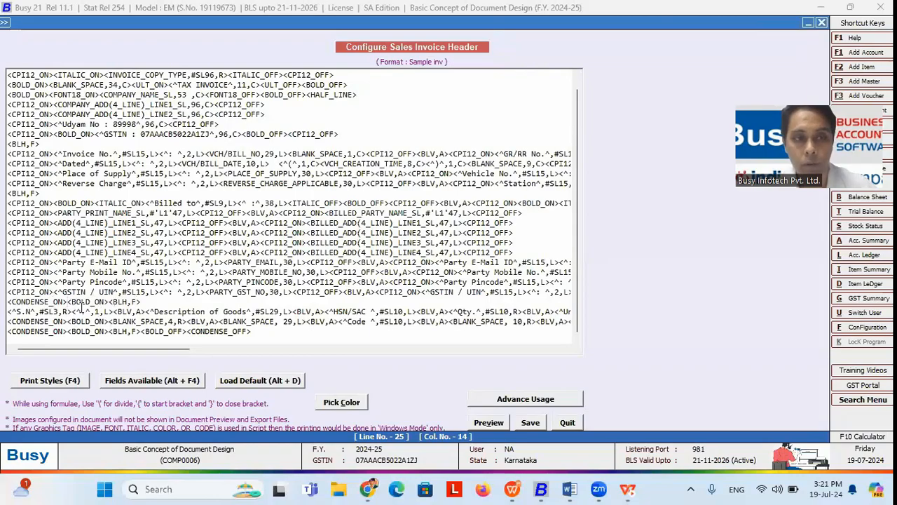
pyautogui.moveTo(95, 349); pyautogui.dragTo(63, 344)
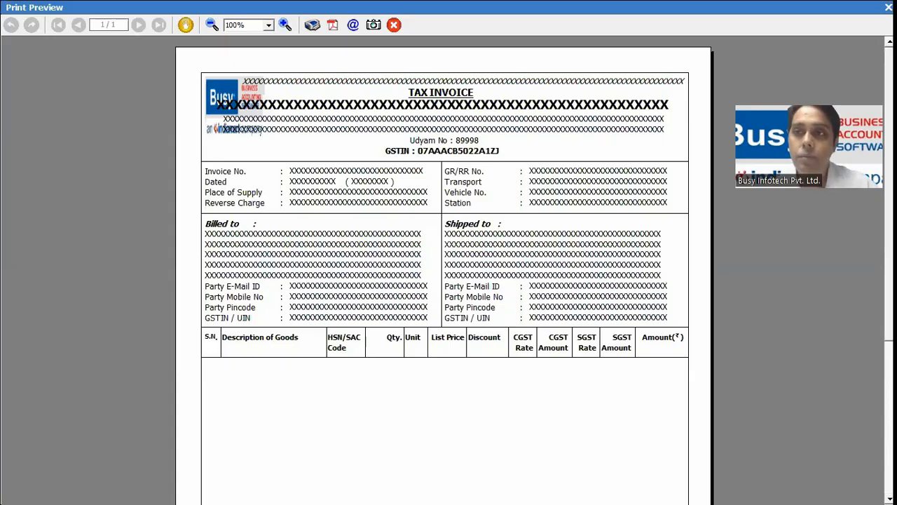
# Step: Close the preview, review the CPI12_ON tag on line 24, and preview the invoice again
pyautogui.press('Escape')
pyautogui.moveTo(165, 351)
pyautogui.mouseDown()
pyautogui.moveTo(210, 349)
pyautogui.moveTo(154, 351)
pyautogui.mouseUp()
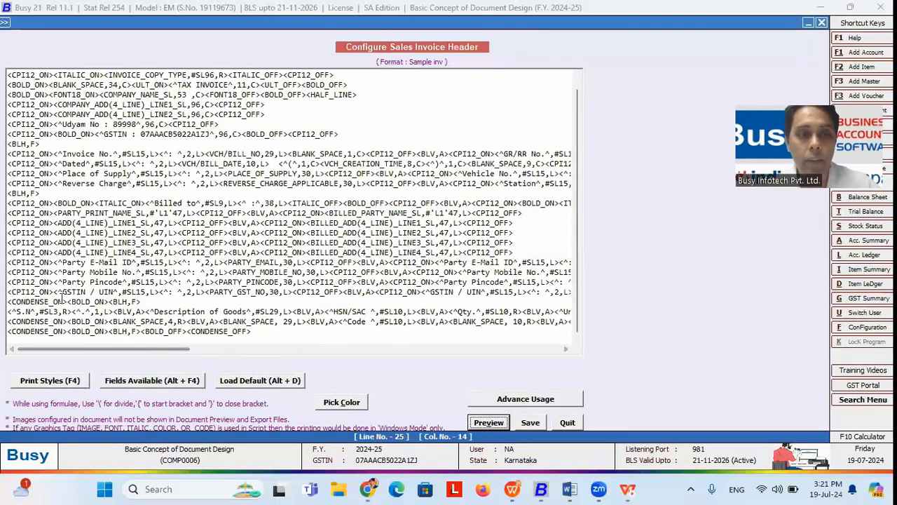
pyautogui.moveTo(54, 292); pyautogui.dragTo(10, 292)
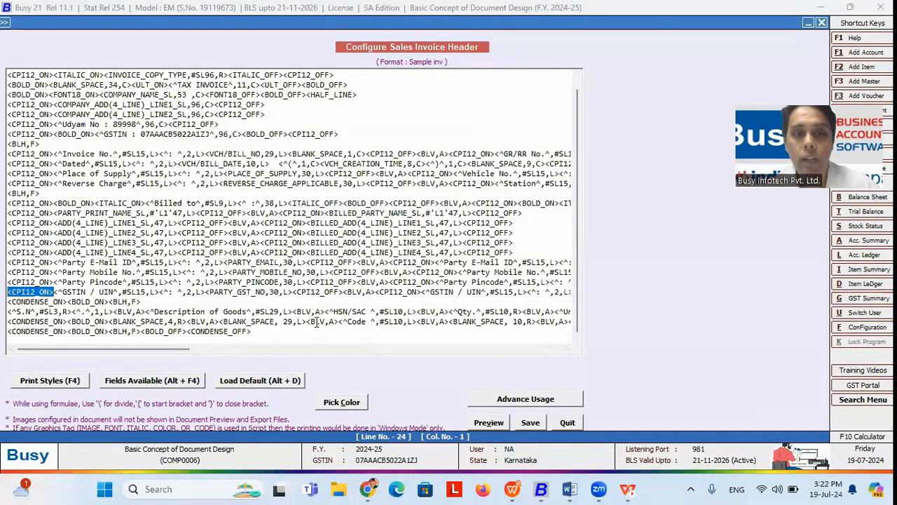
pyautogui.click(484, 421)
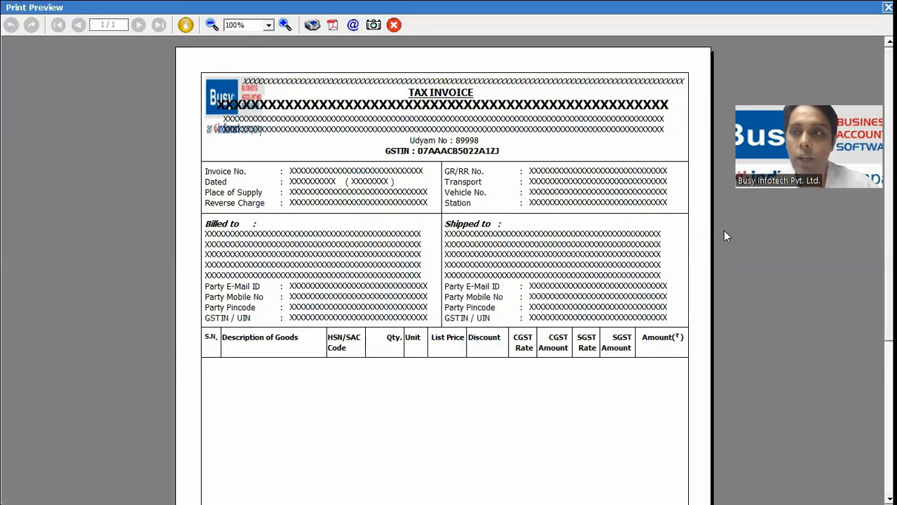
# Step: Close the preview, check CONDENSE_ON on line 25, and switch to the slides
pyautogui.press('Escape')
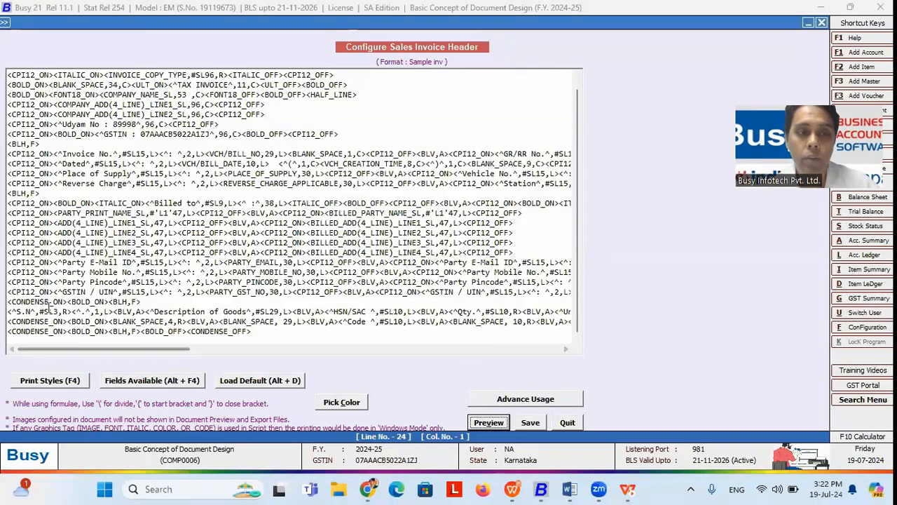
pyautogui.moveTo(67, 302); pyautogui.dragTo(7, 303)
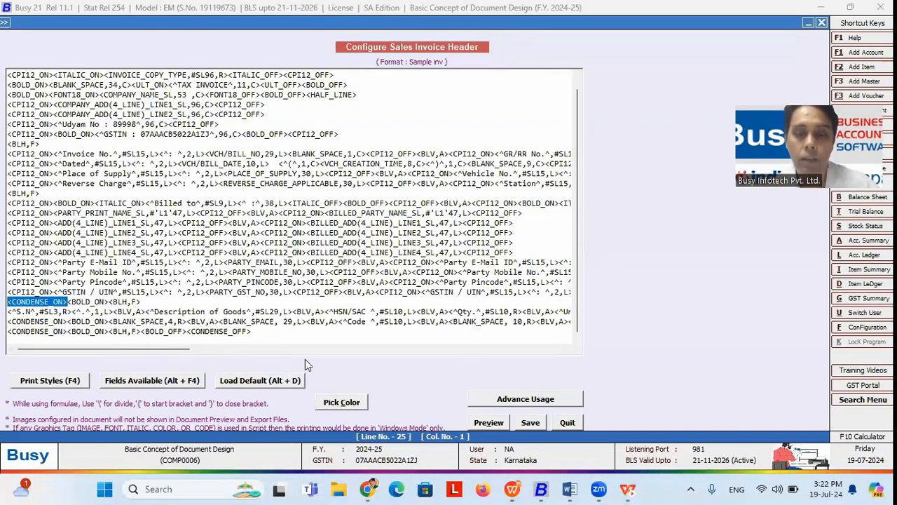
pyautogui.hotkey('alt', 'Tab')
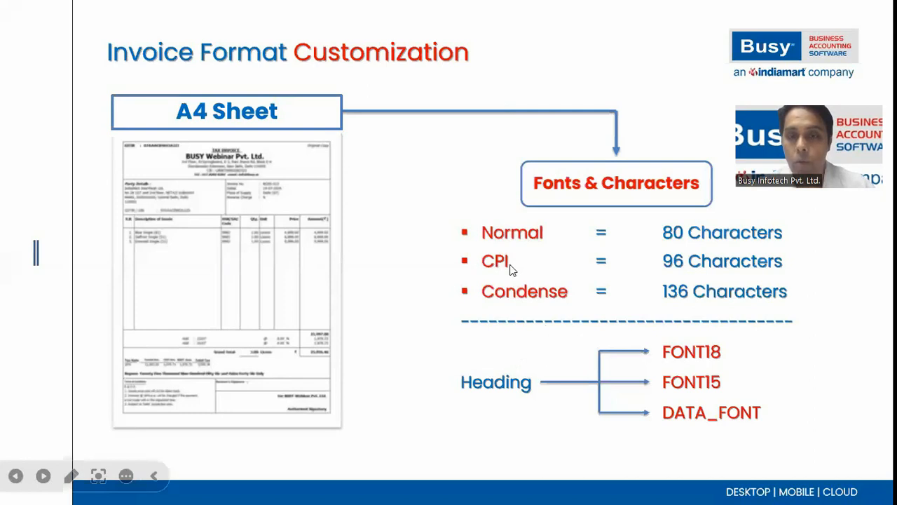
pyautogui.hotkey('alt', 'Tab')
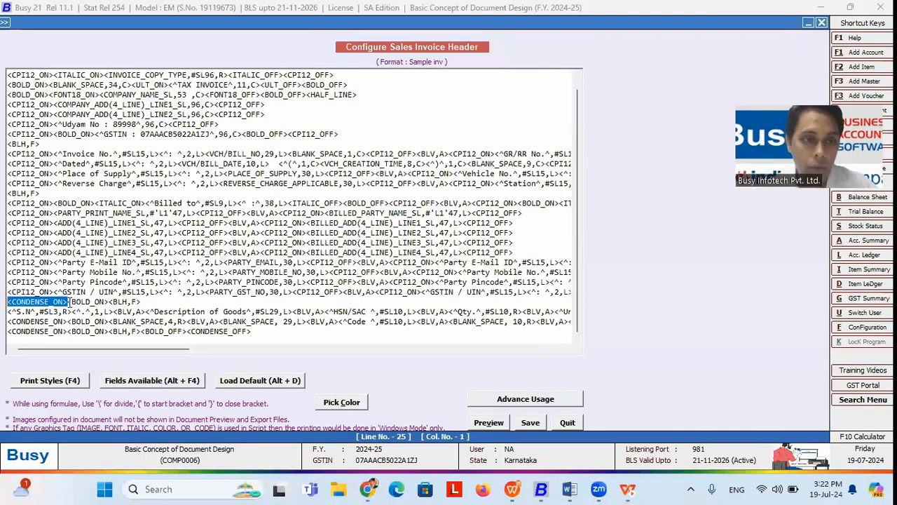
pyautogui.moveTo(69, 301); pyautogui.dragTo(7, 303)
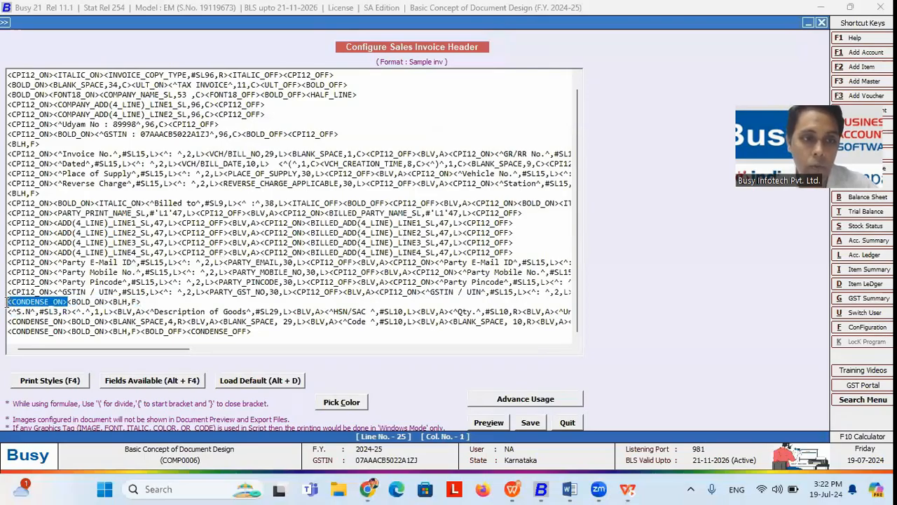
pyautogui.moveTo(252, 332); pyautogui.dragTo(188, 332)
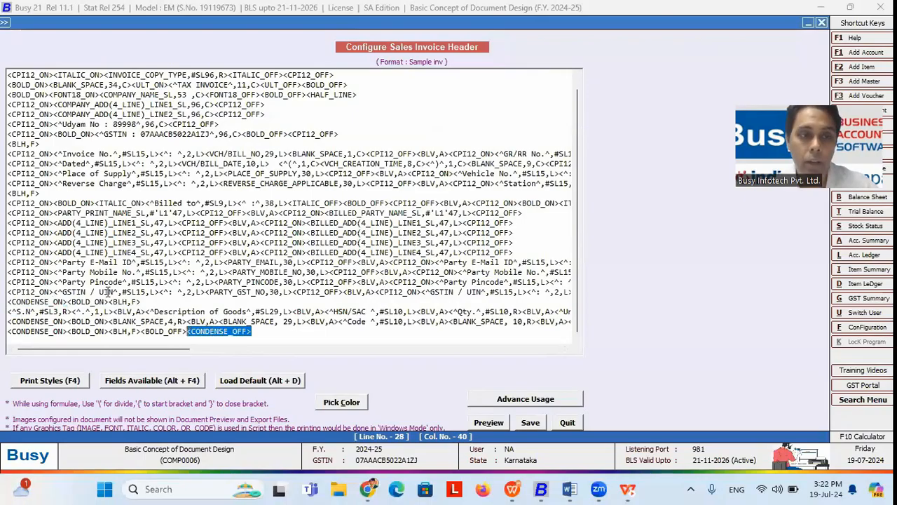
pyautogui.moveTo(55, 282); pyautogui.dragTo(4, 284)
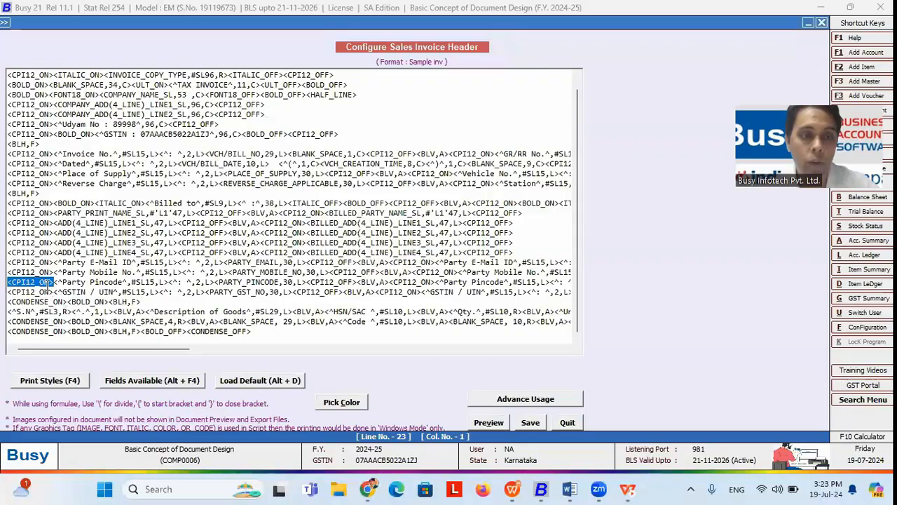
pyautogui.click(54, 284)
pyautogui.moveTo(85, 353); pyautogui.dragTo(176, 351)
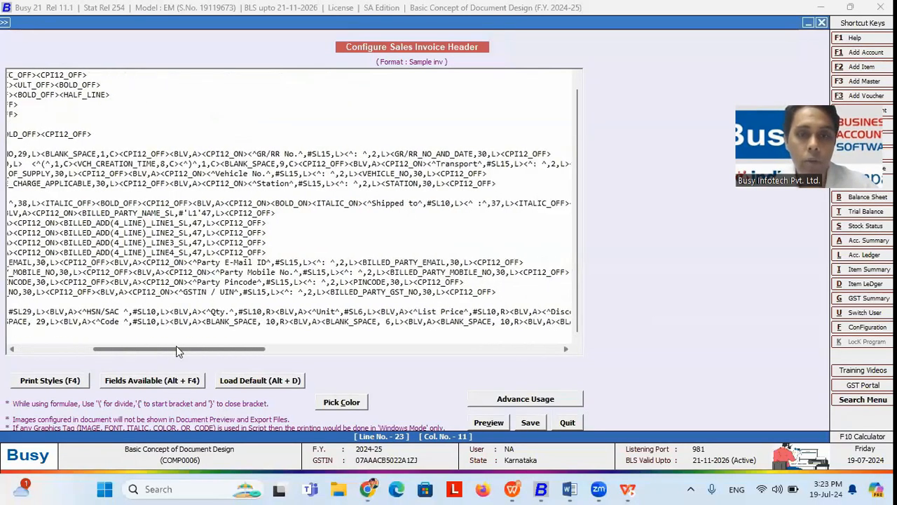
pyautogui.moveTo(464, 281); pyautogui.dragTo(414, 282)
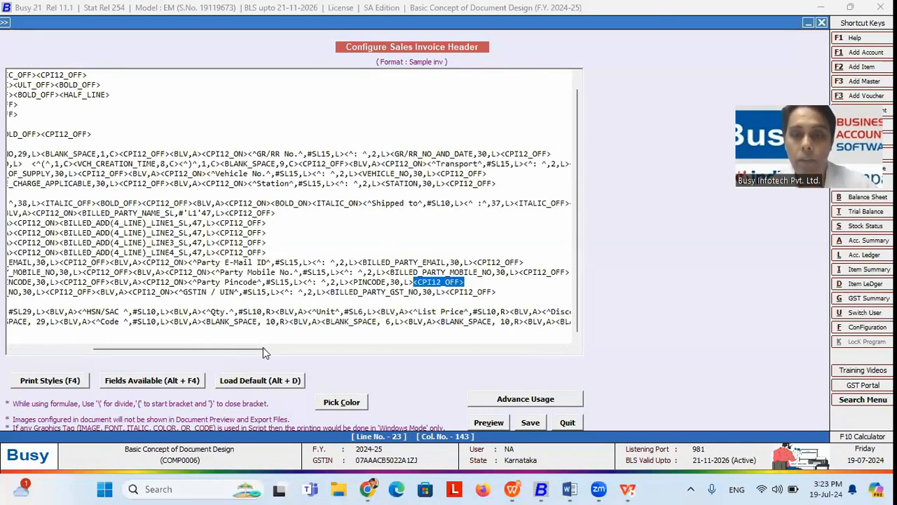
pyautogui.hotkey('alt', 'Tab')
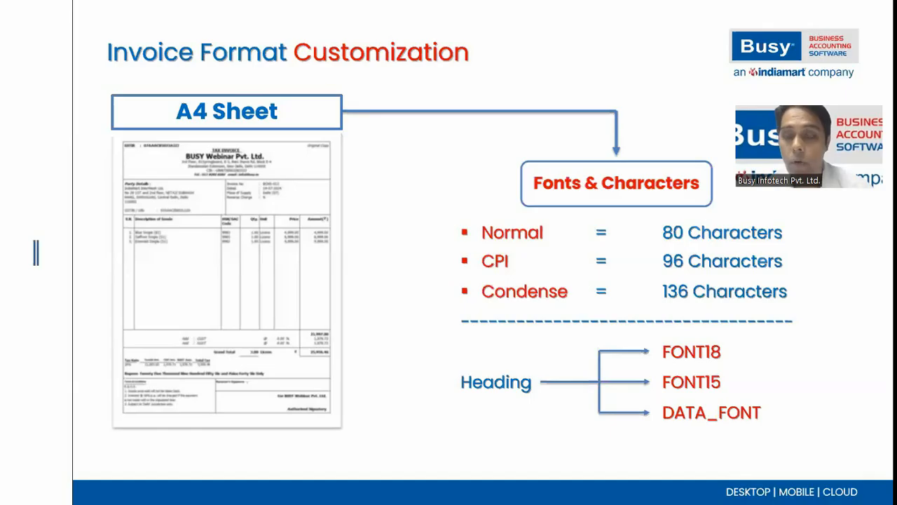
pyautogui.hotkey('alt', 'Tab')
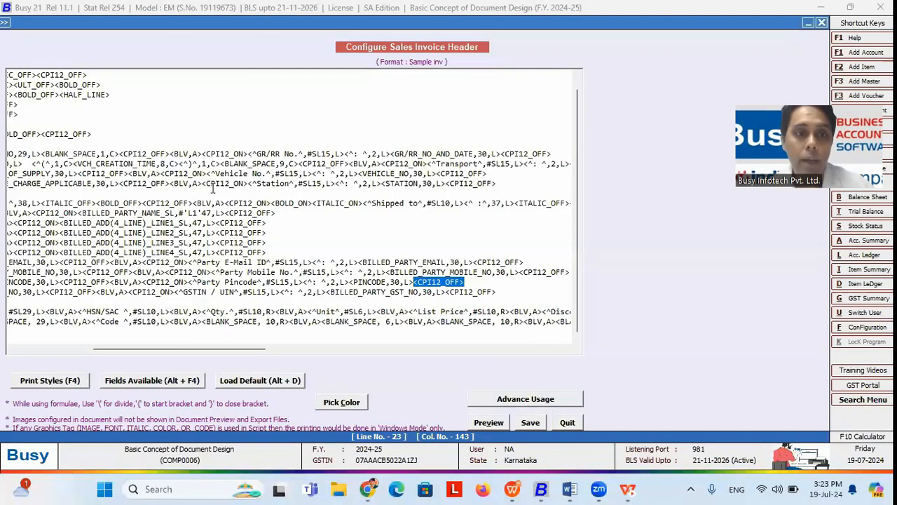
# Step: Select the FONT18_ON tag before COMPANY_NAME_SL on line 4 and show the print-style tag list
pyautogui.click(172, 331)
pyautogui.moveTo(153, 349); pyautogui.dragTo(152, 349)
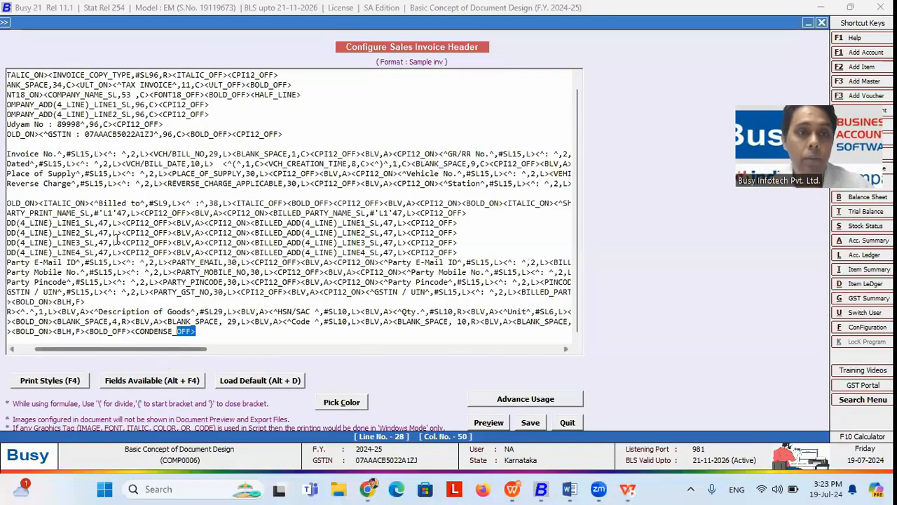
pyautogui.click(45, 94)
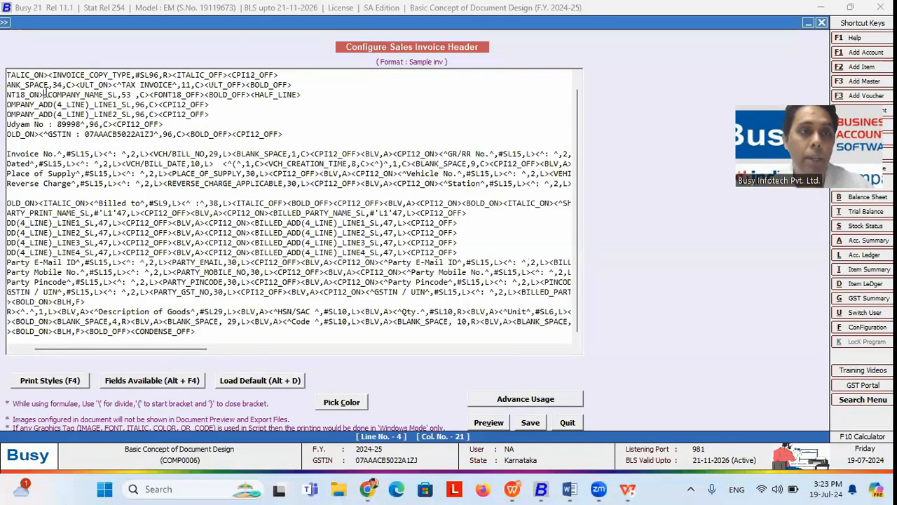
pyautogui.moveTo(106, 349); pyautogui.dragTo(83, 349)
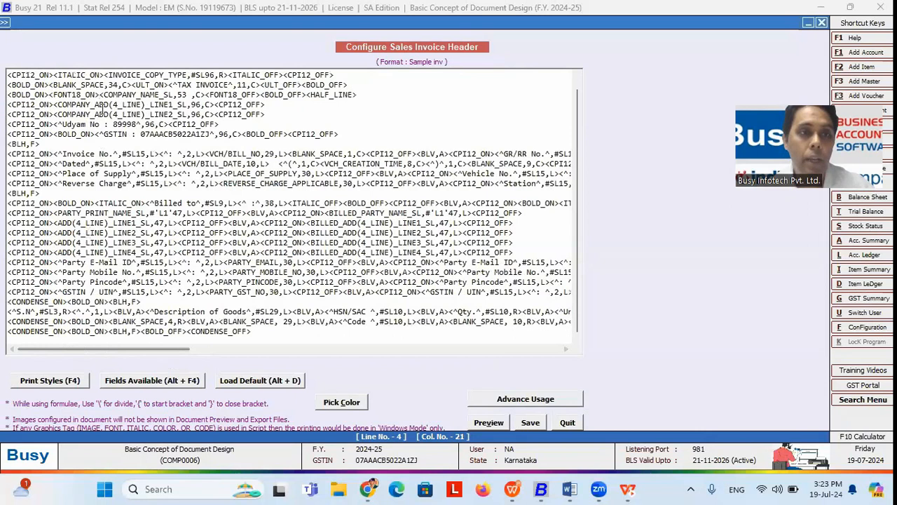
pyautogui.moveTo(98, 94); pyautogui.dragTo(204, 94)
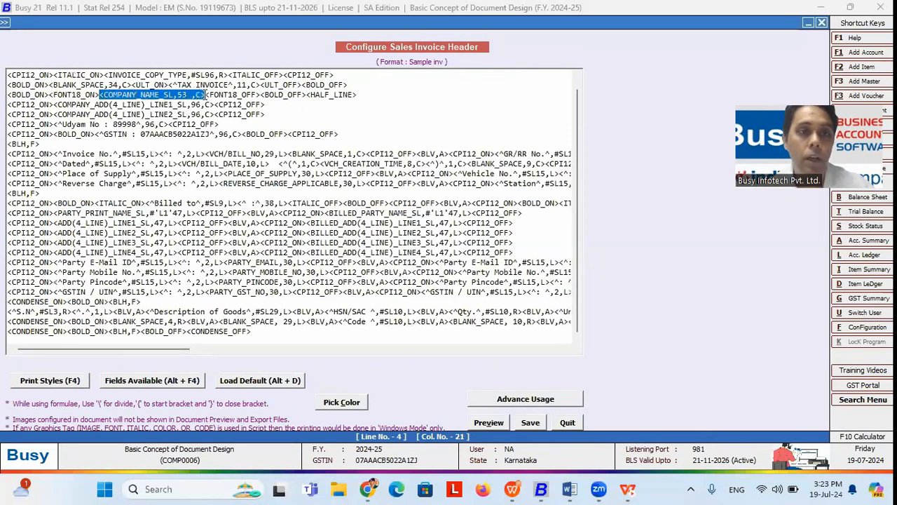
pyautogui.moveTo(82, 96); pyautogui.dragTo(129, 95)
pyautogui.click(80, 95)
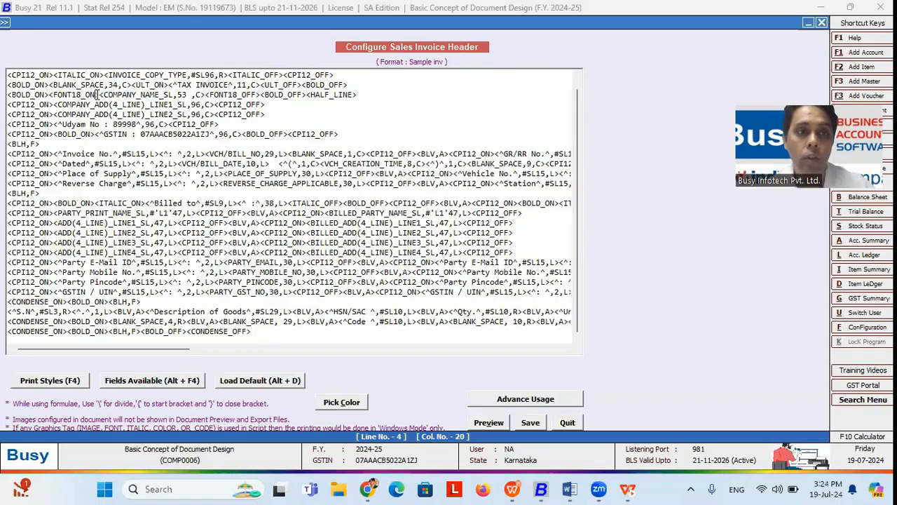
pyautogui.moveTo(100, 95); pyautogui.dragTo(53, 99)
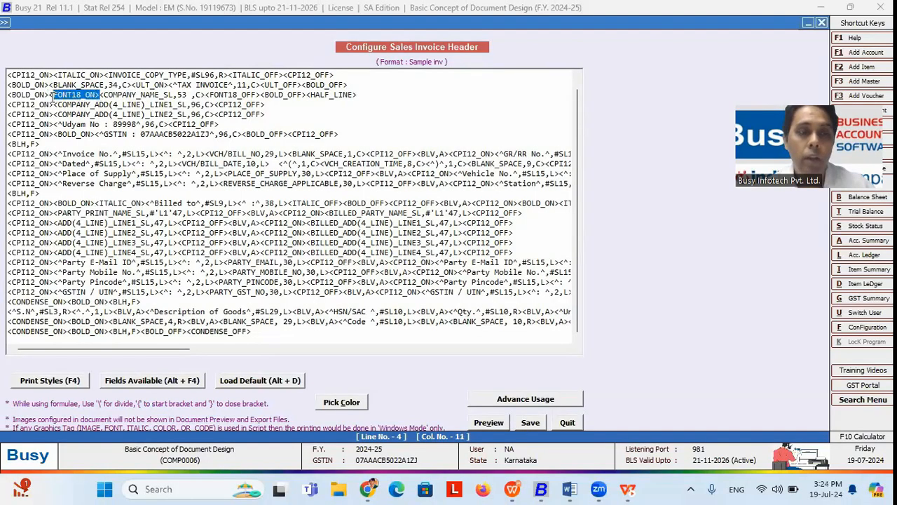
pyautogui.click(70, 380)
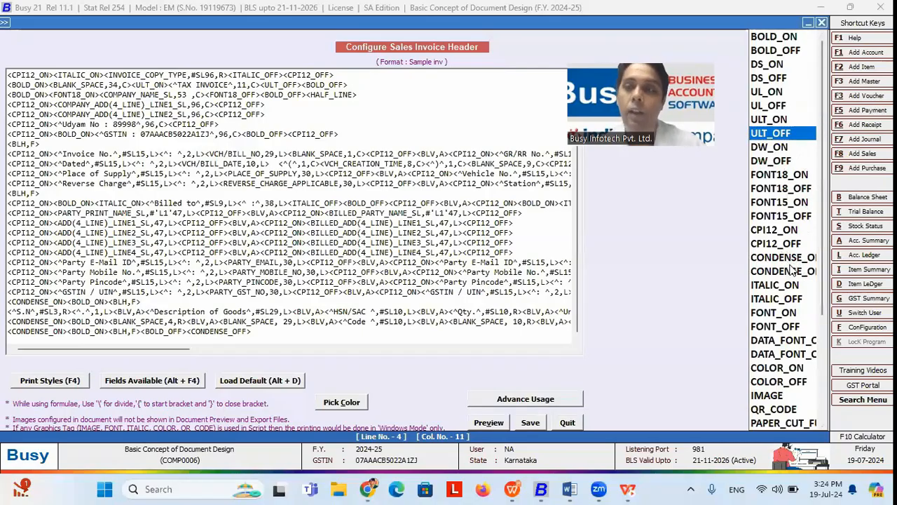
# Step: Reopen the Sample inv header and load the default LOCAL GST header script
pyautogui.click(825, 23)
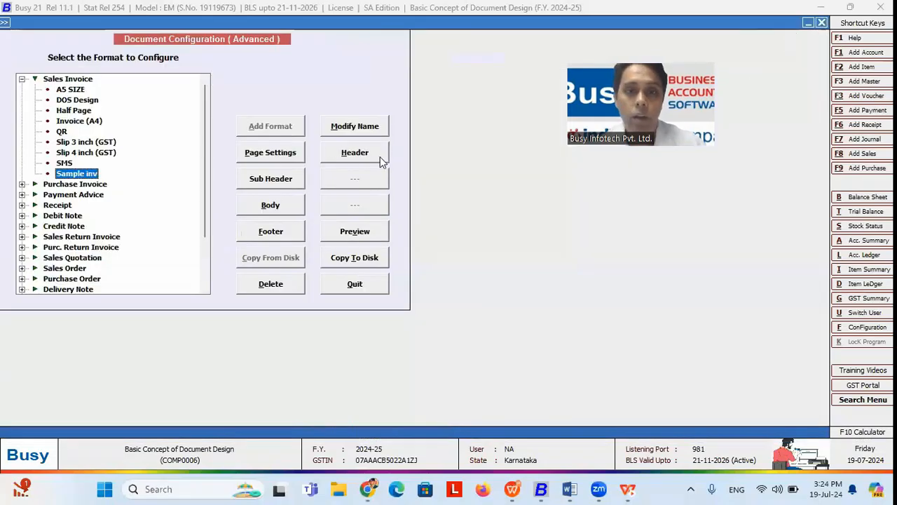
pyautogui.press('Return')
pyautogui.click(268, 382)
pyautogui.press('Return')
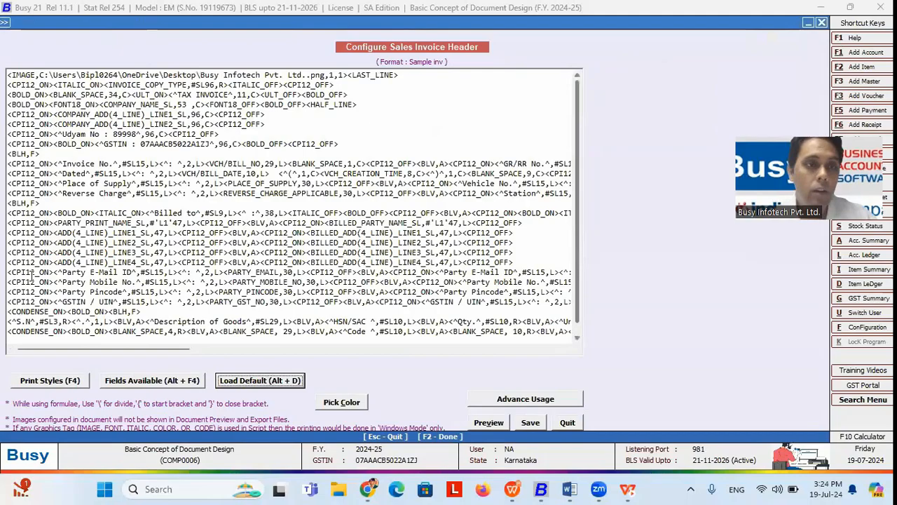
# Step: Preview the default header, then save it and open the Sample inv body configuration
pyautogui.click(77, 106)
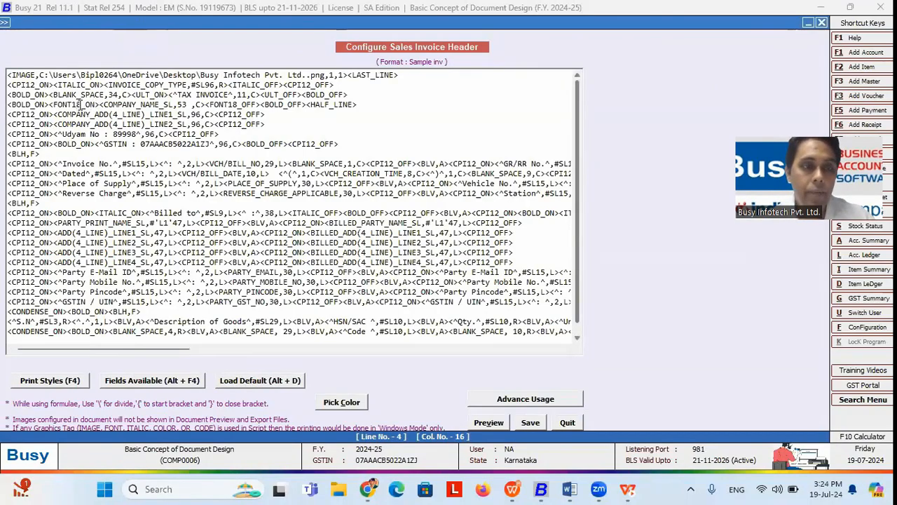
pyautogui.click(80, 105)
pyautogui.press('Tab')
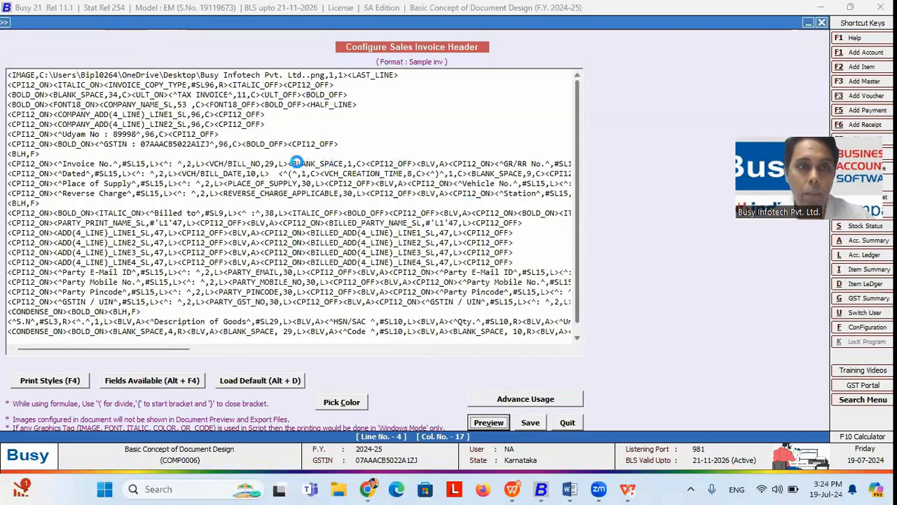
pyautogui.press('Return')
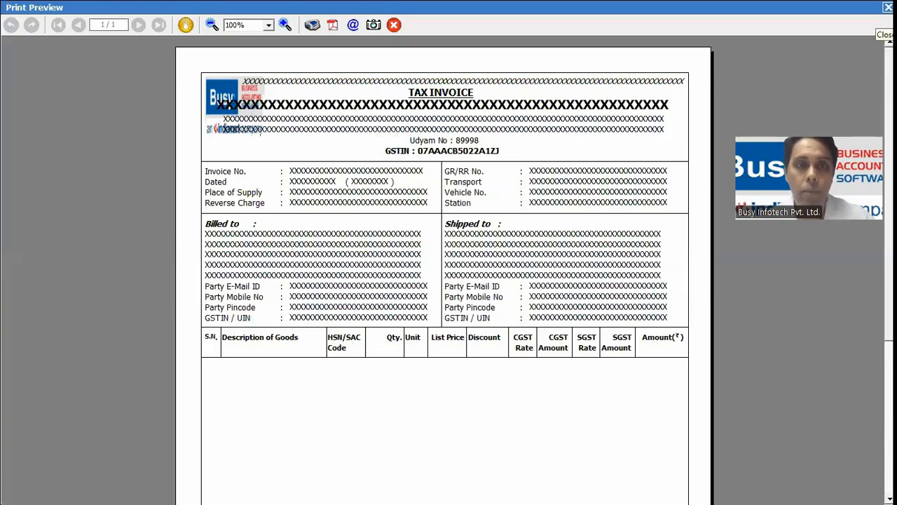
pyautogui.click(887, 8)
pyautogui.press('Tab')
pyautogui.press('Return')
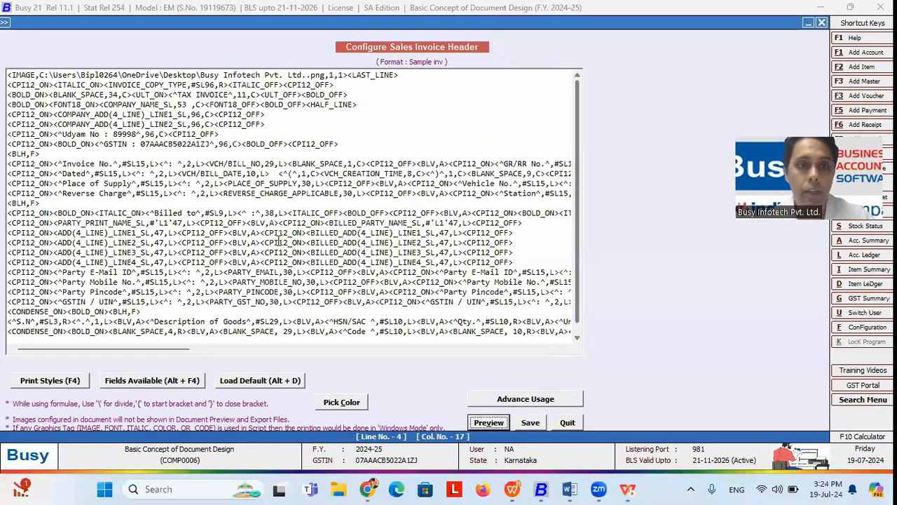
pyautogui.click(255, 209)
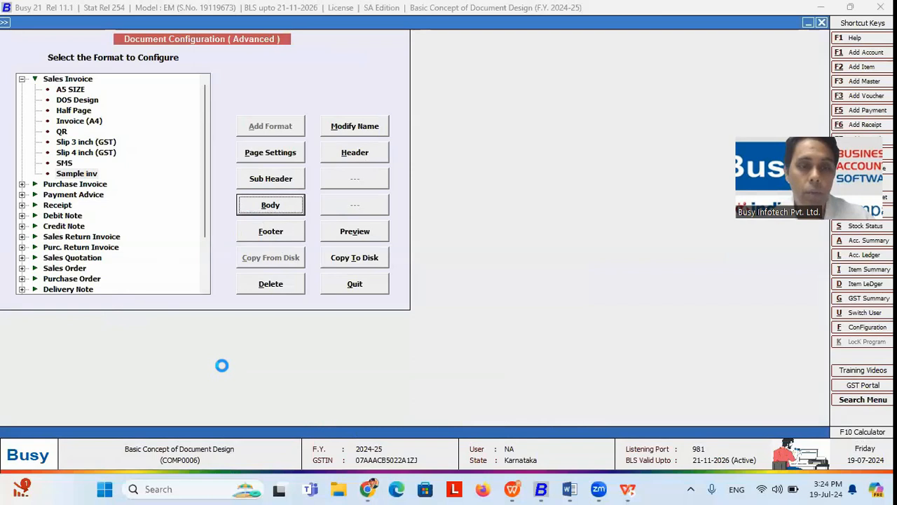
# Step: Load the default LOCAL GST body and footer formats for Sample inv
pyautogui.click(249, 379)
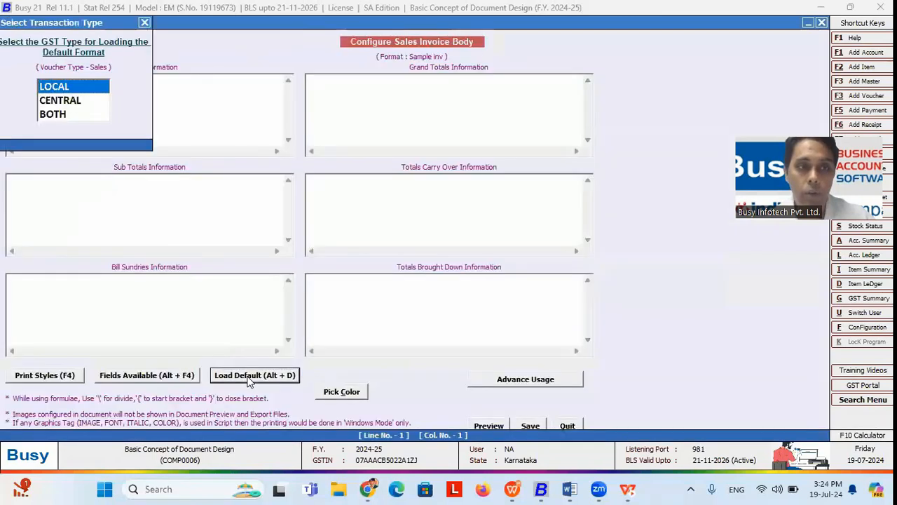
pyautogui.press('Return')
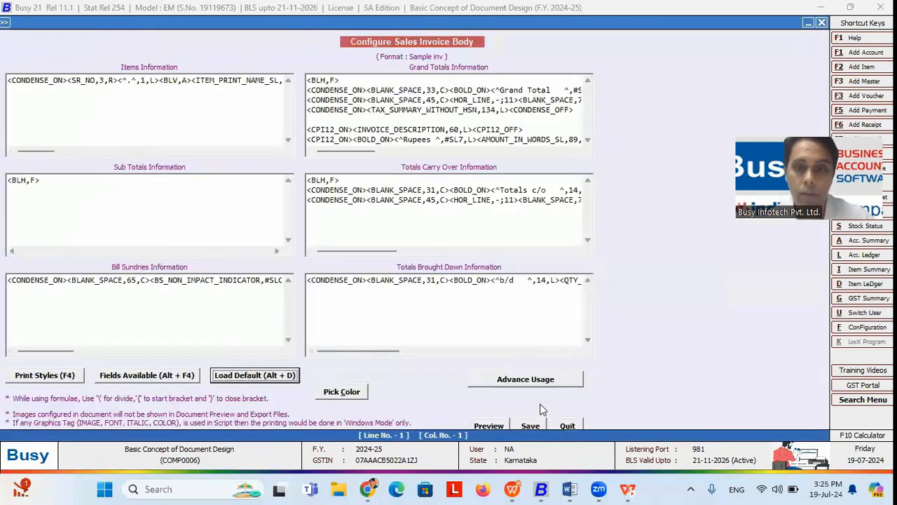
pyautogui.click(531, 426)
pyautogui.click(271, 231)
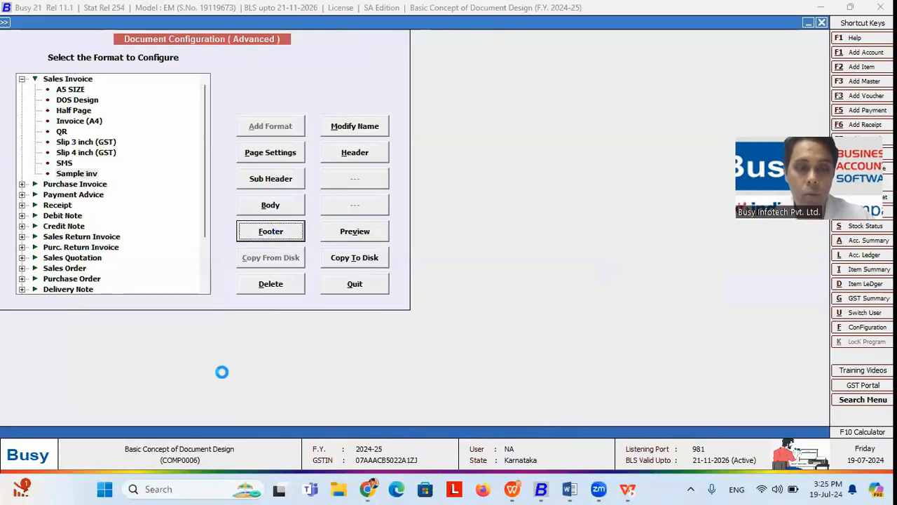
pyautogui.click(252, 381)
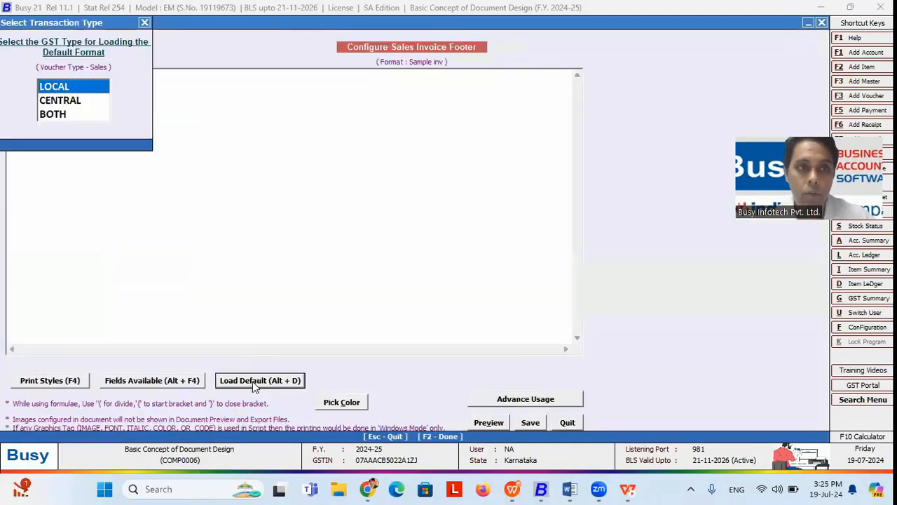
pyautogui.press('Return')
pyautogui.click(531, 422)
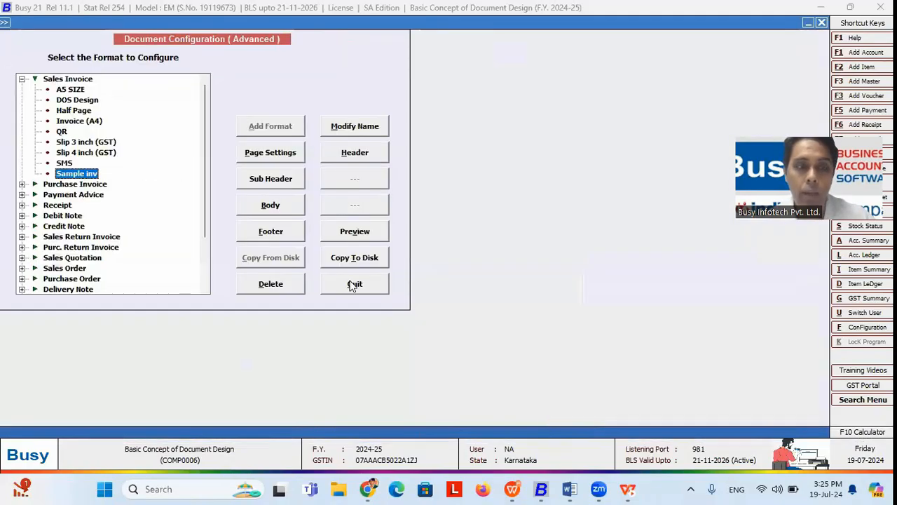
# Step: Preview the full Sample inv invoice layout, scroll through it, and close it
pyautogui.click(372, 233)
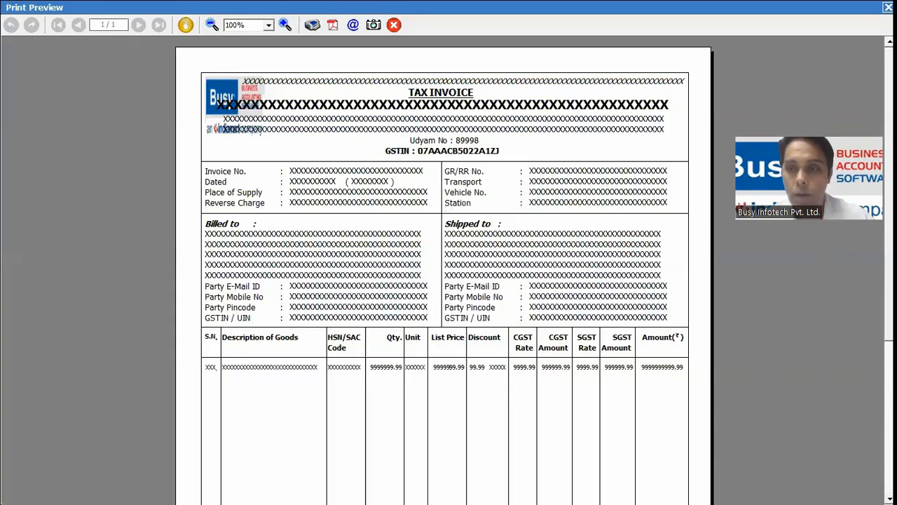
pyautogui.scroll(-6, 827, 472)
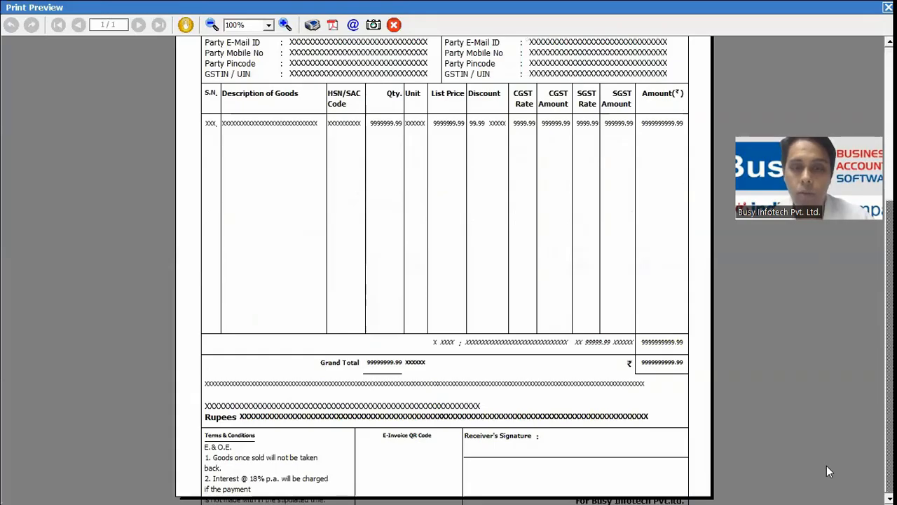
pyautogui.click(889, 7)
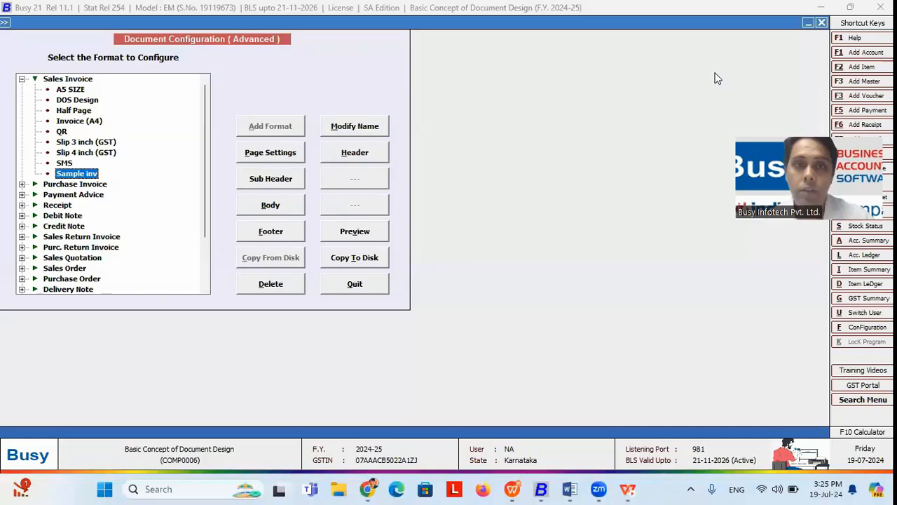
# Step: Open an existing sales voucher for modification and preview it printed in the Sample inv format
pyautogui.press('Escape')
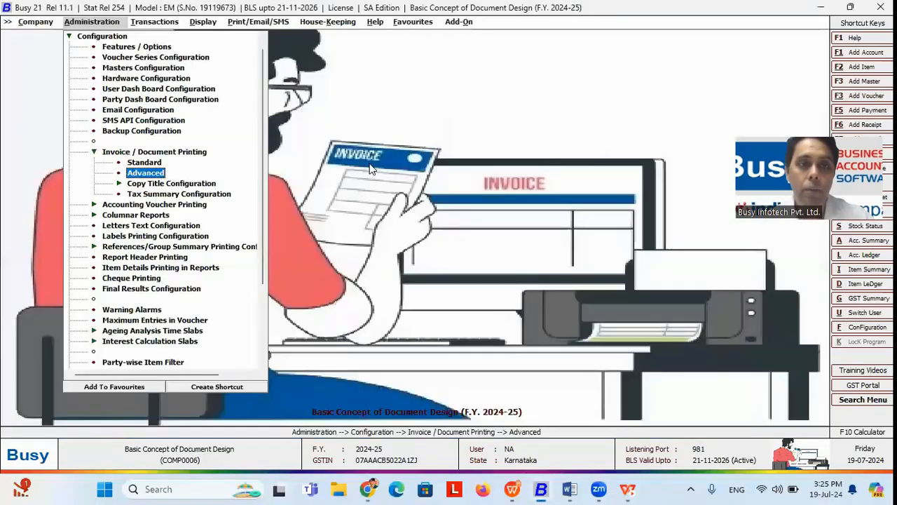
pyautogui.press('Right')
pyautogui.press('Return')
pyautogui.press('Down')
pyautogui.press('Return')
pyautogui.press('Return')
pyautogui.press('Return')
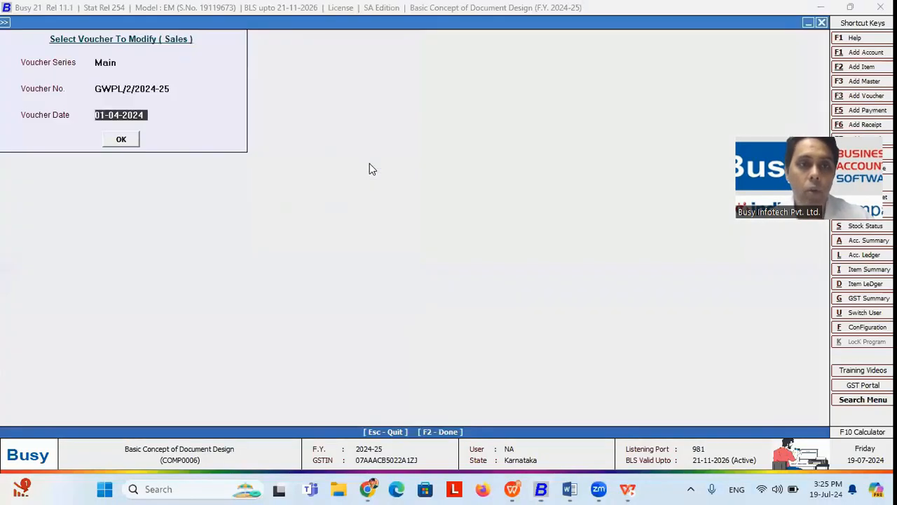
pyautogui.press('Return')
pyautogui.press('Return')
pyautogui.hotkey('alt', 'p')
pyautogui.press('Up')
pyautogui.press('Return')
pyautogui.click(151, 159)
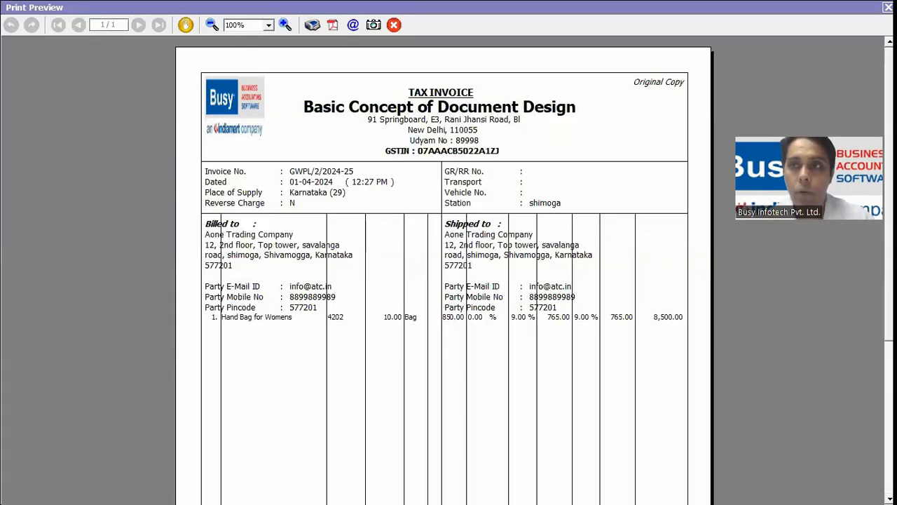
pyautogui.press('Escape')
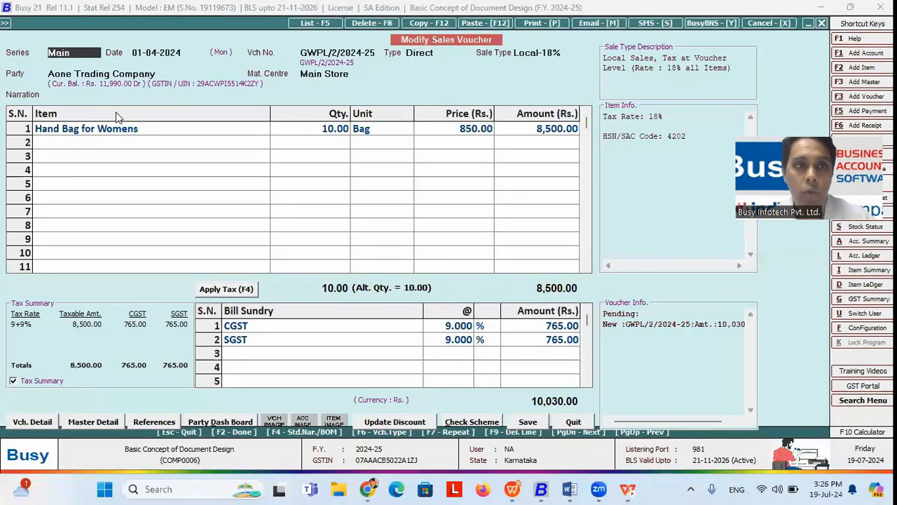
# Step: Return to Advanced Document Configuration and expand the Sales Invoice formats
pyautogui.click(6, 23)
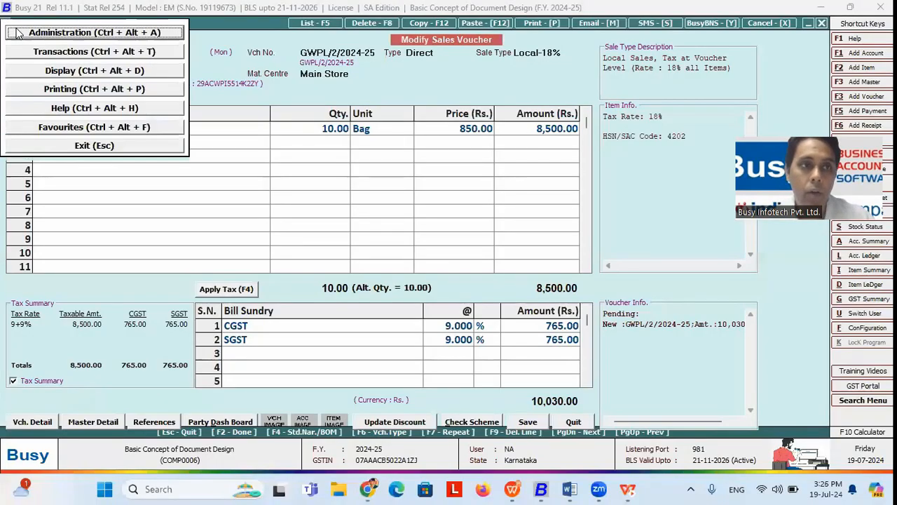
pyautogui.click(17, 33)
pyautogui.click(81, 199)
pyautogui.click(21, 80)
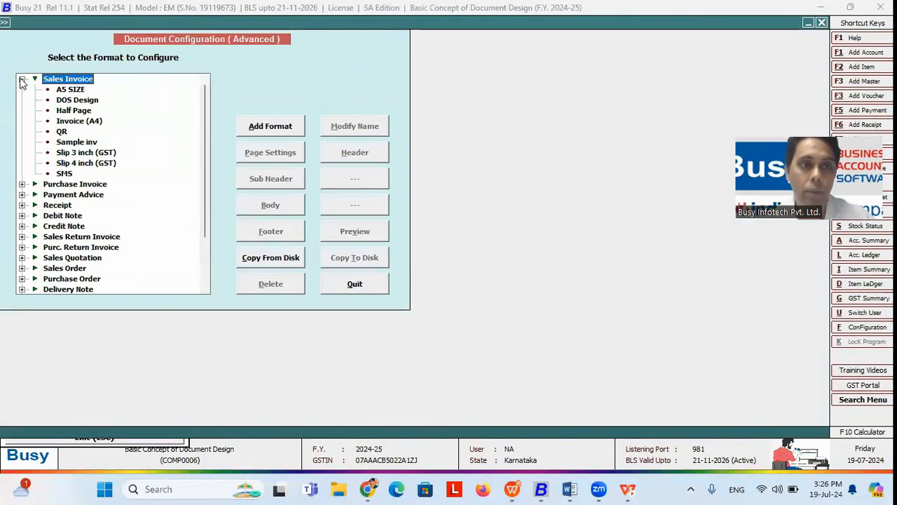
# Step: Change the Sample inv header's line 4 company-name tags from FONT18_ON/OFF to FONT15_ON/OFF and save
pyautogui.click(84, 143)
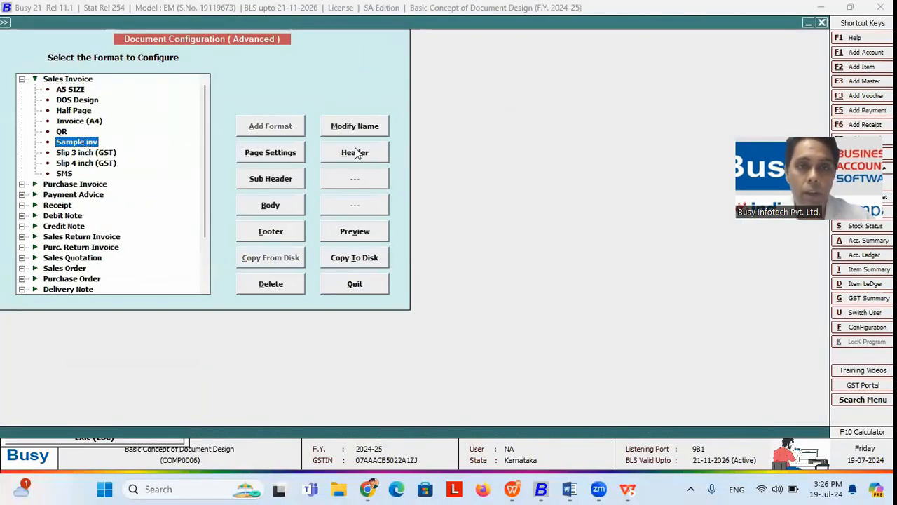
pyautogui.click(357, 154)
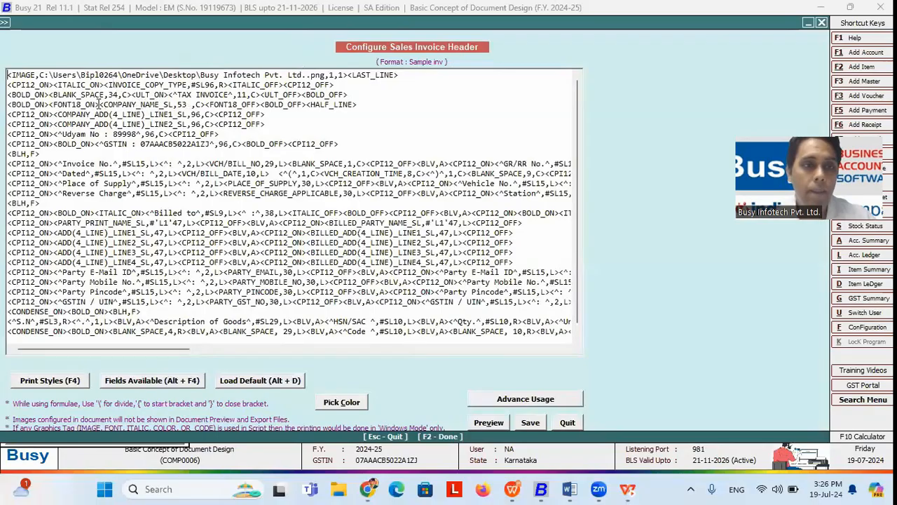
pyautogui.click(79, 104)
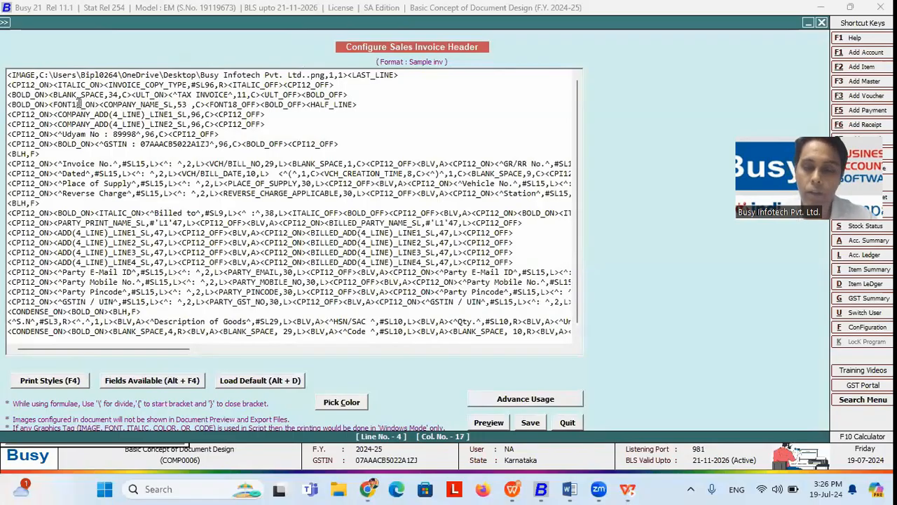
pyautogui.press('BackSpace')
pyautogui.write('5')
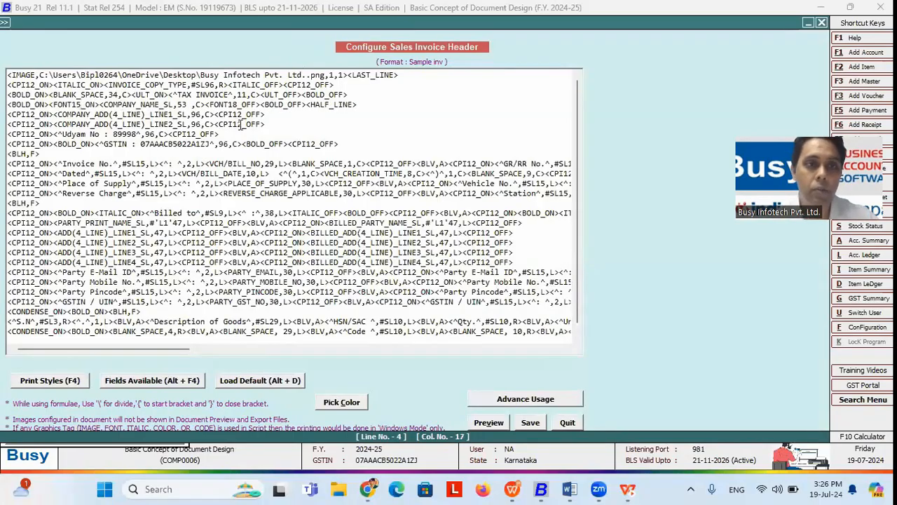
pyautogui.press('BackSpace')
pyautogui.write('5')
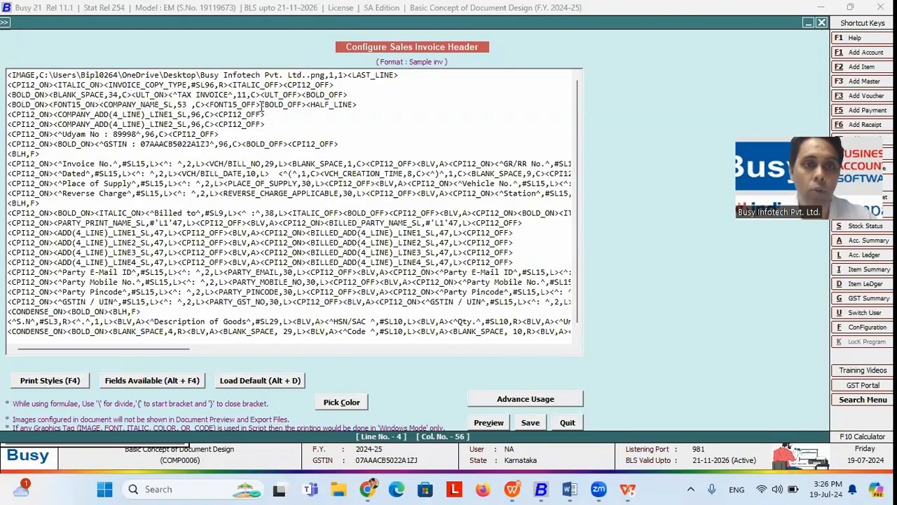
pyautogui.click(522, 419)
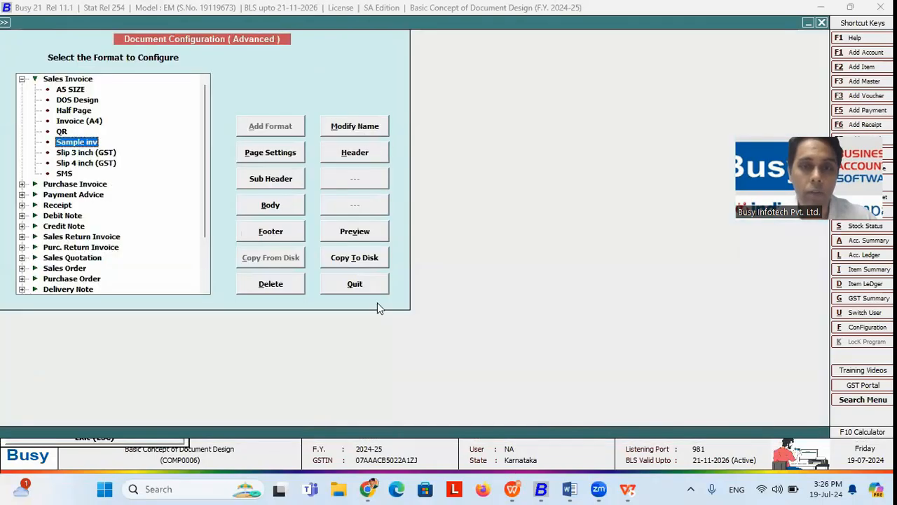
# Step: Leave configuration and print-preview the sales invoice in the Sample inv format, then close the preview
pyautogui.click(364, 289)
pyautogui.click(171, 440)
pyautogui.hotkey('alt', 'p')
pyautogui.press('Return')
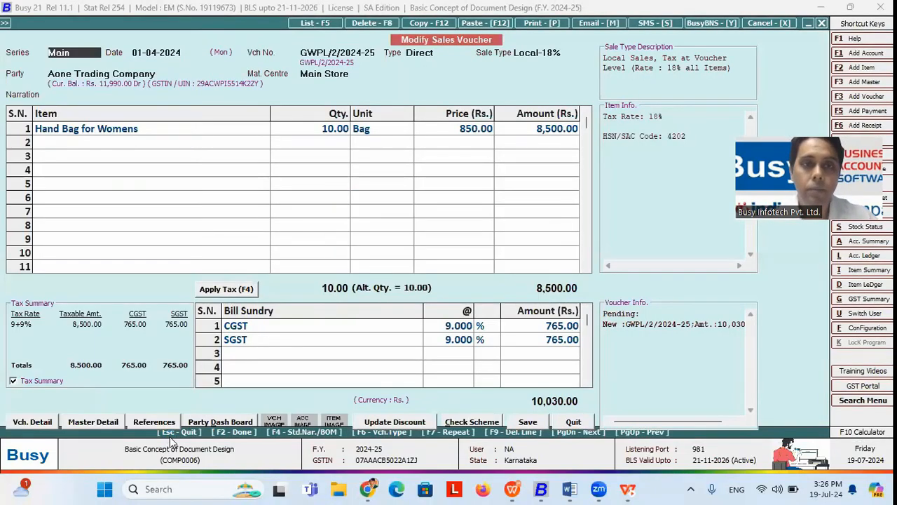
pyautogui.press('Down')
pyautogui.press('Down')
pyautogui.press('Down')
pyautogui.press('Down')
pyautogui.press('Down')
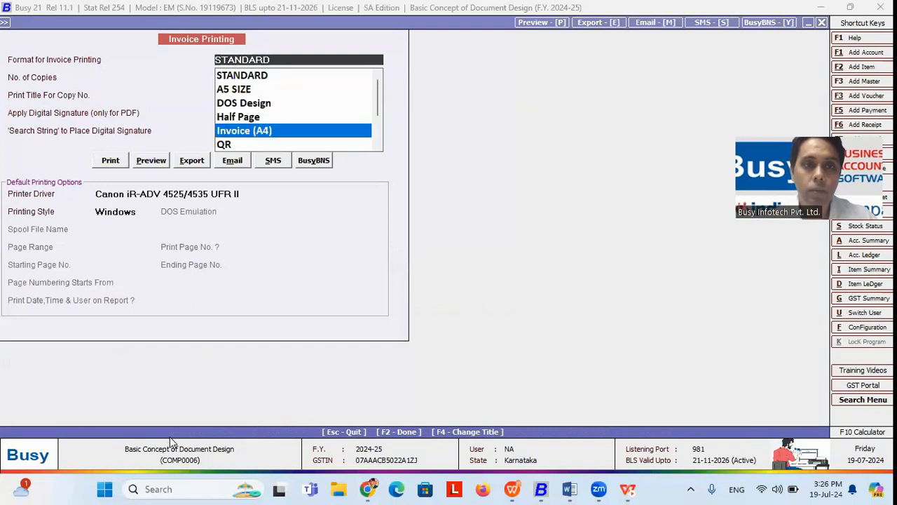
pyautogui.press('Down')
pyautogui.press('Return')
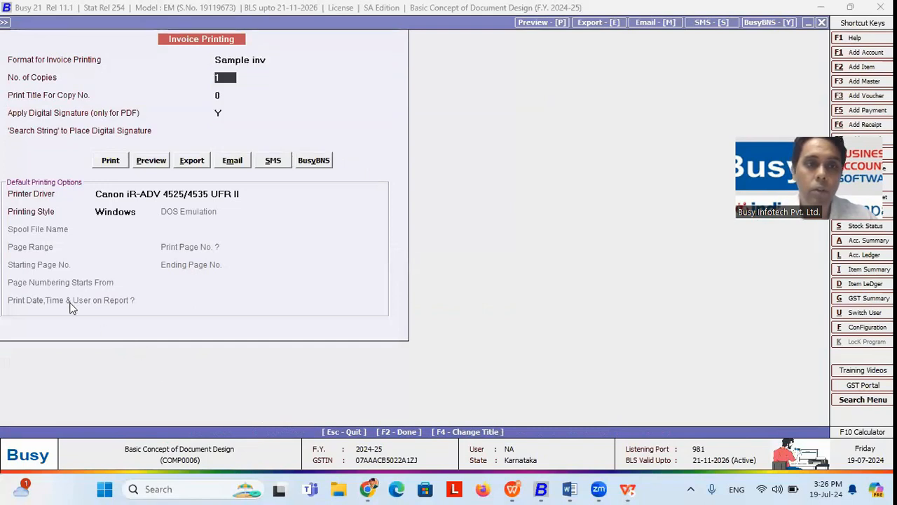
pyautogui.click(150, 162)
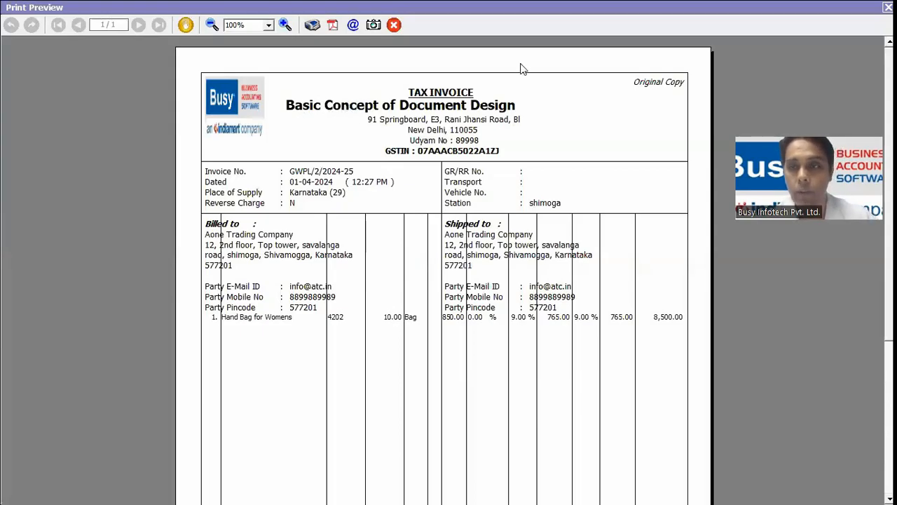
pyautogui.press('Escape')
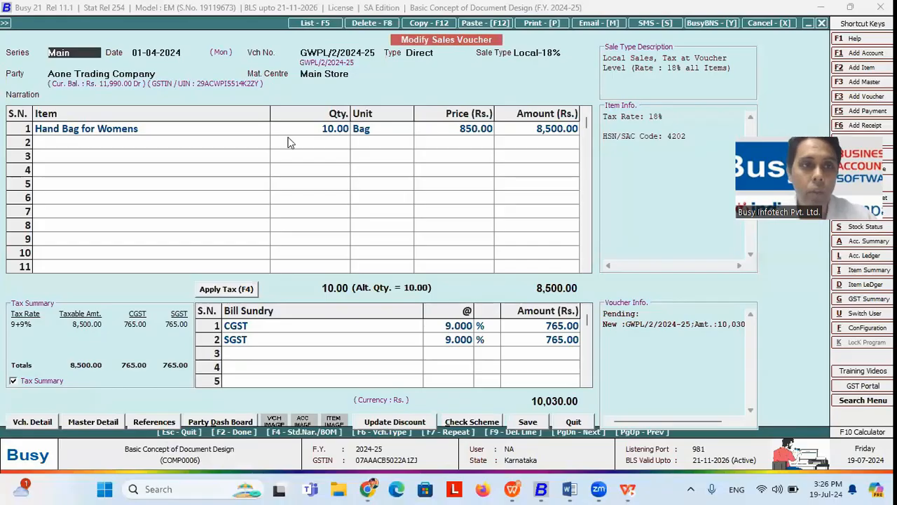
# Step: Go to Administration > Configuration > Advanced document printing, checking the heading-fonts slide, and return to the header script
pyautogui.click(7, 24)
pyautogui.click(94, 32)
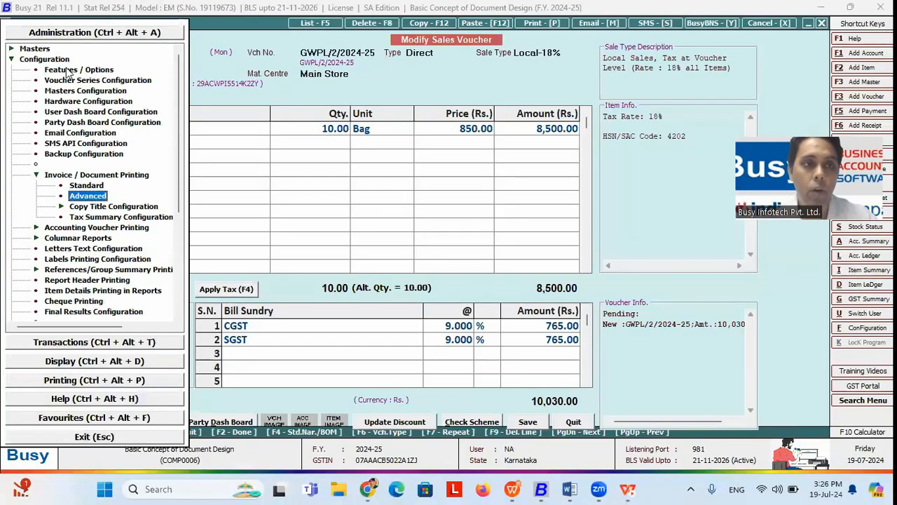
pyautogui.click(96, 196)
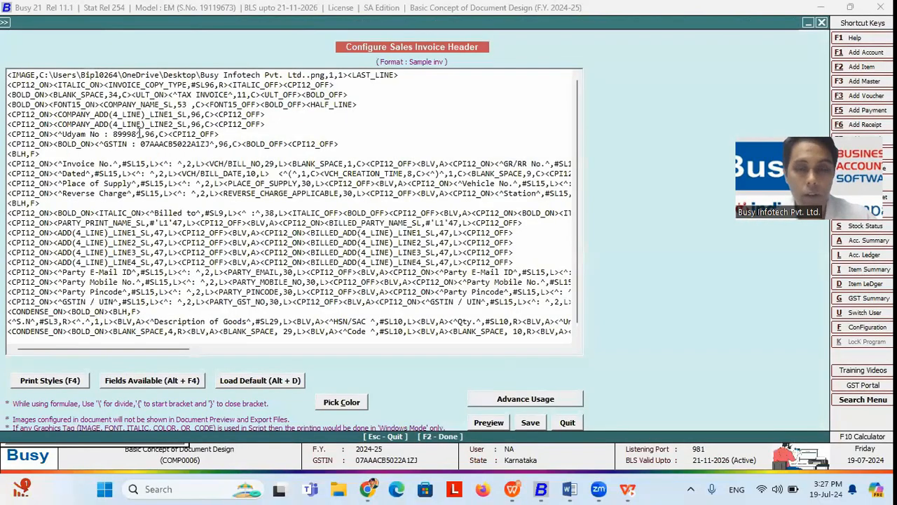
pyautogui.hotkey('alt', 'Tab')
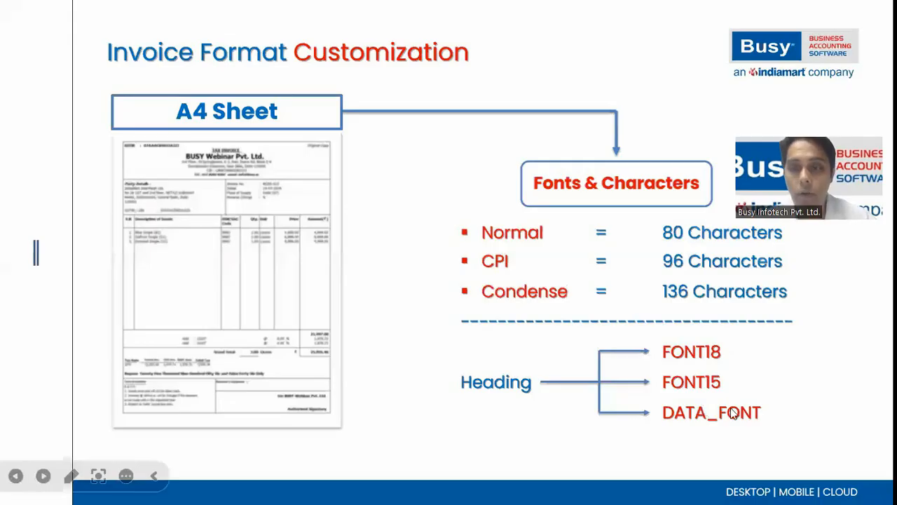
pyautogui.hotkey('alt', 'Tab')
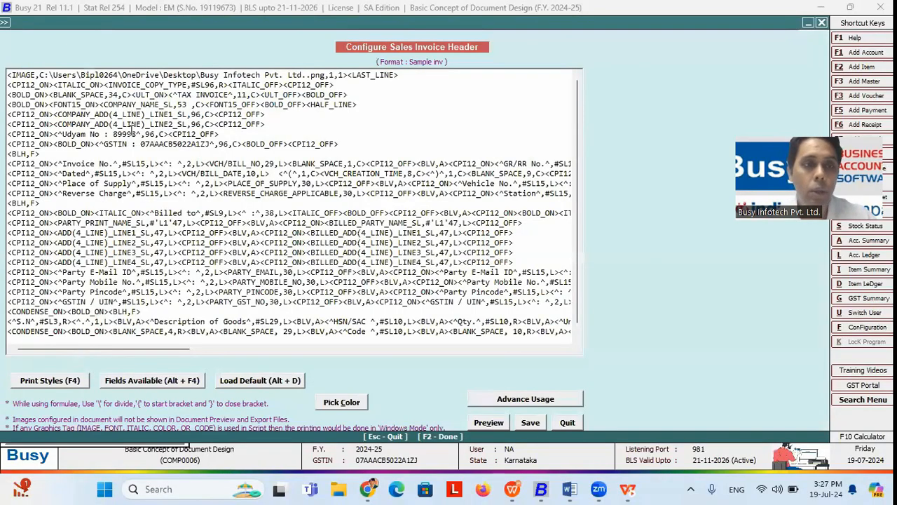
# Step: Delete the <FONT15_ON> tag before the company name on line 4
pyautogui.click(99, 104)
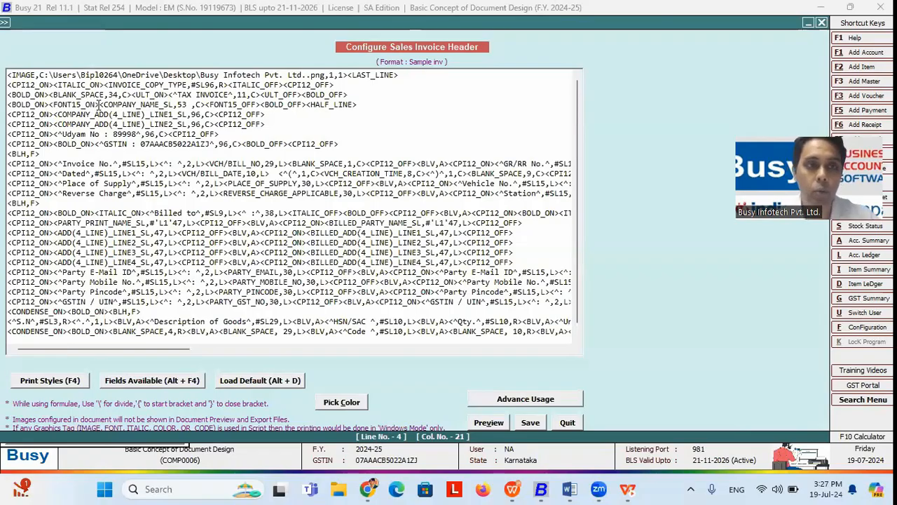
pyautogui.press('BackSpace')
pyautogui.press('BackSpace')
pyautogui.press('BackSpace')
pyautogui.press('BackSpace')
pyautogui.press('BackSpace')
pyautogui.press('BackSpace')
pyautogui.press('BackSpace')
pyautogui.press('BackSpace')
pyautogui.press('BackSpace')
pyautogui.press('BackSpace')
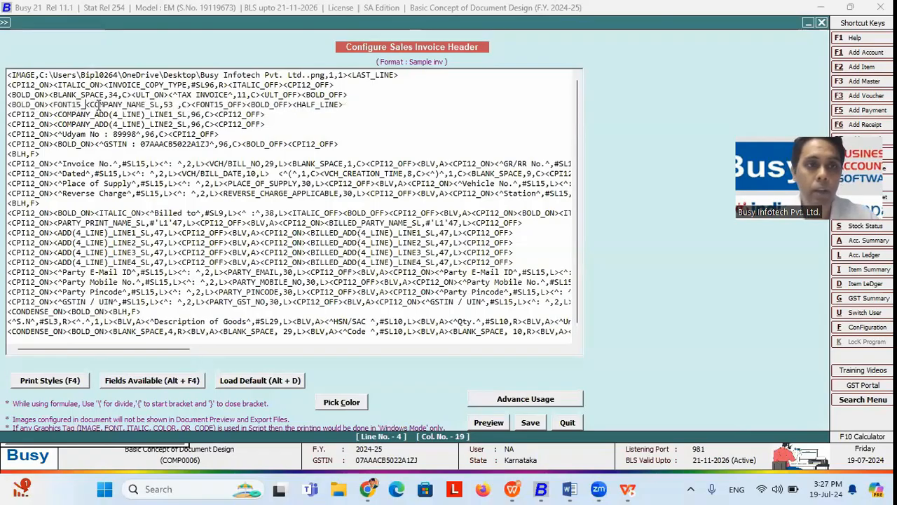
pyautogui.press('BackSpace')
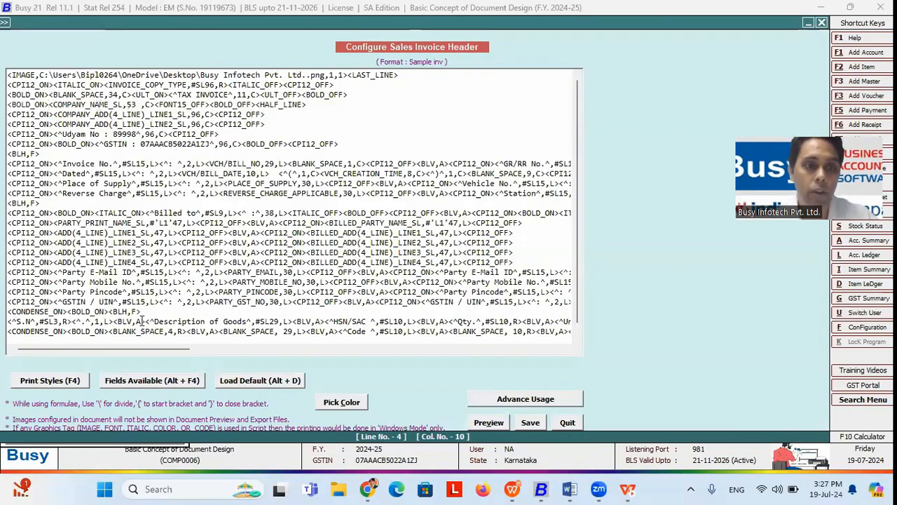
# Step: Insert a DATA_FONT_ON tag from Print Styles and select its Courier New font name
pyautogui.click(66, 382)
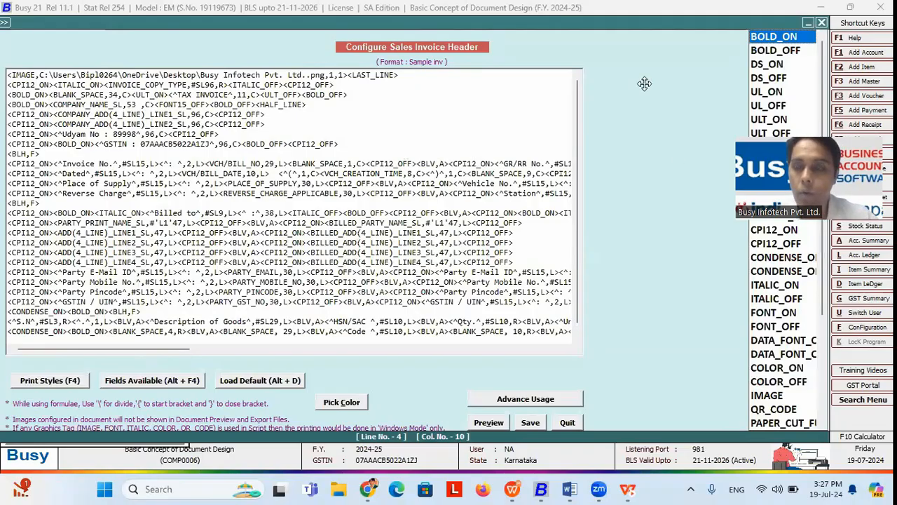
pyautogui.click(782, 341)
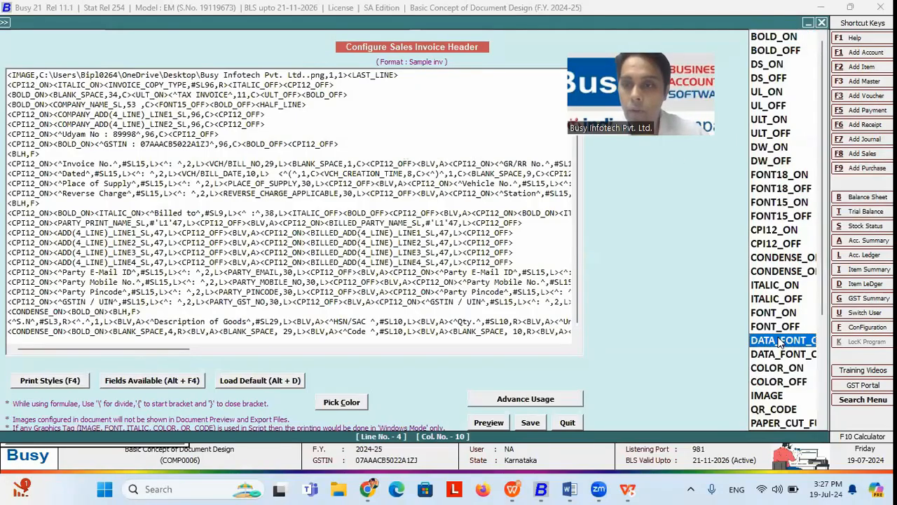
pyautogui.doubleClick(781, 341)
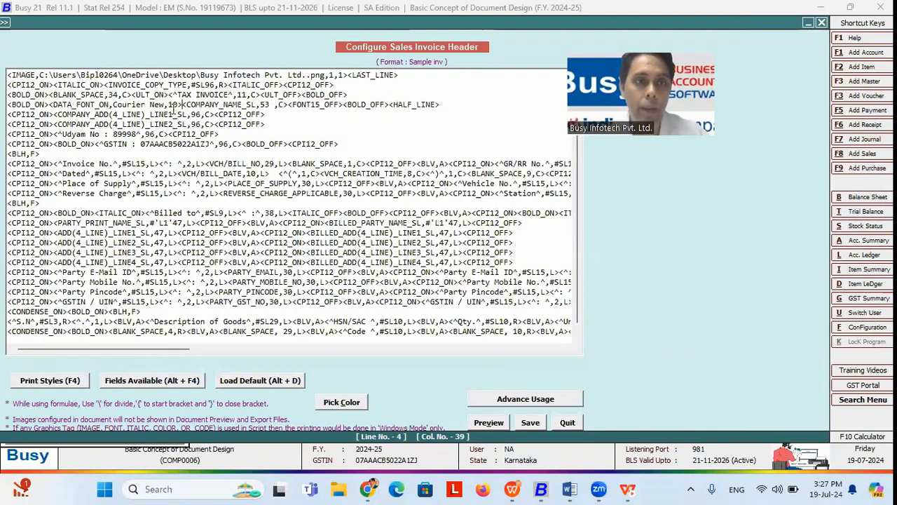
pyautogui.moveTo(166, 103); pyautogui.dragTo(115, 104)
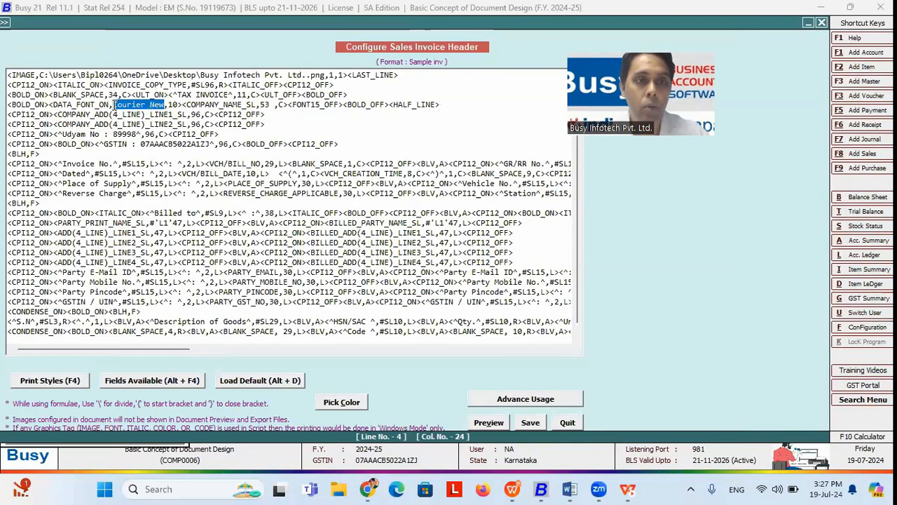
pyautogui.click(570, 489)
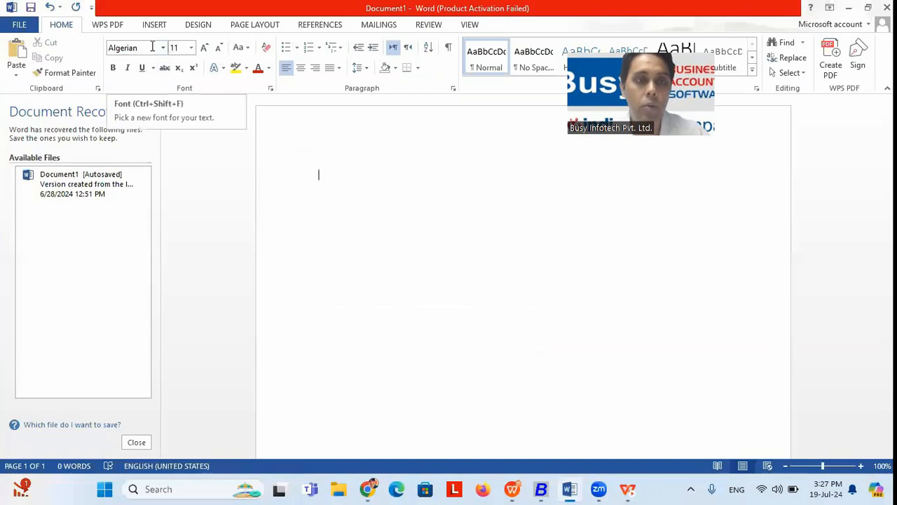
# Step: Copy the font name Algerian from Word's Font box and erase Courier New in the Busy header
pyautogui.click(163, 47)
pyautogui.hotkey('ctrl', 'c')
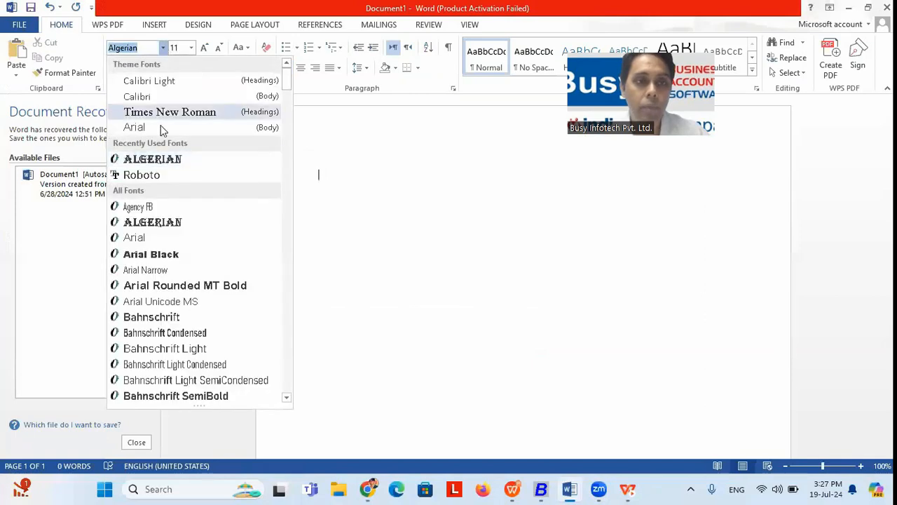
pyautogui.click(172, 161)
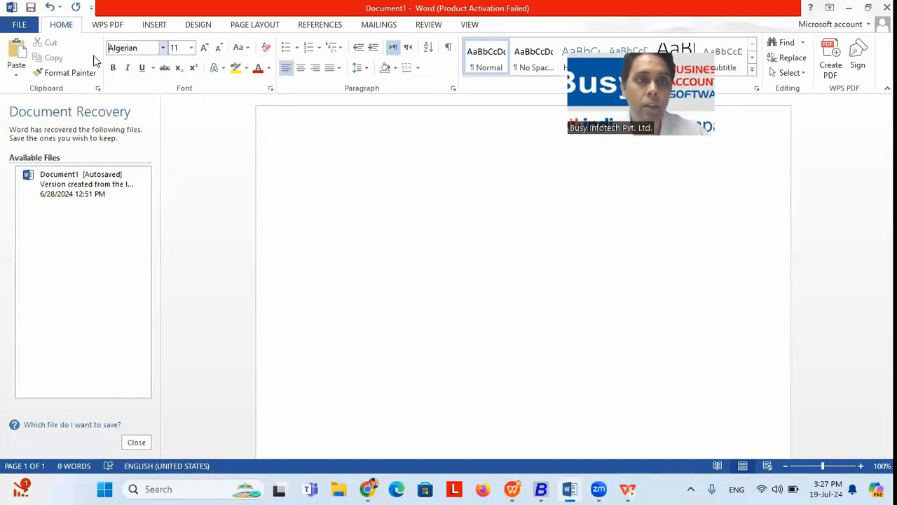
pyautogui.rightClick(133, 51)
pyautogui.click(160, 73)
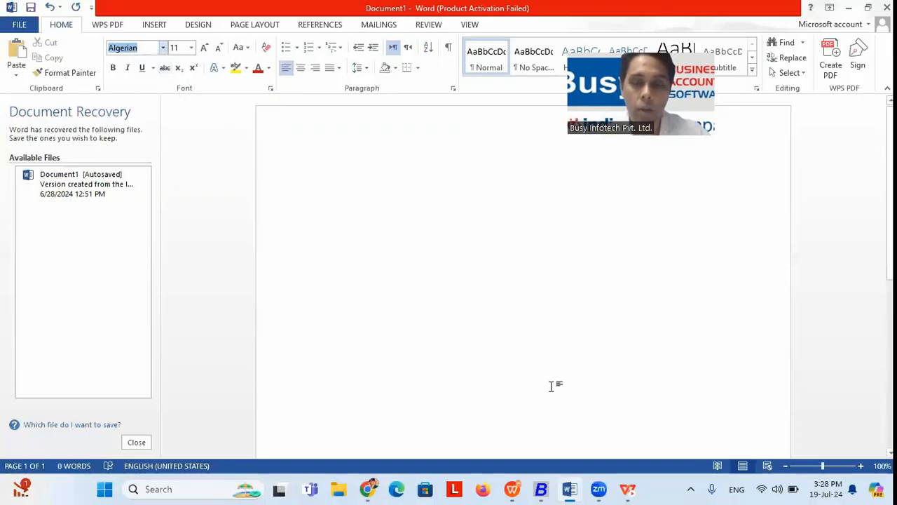
pyautogui.click(541, 489)
pyautogui.press('BackSpace')
pyautogui.press('BackSpace')
pyautogui.press('BackSpace')
pyautogui.press('BackSpace')
pyautogui.press('BackSpace')
pyautogui.press('BackSpace')
pyautogui.press('BackSpace')
pyautogui.press('BackSpace')
pyautogui.press('BackSpace')
pyautogui.press('BackSpace')
pyautogui.press('BackSpace')
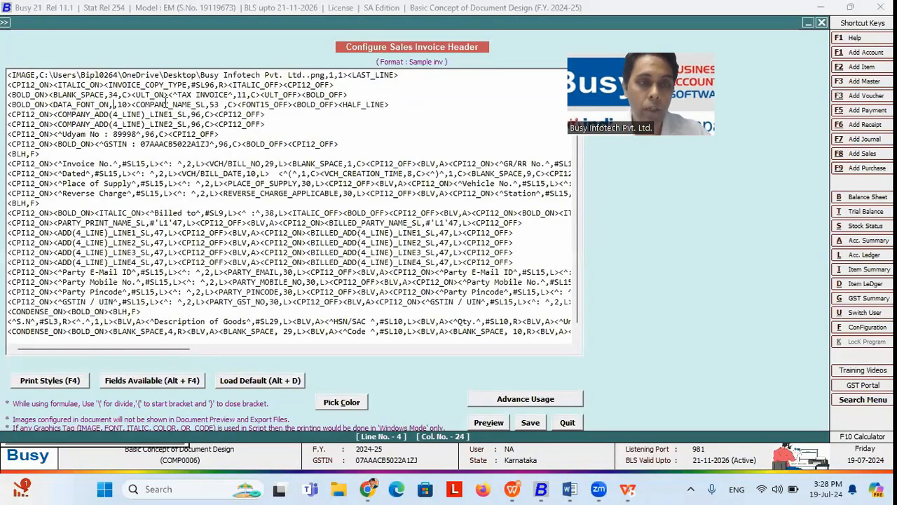
# Step: Paste Algerian into DATA_FONT_ON, replace <FONT15_OFF> with DATA_FONT_OFF, and save the header
pyautogui.hotkey('ctrl', 'v')
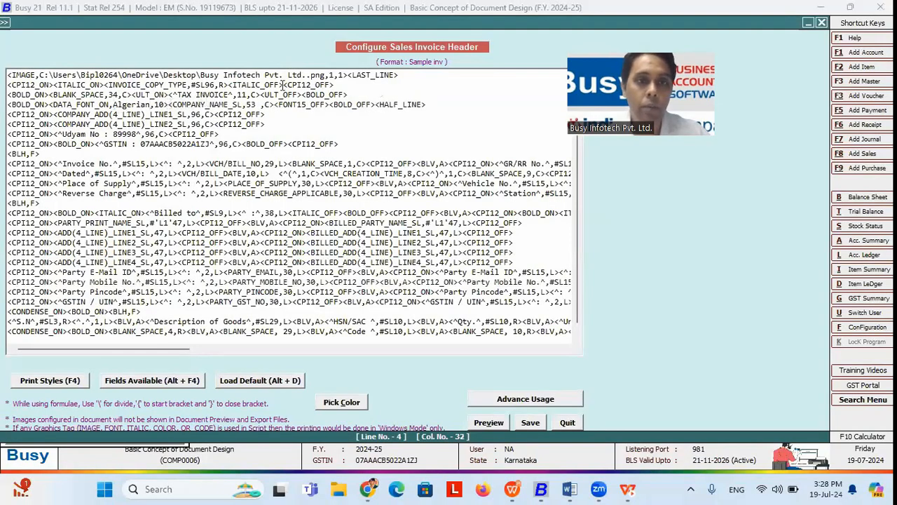
pyautogui.press('BackSpace')
pyautogui.press('BackSpace')
pyautogui.press('BackSpace')
pyautogui.press('BackSpace')
pyautogui.press('BackSpace')
pyautogui.press('BackSpace')
pyautogui.press('BackSpace')
pyautogui.press('BackSpace')
pyautogui.press('BackSpace')
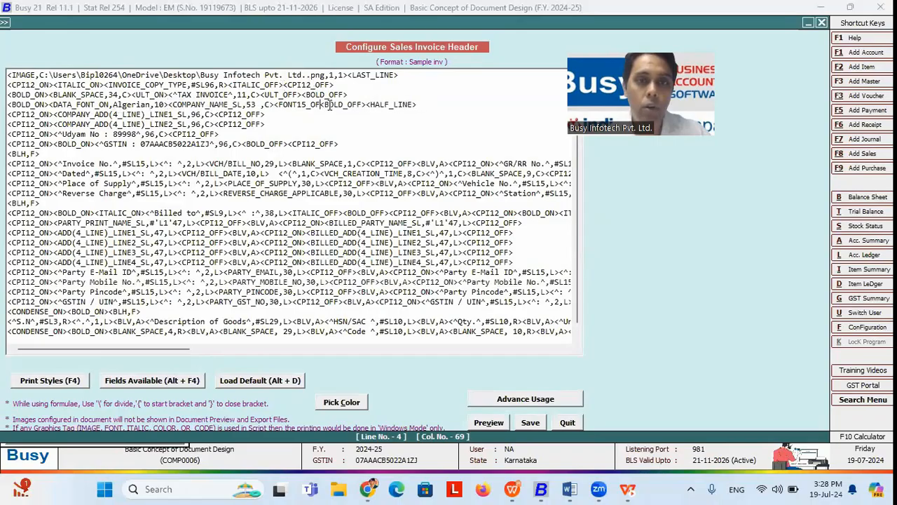
pyautogui.press('BackSpace')
pyautogui.press('BackSpace')
pyautogui.press('BackSpace')
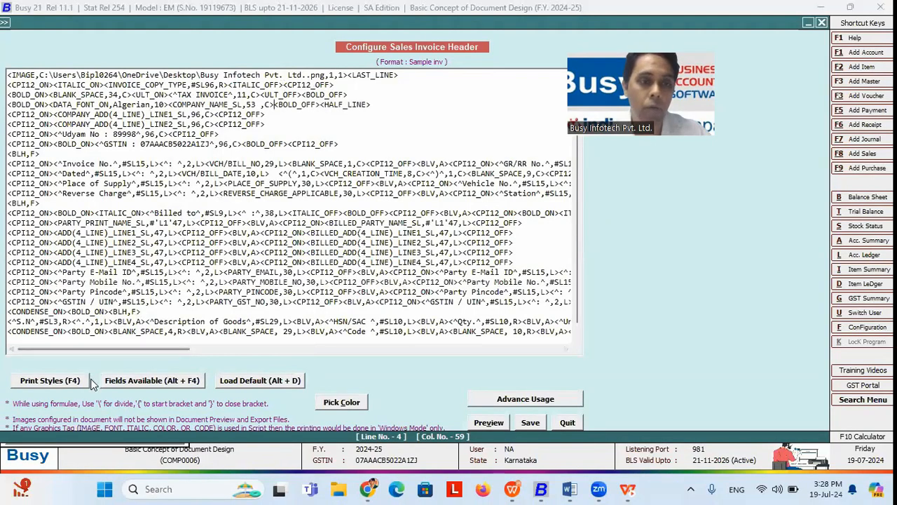
pyautogui.click(62, 385)
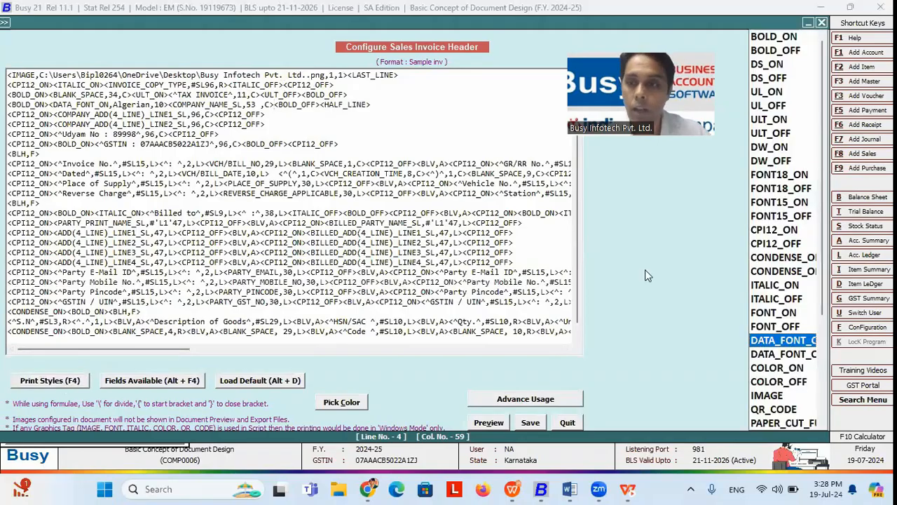
pyautogui.click(777, 355)
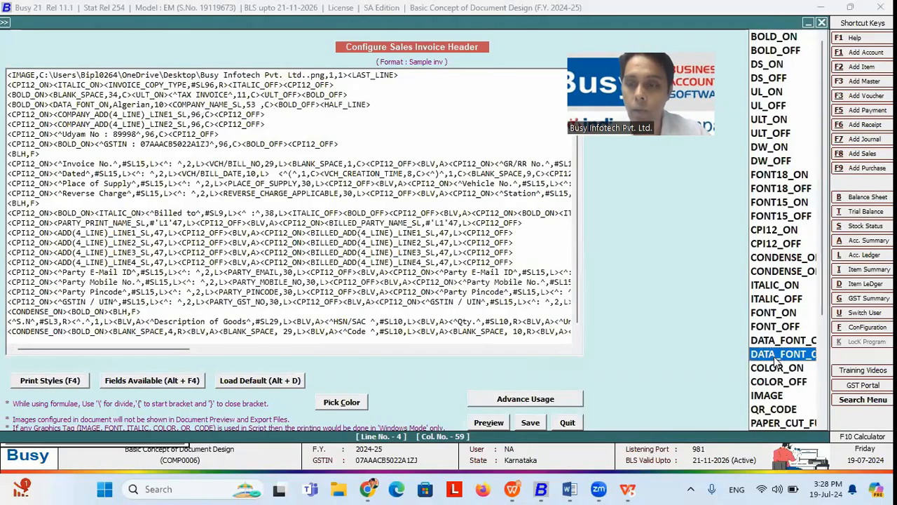
pyautogui.doubleClick(775, 356)
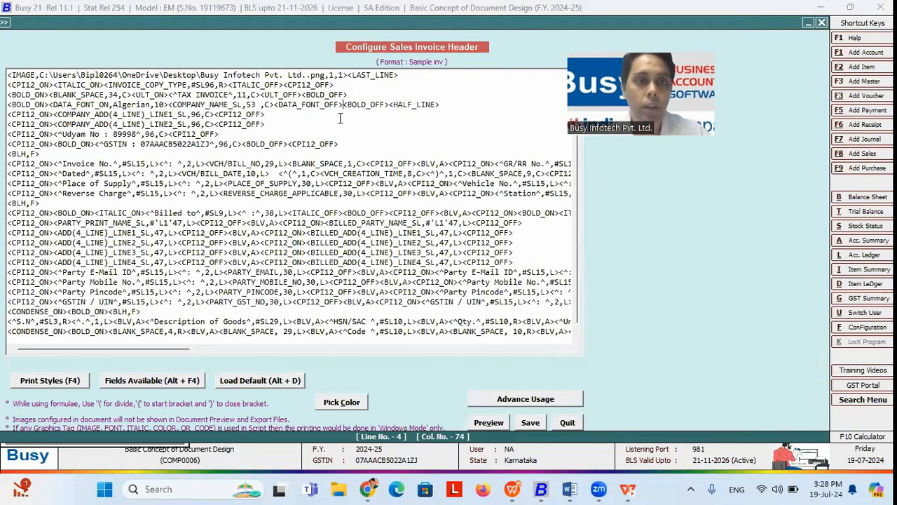
pyautogui.press('F2')
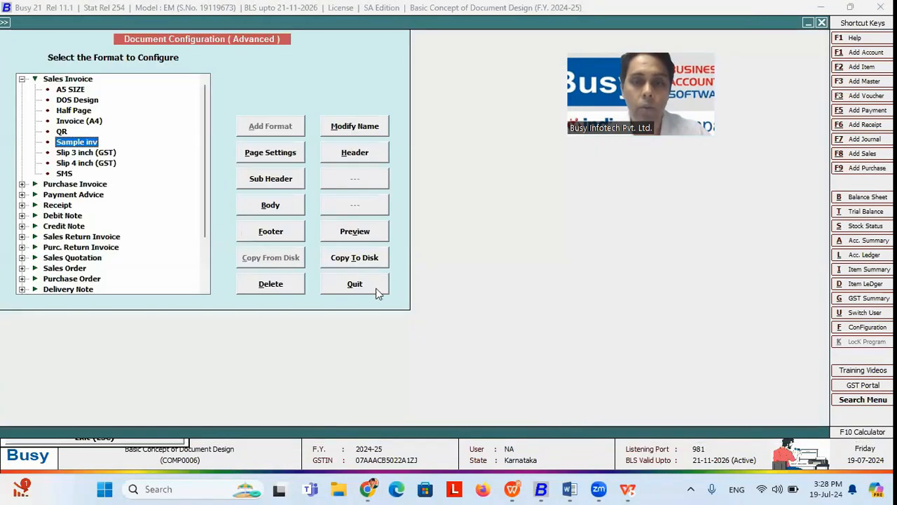
# Step: Preview the sales invoice with the Algerian company name, then close the preview
pyautogui.click(355, 284)
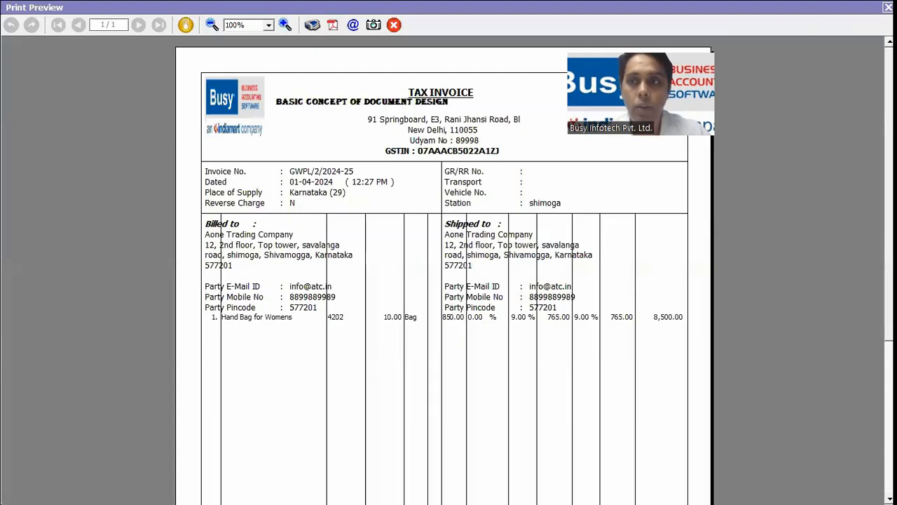
pyautogui.press('Escape')
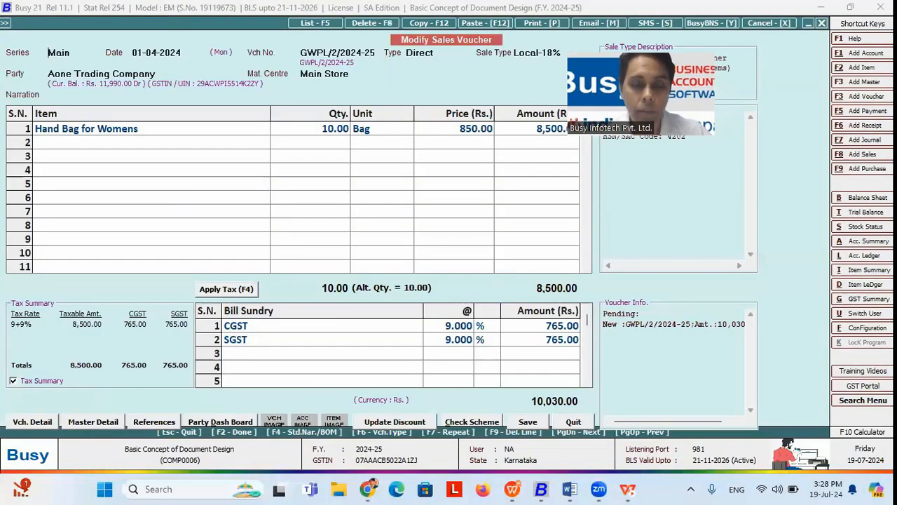
pyautogui.hotkey('alt', 'Tab')
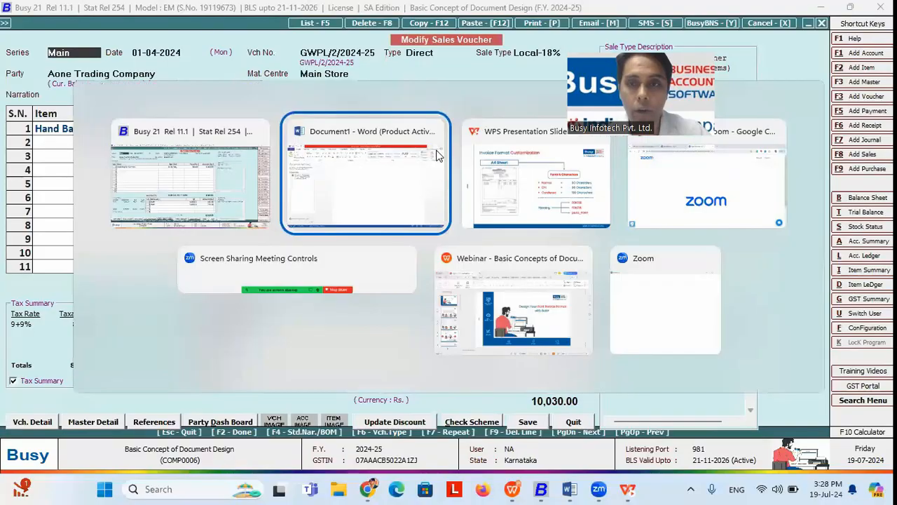
# Step: Advance the presentation to the Type of Lines slide, then return to Busy and exit the voucher
pyautogui.hotkey('alt', 'Tab')
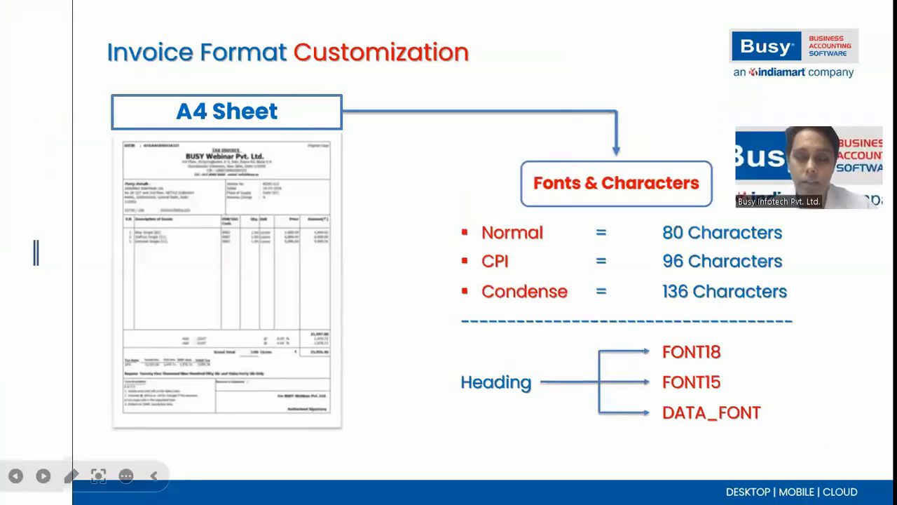
pyautogui.press('Right')
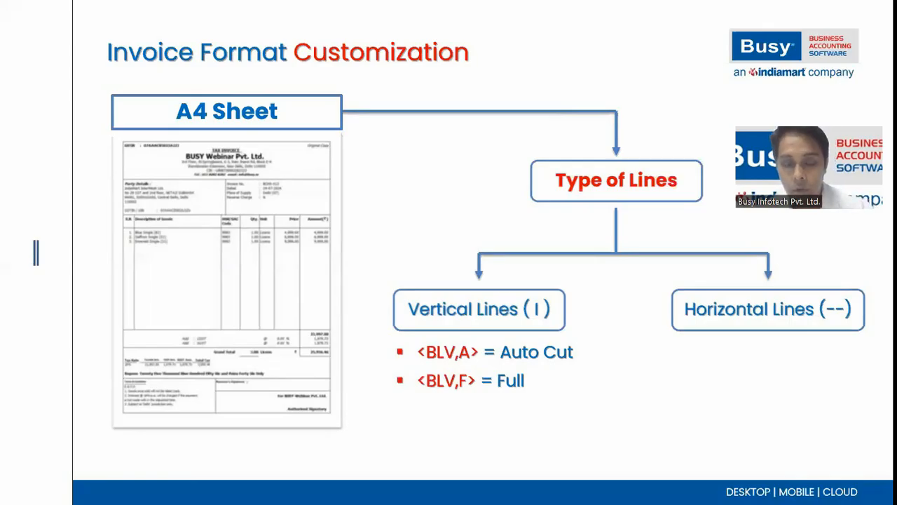
pyautogui.hotkey('alt', 'Tab')
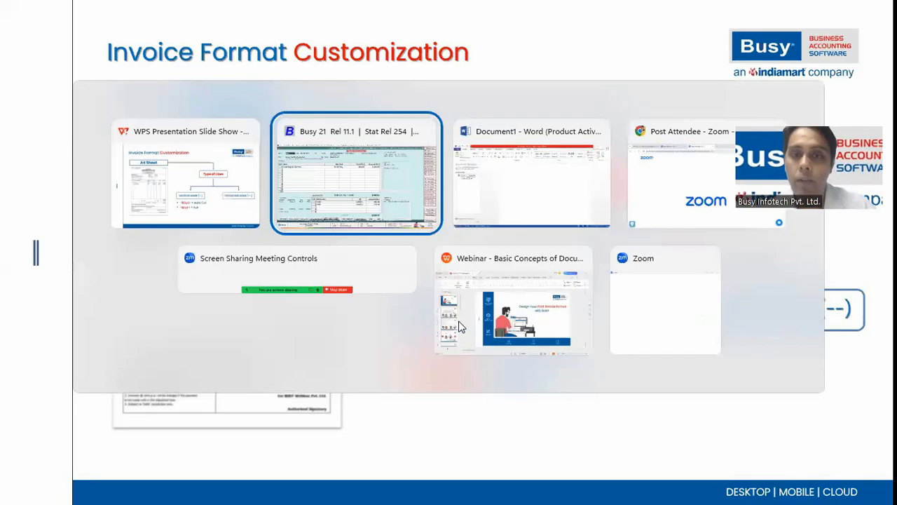
pyautogui.press('Escape')
pyautogui.press('Return')
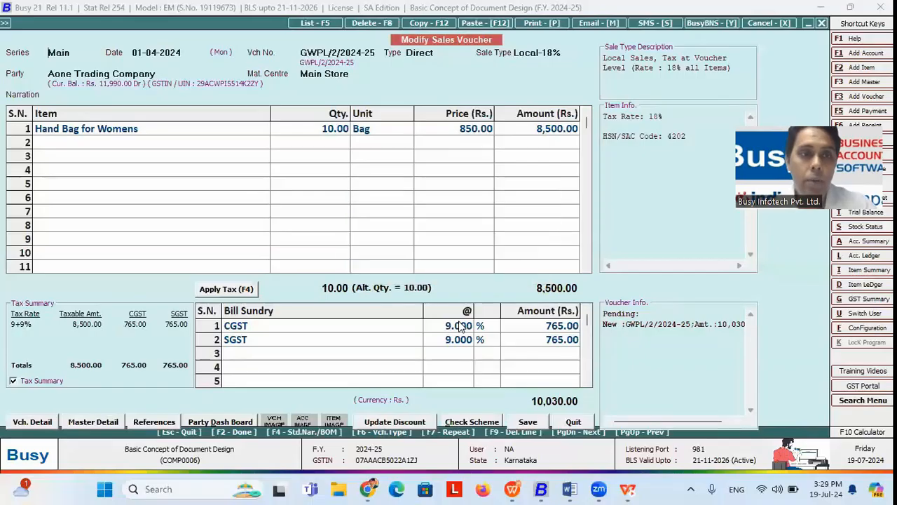
pyautogui.press('Escape')
# Step: Open the Invoice (A4) sales invoice header script from Advanced document configuration
pyautogui.press('Right')
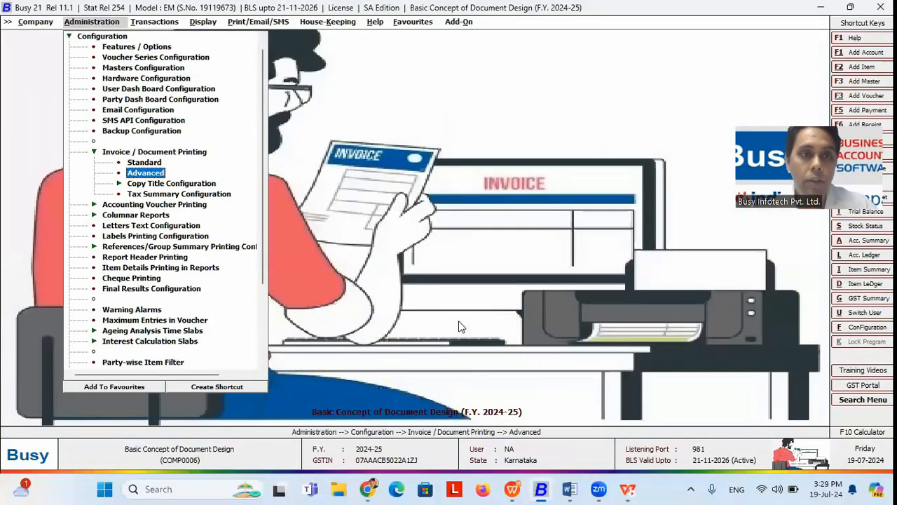
pyautogui.press('Return')
pyautogui.press('Right')
pyautogui.press('Down')
pyautogui.press('Down')
pyautogui.press('Down')
pyautogui.press('Down')
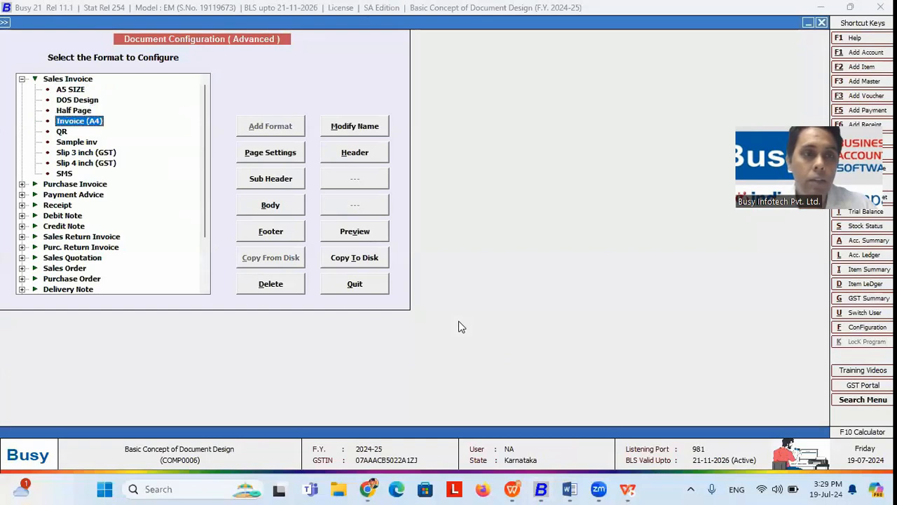
pyautogui.click(369, 151)
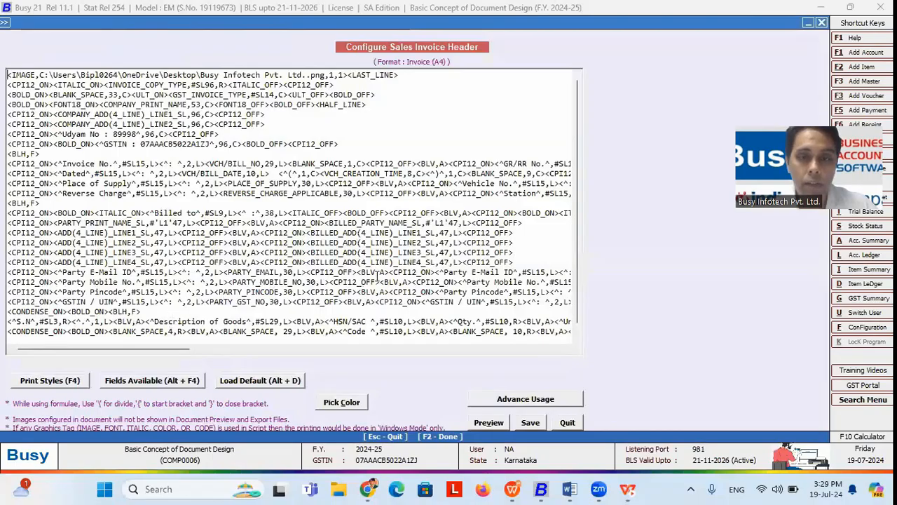
# Step: Locate the <BLV,A> vertical line tag before Description of Goods and preview the format
pyautogui.scroll(-1, 239, 314)
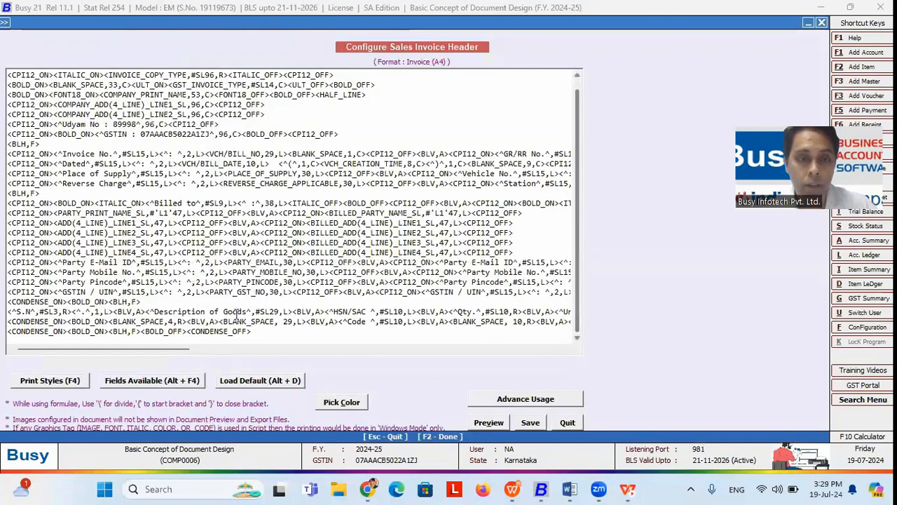
pyautogui.moveTo(145, 311); pyautogui.dragTo(114, 311)
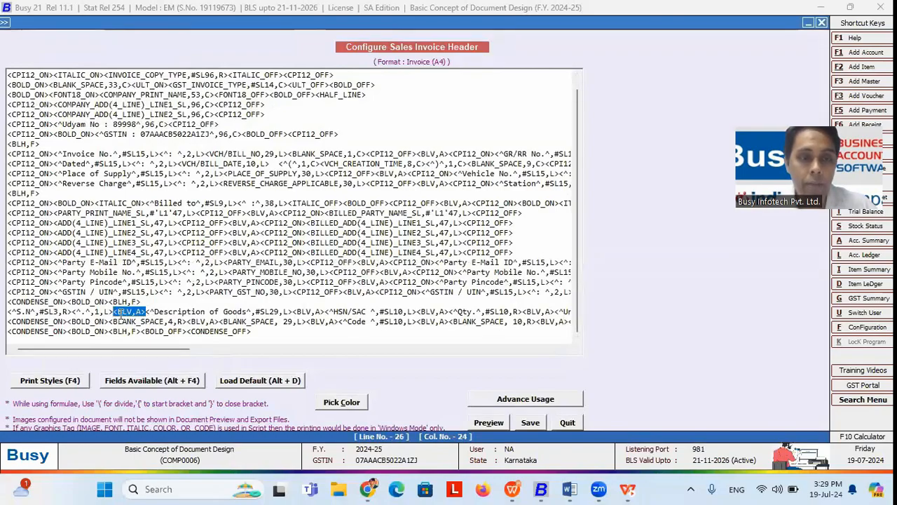
pyautogui.click(138, 311)
pyautogui.click(145, 312)
pyautogui.hotkey('alt', 'v')
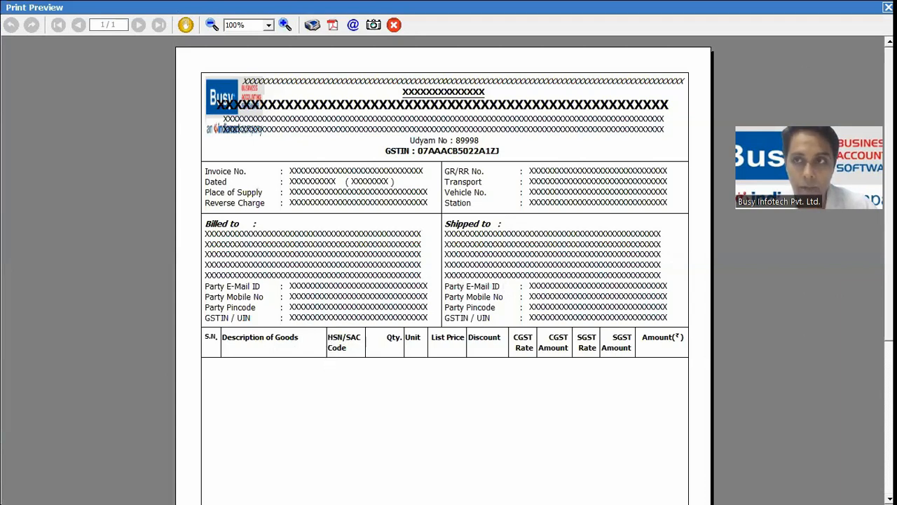
# Step: Close the preview and try deleting line 27's vertical line tag, then undo it
pyautogui.click(889, 7)
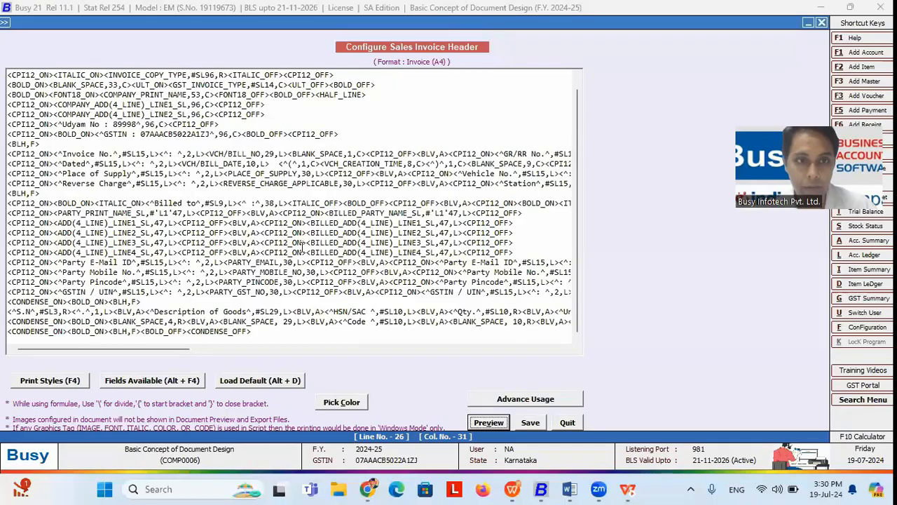
pyautogui.moveTo(259, 333); pyautogui.dragTo(6, 340)
pyautogui.moveTo(220, 321); pyautogui.dragTo(187, 322)
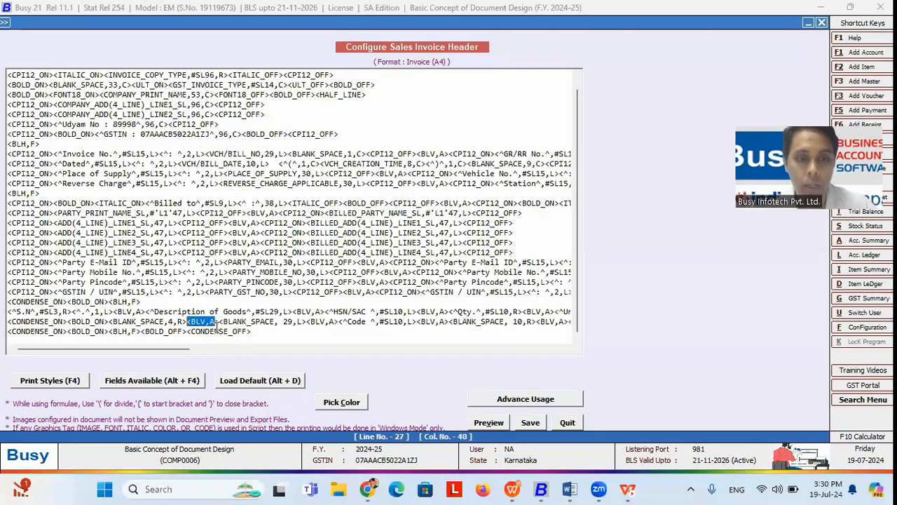
pyautogui.click(219, 321)
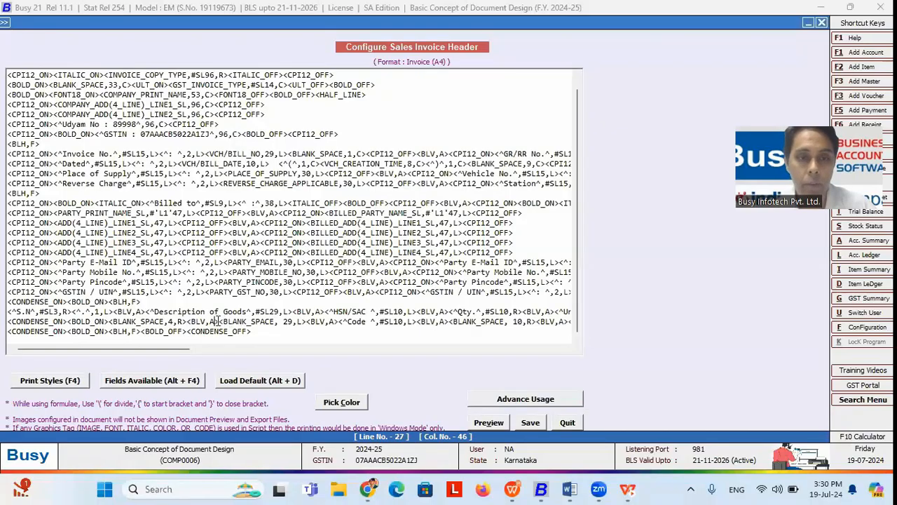
pyautogui.press('BackSpace')
pyautogui.press('BackSpace')
pyautogui.press('BackSpace')
pyautogui.press('BackSpace')
pyautogui.press('BackSpace')
pyautogui.press('Delete')
pyautogui.press('Delete')
pyautogui.press('BackSpace')
pyautogui.hotkey('ctrl', 'z')
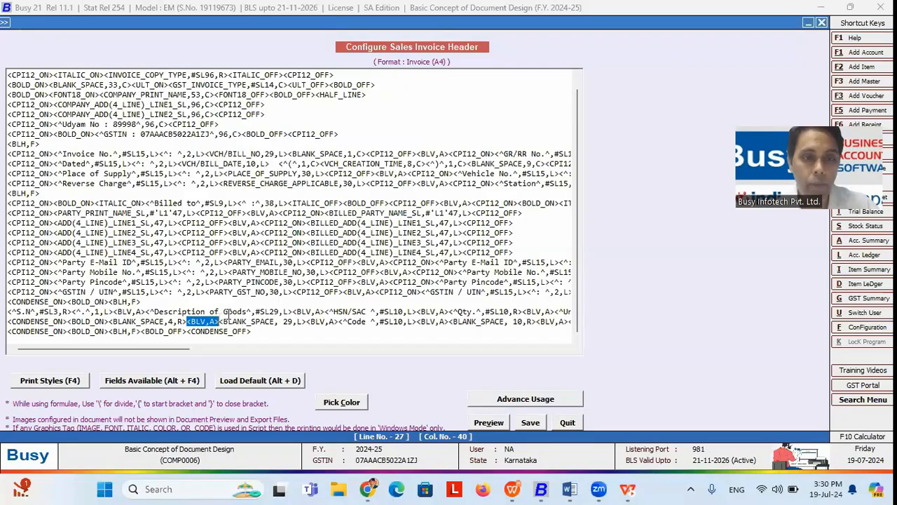
# Step: Delete the vertical line tag before HSN/SAC and preview the result
pyautogui.click(324, 310)
pyautogui.press('BackSpace')
pyautogui.press('BackSpace')
pyautogui.press('BackSpace')
pyautogui.press('BackSpace')
pyautogui.press('BackSpace')
pyautogui.press('BackSpace')
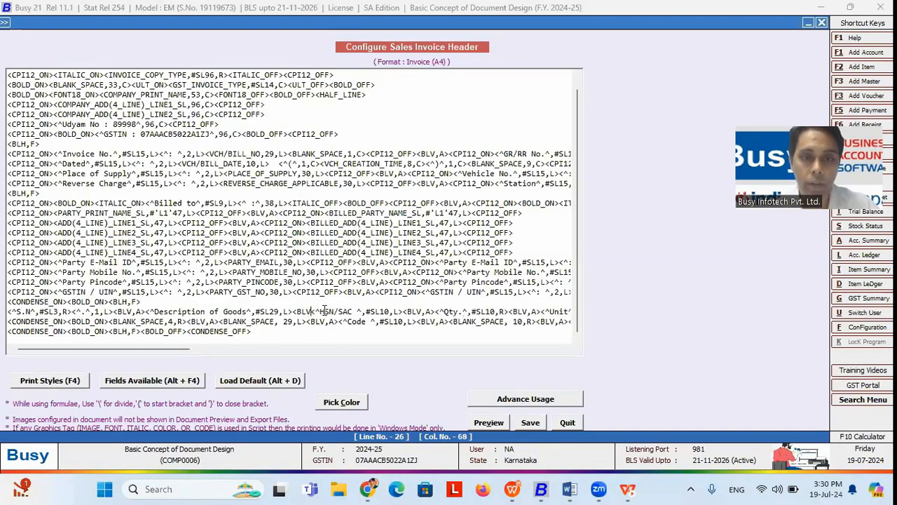
pyautogui.press('BackSpace')
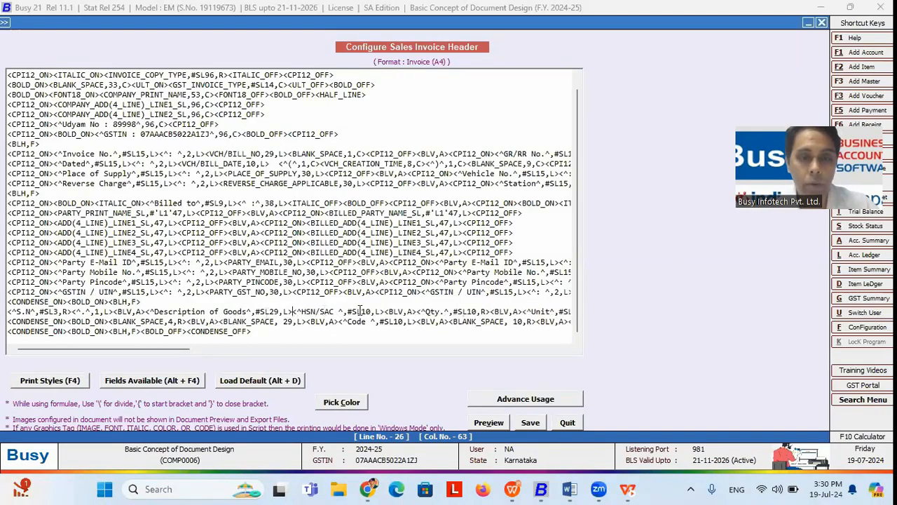
pyautogui.click(485, 422)
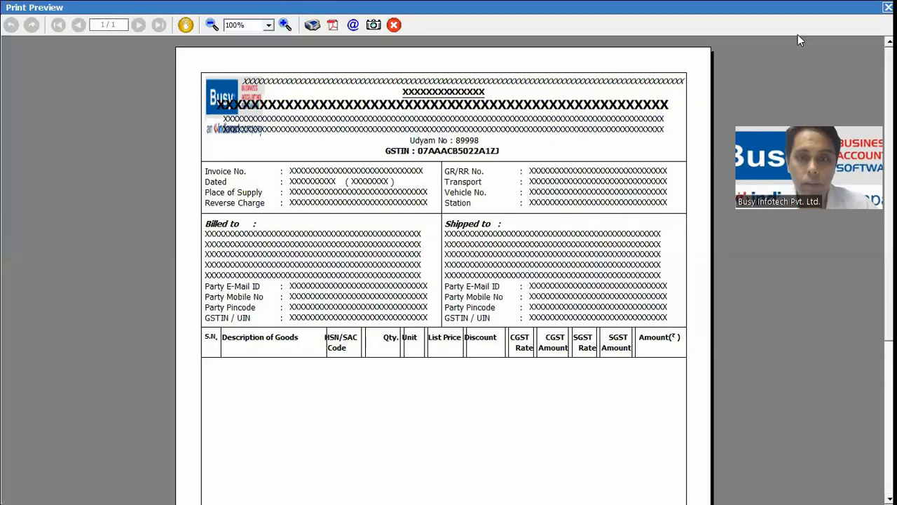
pyautogui.press('Escape')
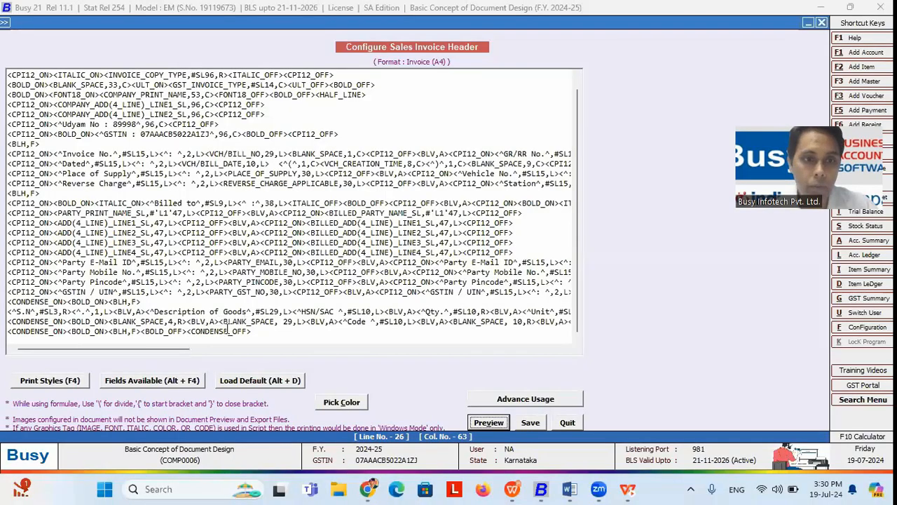
# Step: Delete the <BLV,A> tag before the Code label and check the print preview
pyautogui.click(220, 324)
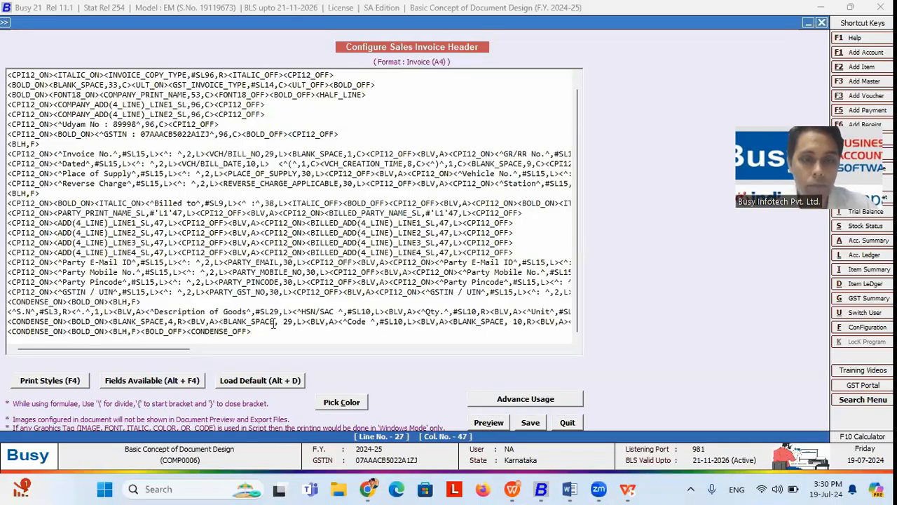
pyautogui.click(339, 321)
pyautogui.press('BackSpace')
pyautogui.press('BackSpace')
pyautogui.press('BackSpace')
pyautogui.press('BackSpace')
pyautogui.press('BackSpace')
pyautogui.press('BackSpace')
pyautogui.press('BackSpace')
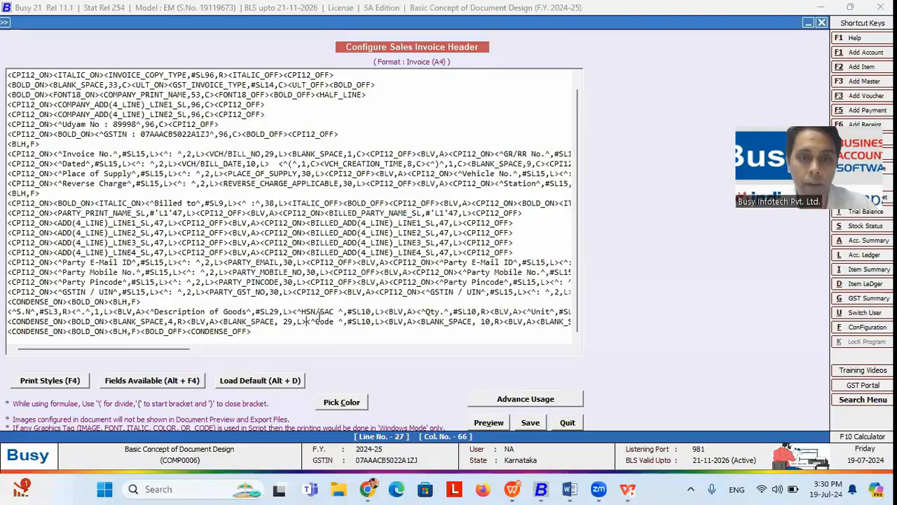
pyautogui.click(336, 312)
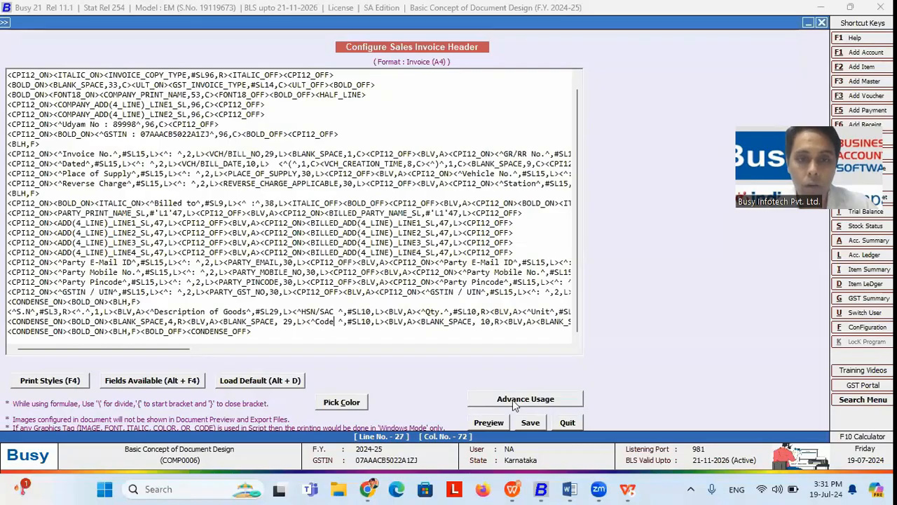
pyautogui.click(307, 322)
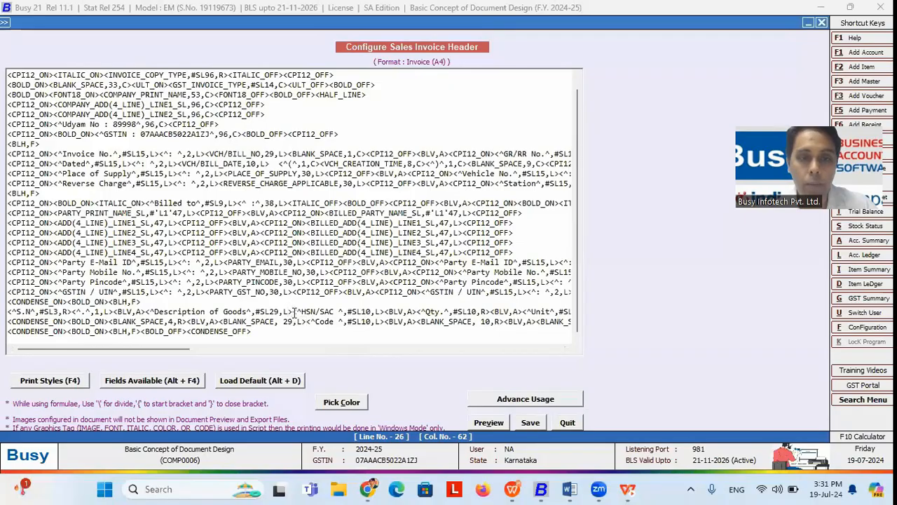
pyautogui.click(509, 417)
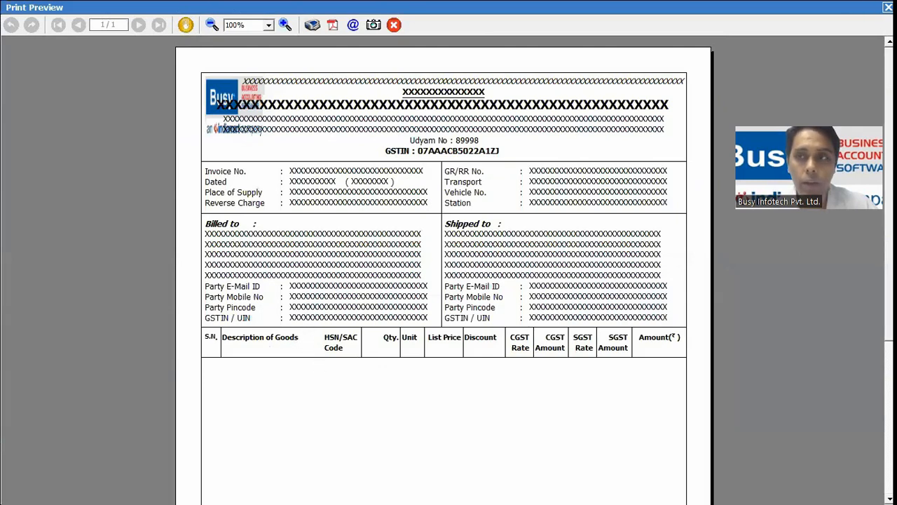
pyautogui.click(887, 7)
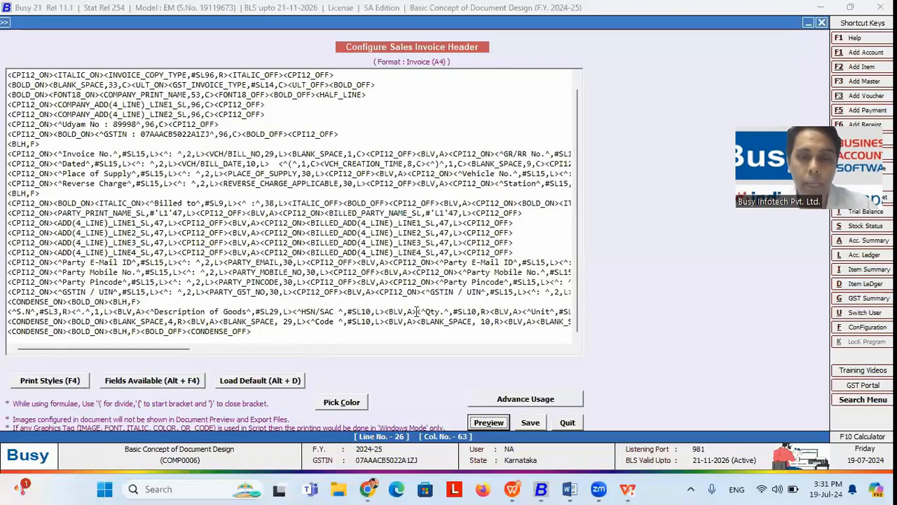
# Step: Copy the <BLV,A> vertical line tag and paste it before the HSN/SAC heading
pyautogui.moveTo(418, 311); pyautogui.dragTo(384, 314)
pyautogui.rightClick(387, 313)
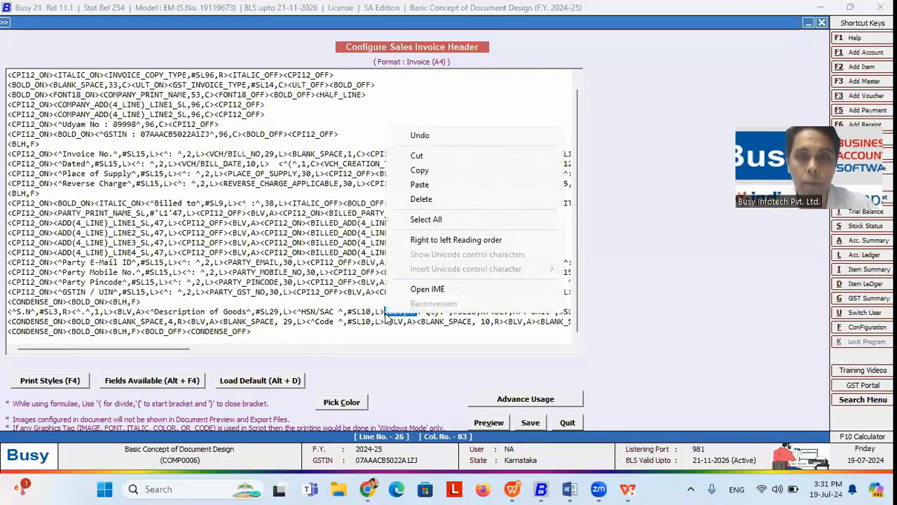
pyautogui.click(421, 171)
pyautogui.click(293, 313)
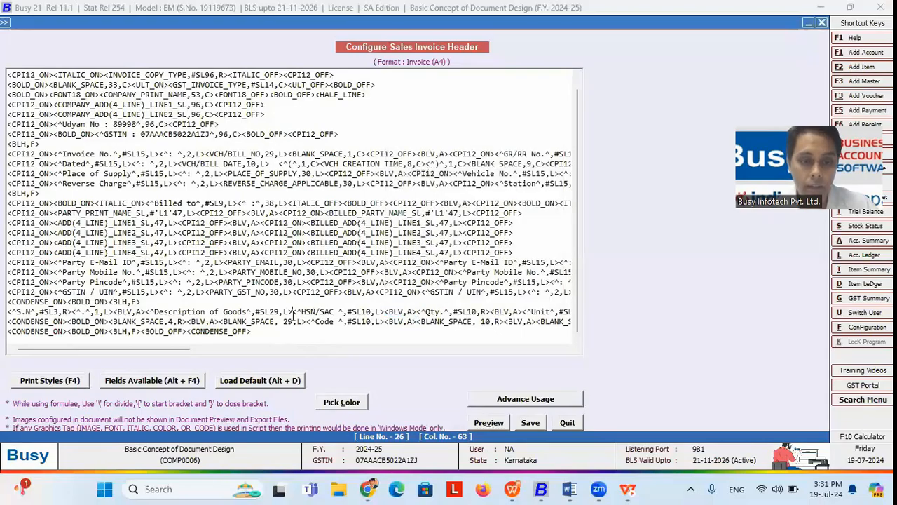
pyautogui.hotkey('ctrl', 'v')
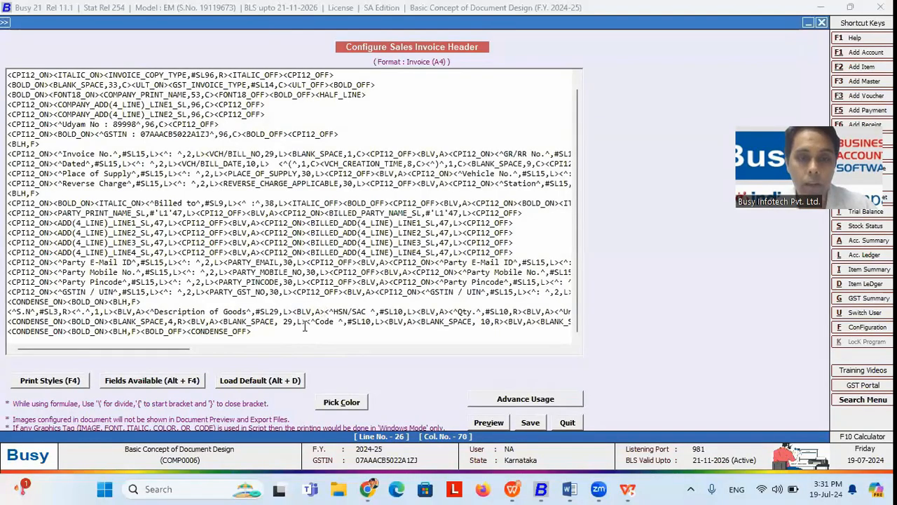
# Step: Change the new tag to <BLV,F> and check the full-height line in print preview
pyautogui.click(305, 326)
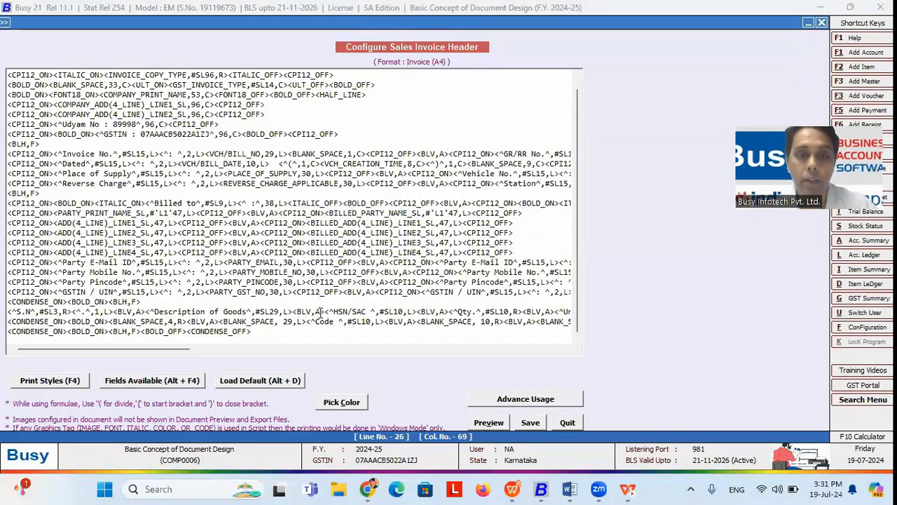
pyautogui.press('BackSpace')
pyautogui.write('F')
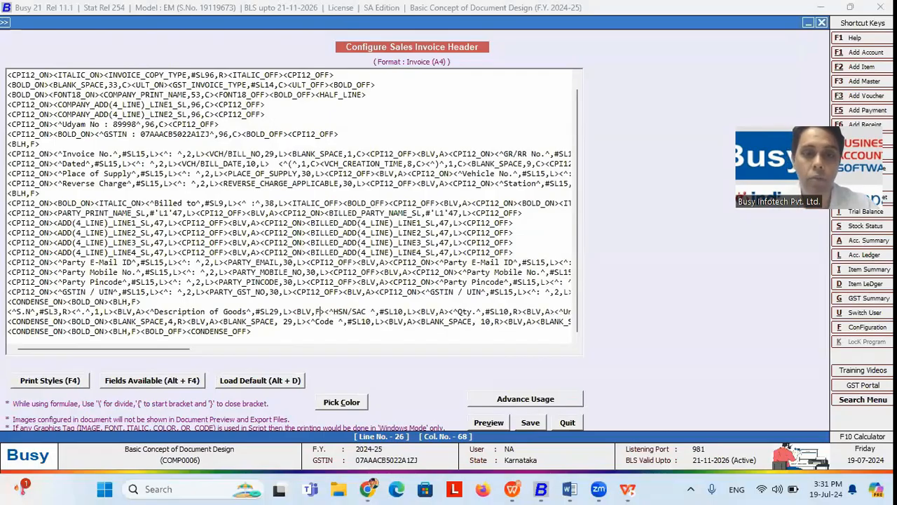
pyautogui.click(485, 421)
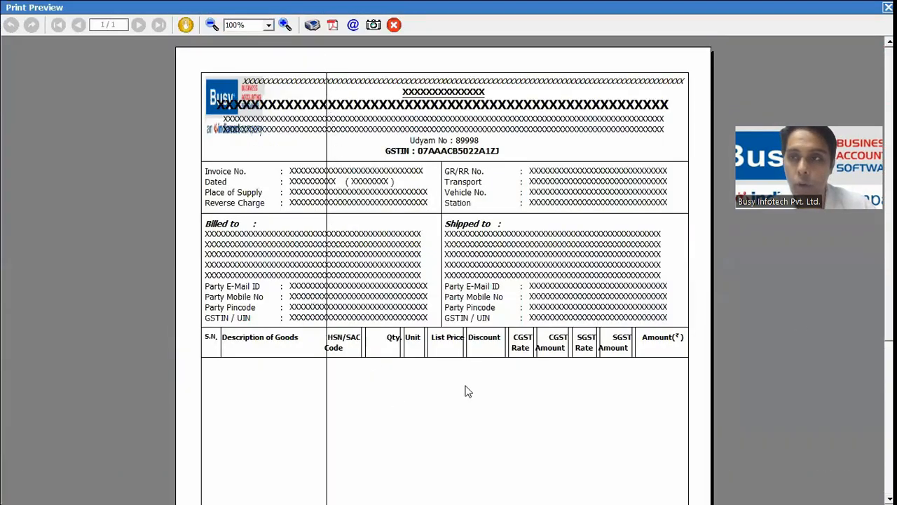
pyautogui.scroll(-5, 444, 280)
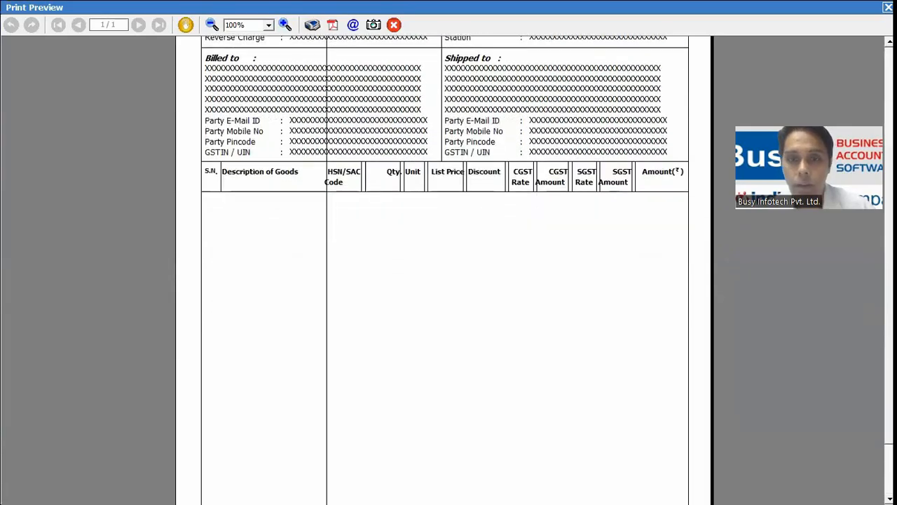
pyautogui.scroll(5, 444, 281)
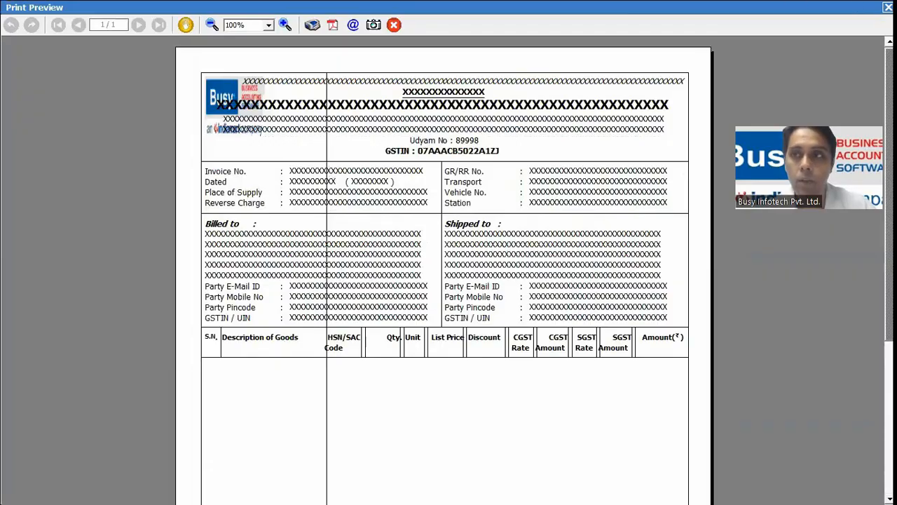
pyautogui.click(888, 7)
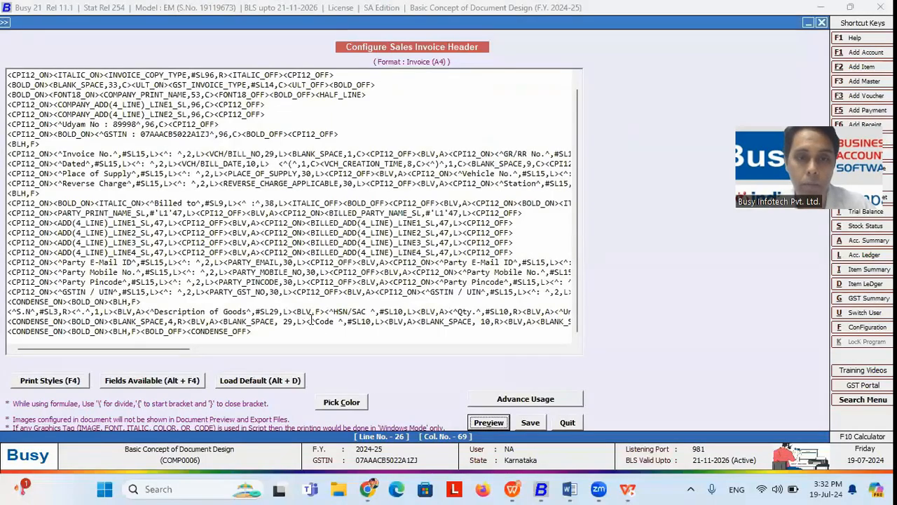
# Step: Restore the new tag to <BLV,A> auto-cut before the HSN/SAC heading
pyautogui.click(321, 310)
pyautogui.press('BackSpace')
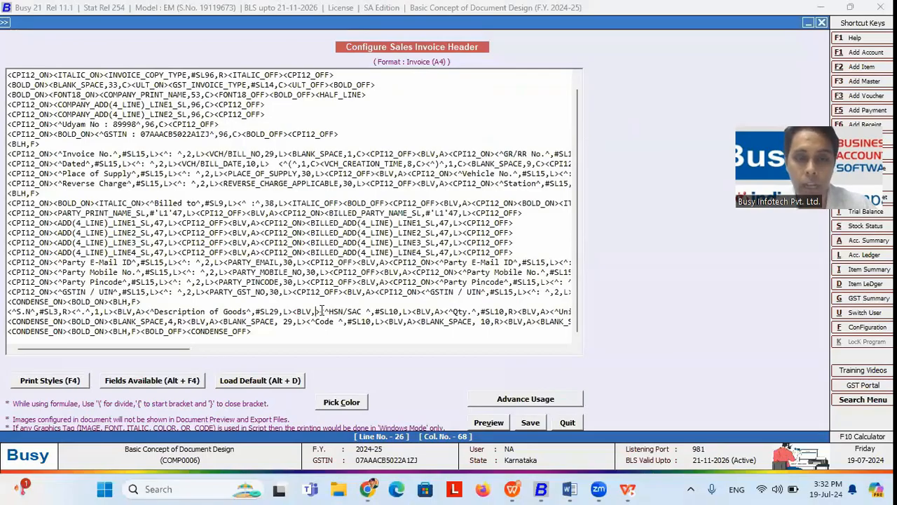
pyautogui.write('A')
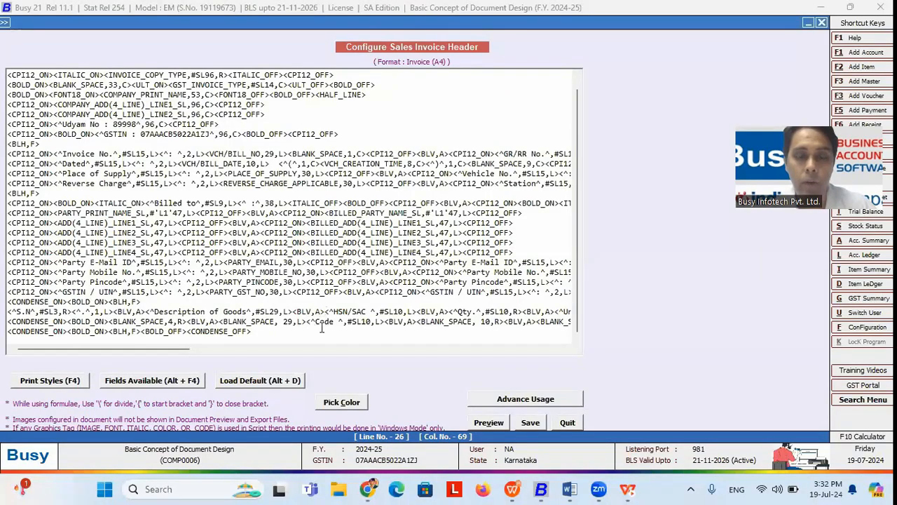
pyautogui.click(266, 335)
pyautogui.hotkey('alt', 'Tab')
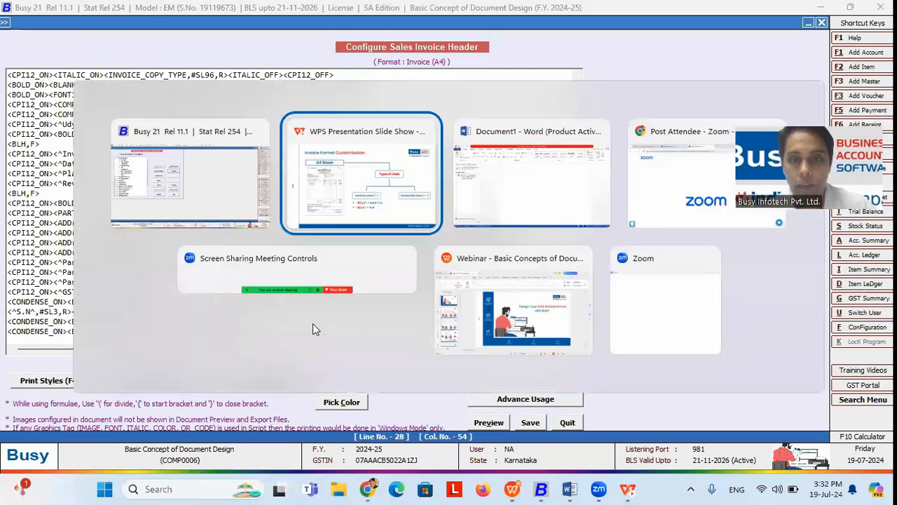
# Step: Reveal the BLH,A, BLH,F, BLH,L and BLH,R horizontal line options on the slide
pyautogui.click(763, 384)
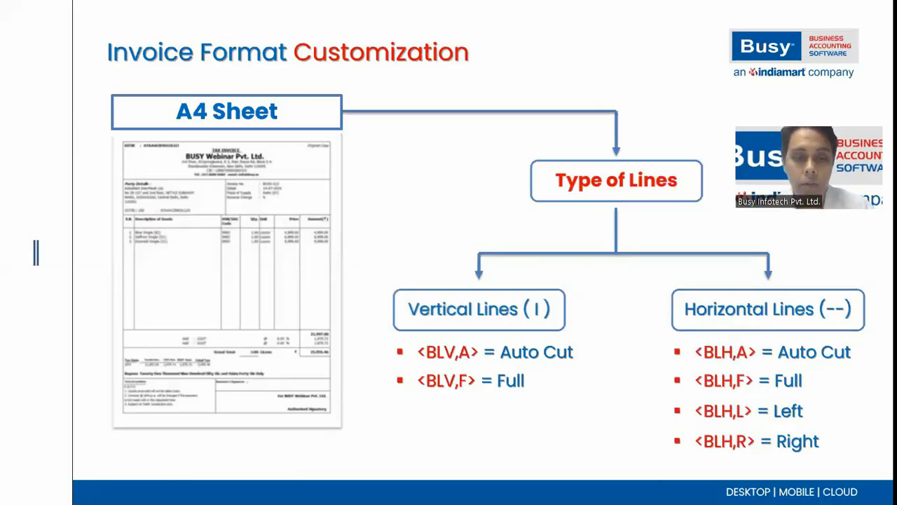
pyautogui.hotkey('alt', 'Tab')
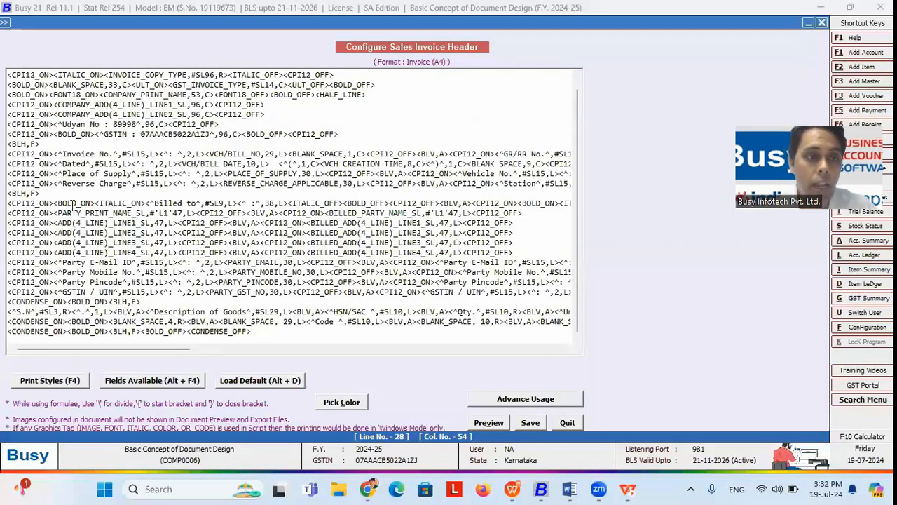
# Step: Delete the <BLH,F> line tag under Reverse Charge and preview the invoice without it
pyautogui.moveTo(39, 193); pyautogui.dragTo(7, 188)
pyautogui.click(26, 192)
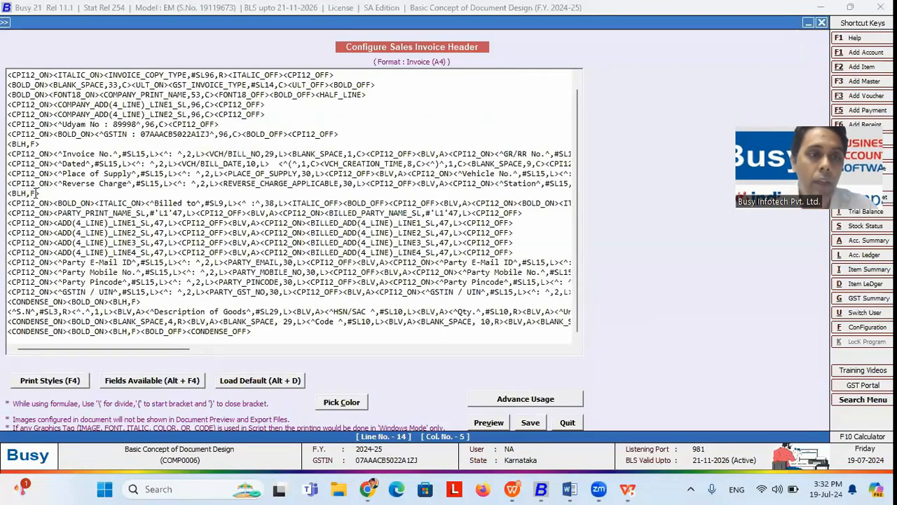
pyautogui.moveTo(47, 193); pyautogui.dragTo(12, 200)
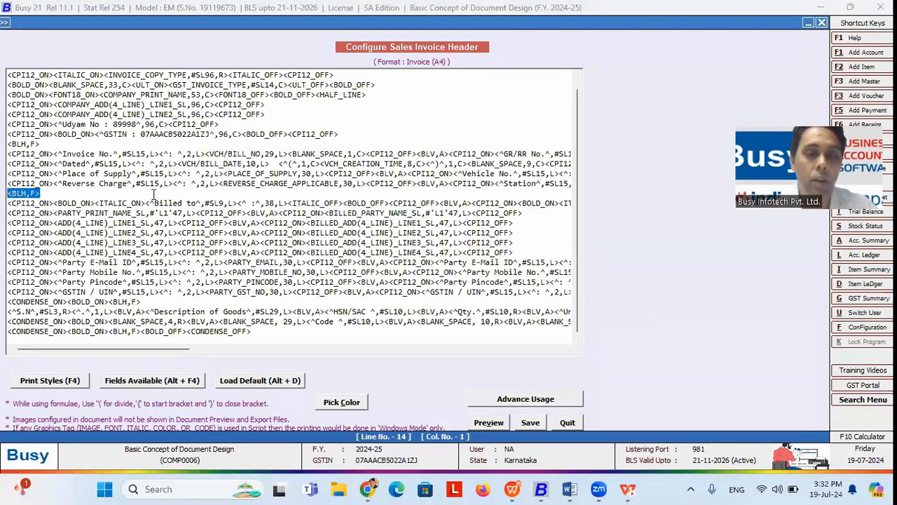
pyautogui.click(96, 191)
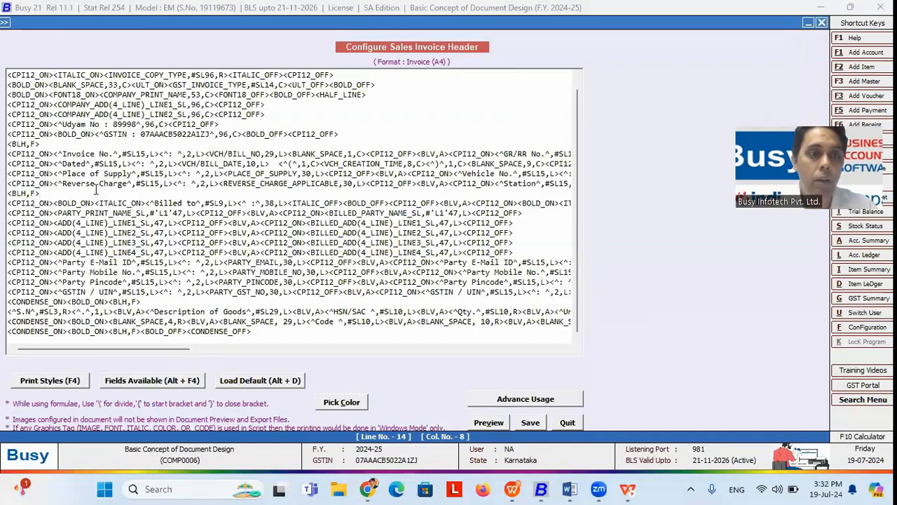
pyautogui.moveTo(59, 183); pyautogui.dragTo(68, 184)
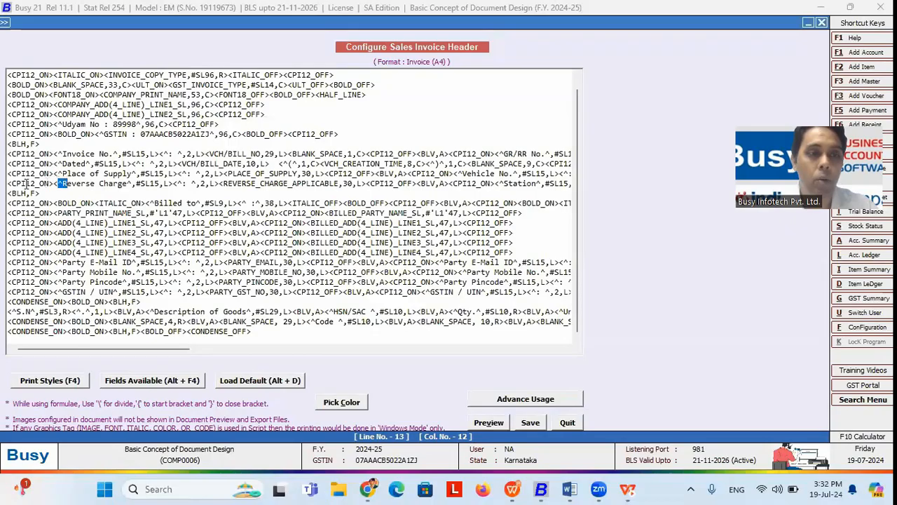
pyautogui.moveTo(10, 183); pyautogui.dragTo(126, 184)
pyautogui.click(50, 185)
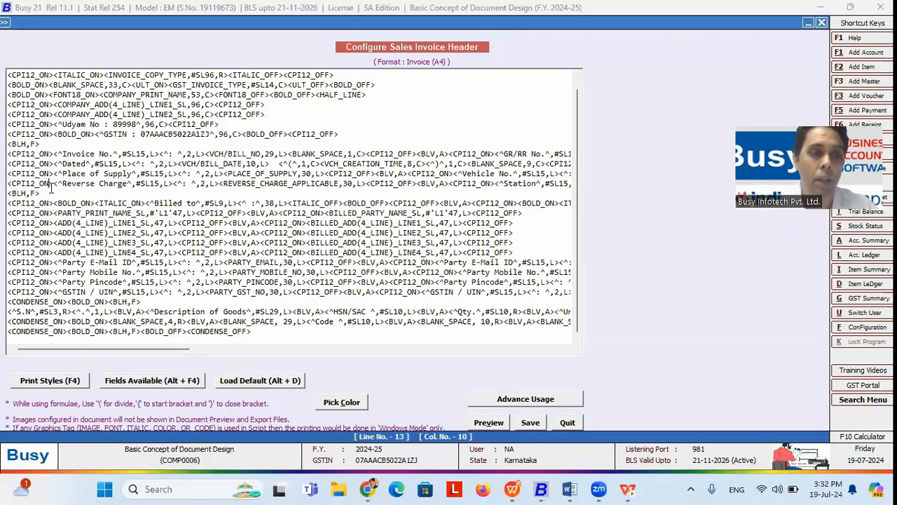
pyautogui.click(45, 193)
pyautogui.press('BackSpace')
pyautogui.press('BackSpace')
pyautogui.press('BackSpace')
pyautogui.press('BackSpace')
pyautogui.press('BackSpace')
pyautogui.press('BackSpace')
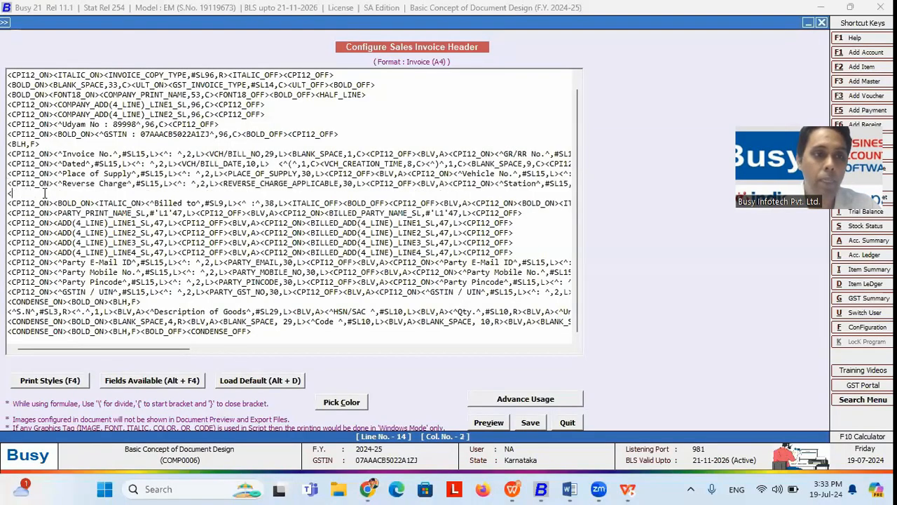
pyautogui.click(489, 422)
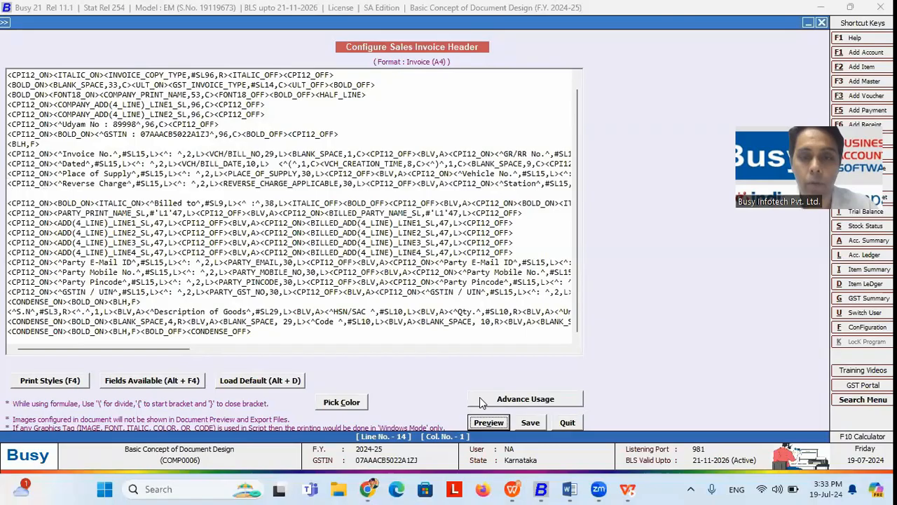
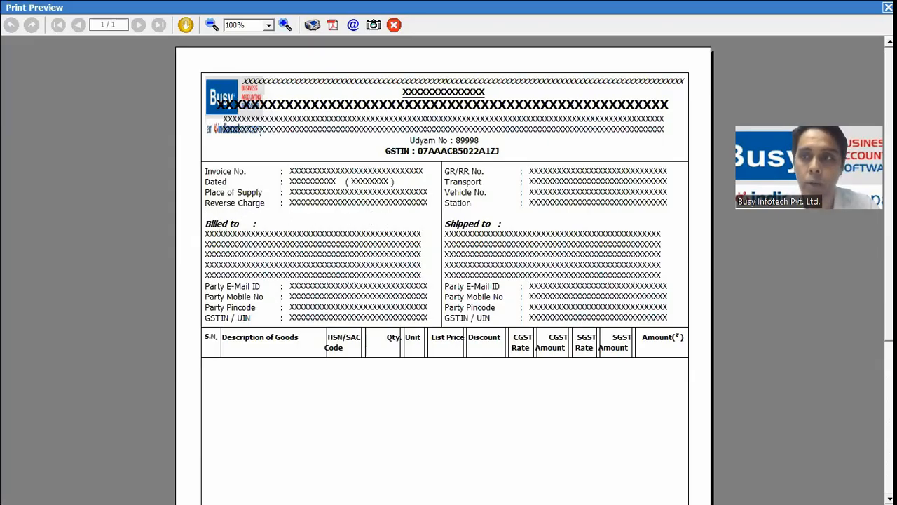
# Step: Copy the <BLH,F> tag from line 9 onto blank line 14 and preview the invoice
pyautogui.click(887, 7)
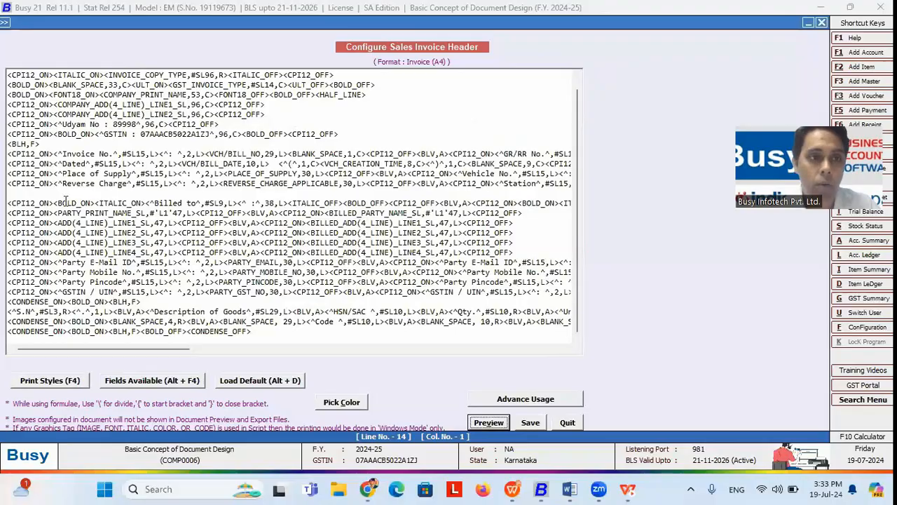
pyautogui.moveTo(42, 144); pyautogui.dragTo(7, 145)
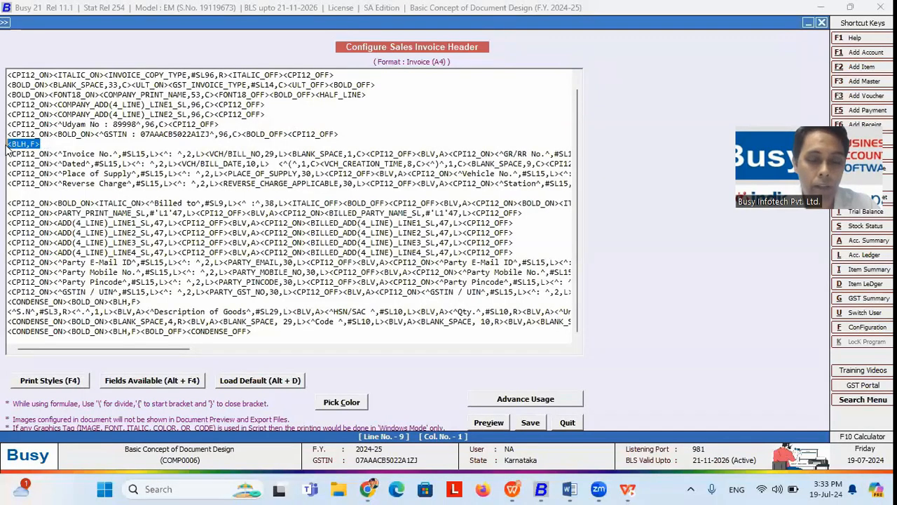
pyautogui.hotkey('ctrl', 'c')
pyautogui.click(23, 194)
pyautogui.hotkey('ctrl', 'v')
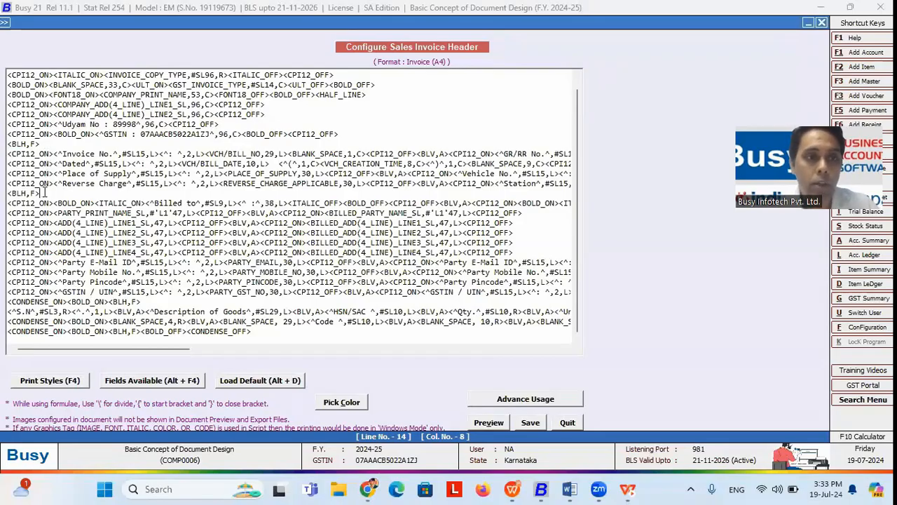
pyautogui.click(42, 144)
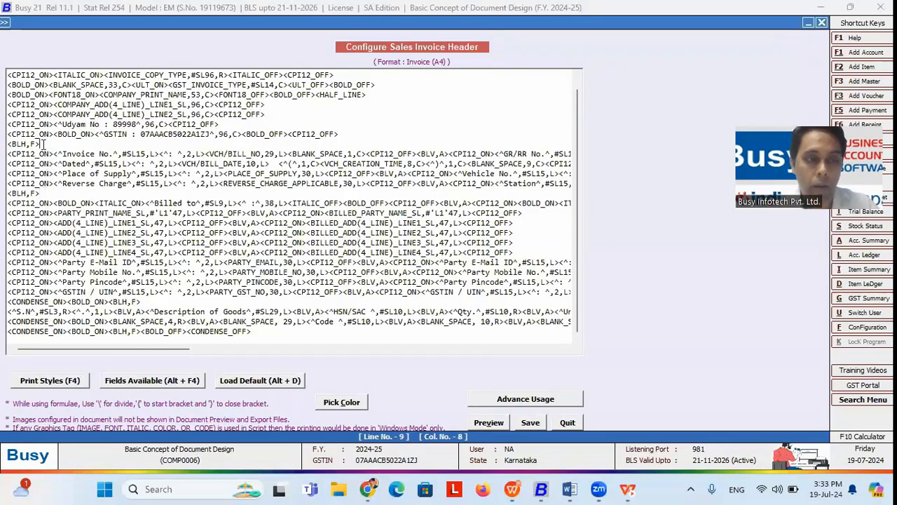
pyautogui.moveTo(42, 145); pyautogui.dragTo(7, 145)
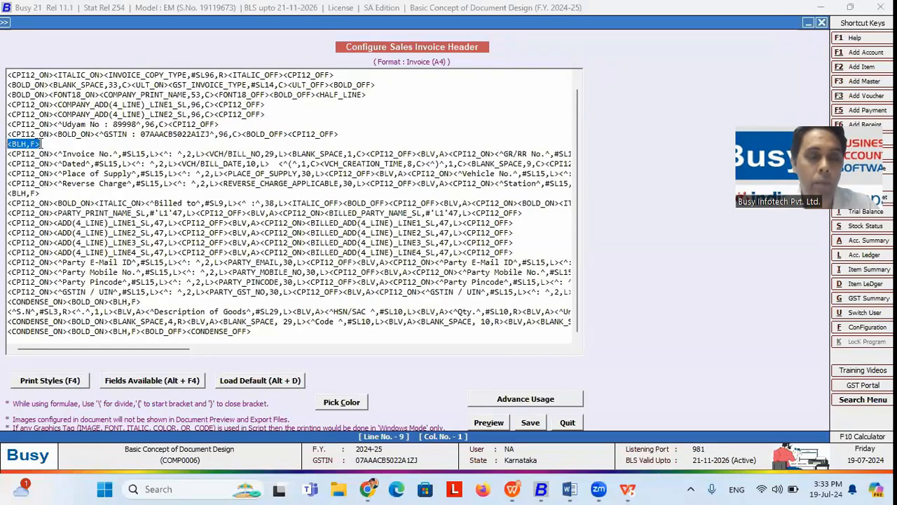
pyautogui.click(40, 143)
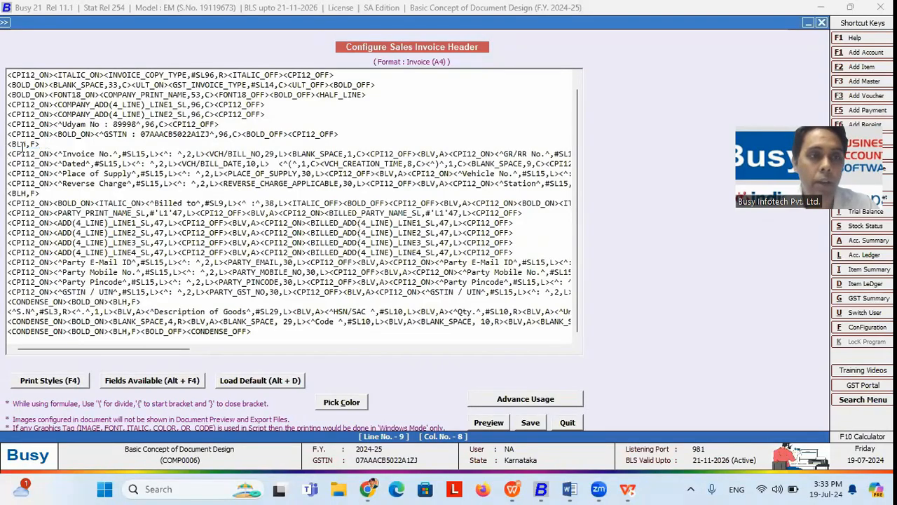
pyautogui.click(40, 192)
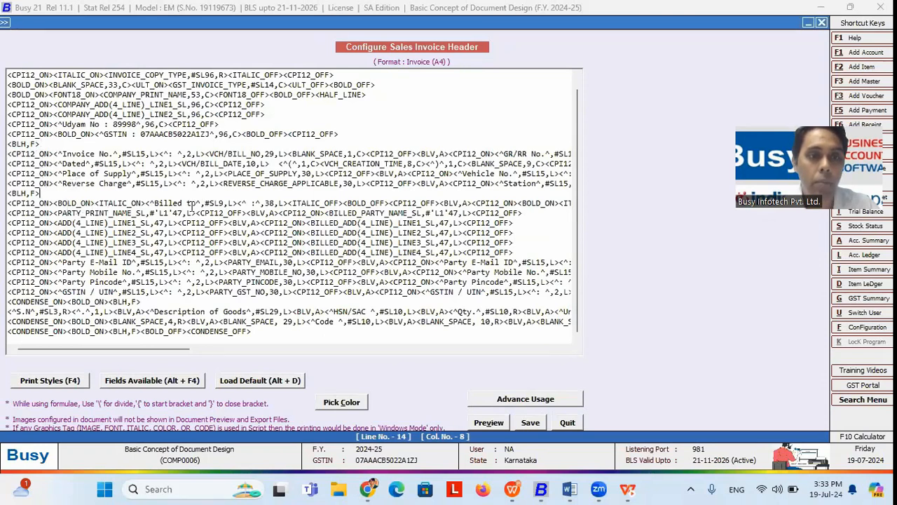
pyautogui.click(489, 422)
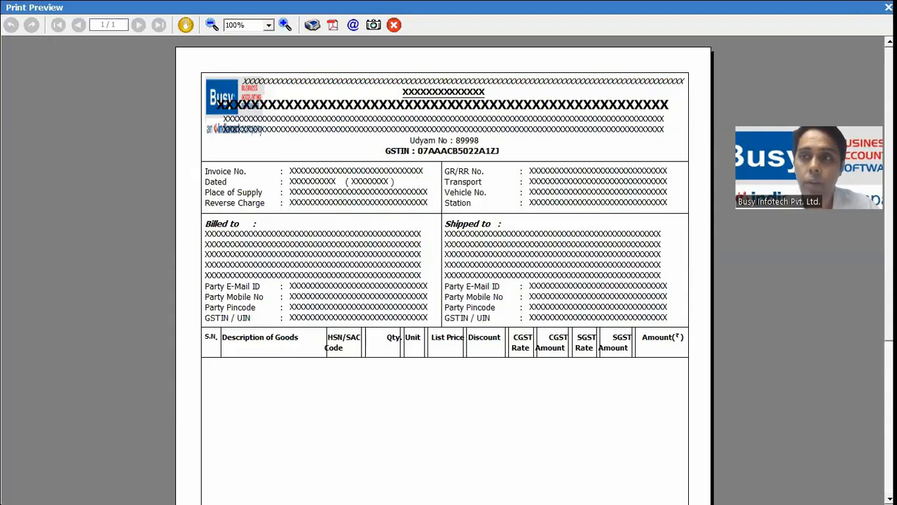
# Step: Change line 14's tag to <BLH,R> and preview the invoice
pyautogui.click(888, 7)
pyautogui.click(34, 194)
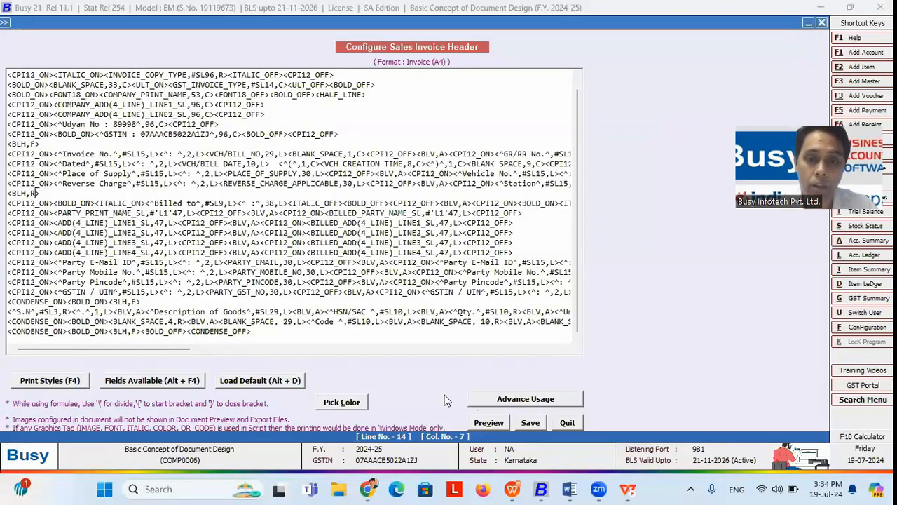
pyautogui.click(482, 420)
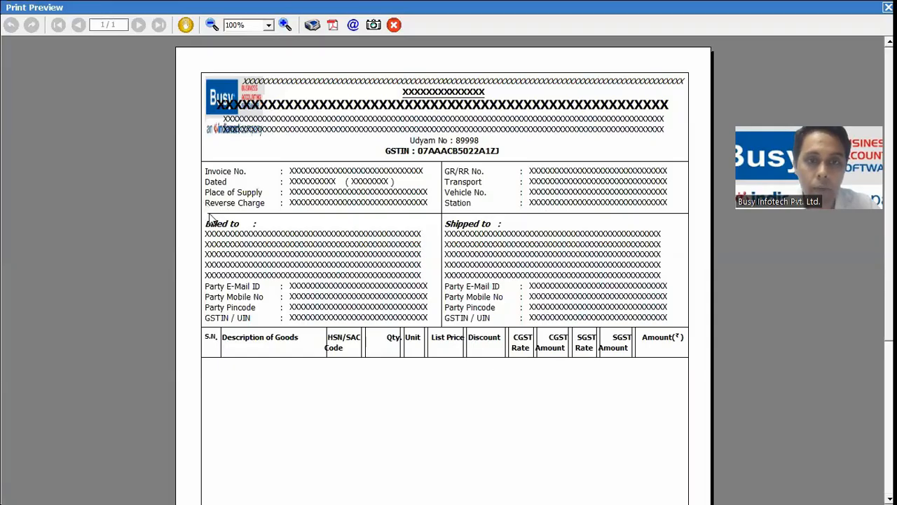
# Step: Change the tag to <BLH,L> and preview the short left line
pyautogui.click(889, 7)
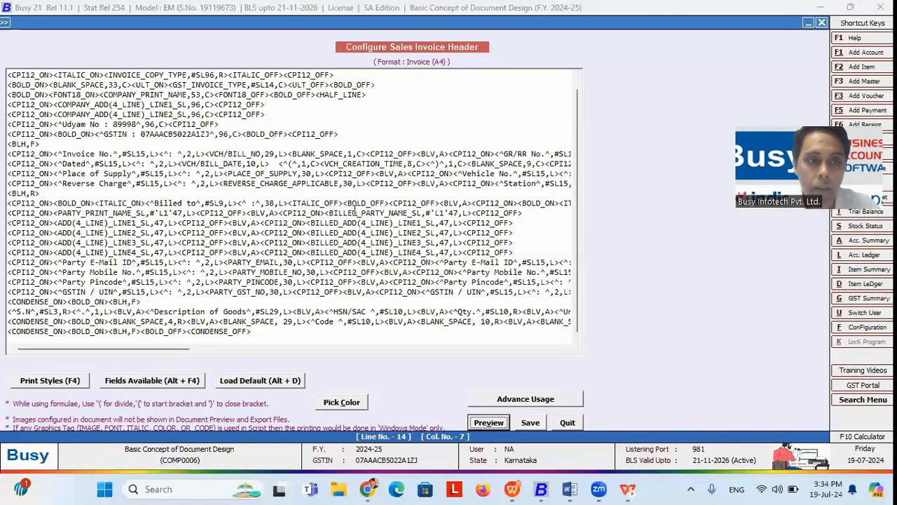
pyautogui.click(33, 194)
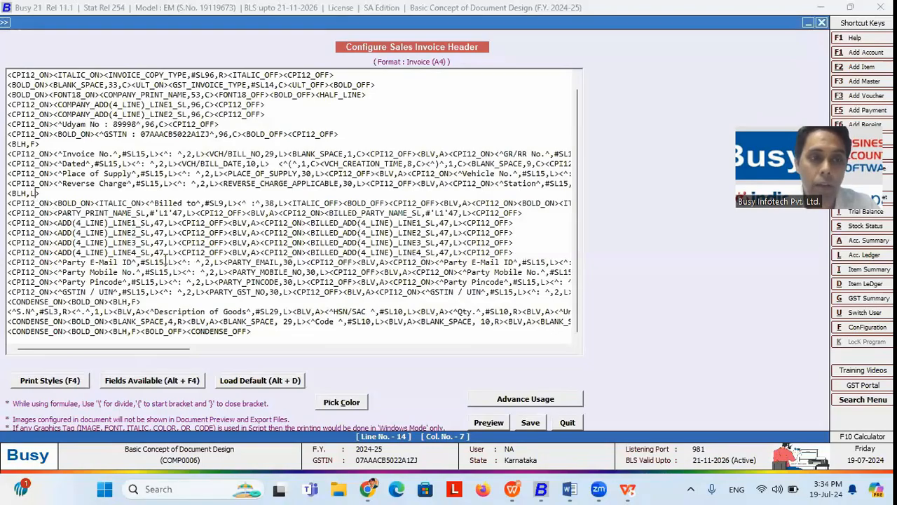
pyautogui.click(481, 420)
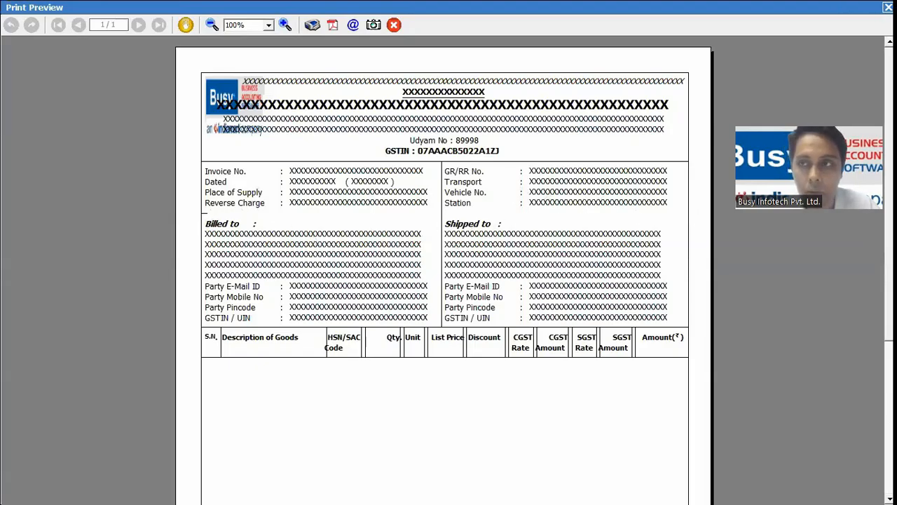
# Step: Insert <BLANK_SPACE,30,L> before <BLH,L> on line 14 from Fields Available and preview
pyautogui.press('Escape')
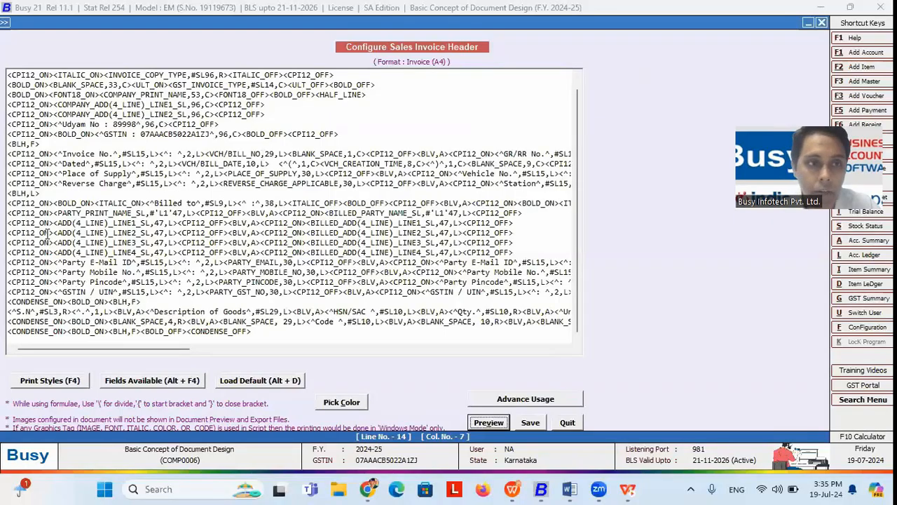
pyautogui.click(8, 193)
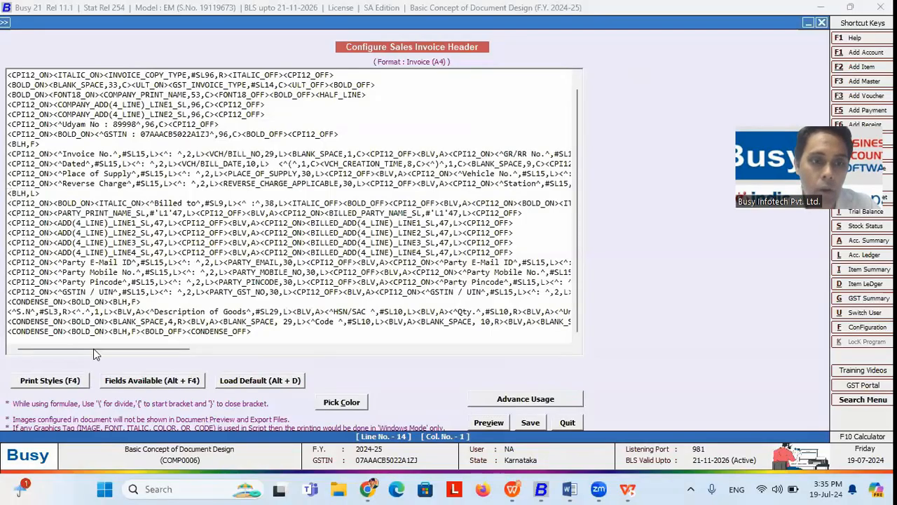
pyautogui.click(123, 382)
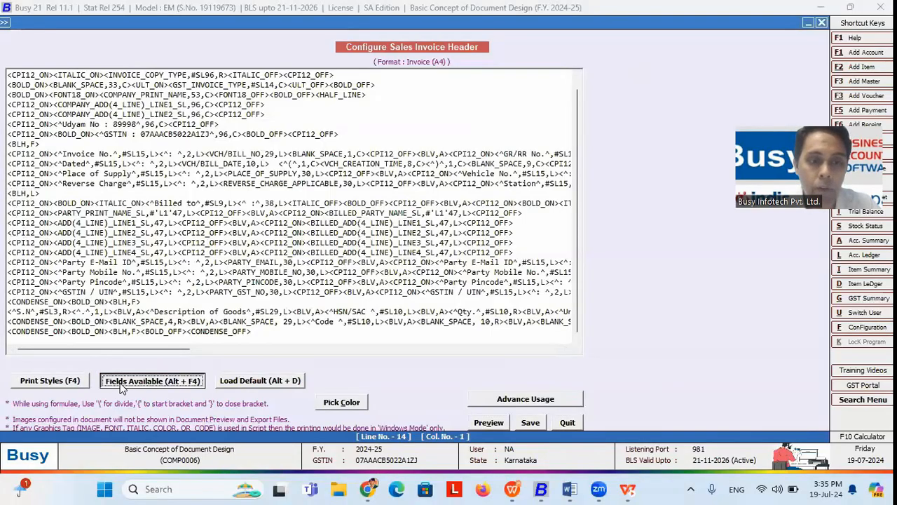
pyautogui.click(653, 304)
pyautogui.doubleClick(652, 303)
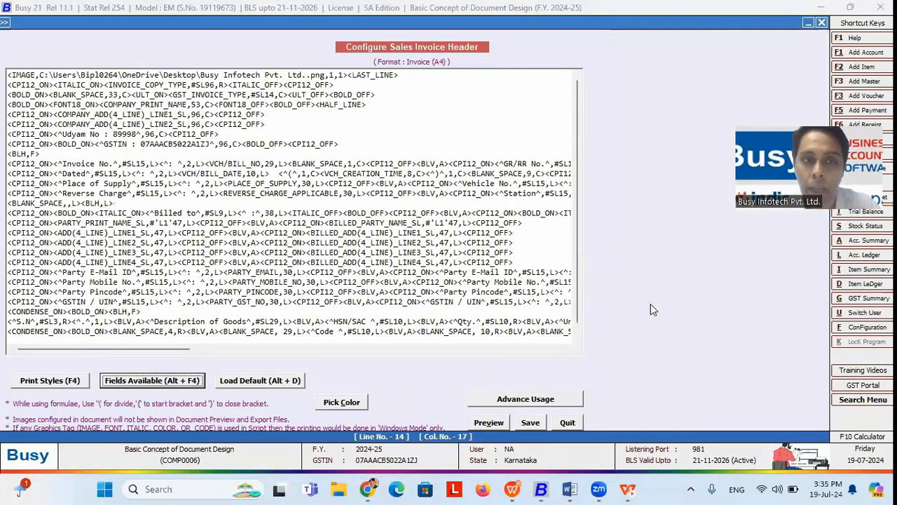
pyautogui.click(70, 203)
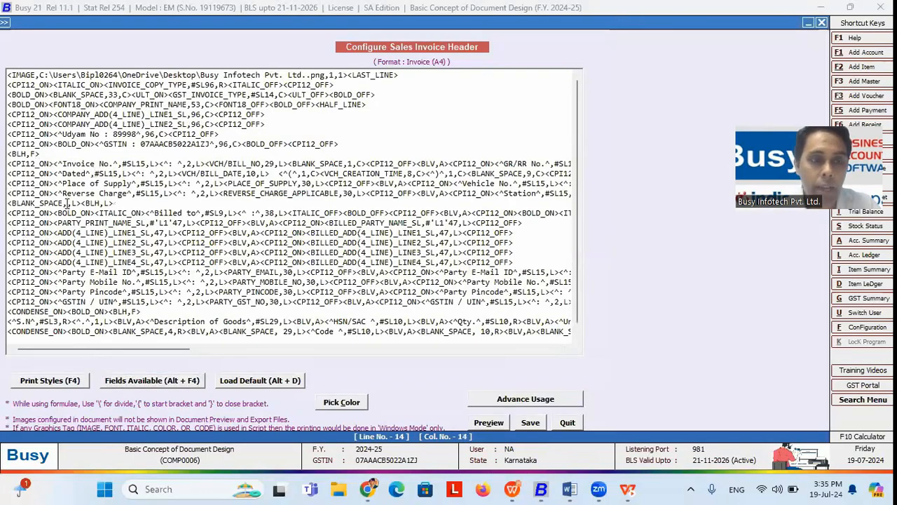
pyautogui.write('30,')
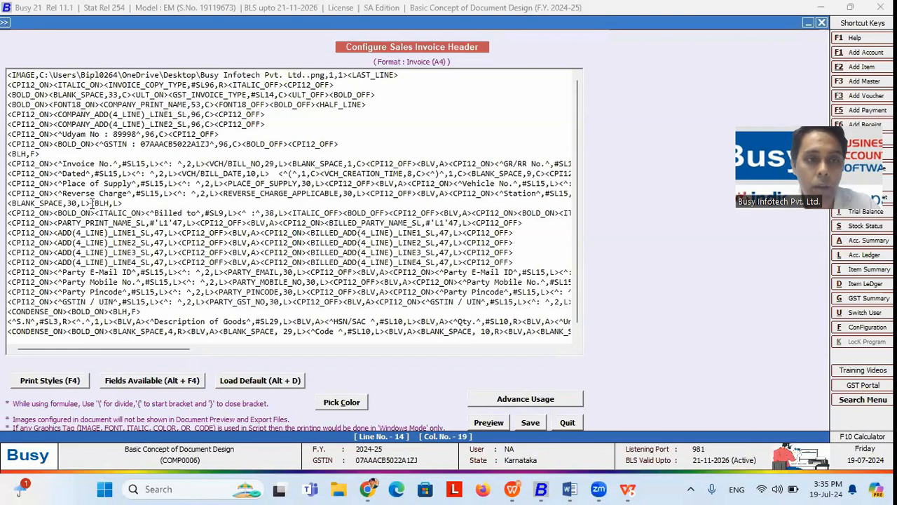
pyautogui.moveTo(91, 203); pyautogui.dragTo(124, 202)
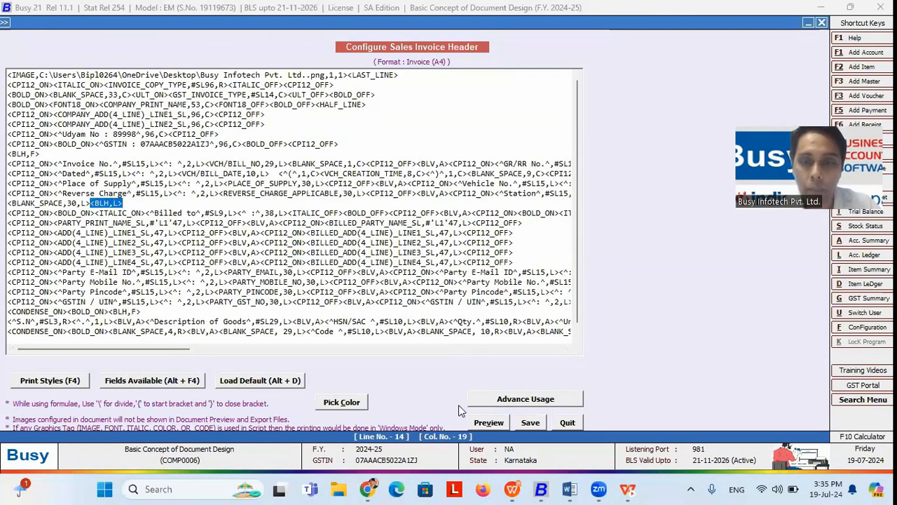
pyautogui.click(477, 421)
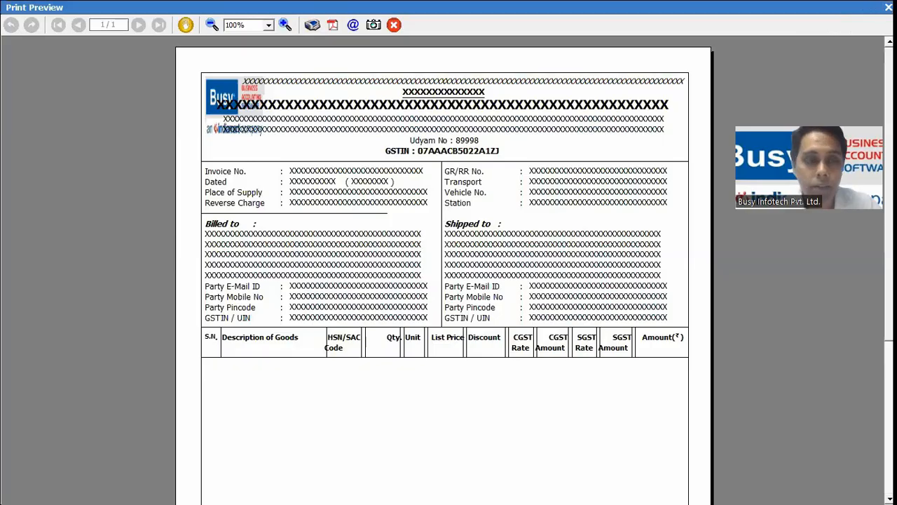
# Step: Change the line 14 blank space width to 35 and preview the header
pyautogui.press('Escape')
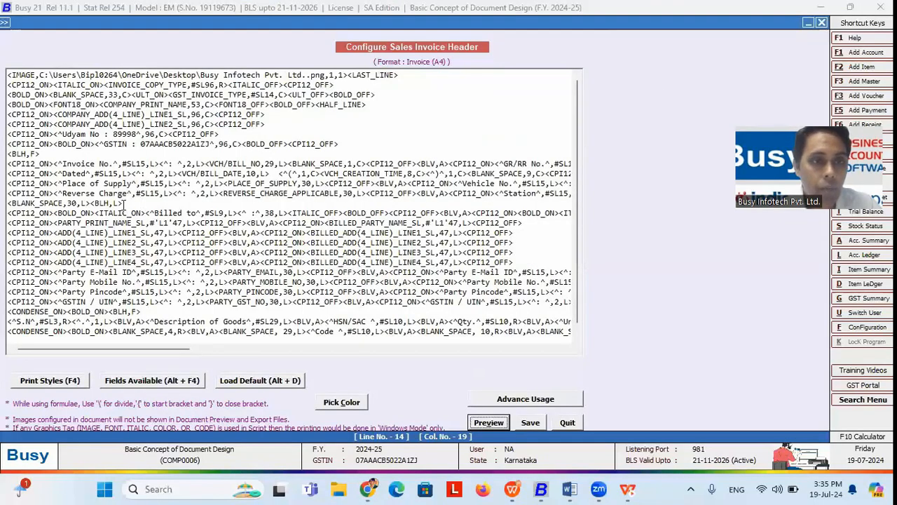
pyautogui.click(76, 203)
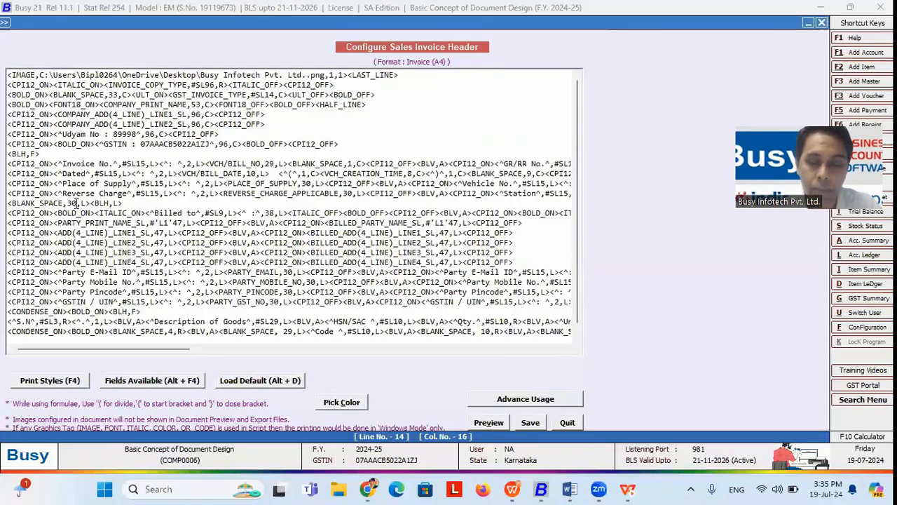
pyautogui.press('BackSpace')
pyautogui.write('5')
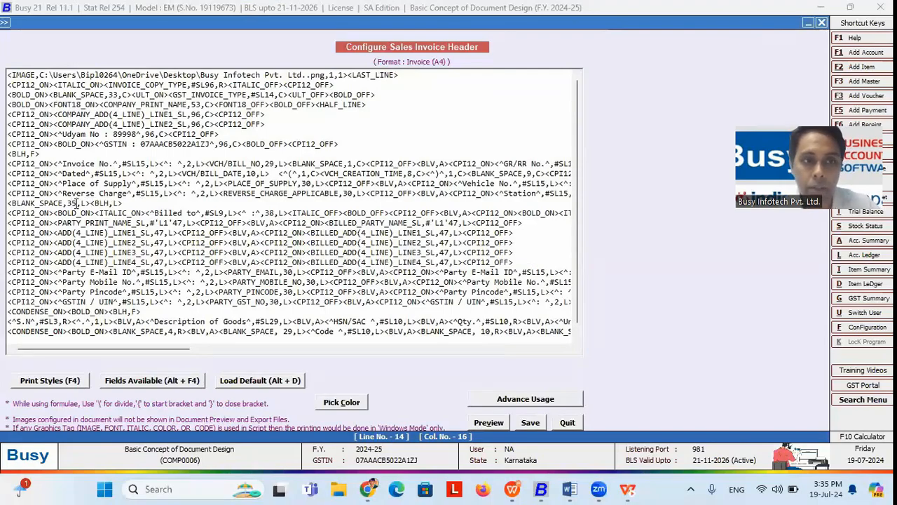
pyautogui.click(481, 421)
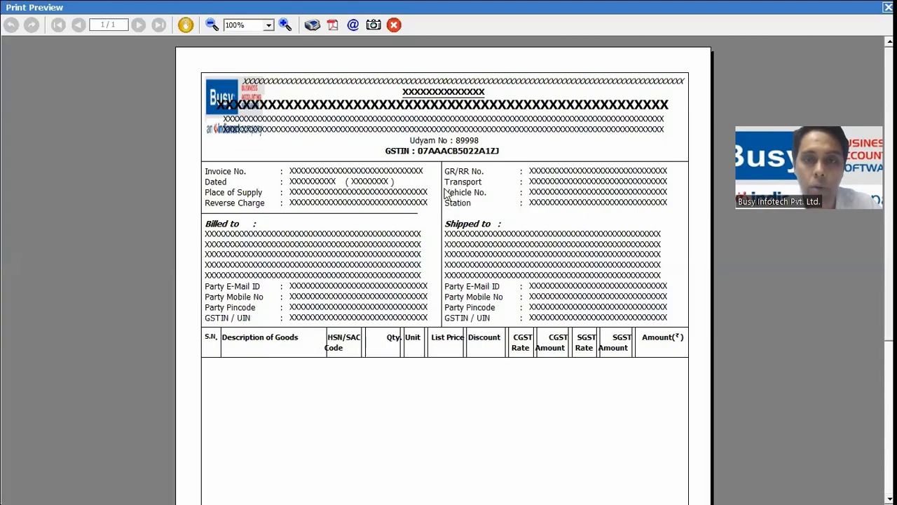
# Step: Try blank space widths 43 and then 40, previewing each
pyautogui.press('Escape')
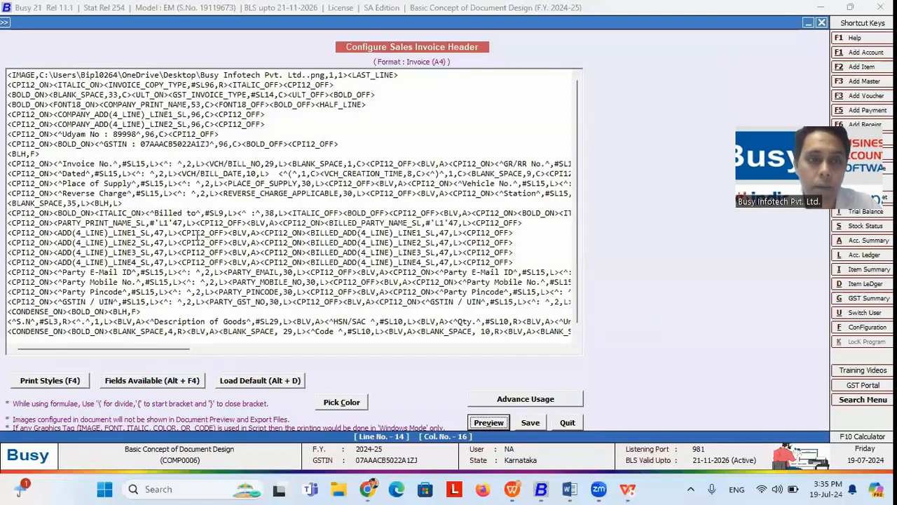
pyautogui.click(74, 202)
pyautogui.press('BackSpace')
pyautogui.press('BackSpace')
pyautogui.write('43')
pyautogui.click(484, 421)
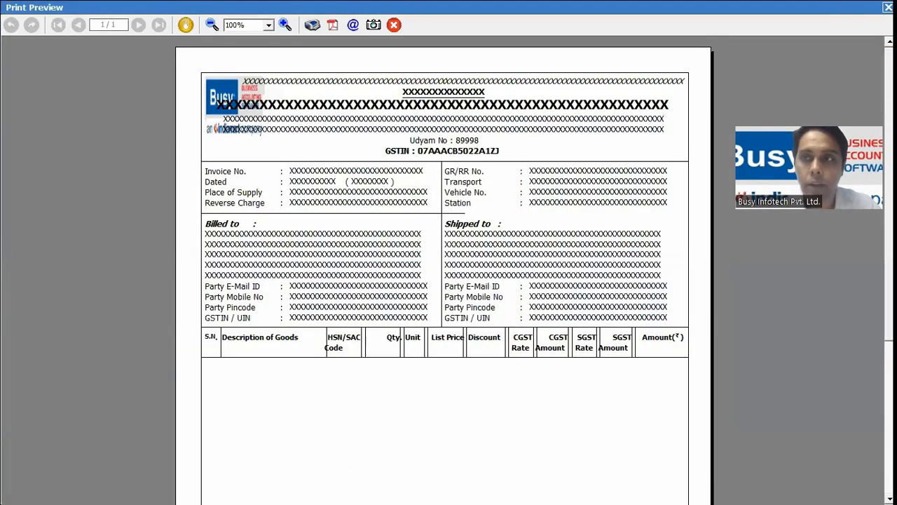
pyautogui.press('Escape')
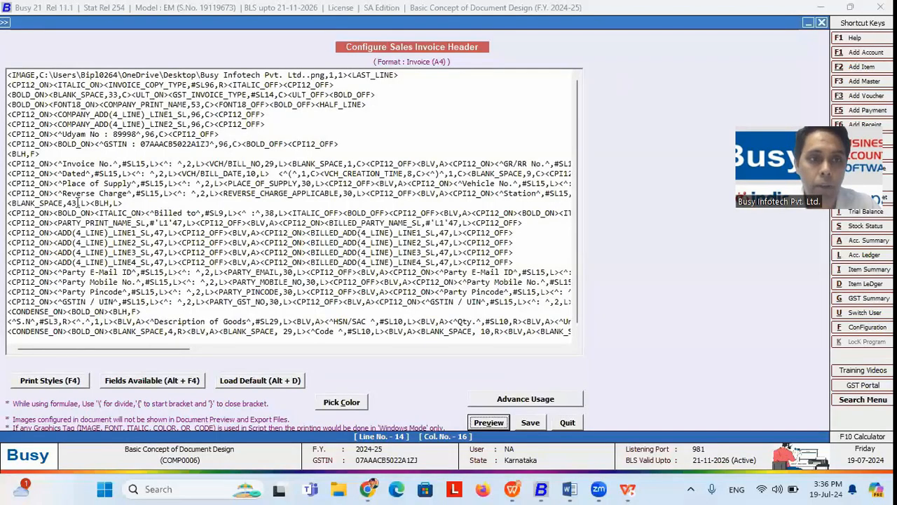
pyautogui.press('BackSpace')
pyautogui.write('0')
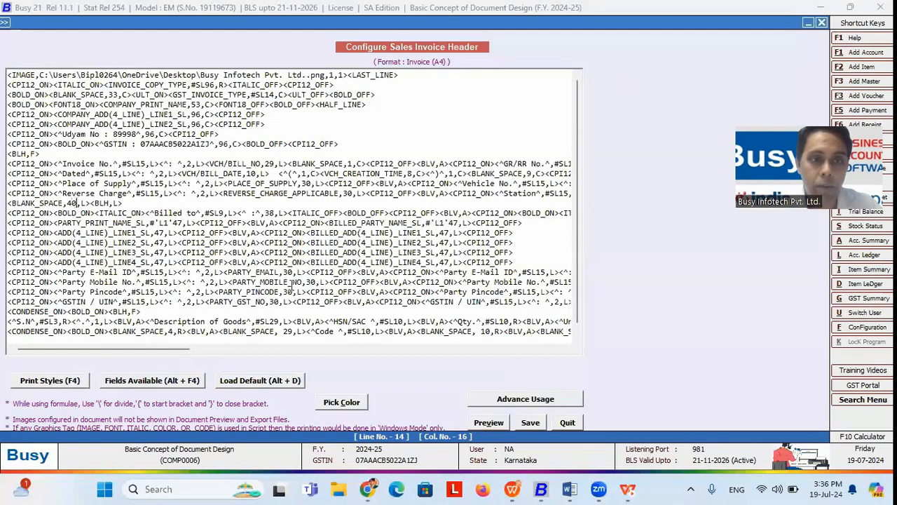
pyautogui.click(488, 422)
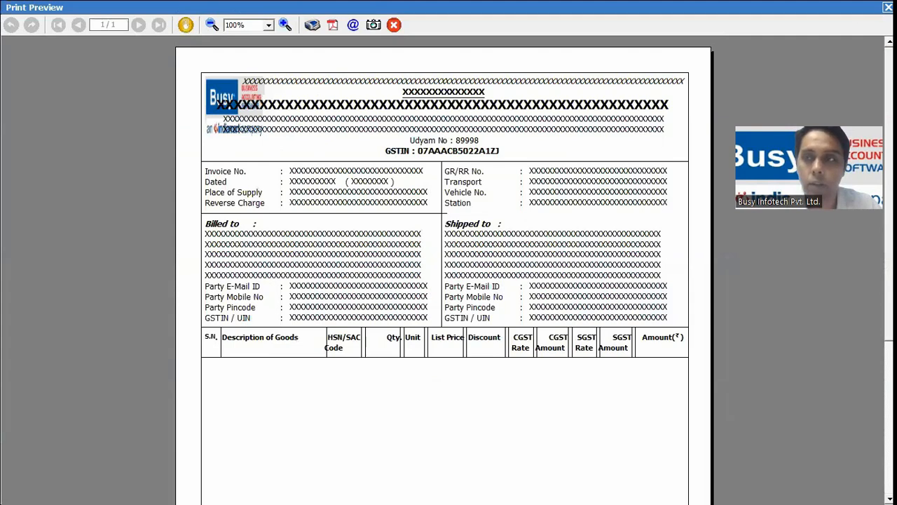
# Step: Preview width 38, then settle on 39 and close the preview
pyautogui.press('Escape')
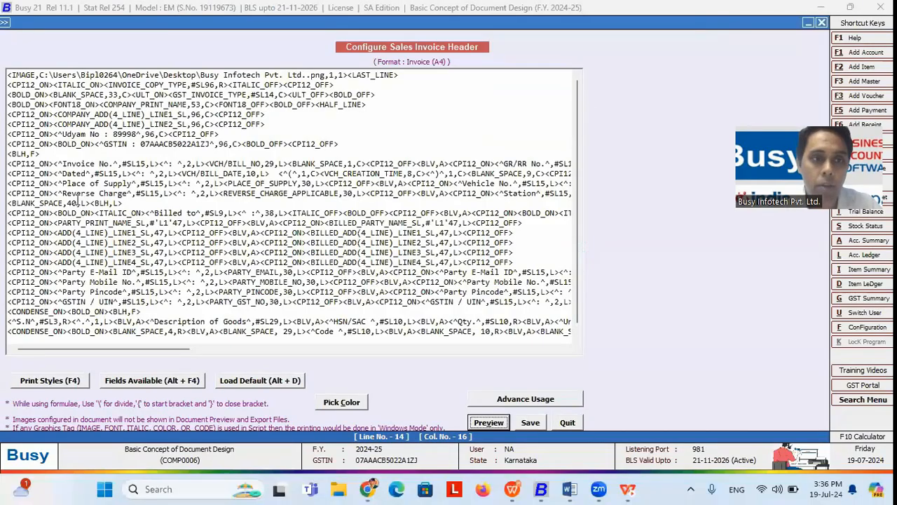
pyautogui.press('BackSpace')
pyautogui.press('BackSpace')
pyautogui.write('38')
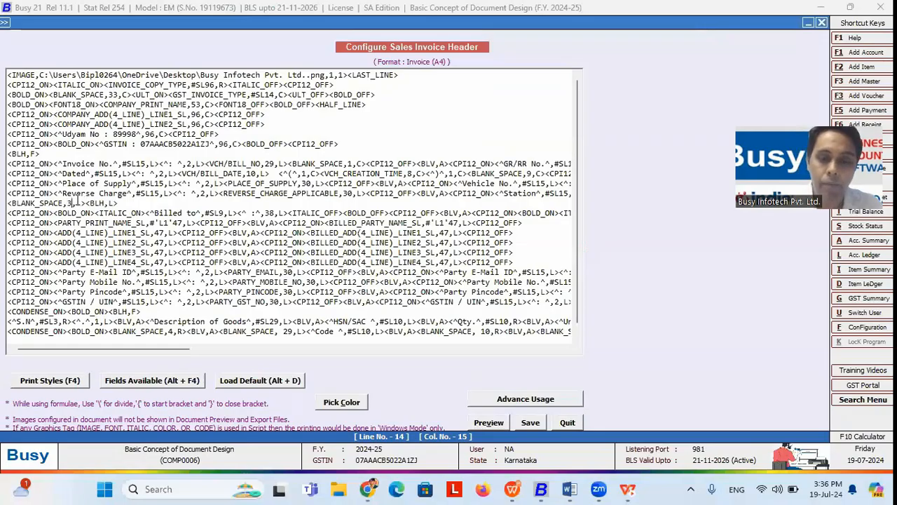
pyautogui.click(483, 422)
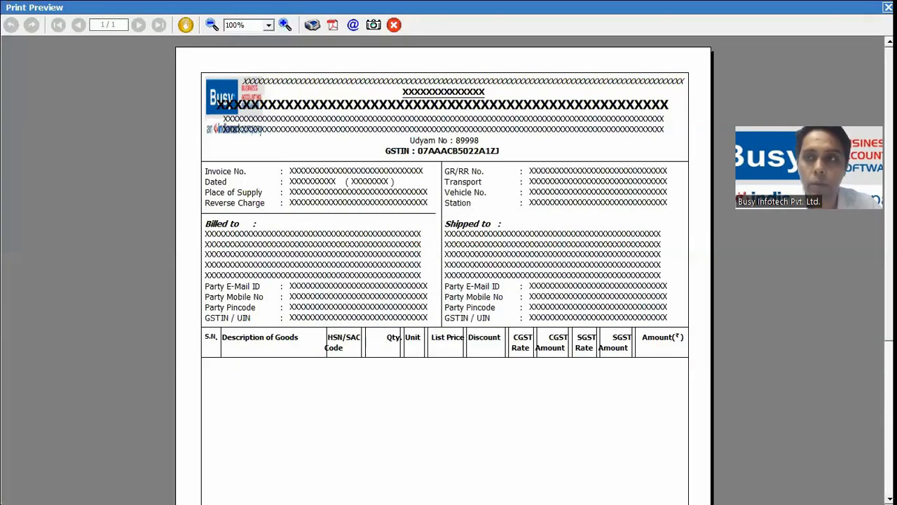
pyautogui.press('Escape')
pyautogui.press('BackSpace')
pyautogui.write('9')
pyautogui.click(481, 420)
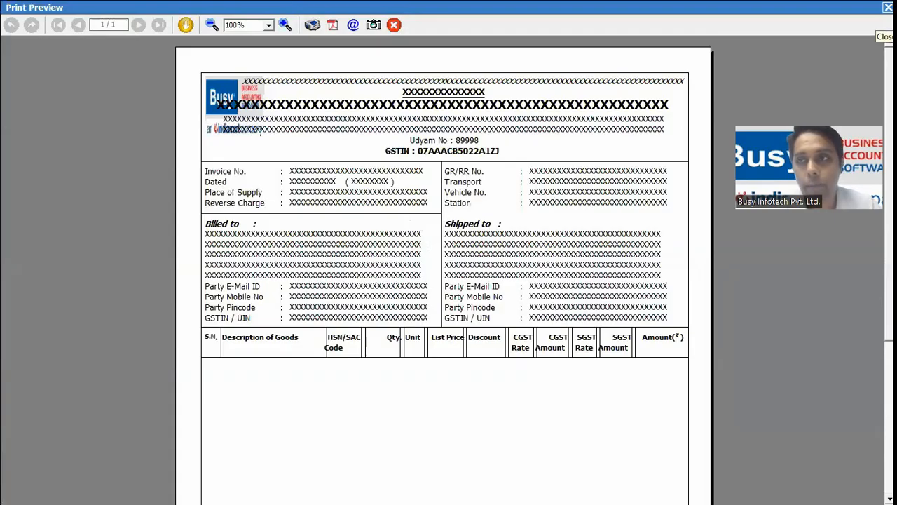
pyautogui.click(888, 7)
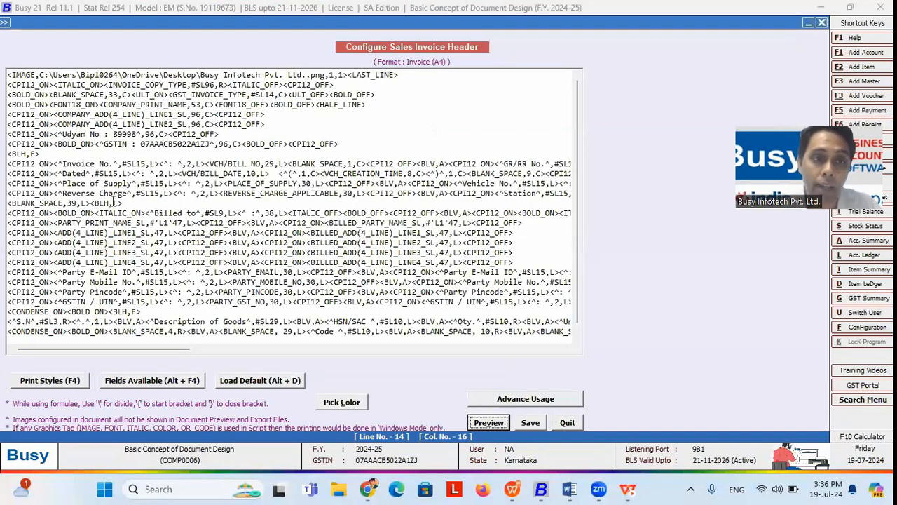
pyautogui.moveTo(139, 203); pyautogui.dragTo(6, 203)
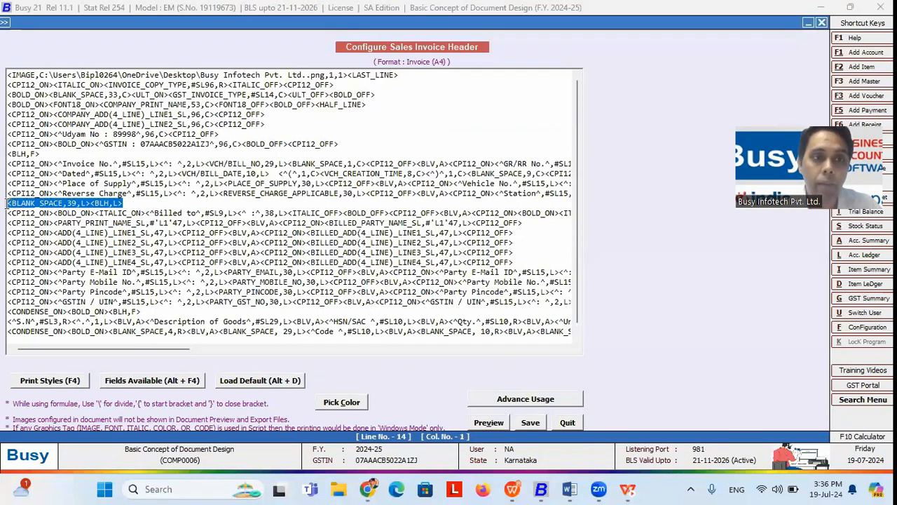
pyautogui.click(118, 202)
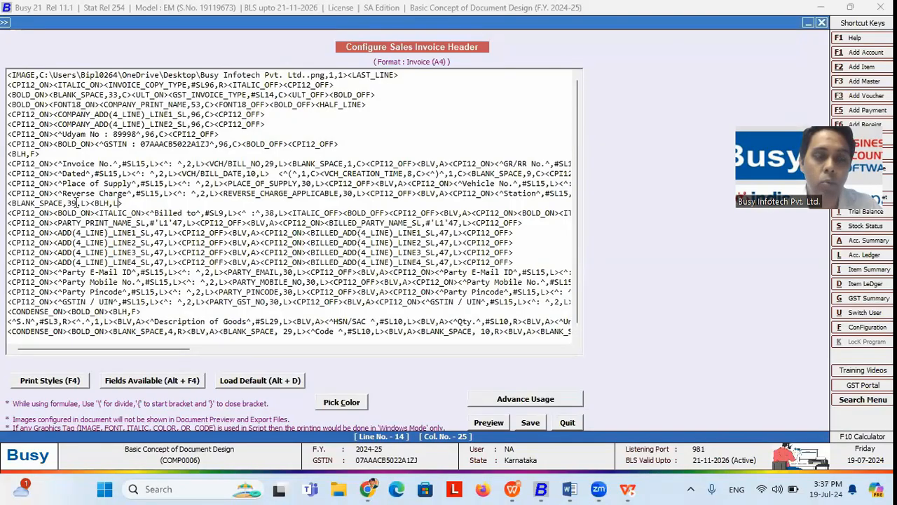
pyautogui.moveTo(77, 203); pyautogui.dragTo(67, 203)
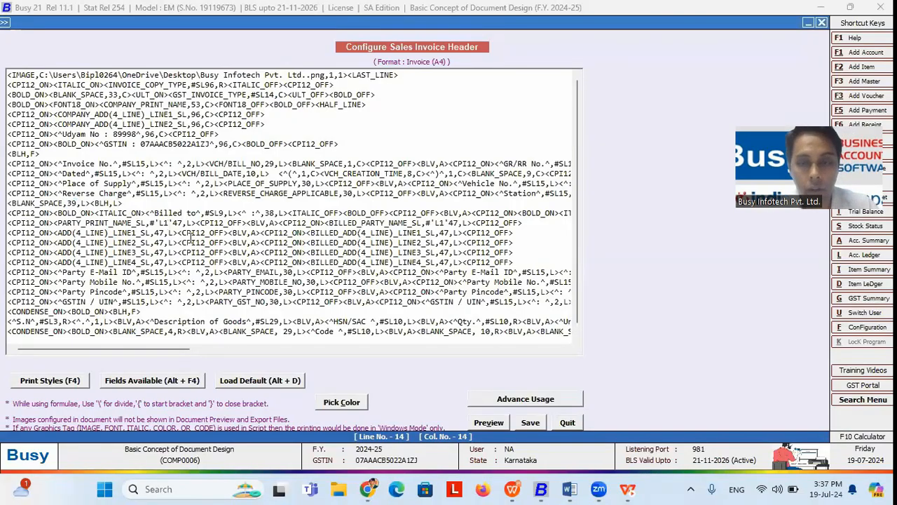
pyautogui.hotkey('alt', 'Tab')
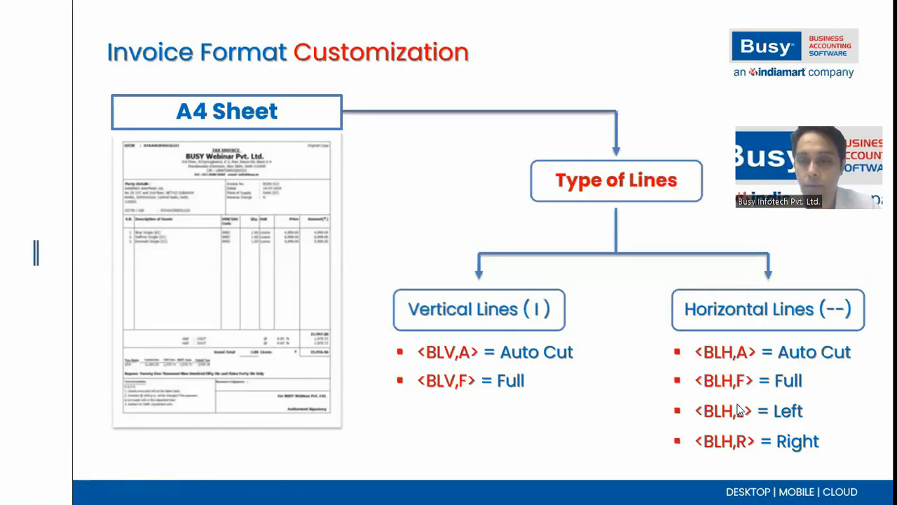
pyautogui.hotkey('alt', 'Tab')
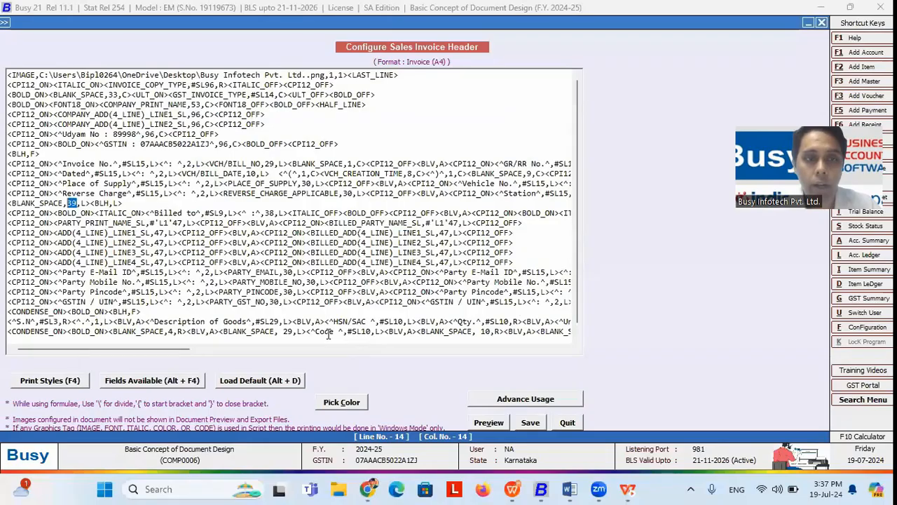
pyautogui.click(80, 203)
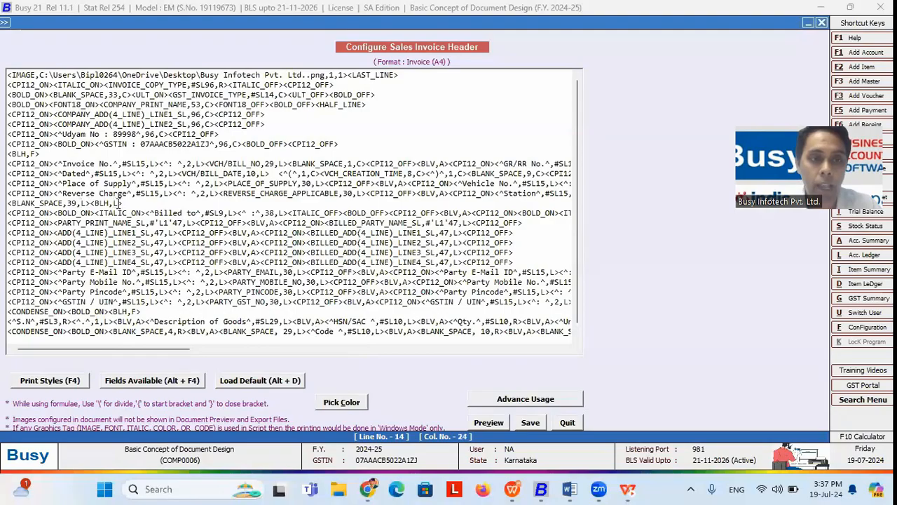
pyautogui.moveTo(119, 203); pyautogui.dragTo(114, 204)
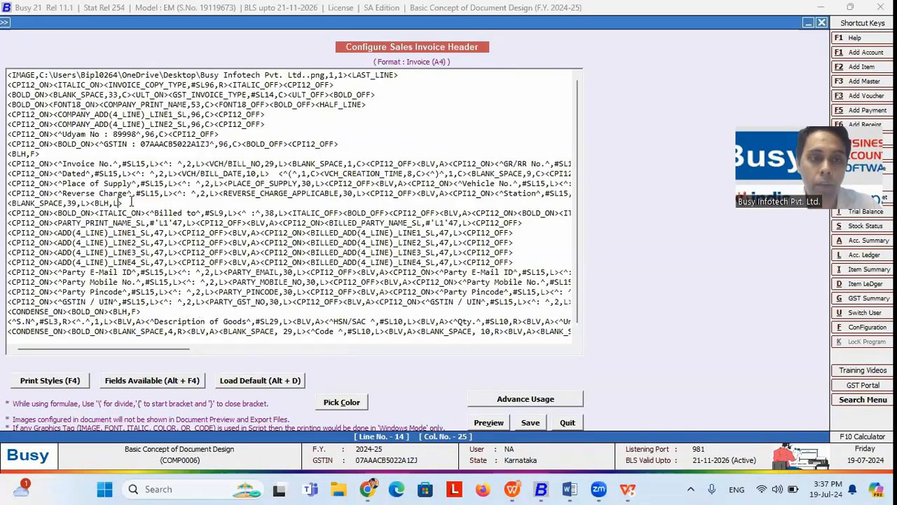
pyautogui.moveTo(8, 213); pyautogui.dragTo(121, 214)
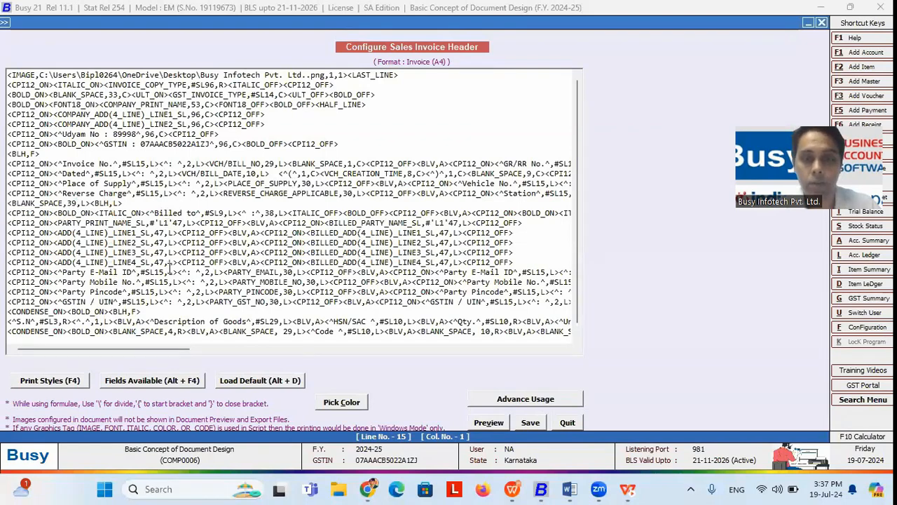
# Step: Show the Blank Space bullet on the Other Important Fields slide and switch back to Busy
pyautogui.hotkey('alt', 'Tab')
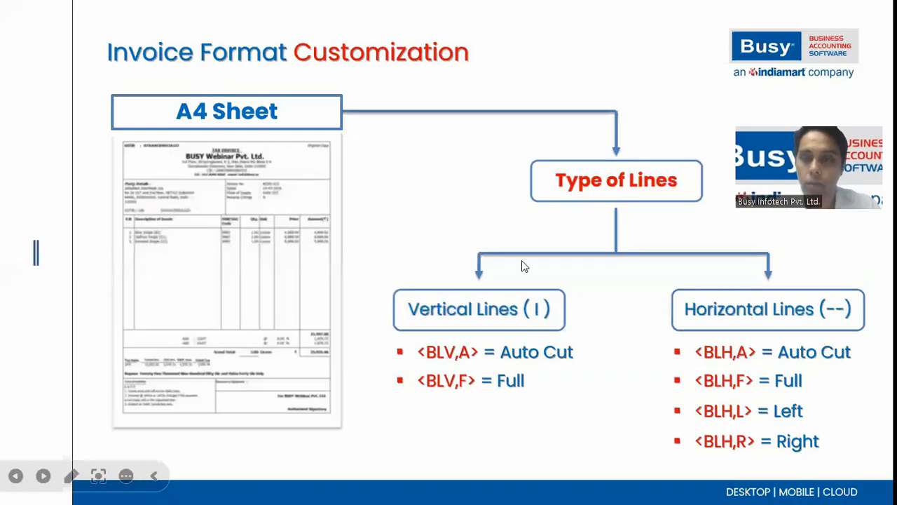
pyautogui.click(502, 233)
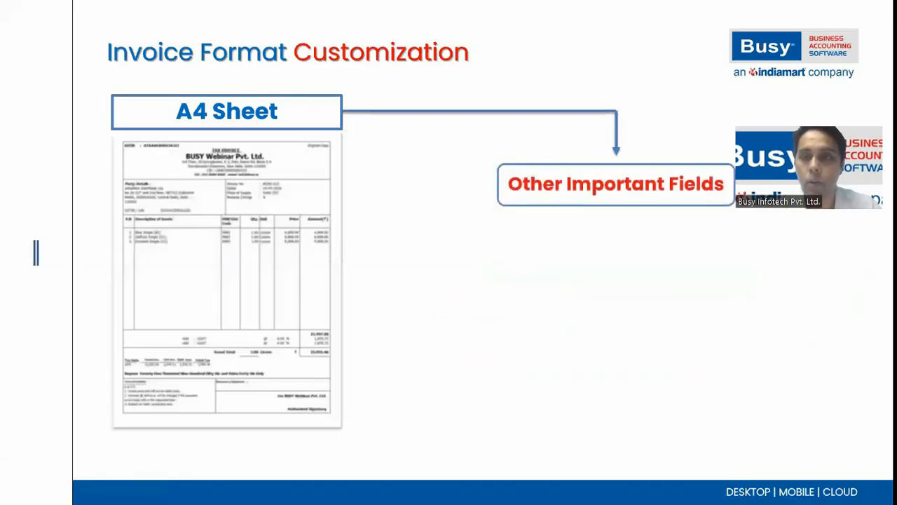
pyautogui.press('Right')
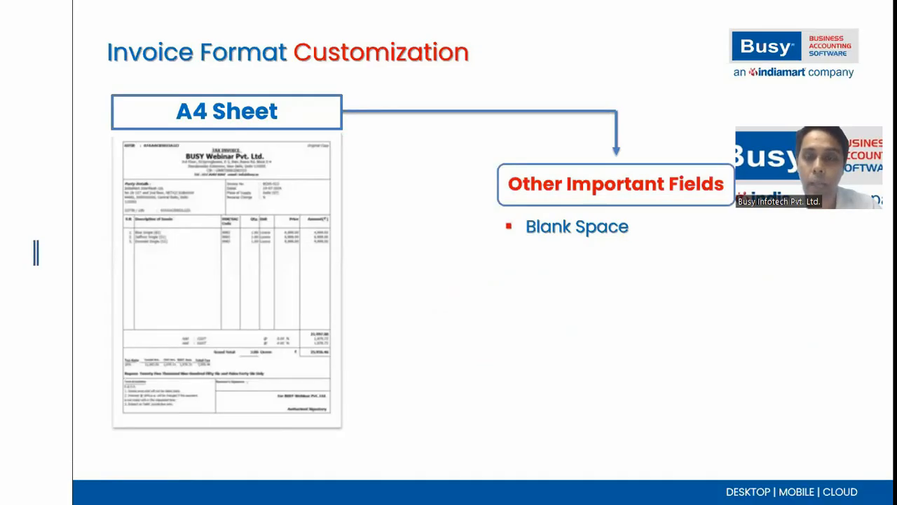
pyautogui.hotkey('alt', 'Tab')
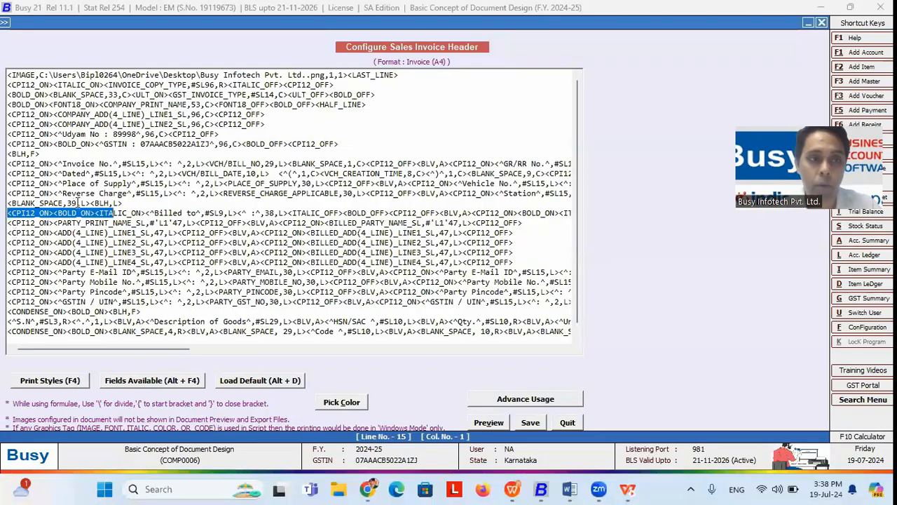
# Step: Highlight line 14's <BLANK_SPACE,39,L> and <BLH,L> tags, check line 27, and preview the header
pyautogui.click(90, 203)
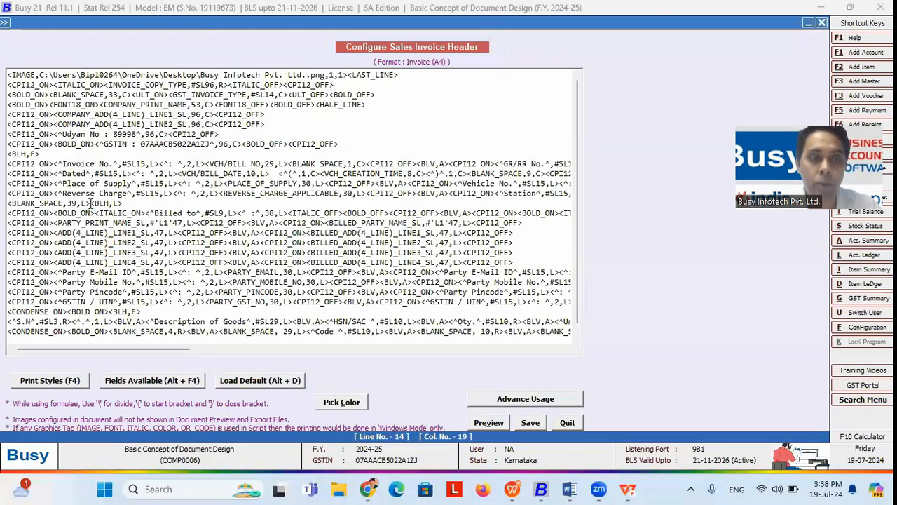
pyautogui.moveTo(91, 203); pyautogui.dragTo(7, 203)
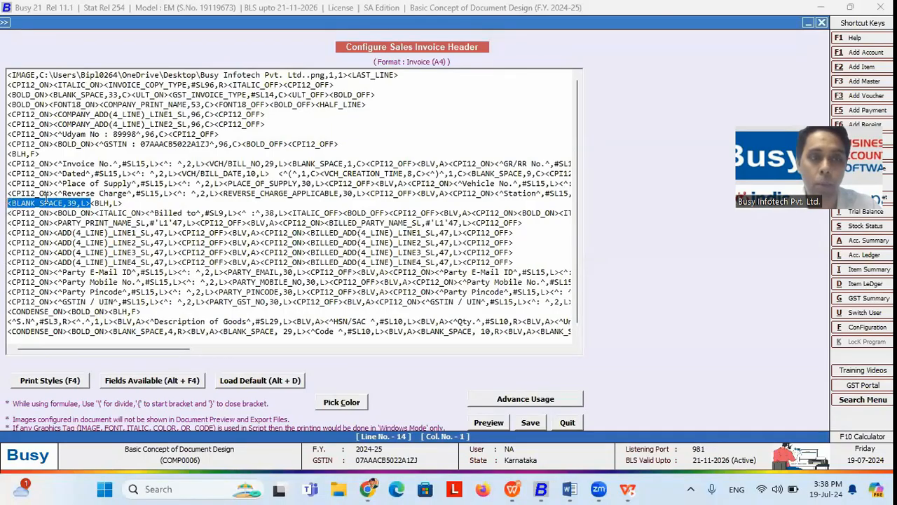
pyautogui.moveTo(90, 203); pyautogui.dragTo(124, 204)
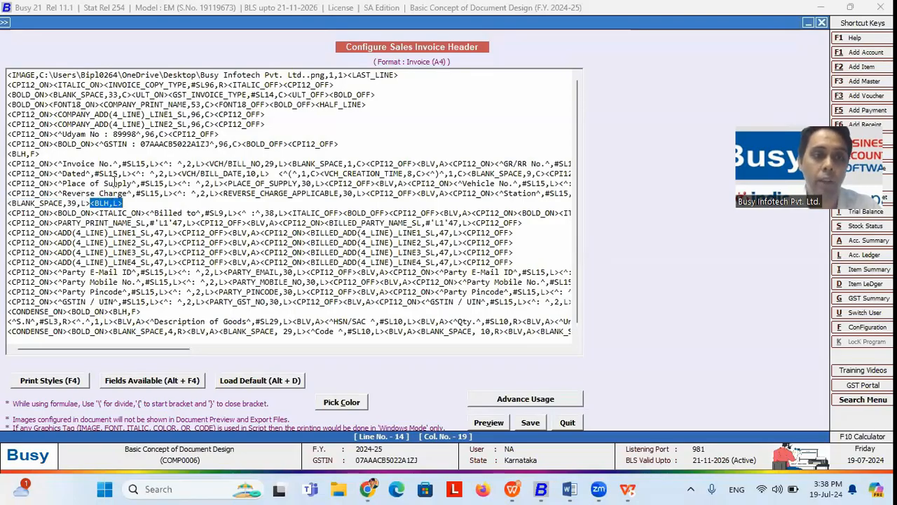
pyautogui.moveTo(147, 351); pyautogui.dragTo(72, 332)
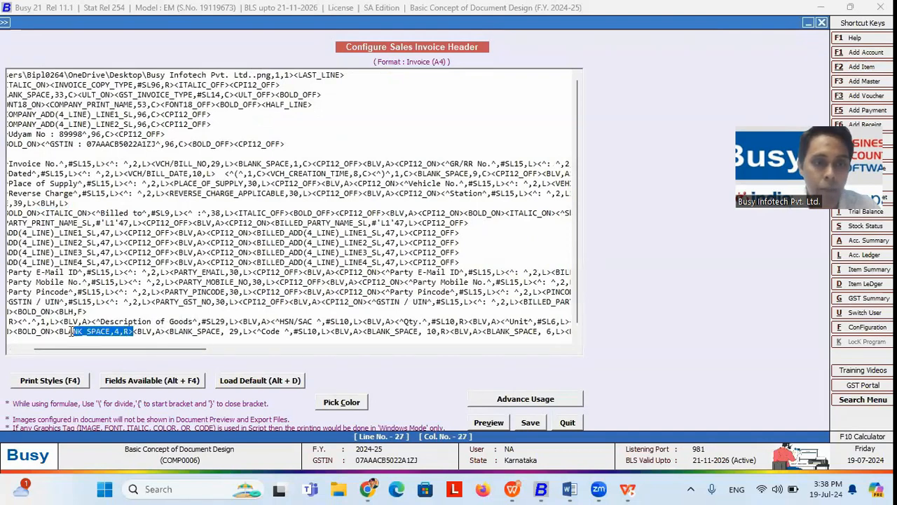
pyautogui.click(128, 331)
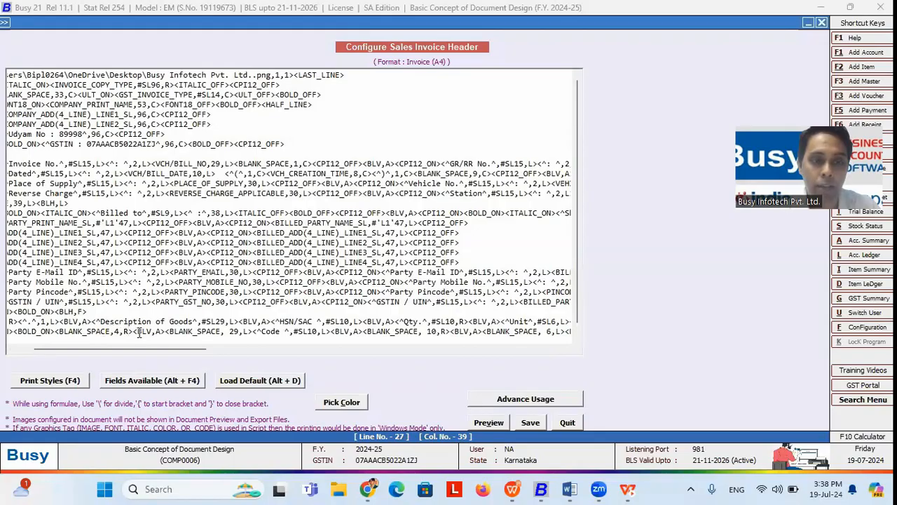
pyautogui.moveTo(128, 348)
pyautogui.mouseDown()
pyautogui.moveTo(140, 348)
pyautogui.moveTo(116, 348)
pyautogui.mouseUp()
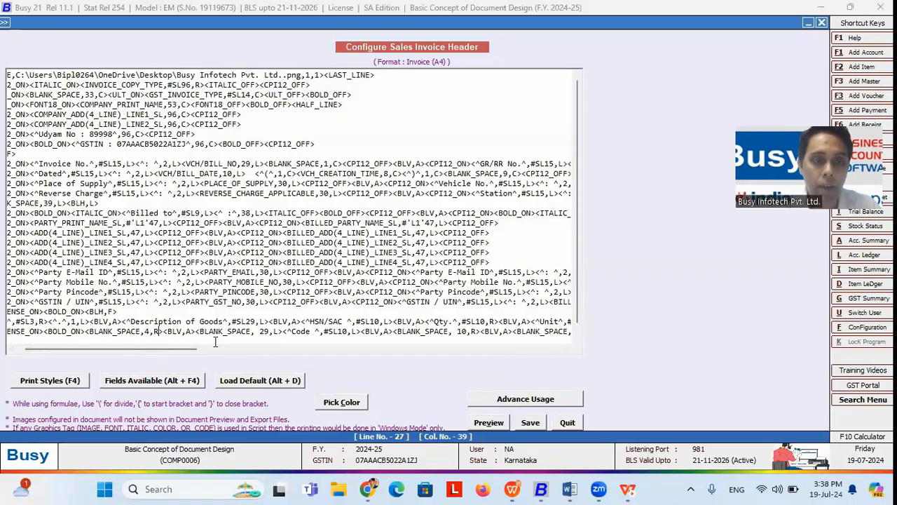
pyautogui.click(489, 422)
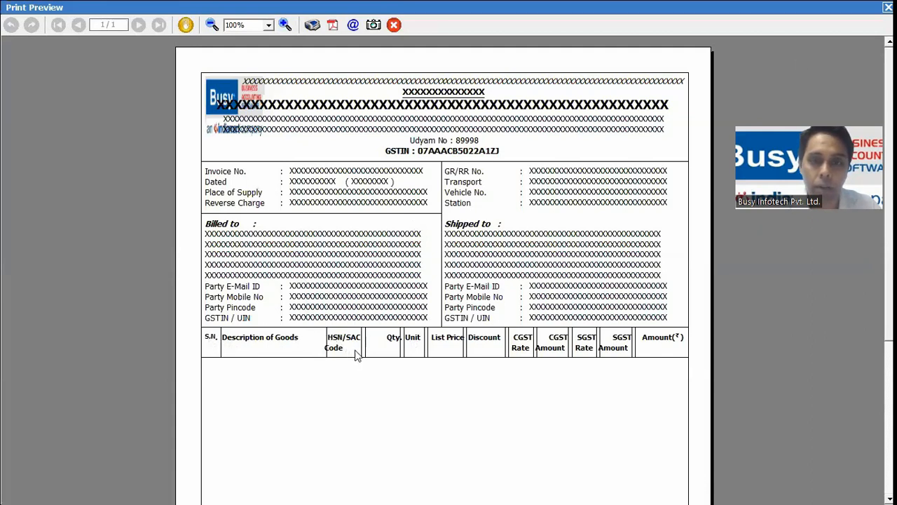
# Step: Place the caret by the HSN/SAC heading and preview the header once more
pyautogui.press('Escape')
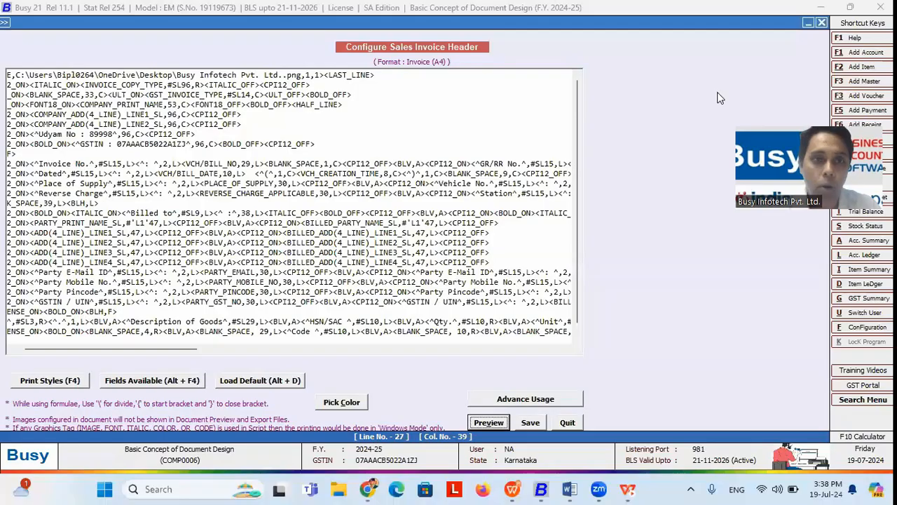
pyautogui.moveTo(171, 349); pyautogui.dragTo(156, 351)
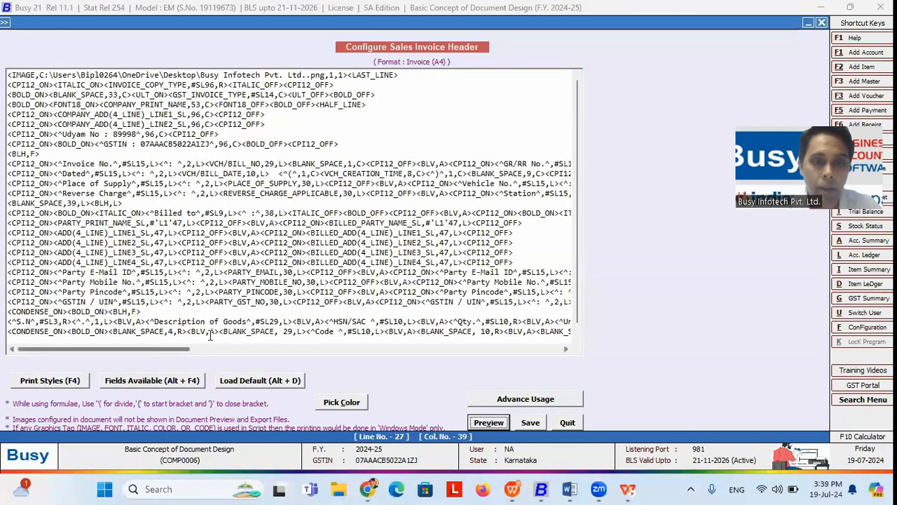
pyautogui.click(326, 320)
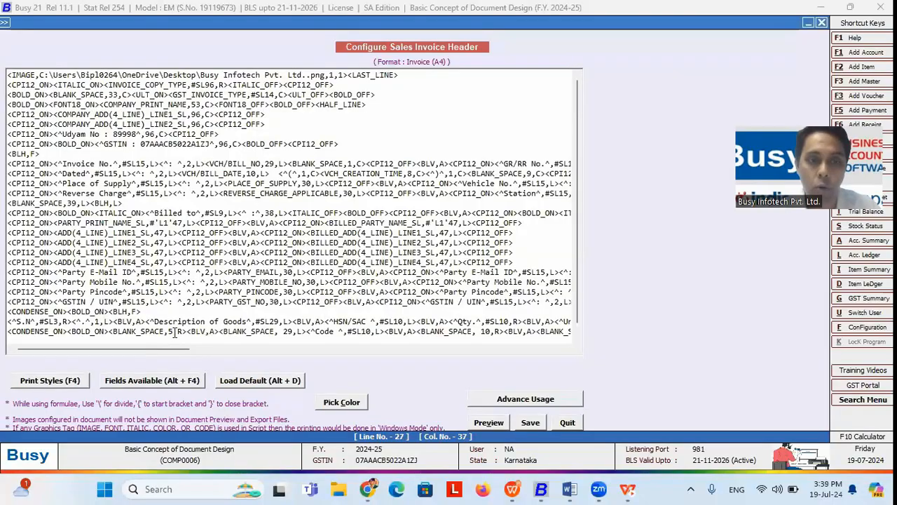
pyautogui.click(489, 422)
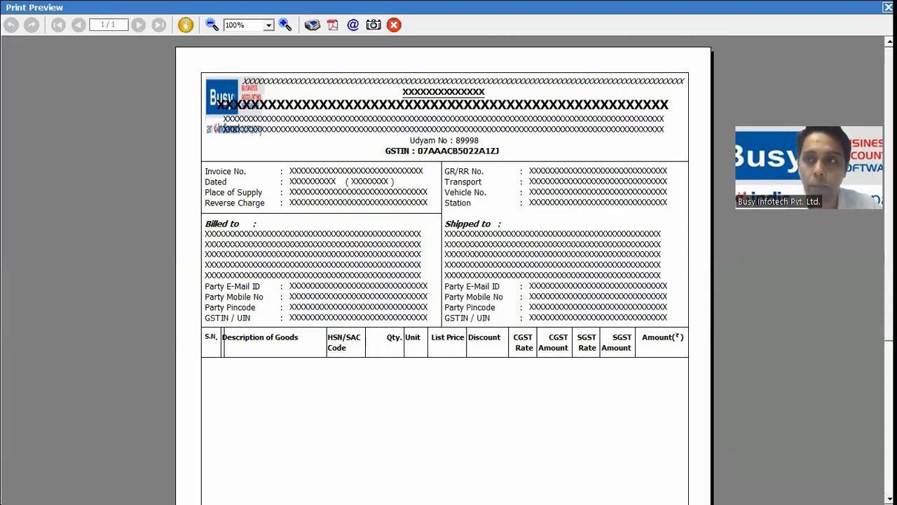
pyautogui.click(888, 7)
# Step: Highlight the <BLV,A> and last-line BLANK_SPACE tags, then switch to the slideshow
pyautogui.moveTo(292, 320); pyautogui.dragTo(319, 334)
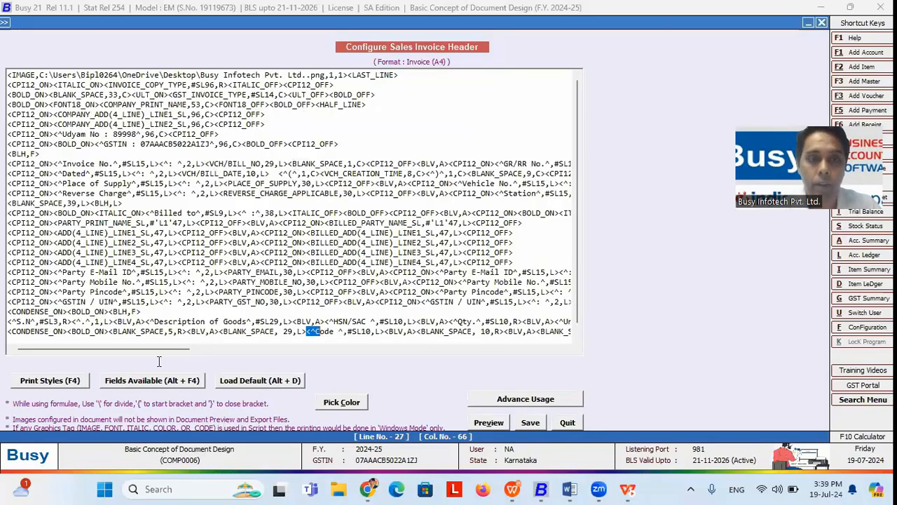
pyautogui.moveTo(164, 331); pyautogui.dragTo(114, 331)
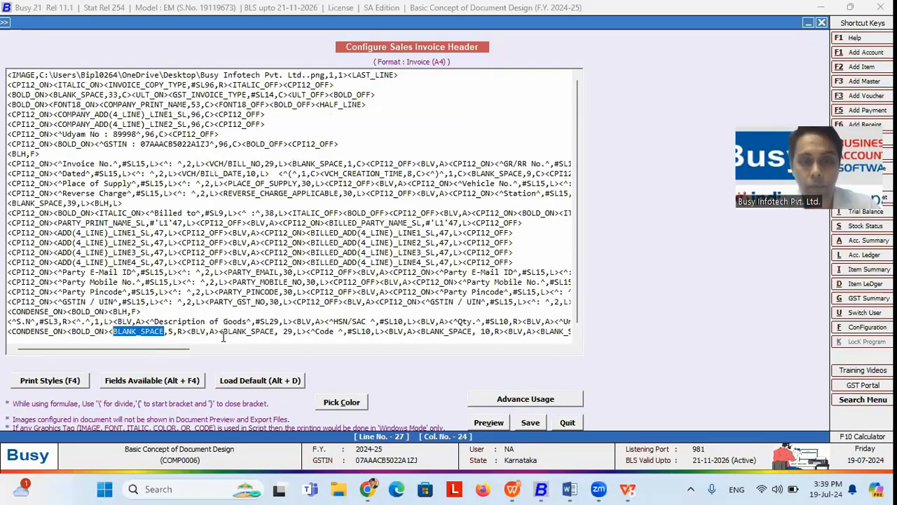
pyautogui.hotkey('alt', 'Tab')
# Step: Insert <BOLD_ON> from Print Styles before the Invoice No. label on line 10
pyautogui.press('Right')
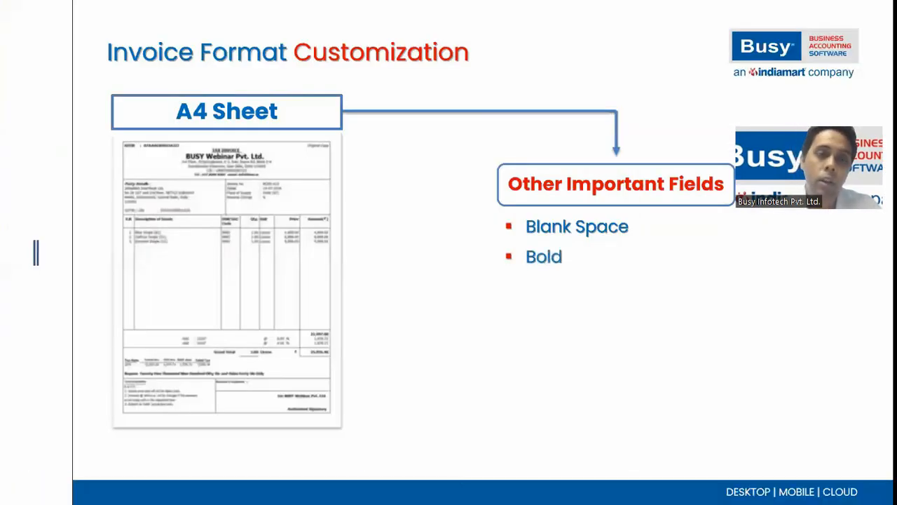
pyautogui.hotkey('alt', 'Tab')
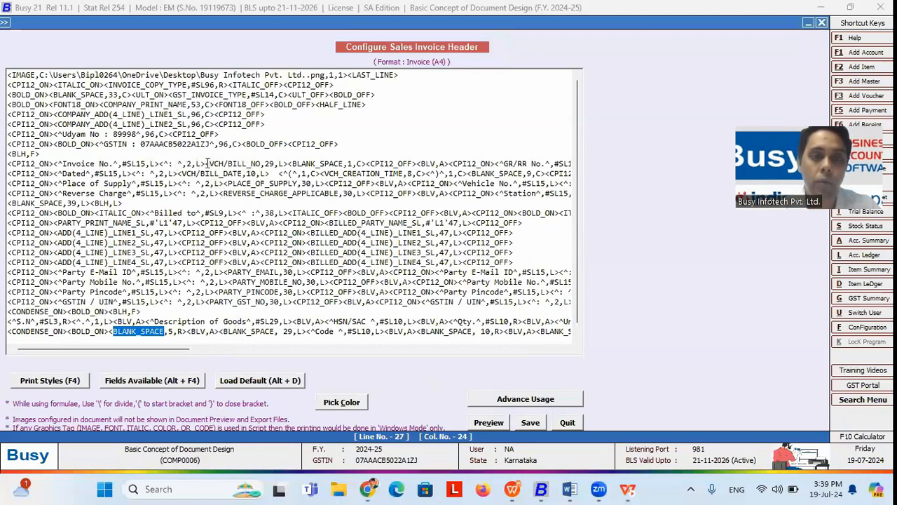
pyautogui.click(206, 163)
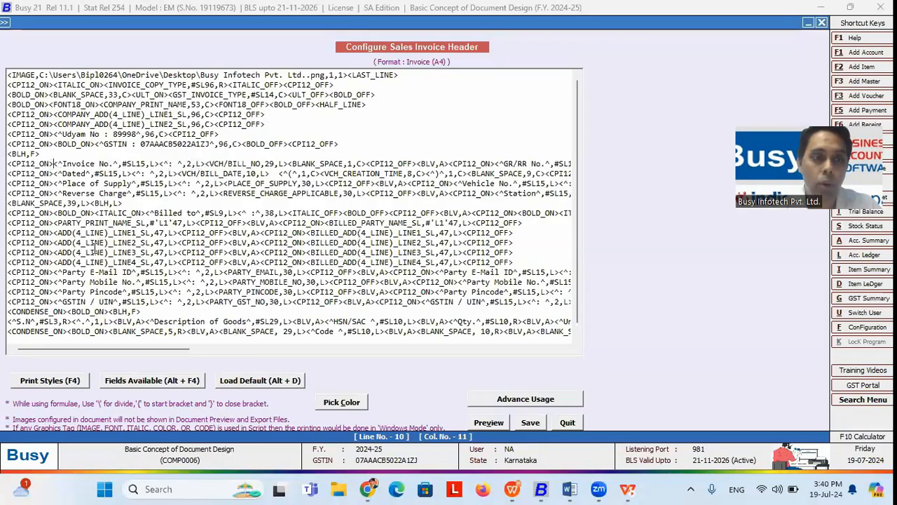
pyautogui.click(59, 380)
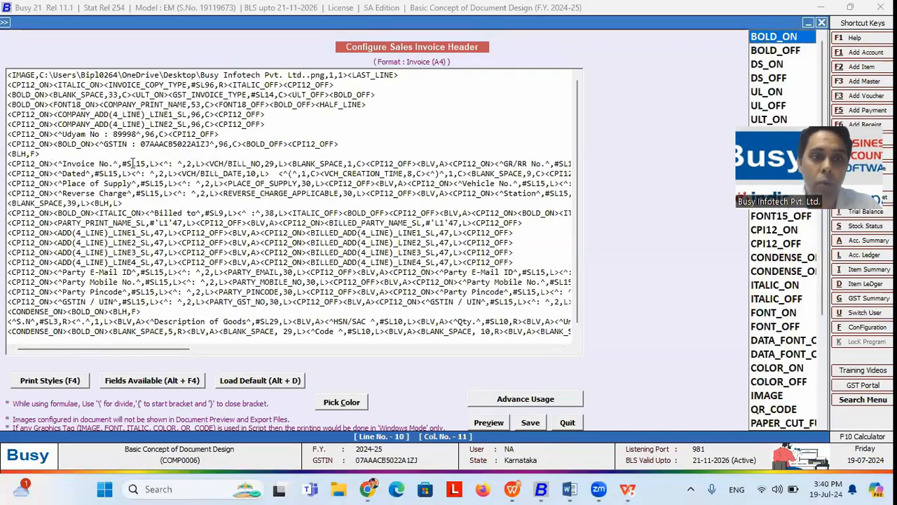
pyautogui.doubleClick(774, 36)
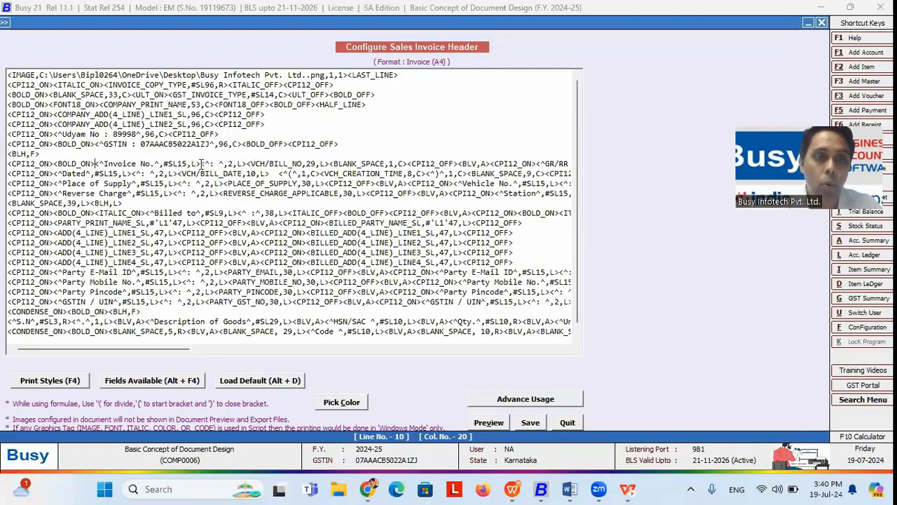
pyautogui.moveTo(152, 164); pyautogui.dragTo(105, 163)
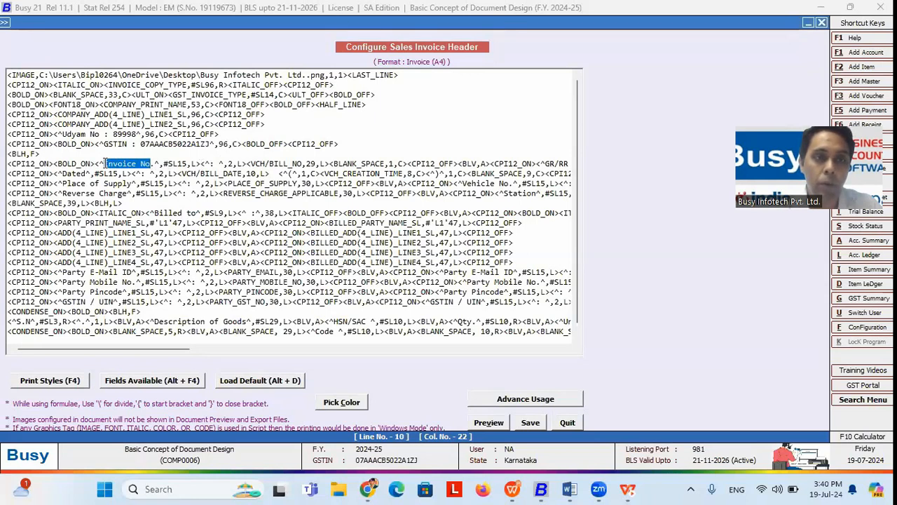
pyautogui.click(105, 163)
pyautogui.click(101, 163)
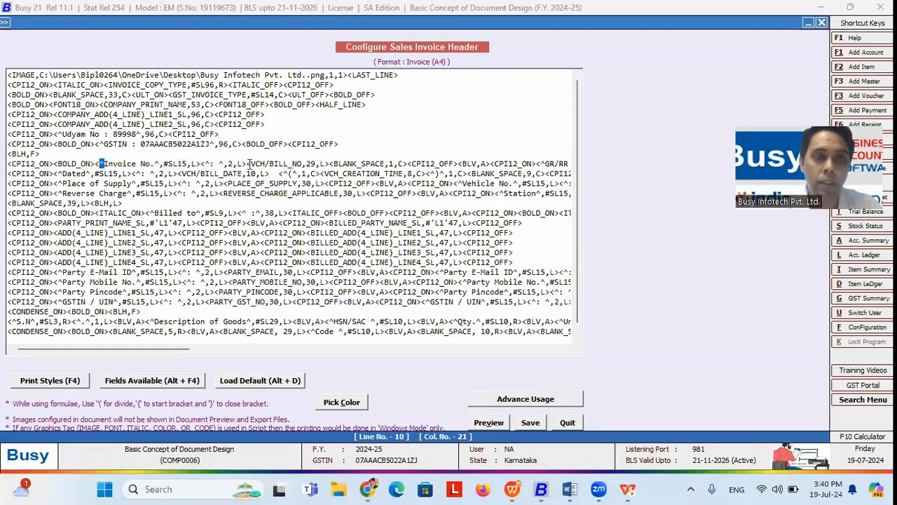
pyautogui.moveTo(247, 163); pyautogui.dragTo(329, 164)
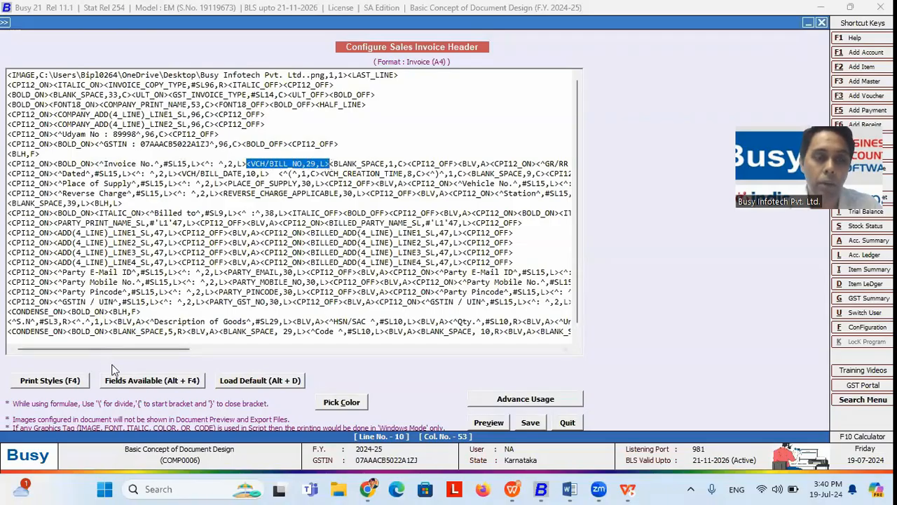
pyautogui.click(138, 380)
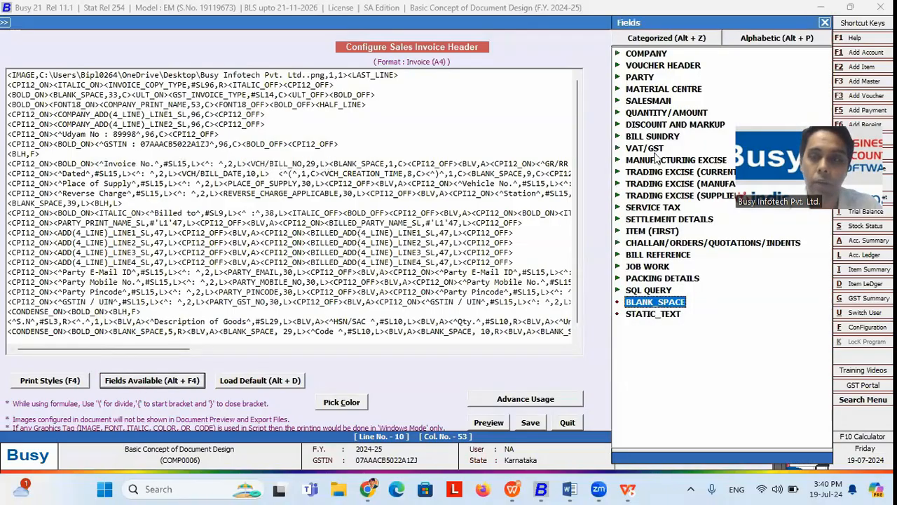
pyautogui.doubleClick(667, 66)
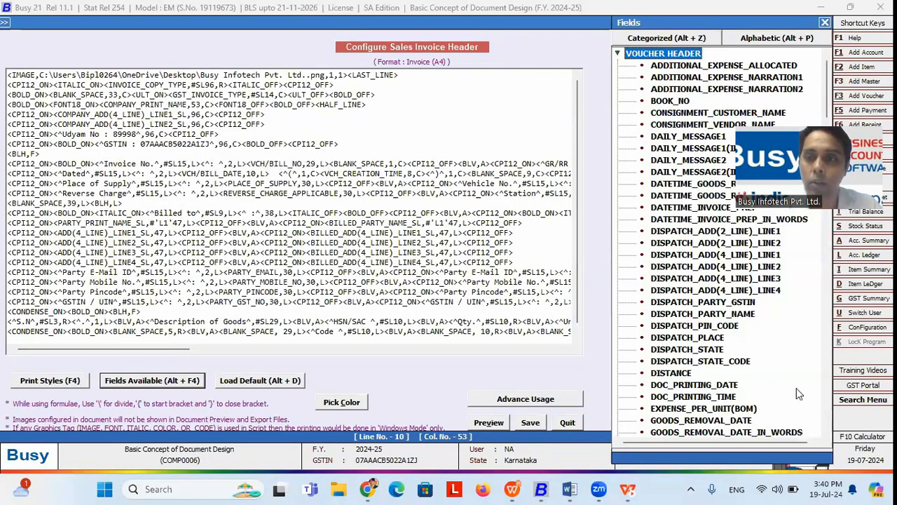
pyautogui.moveTo(837, 98); pyautogui.dragTo(854, 279)
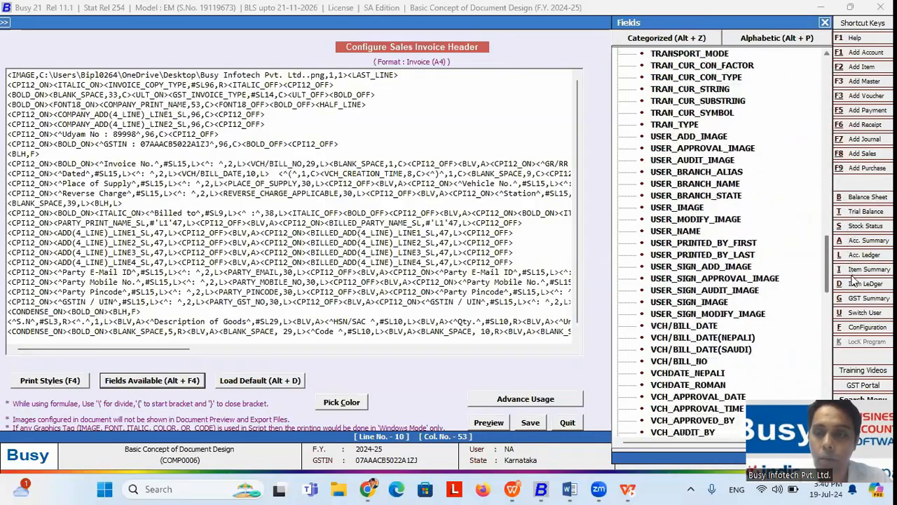
pyautogui.click(680, 362)
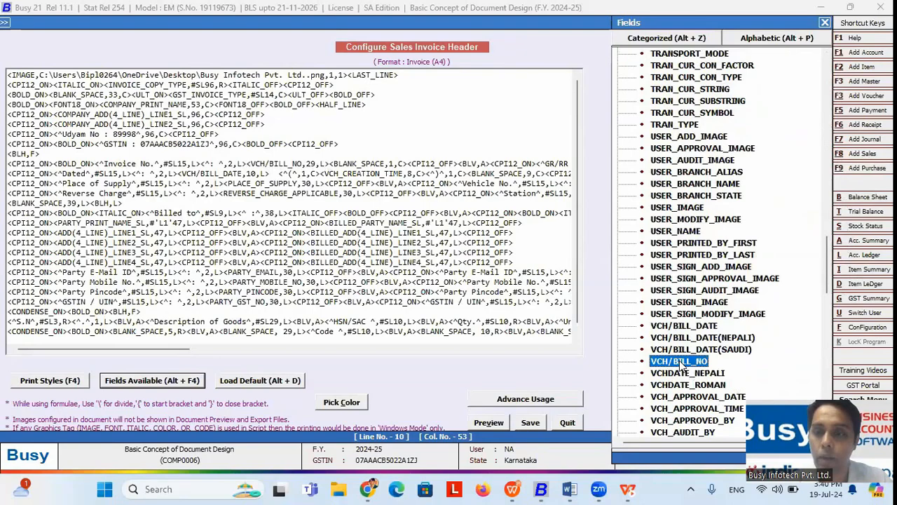
pyautogui.click(825, 23)
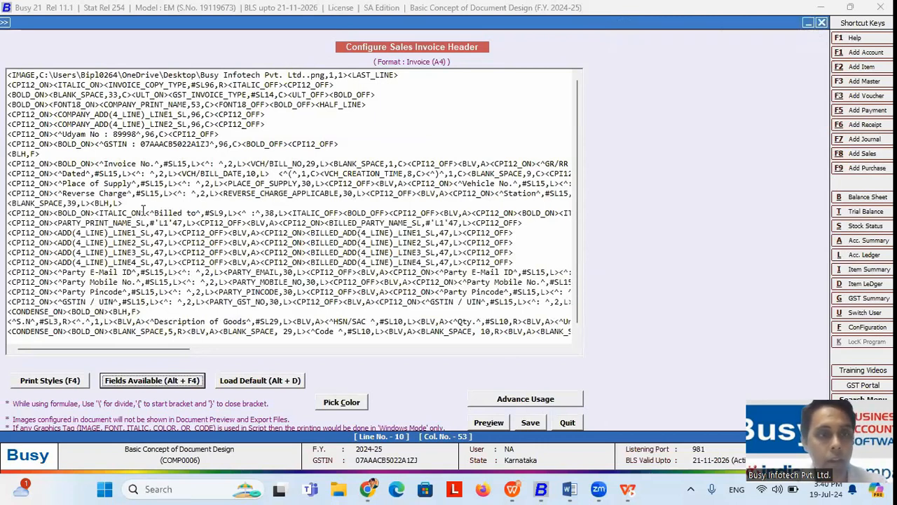
pyautogui.click(98, 163)
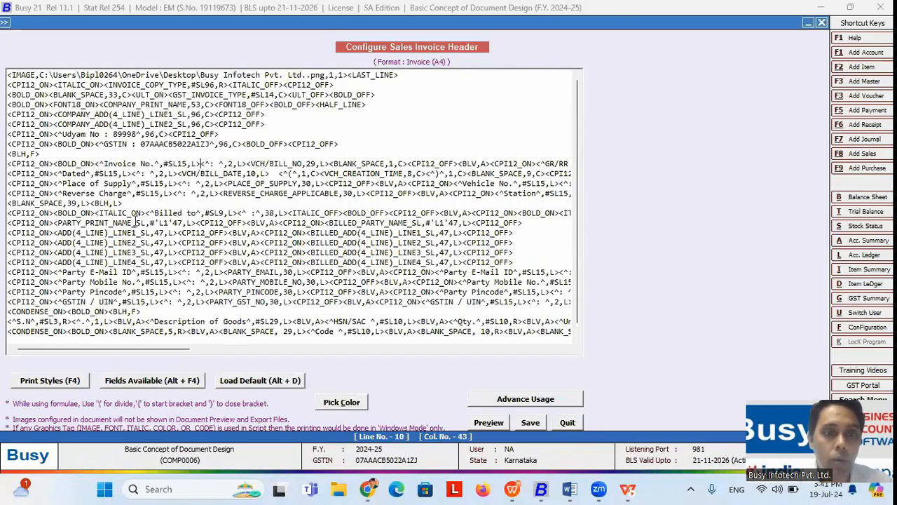
# Step: Insert <BOLD_OFF> right after <^Invoice No.^,#SL15,L> and confirm the bold label in preview
pyautogui.click(201, 164)
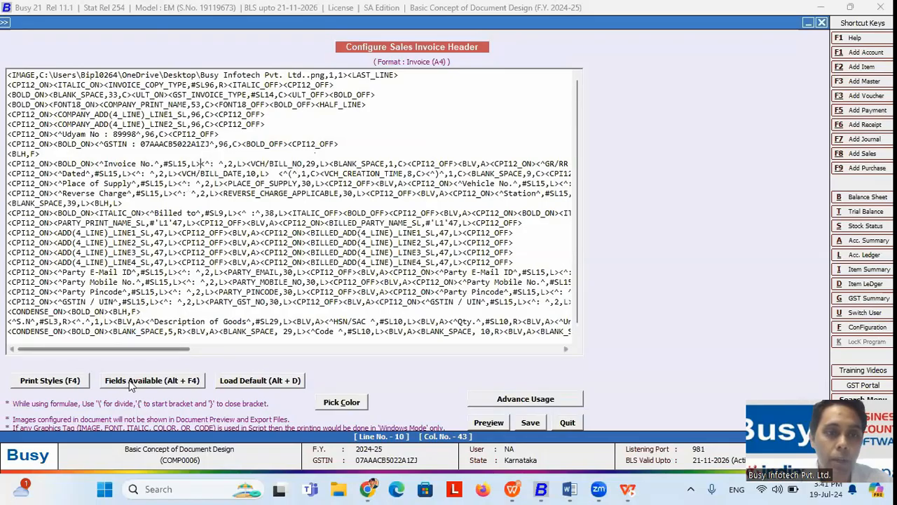
pyautogui.click(73, 380)
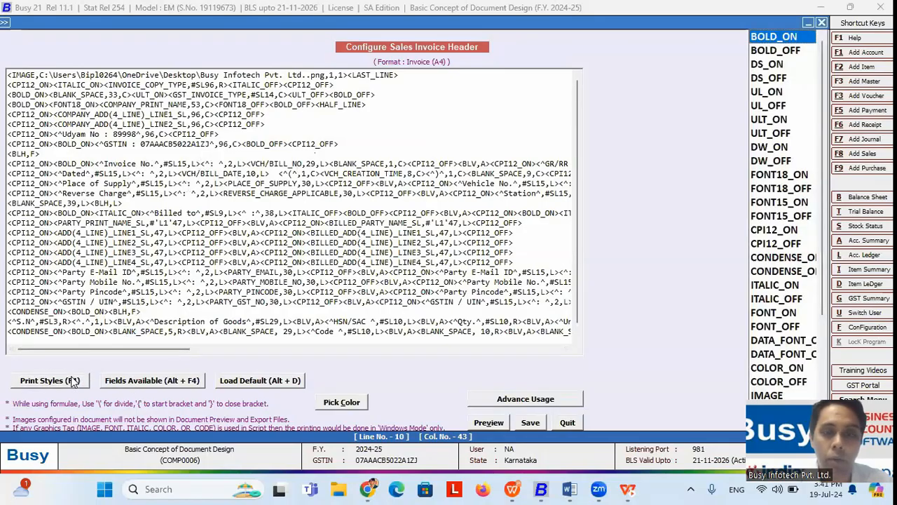
pyautogui.doubleClick(775, 45)
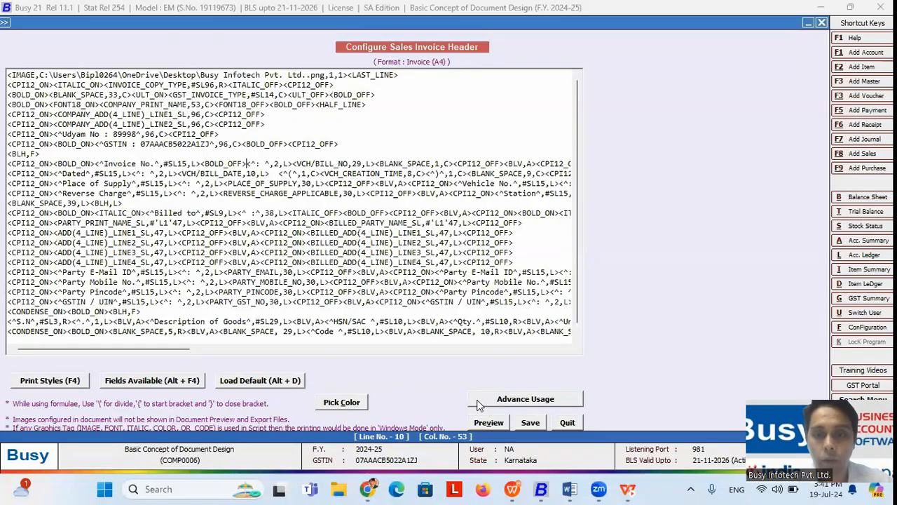
pyautogui.click(484, 421)
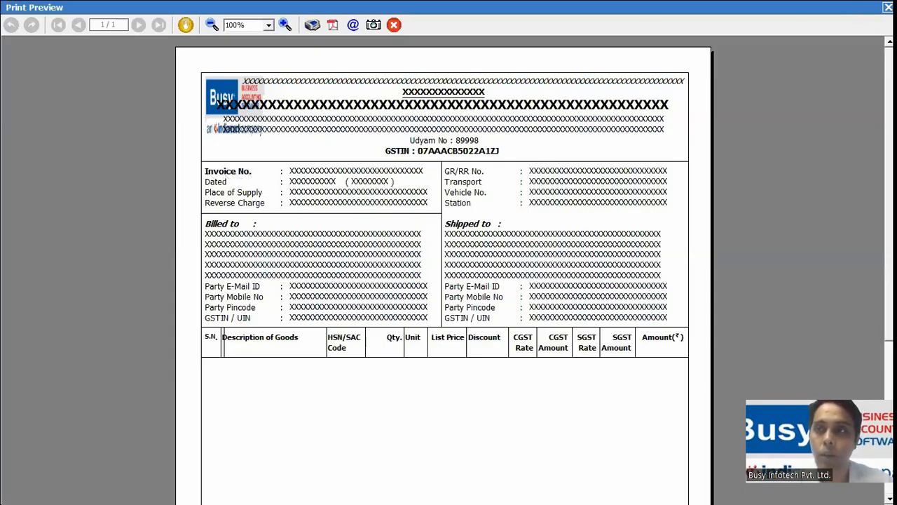
pyautogui.click(888, 7)
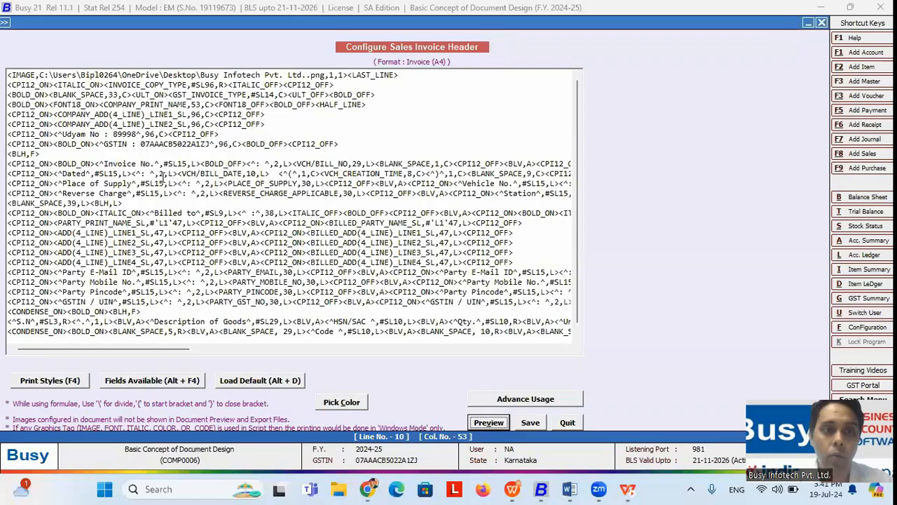
pyautogui.moveTo(250, 163); pyautogui.dragTo(202, 165)
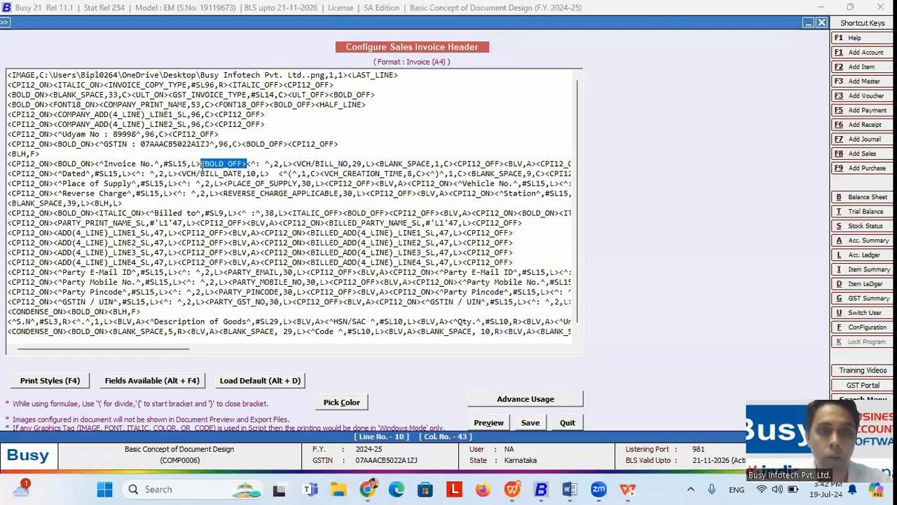
# Step: Move <BOLD_OFF> from after Invoice No. to the end of the GR/RR No. line
pyautogui.click(202, 165)
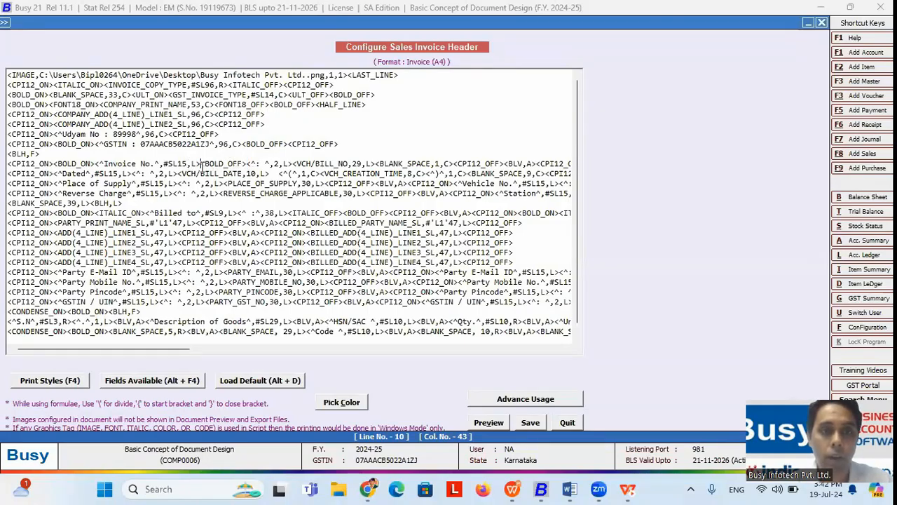
pyautogui.click(248, 163)
pyautogui.press('BackSpace')
pyautogui.press('BackSpace')
pyautogui.press('BackSpace')
pyautogui.press('BackSpace')
pyautogui.press('BackSpace')
pyautogui.press('BackSpace')
pyautogui.press('BackSpace')
pyautogui.press('BackSpace')
pyautogui.press('BackSpace')
pyautogui.press('BackSpace')
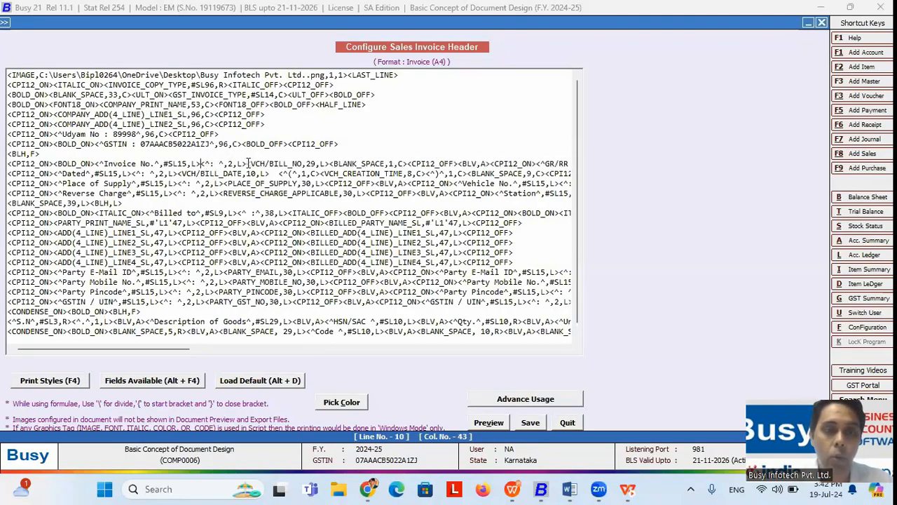
pyautogui.moveTo(167, 348); pyautogui.dragTo(340, 334)
pyautogui.click(309, 166)
pyautogui.click(73, 387)
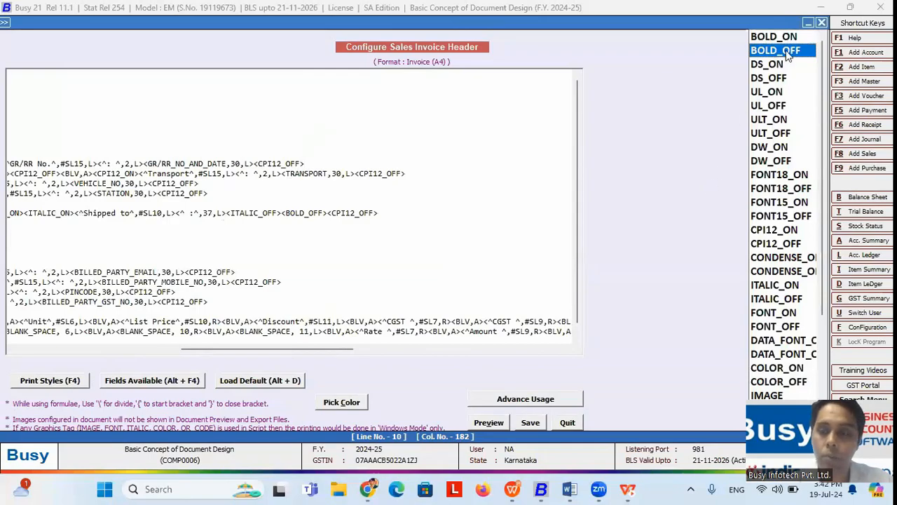
pyautogui.click(786, 52)
# Step: Preview the fully bold Invoice No. and GR/RR No. row, then return to the slideshow
pyautogui.click(491, 421)
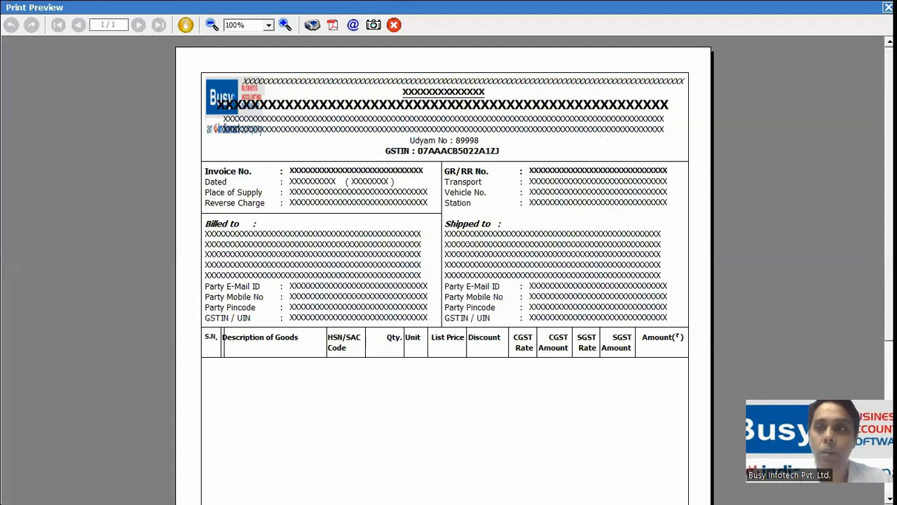
pyautogui.click(888, 7)
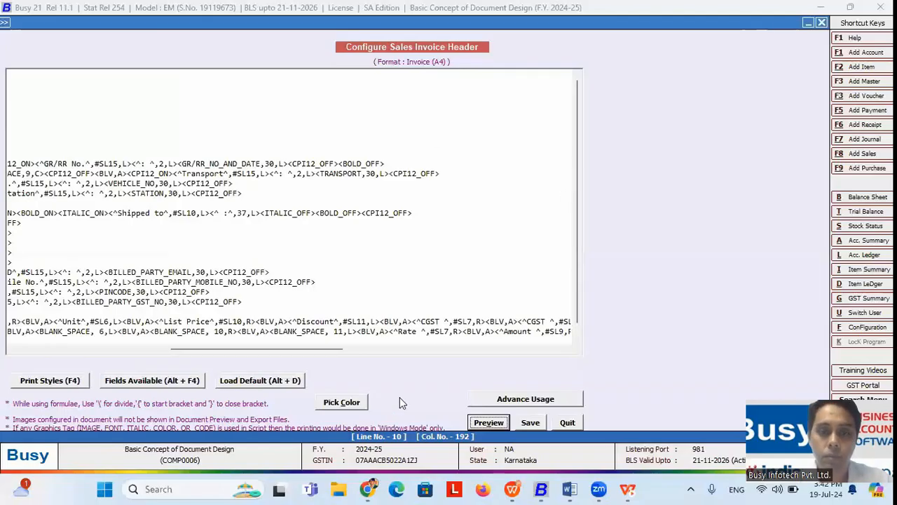
pyautogui.hotkey('alt', 'Tab')
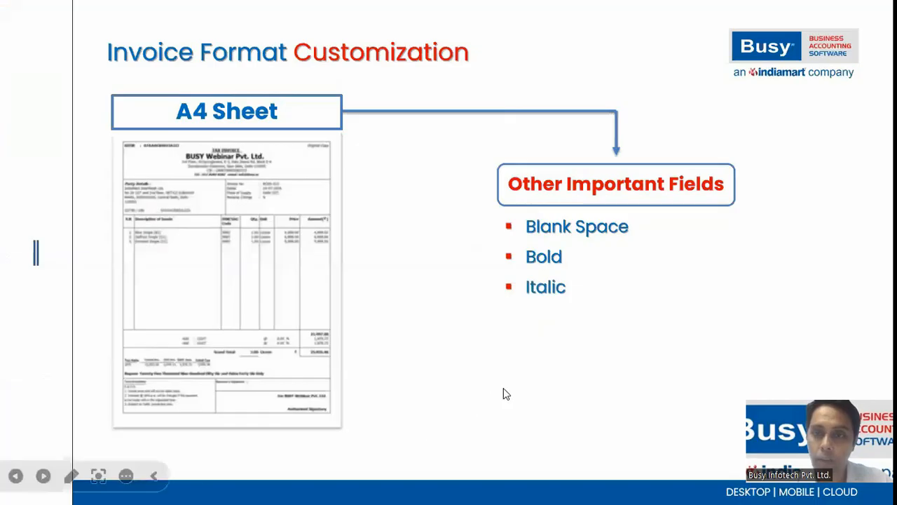
# Step: Return to Busy 21's invoice header script and scroll it fully left to show line beginnings
pyautogui.hotkey('alt', 'Tab')
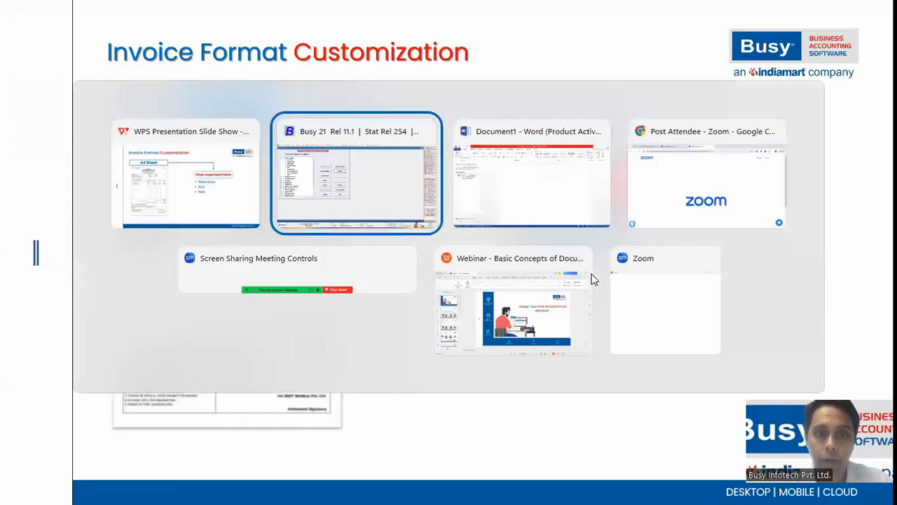
pyautogui.moveTo(203, 350); pyautogui.dragTo(42, 351)
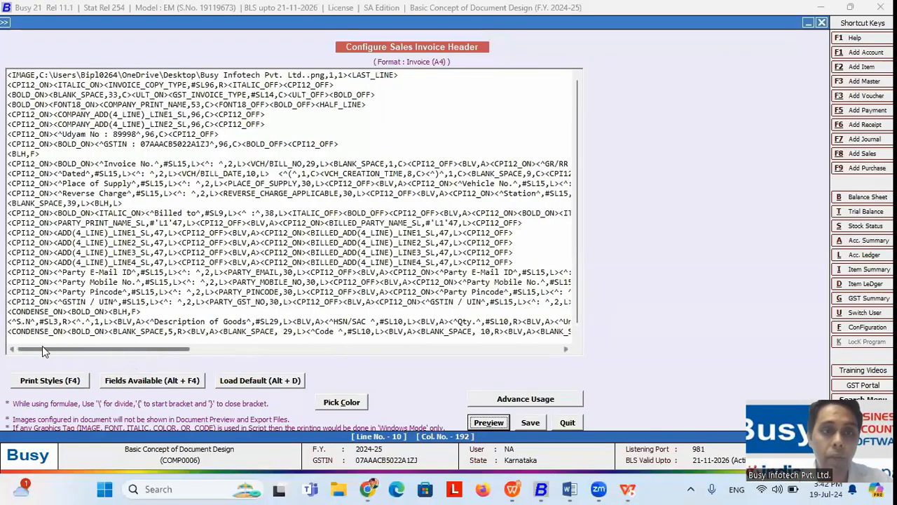
# Step: On the Invoice No. line, replace the opening bold tag with <ITALIC_ON>
pyautogui.click(96, 163)
pyautogui.press('BackSpace')
pyautogui.press('BackSpace')
pyautogui.press('BackSpace')
pyautogui.press('BackSpace')
pyautogui.press('BackSpace')
pyautogui.press('BackSpace')
pyautogui.press('BackSpace')
pyautogui.press('BackSpace')
pyautogui.press('BackSpace')
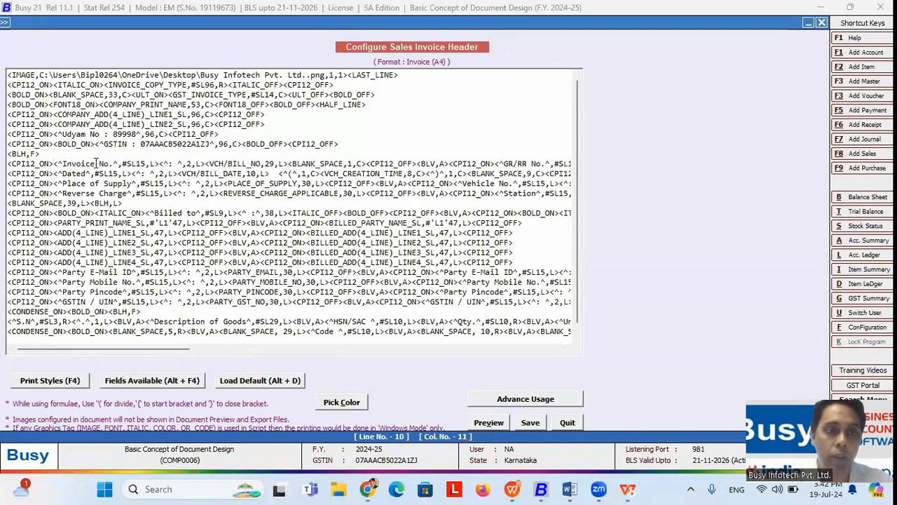
pyautogui.click(60, 385)
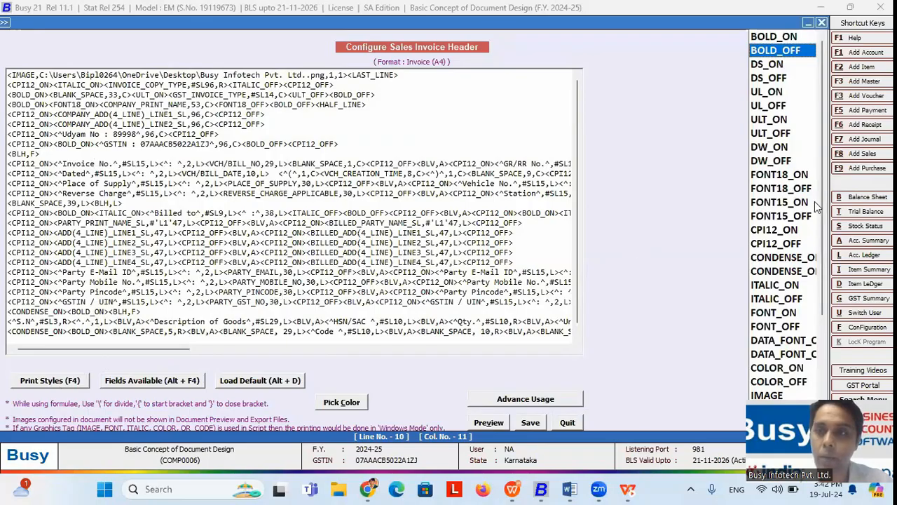
pyautogui.scroll(-1, 824, 231)
pyautogui.doubleClick(775, 257)
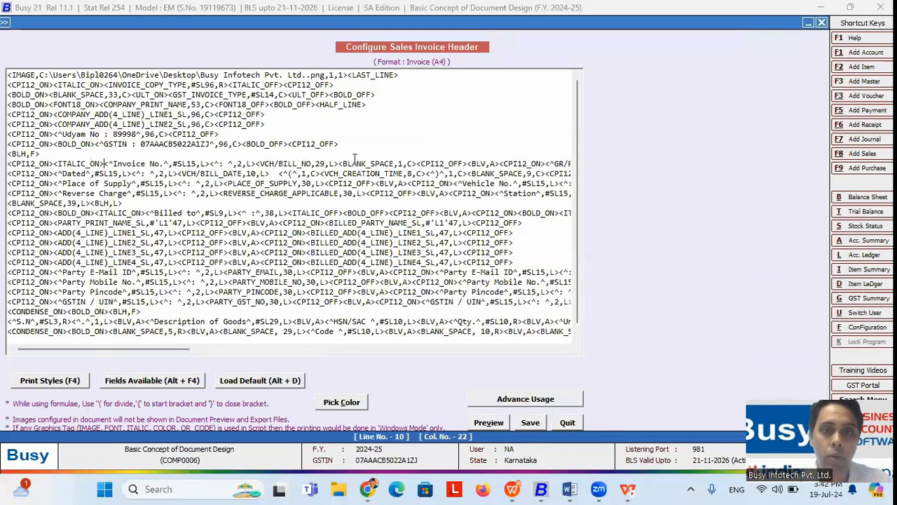
# Step: Replace the line's closing bold tag with <ITALIC_OFF> and check the italic labels in preview
pyautogui.moveTo(198, 344); pyautogui.dragTo(350, 345)
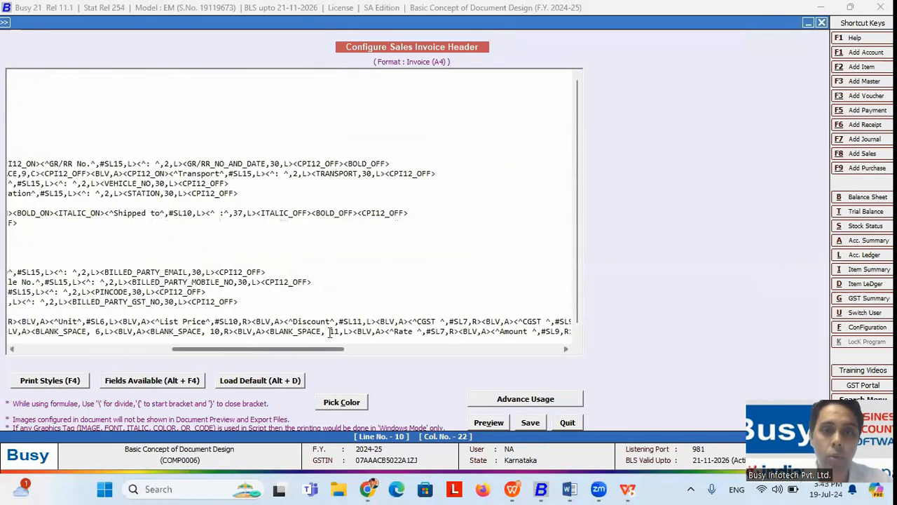
pyautogui.click(393, 163)
pyautogui.press('BackSpace')
pyautogui.press('BackSpace')
pyautogui.press('BackSpace')
pyautogui.press('BackSpace')
pyautogui.press('BackSpace')
pyautogui.press('BackSpace')
pyautogui.press('BackSpace')
pyautogui.press('BackSpace')
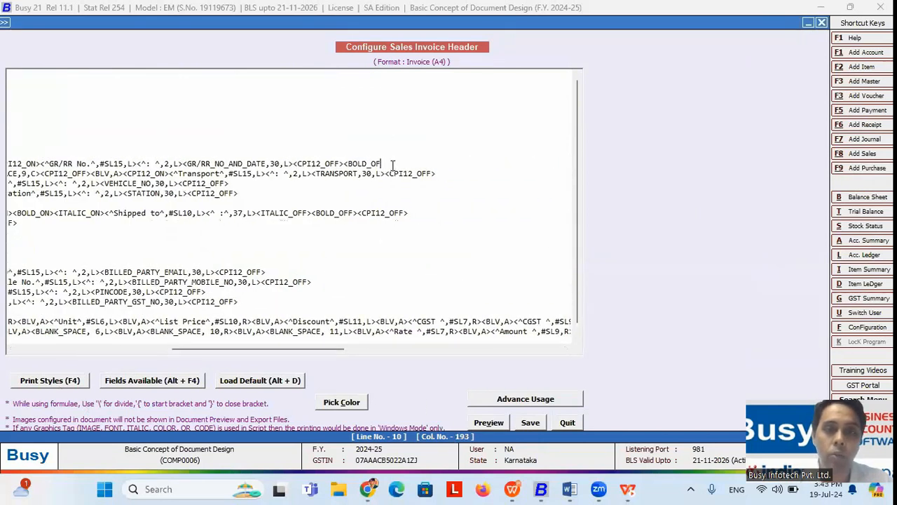
pyautogui.press('BackSpace')
pyautogui.press('BackSpace')
pyautogui.press('BackSpace')
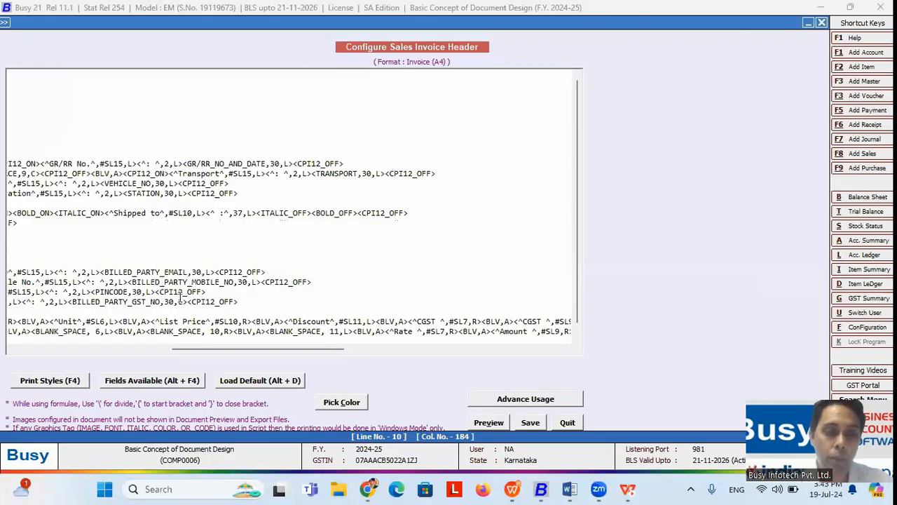
pyautogui.click(43, 381)
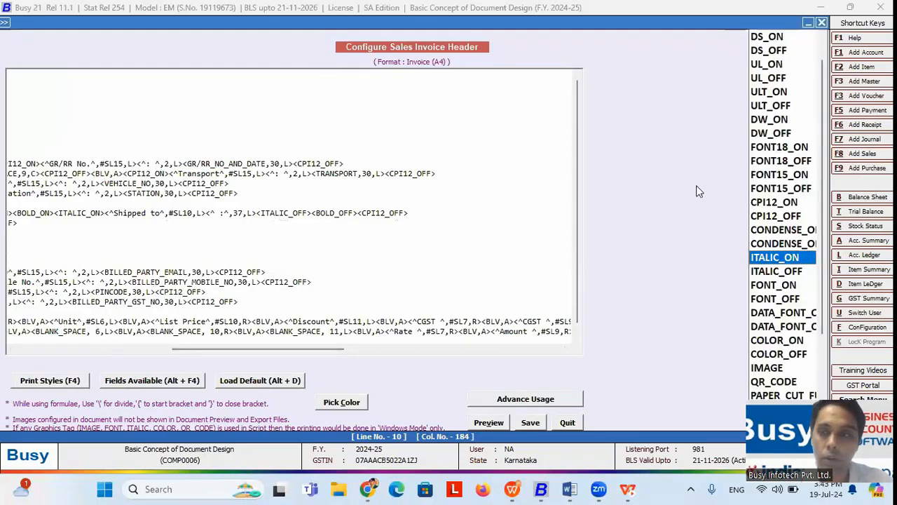
pyautogui.doubleClick(772, 272)
pyautogui.click(491, 422)
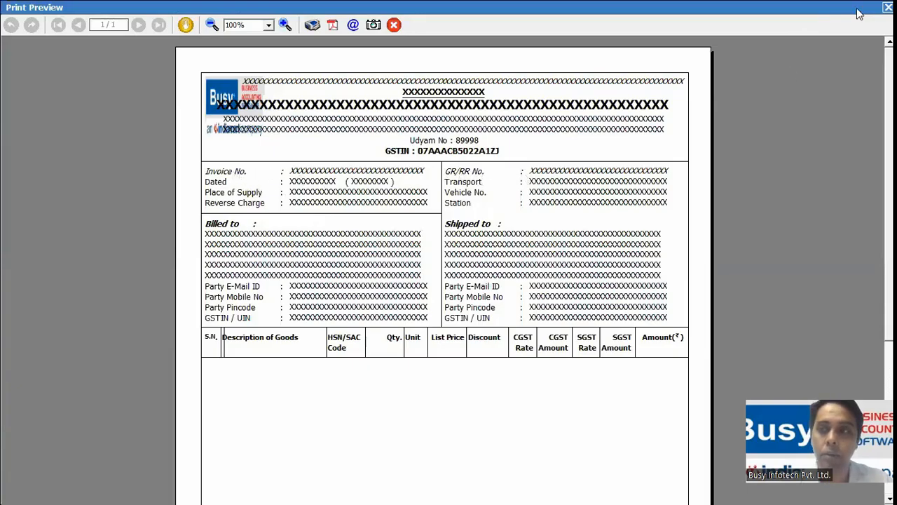
pyautogui.press('Escape')
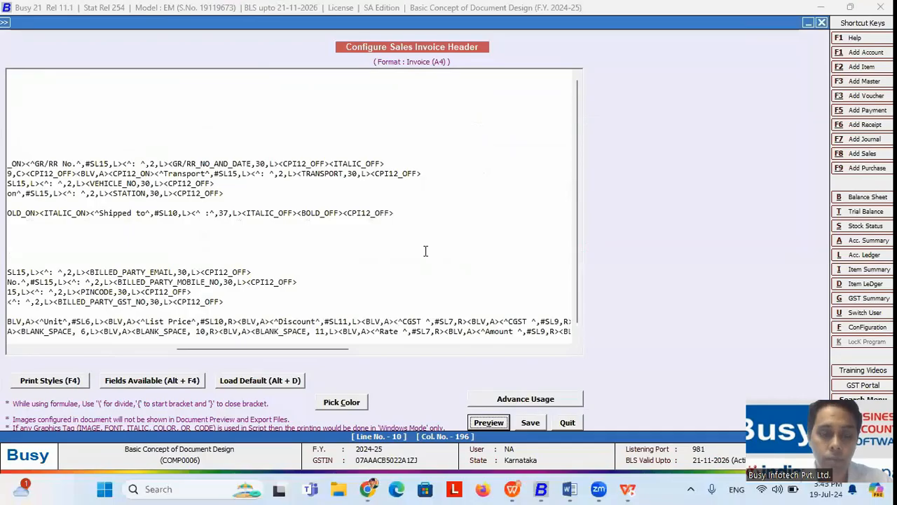
# Step: Reveal the Underline bullet on the slide, then return to the Busy header script's line starts
pyautogui.hotkey('alt', 'Tab')
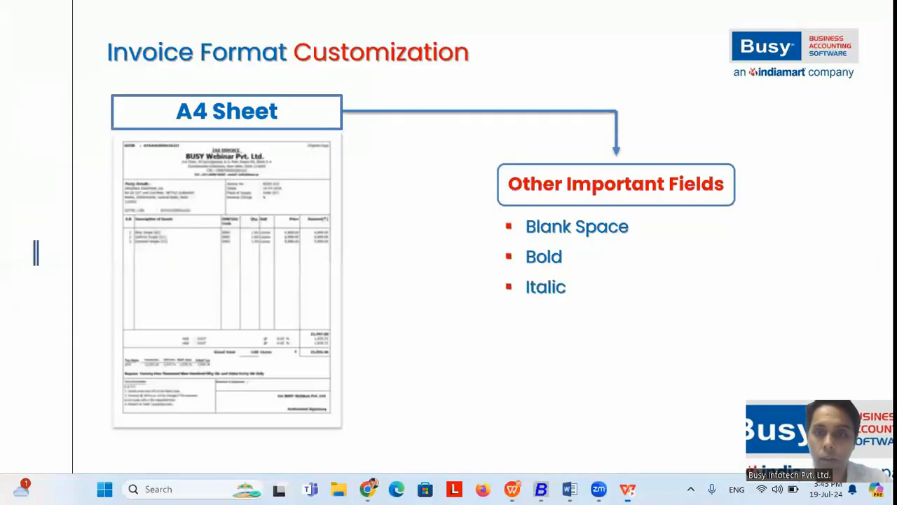
pyautogui.press('Right')
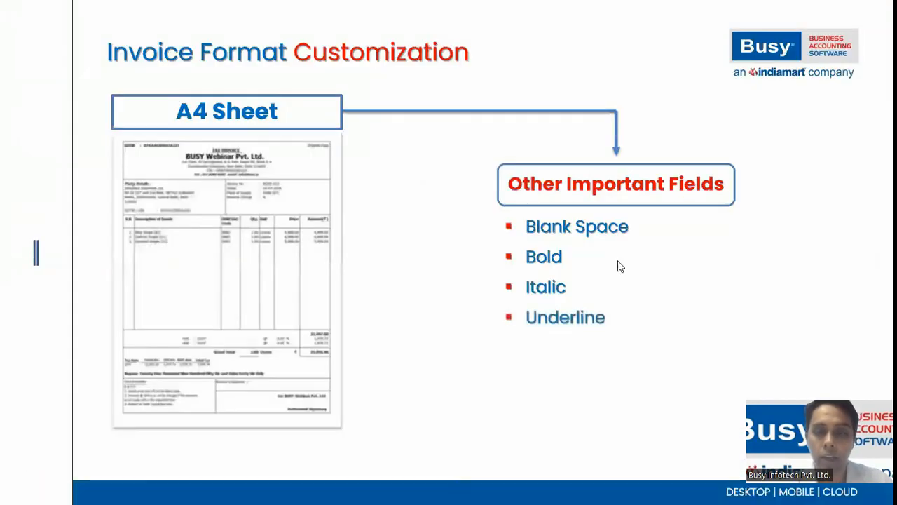
pyautogui.hotkey('alt', 'Tab')
pyautogui.moveTo(248, 354); pyautogui.dragTo(47, 349)
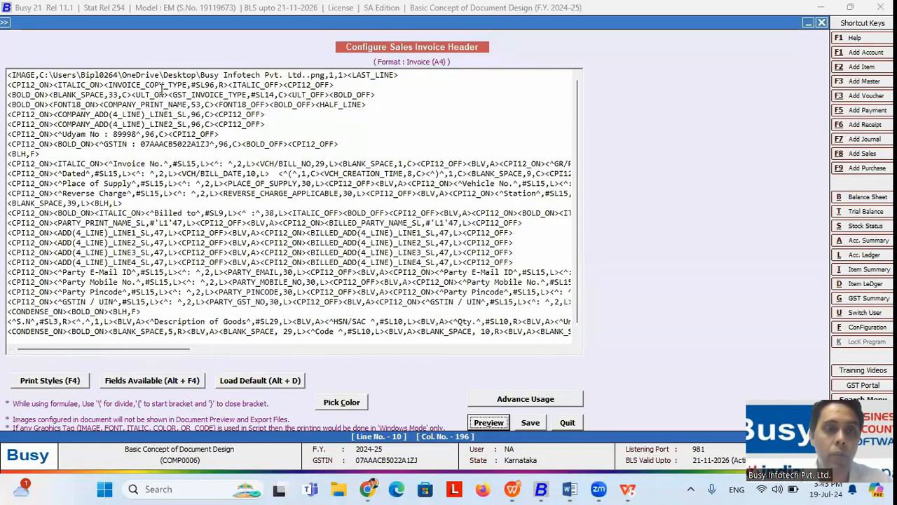
# Step: Insert <UL_ON> after <FONT18_ON> on the company name line 4
pyautogui.click(99, 103)
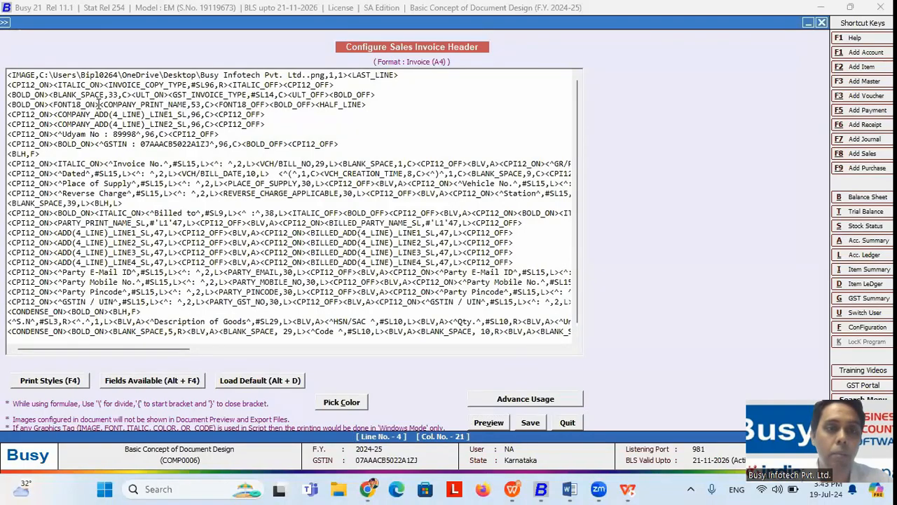
pyautogui.click(70, 384)
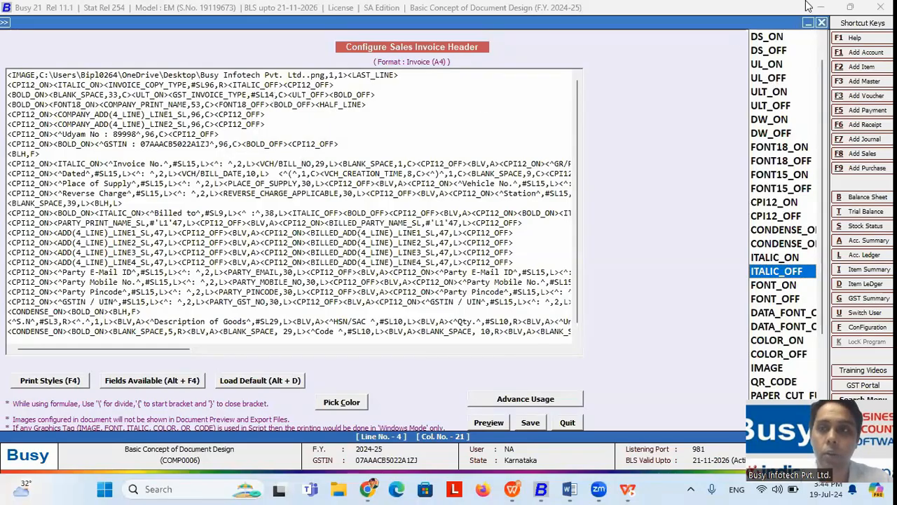
pyautogui.press('Escape')
pyautogui.click(527, 272)
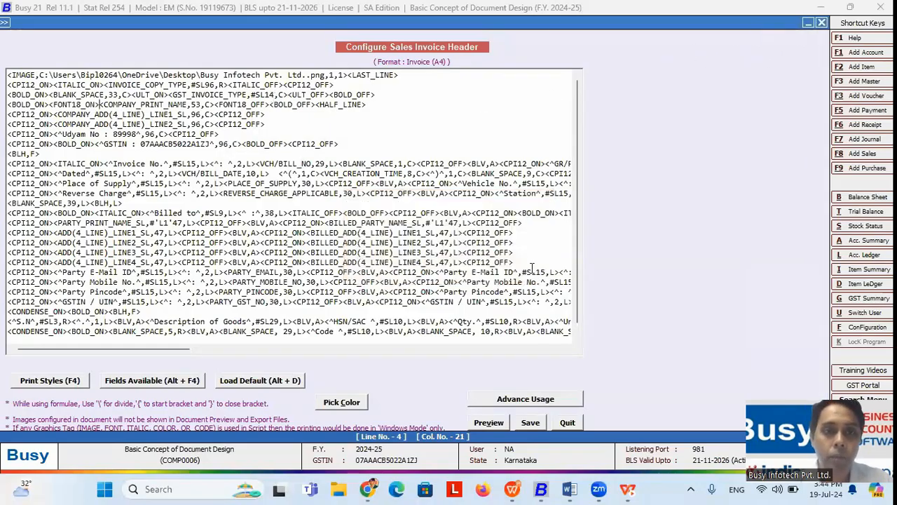
pyautogui.doubleClick(196, 104)
pyautogui.click(99, 111)
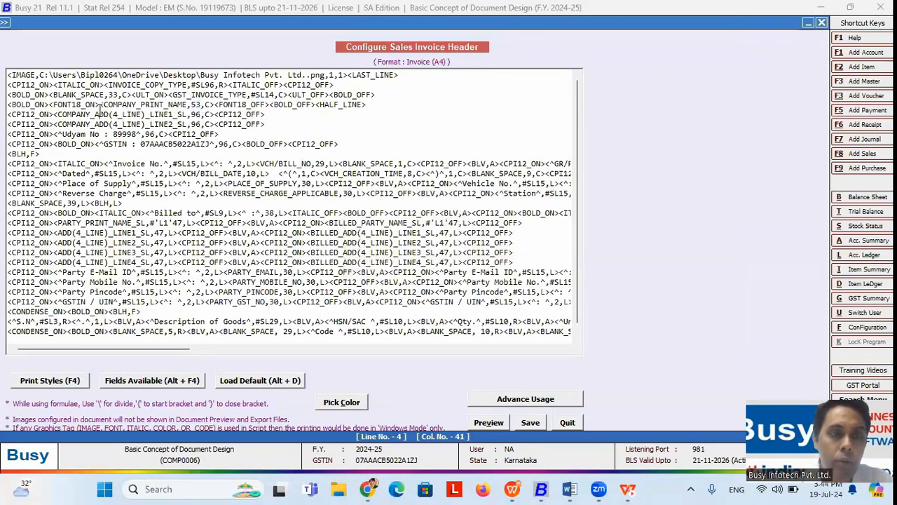
pyautogui.click(52, 380)
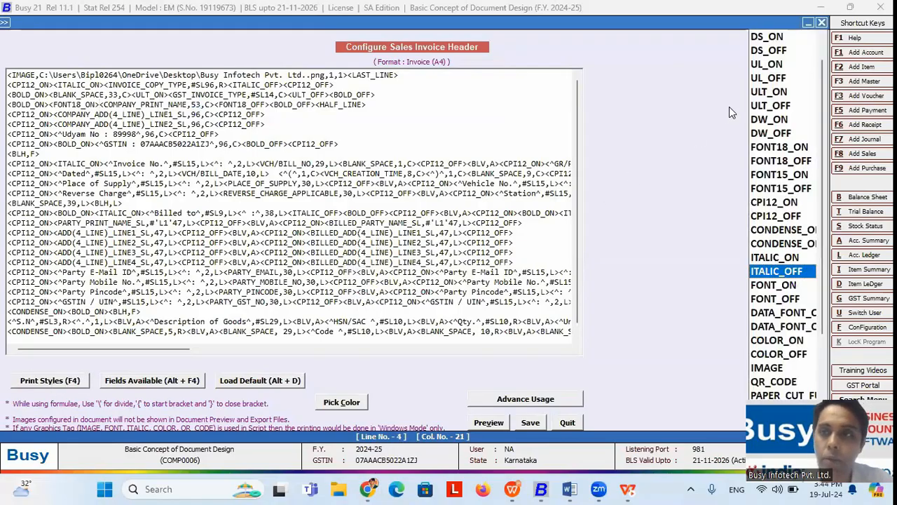
pyautogui.click(764, 64)
pyautogui.press('Return')
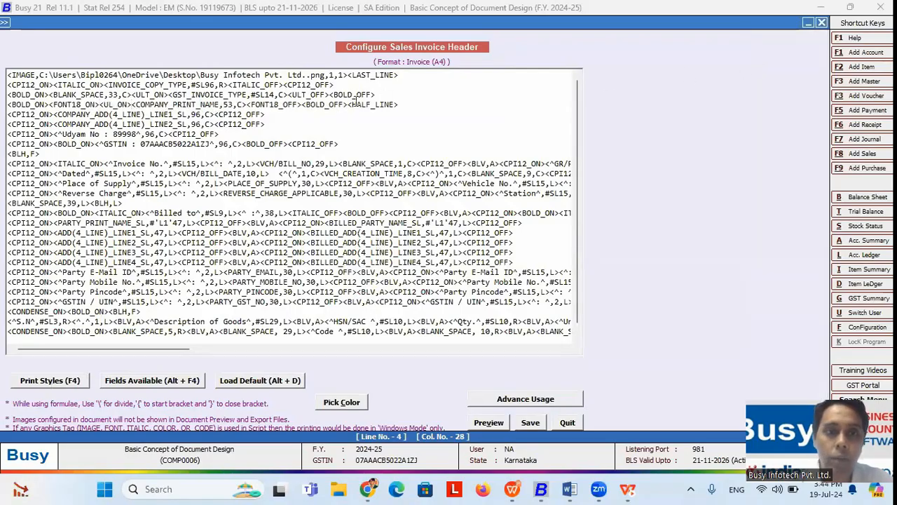
# Step: Insert <UL_OFF> after the 53,C> company name field and preview the underlined name
pyautogui.click(231, 105)
pyautogui.moveTo(229, 105); pyautogui.dragTo(225, 104)
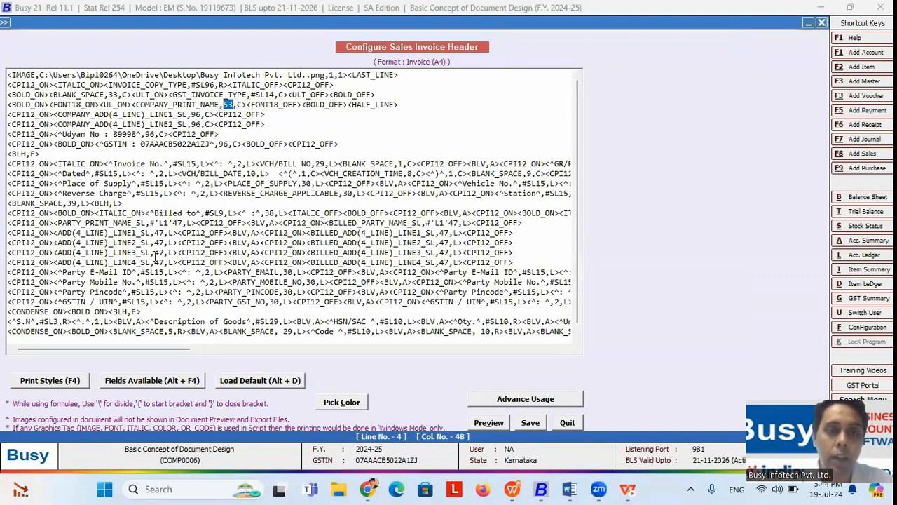
pyautogui.click(247, 104)
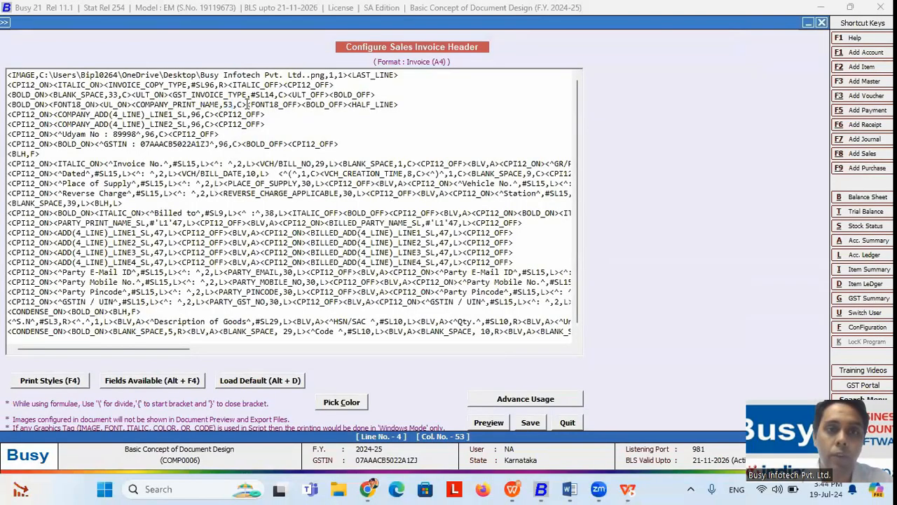
pyautogui.click(61, 382)
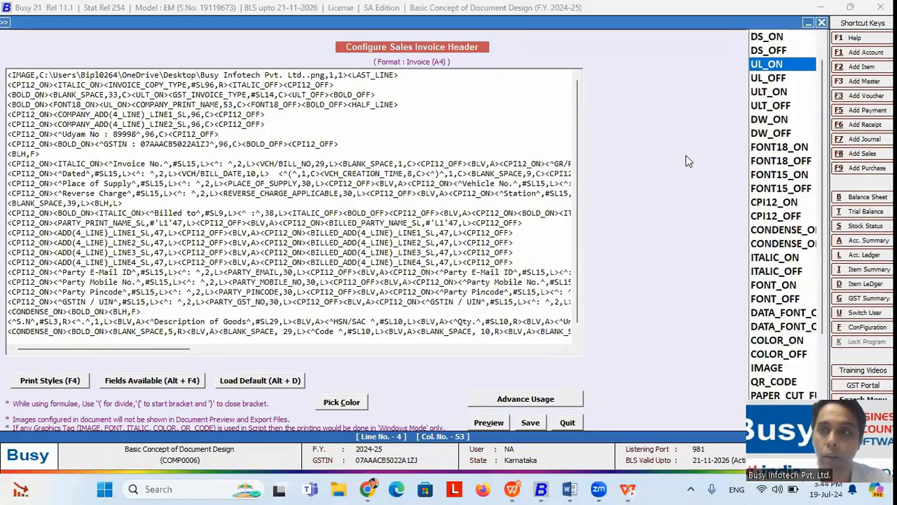
pyautogui.click(769, 80)
pyautogui.doubleClick(770, 80)
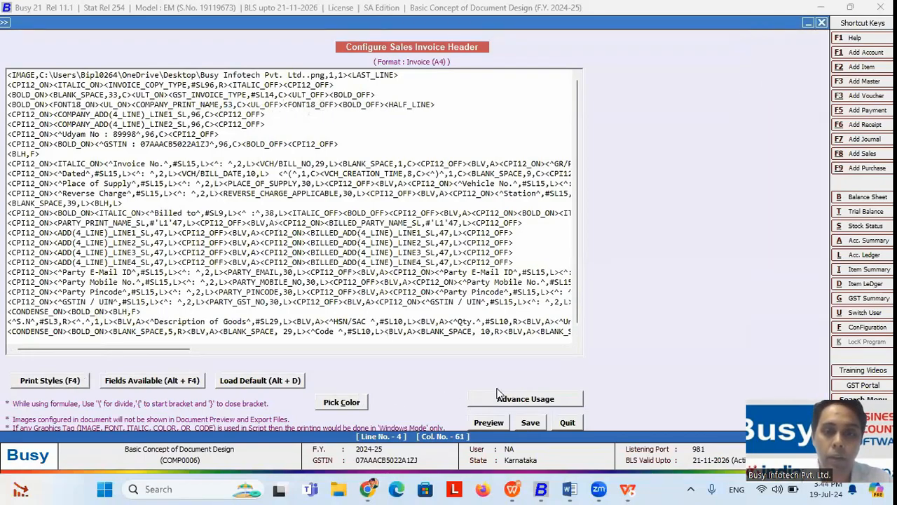
pyautogui.click(488, 423)
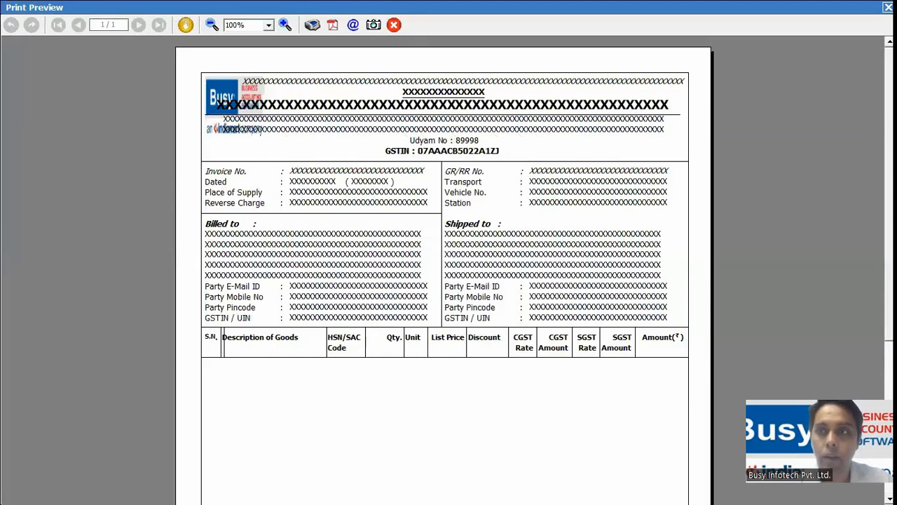
# Step: Save the header script, leave document configuration, and open a sales voucher for modifying
pyautogui.press('Escape')
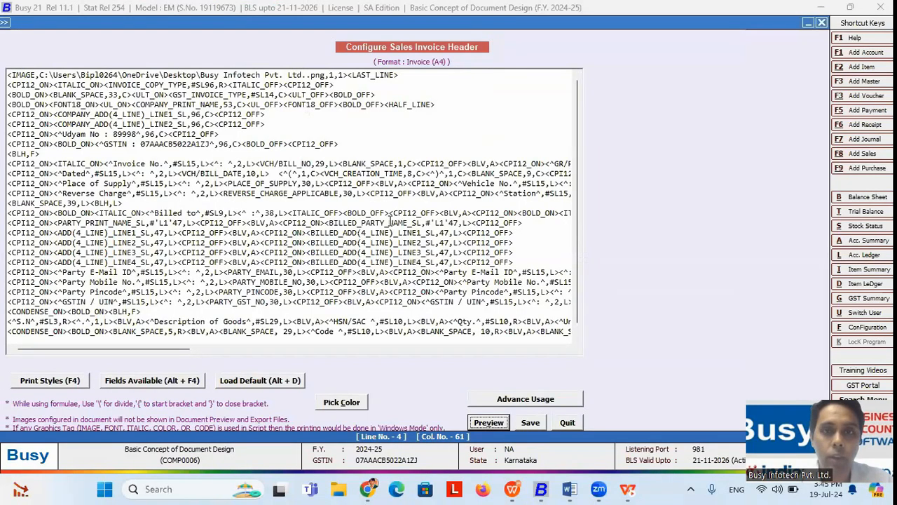
pyautogui.click(531, 423)
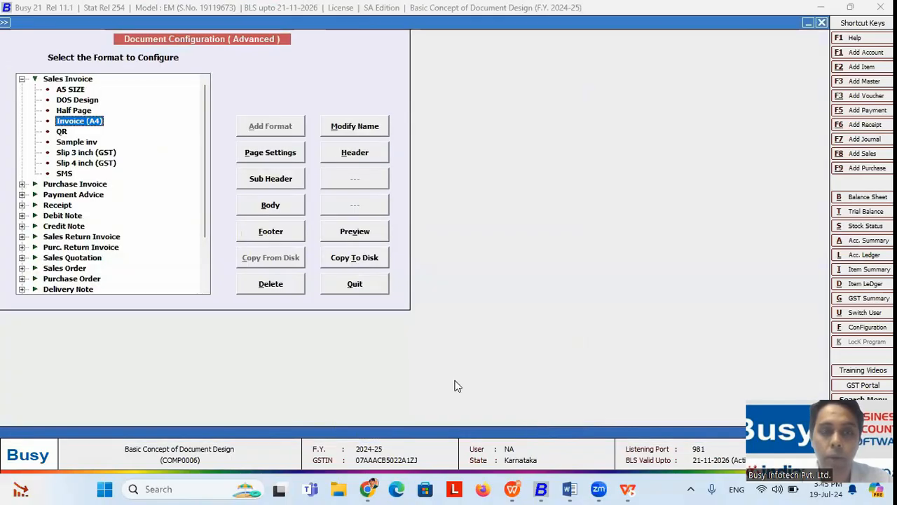
pyautogui.click(354, 283)
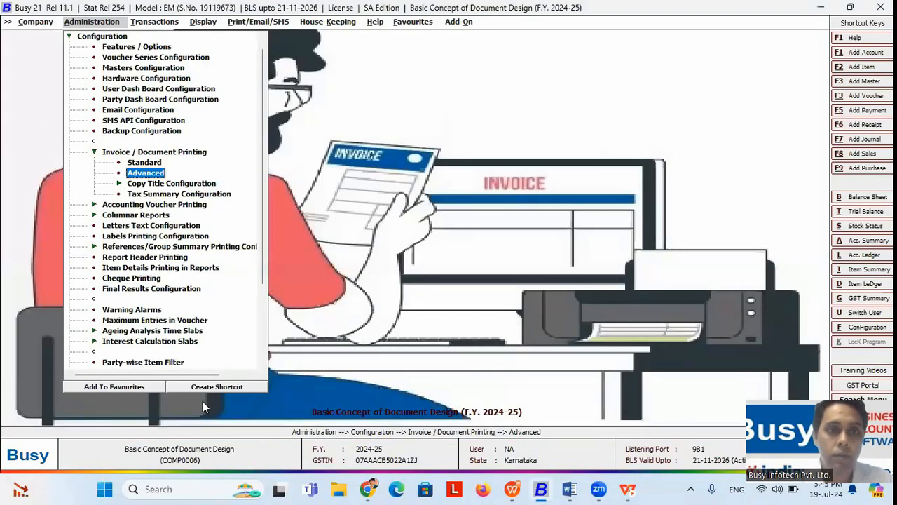
pyautogui.press('Right')
pyautogui.press('Right')
pyautogui.press('Left')
pyautogui.press('Return')
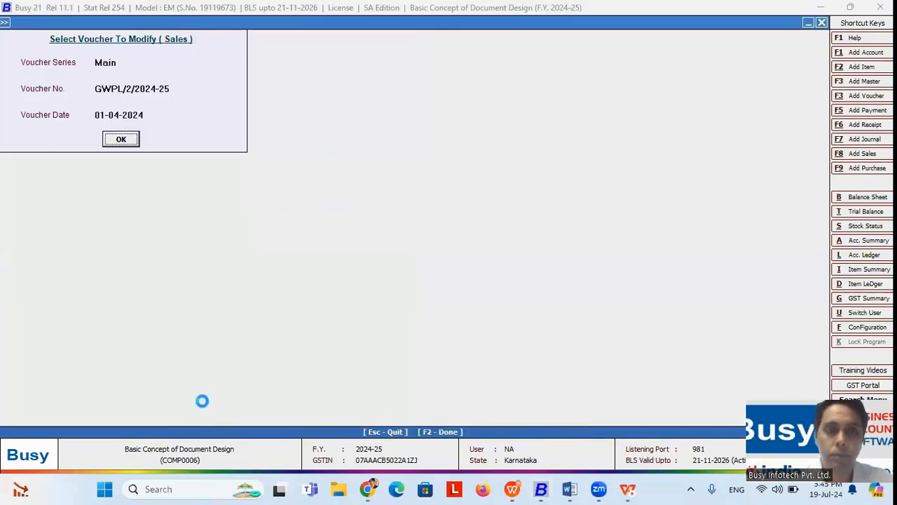
# Step: Preview the voucher as a Sales Invoice in the Invoice (A4) format
pyautogui.hotkey('alt', 'p')
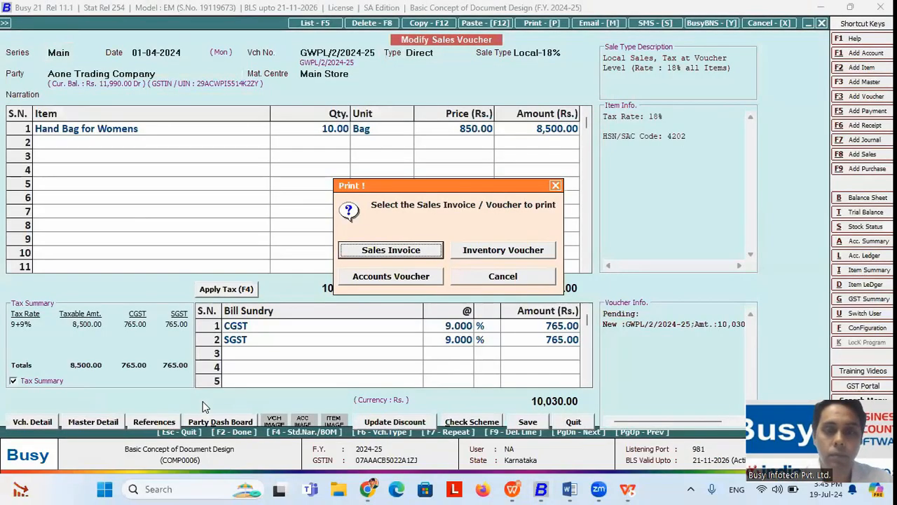
pyautogui.click(372, 251)
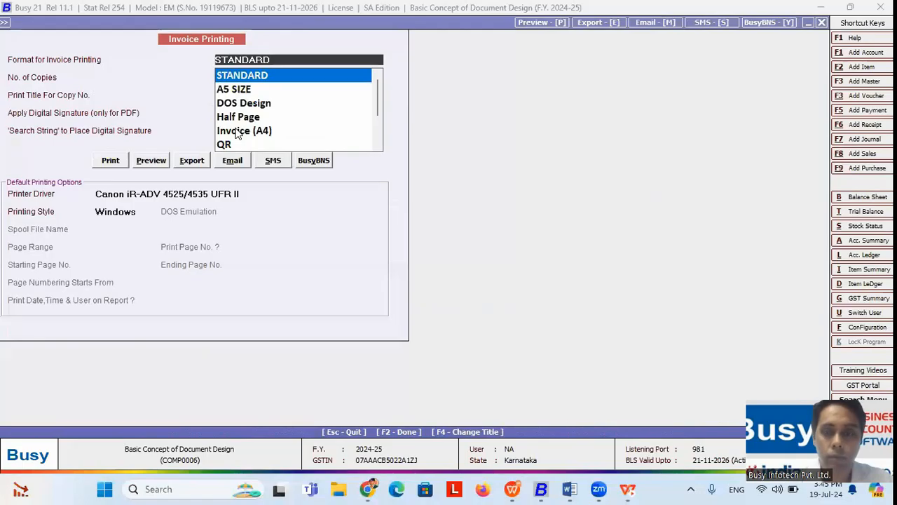
pyautogui.press('Down')
pyautogui.press('Down')
pyautogui.doubleClick(237, 132)
pyautogui.click(156, 160)
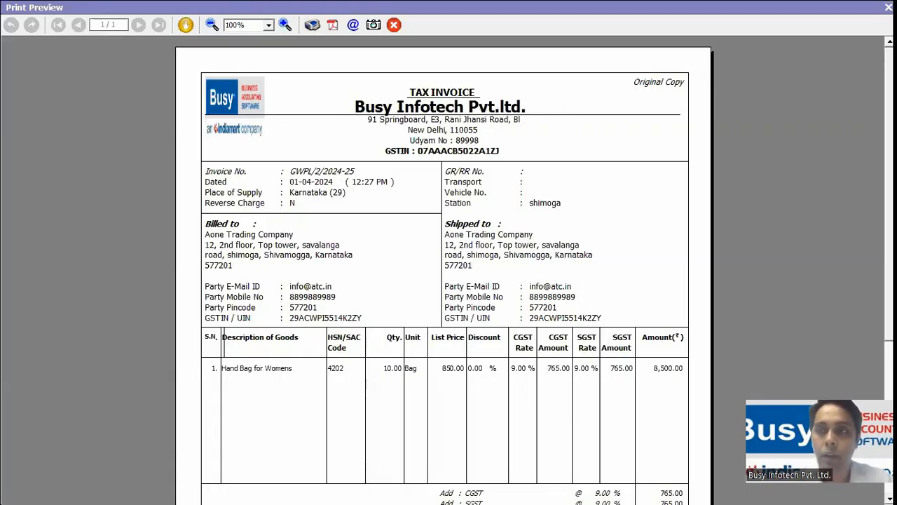
pyautogui.press('Escape')
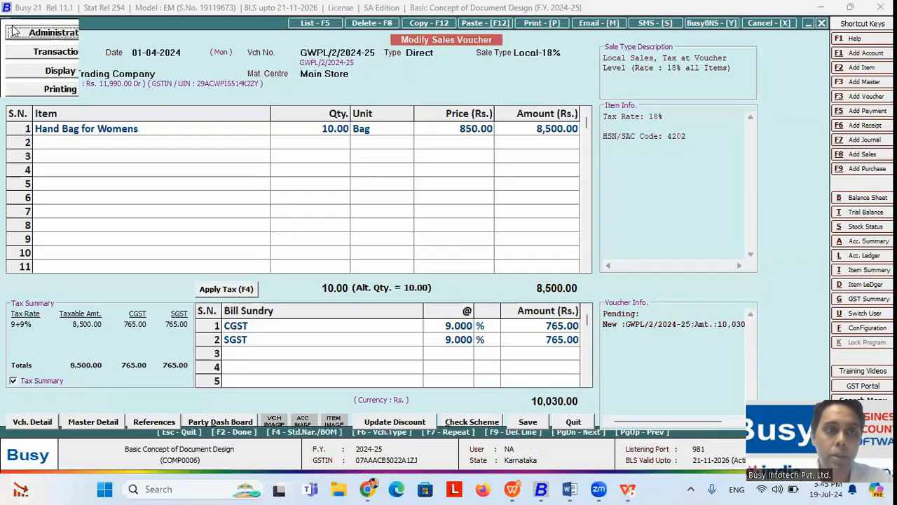
# Step: Open the header script of the Sales Invoice's Invoice (A4) format in Advanced configuration
pyautogui.click(15, 32)
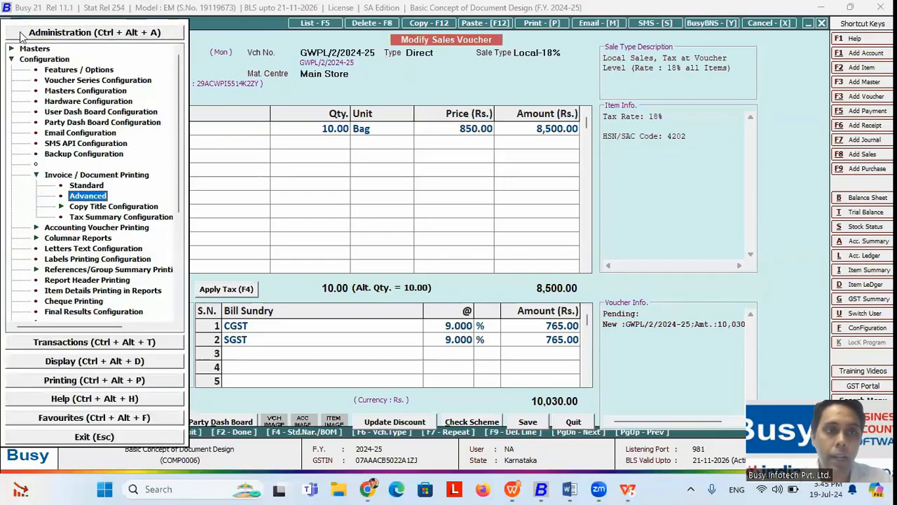
pyautogui.click(90, 198)
pyautogui.click(21, 79)
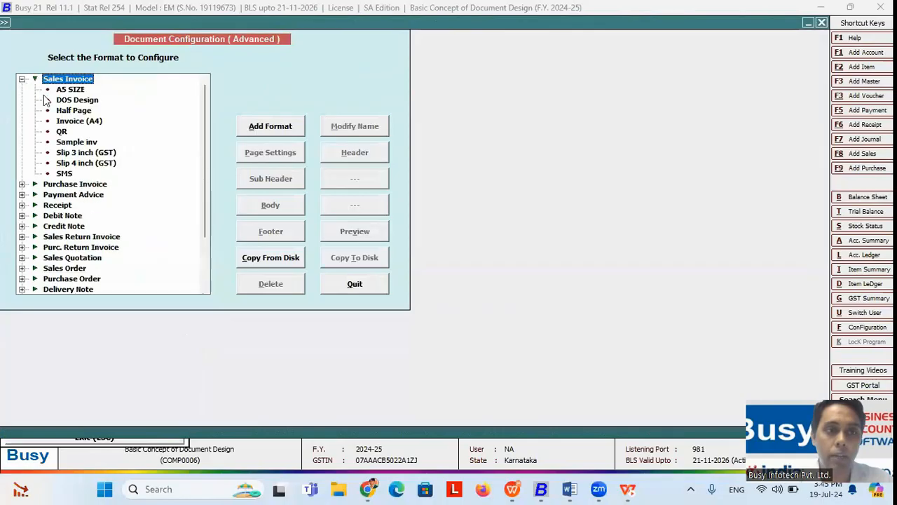
pyautogui.click(78, 121)
pyautogui.click(354, 160)
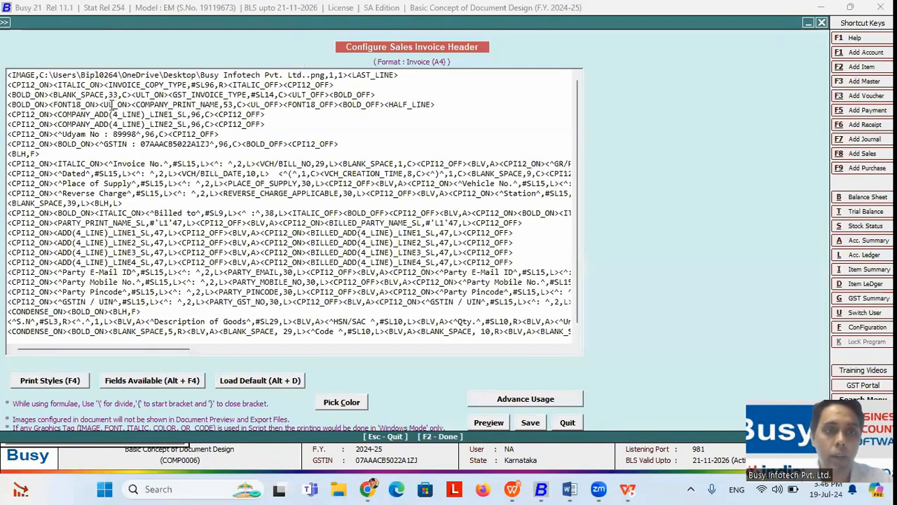
# Step: Change the company name line's closing tag to <ULT_OFF>, save, and quit configuration
pyautogui.click(111, 105)
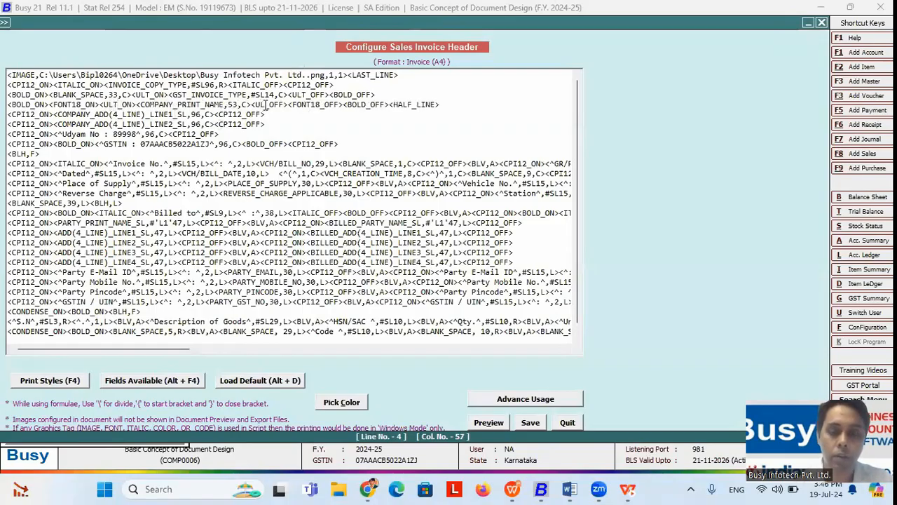
pyautogui.write('T')
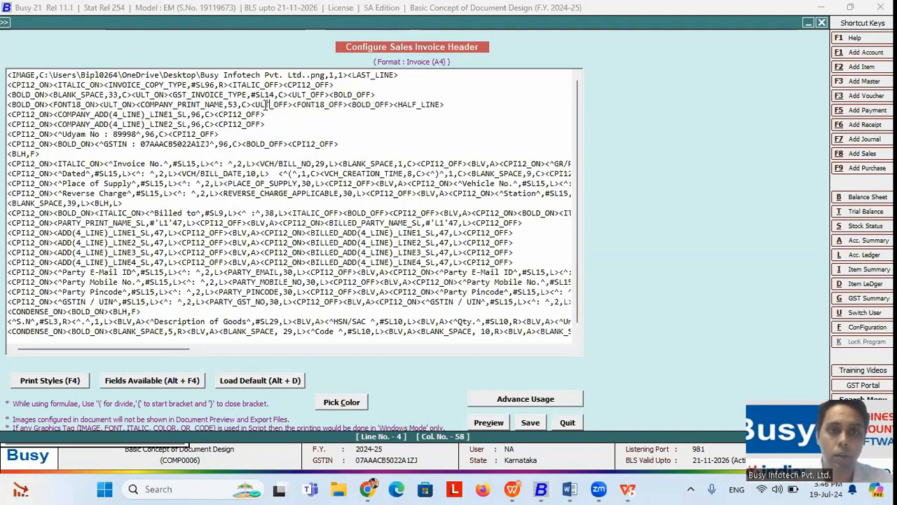
pyautogui.click(530, 423)
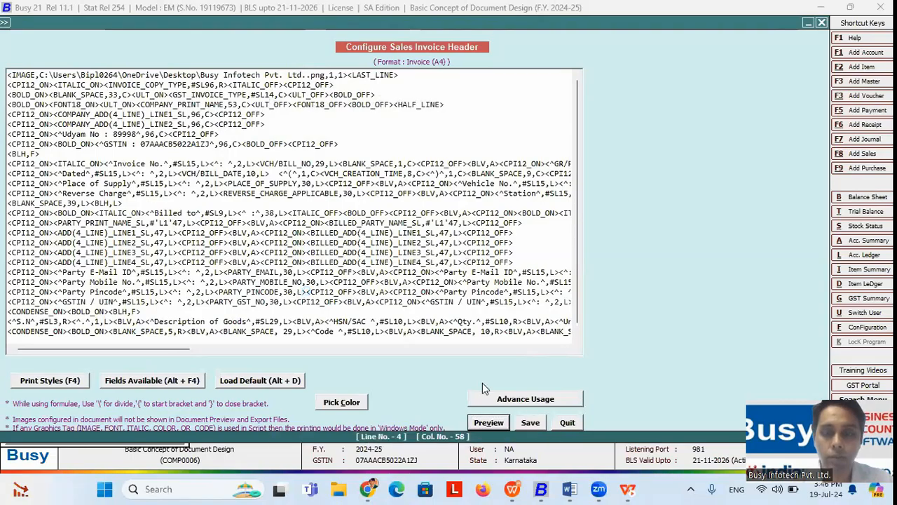
pyautogui.press('Escape')
pyautogui.click(335, 280)
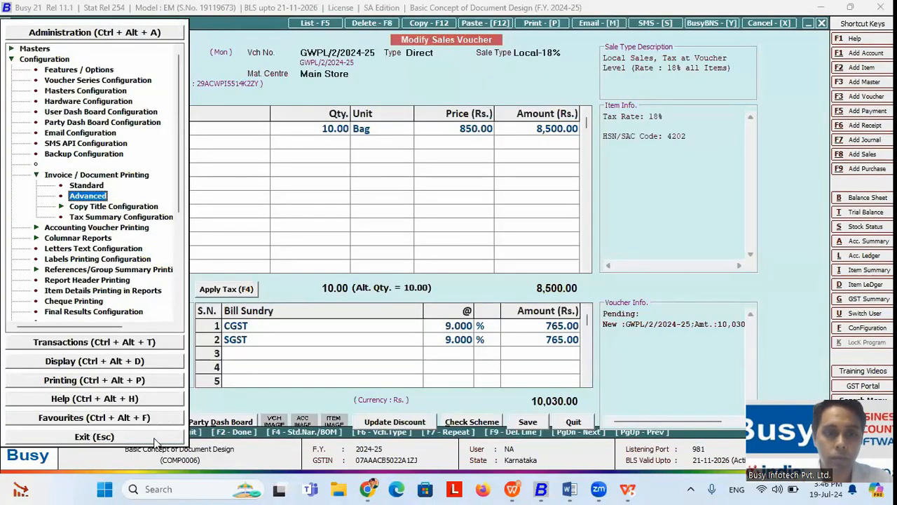
# Step: Preview the sales invoice in Invoice (A4) format with the corrected header
pyautogui.click(155, 438)
pyautogui.press('Escape')
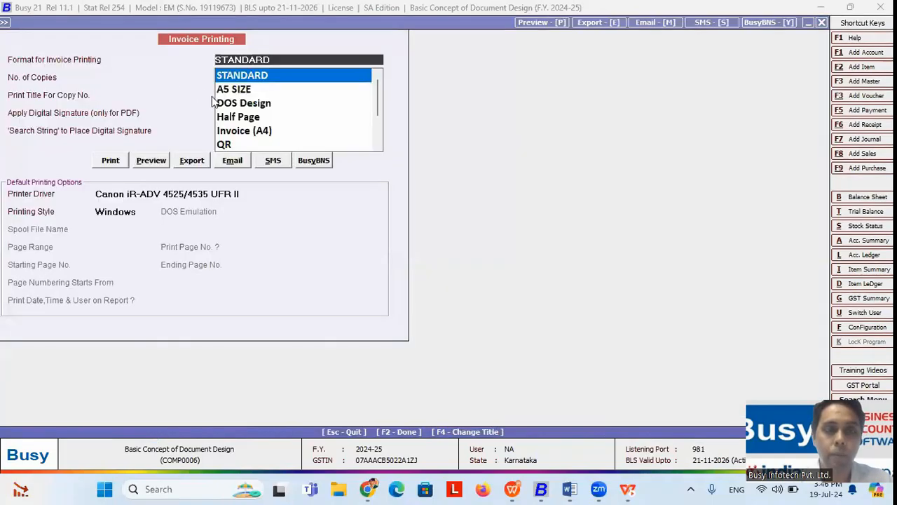
pyautogui.click(231, 132)
pyautogui.click(153, 162)
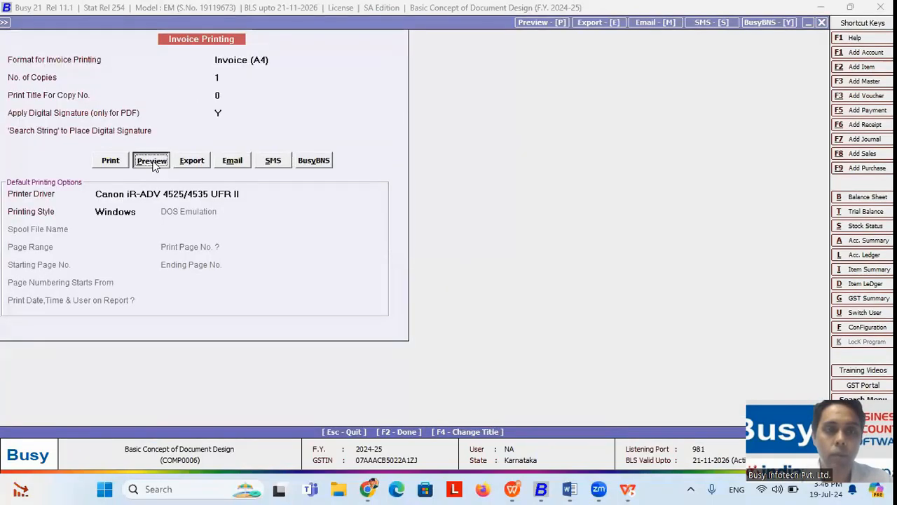
pyautogui.click(152, 161)
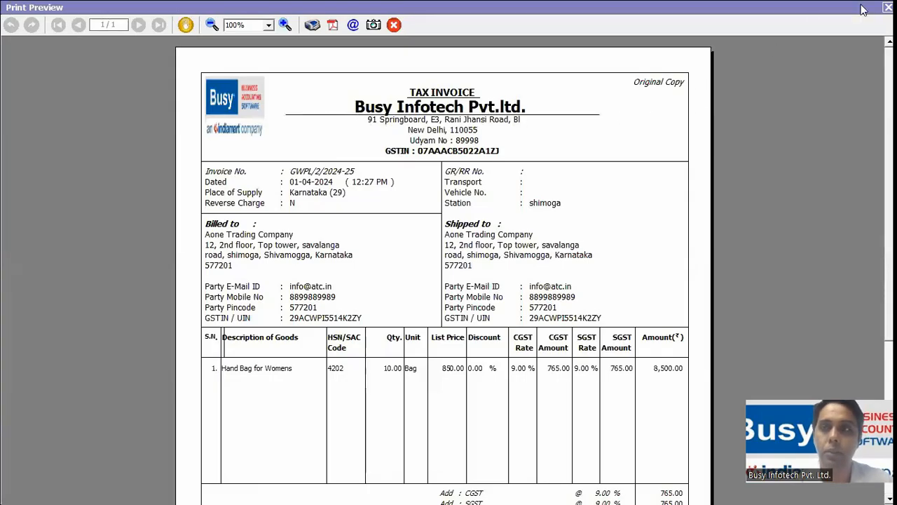
pyautogui.press('Escape')
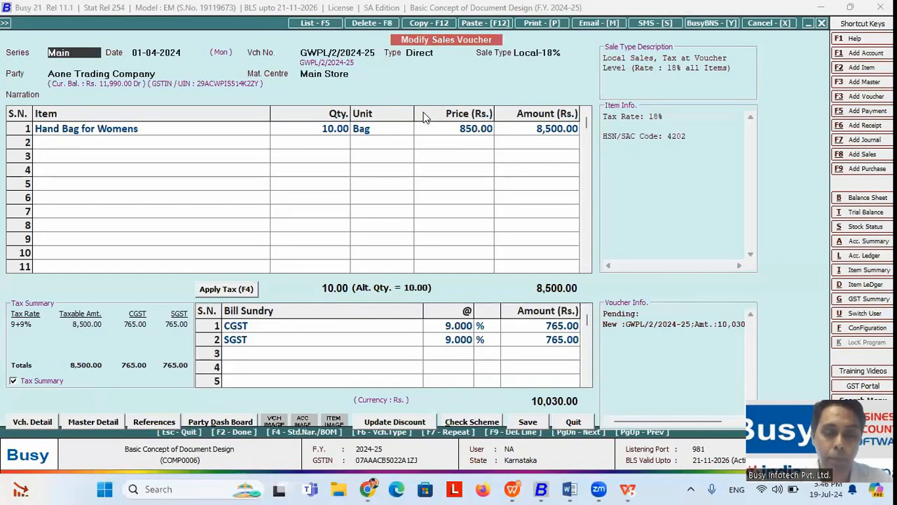
# Step: Quit the sales voucher to the main company screen and switch to the slide show
pyautogui.press('Escape')
pyautogui.press('Return')
pyautogui.press('Escape')
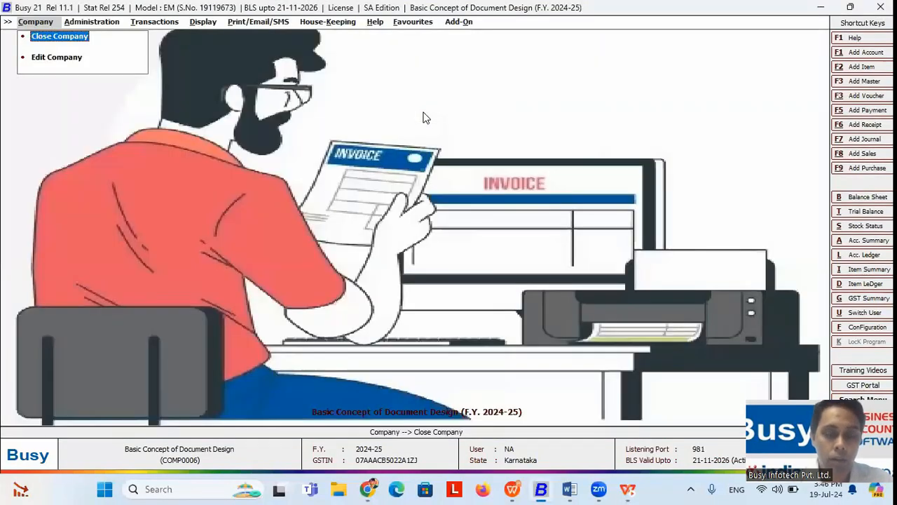
pyautogui.hotkey('alt', 'Tab')
pyautogui.hotkey('alt', 'Tab')
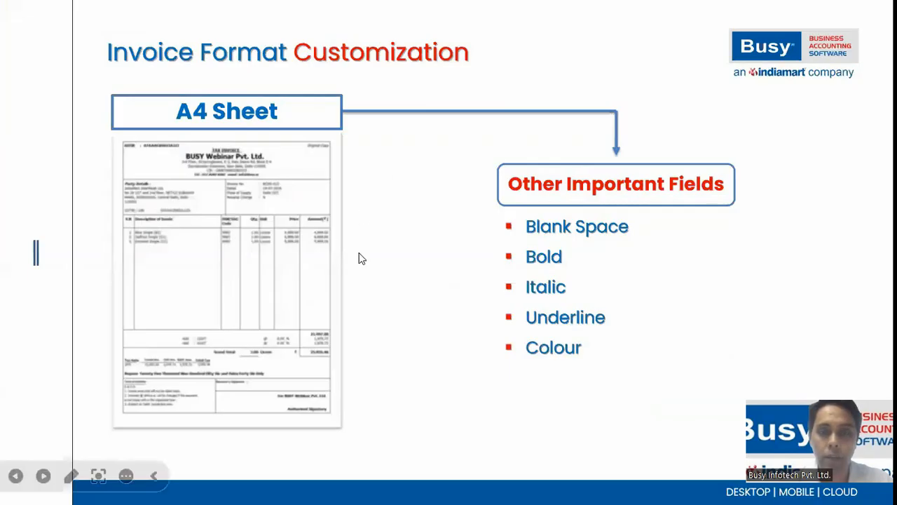
# Step: After viewing the five-point Other Important Fields slide, switch back to Busy 21
pyautogui.hotkey('alt', 'Tab')
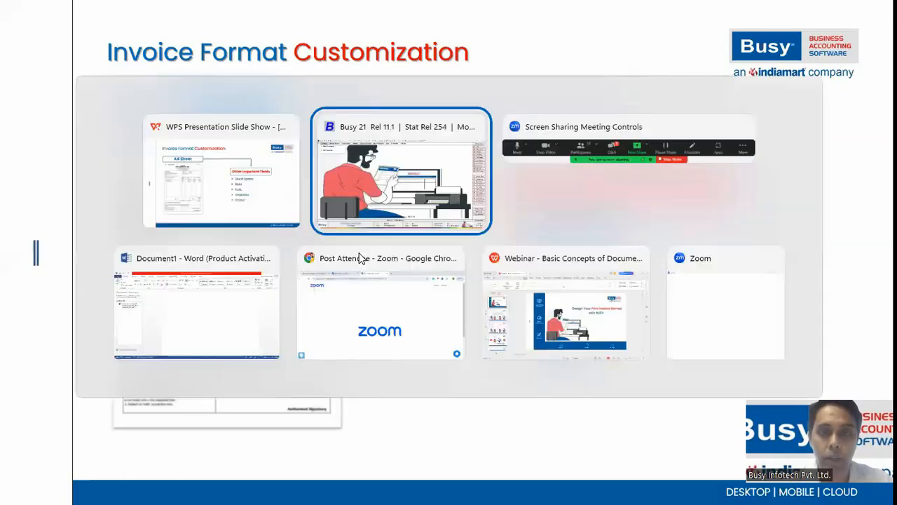
# Step: In Advanced invoice printing, select the Sales Invoice format Sample inv and open its Header script
pyautogui.press('Right')
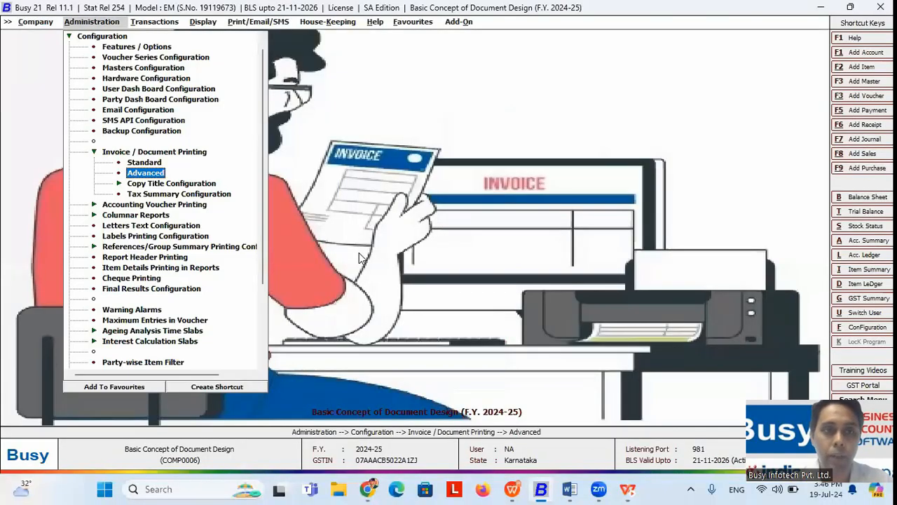
pyautogui.press('Return')
pyautogui.press('Right')
pyautogui.press('Down')
pyautogui.press('Down')
pyautogui.press('Down')
pyautogui.press('Down')
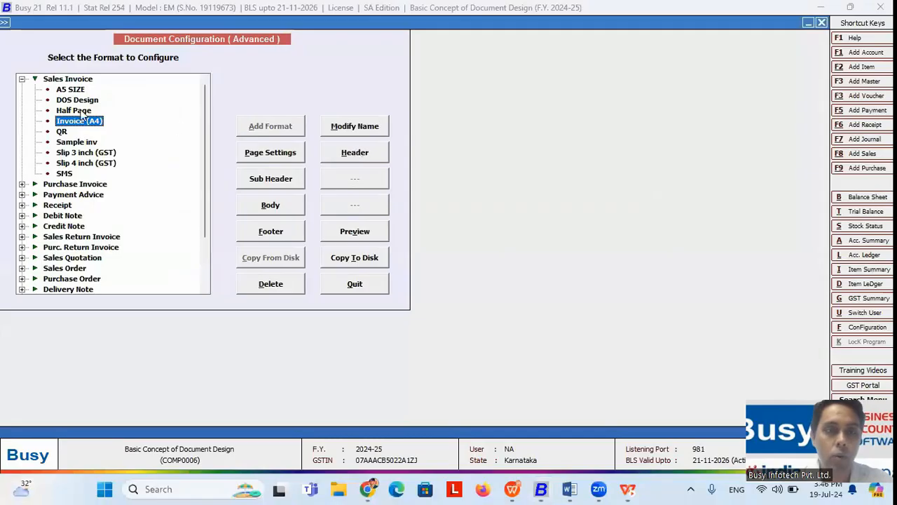
pyautogui.click(79, 143)
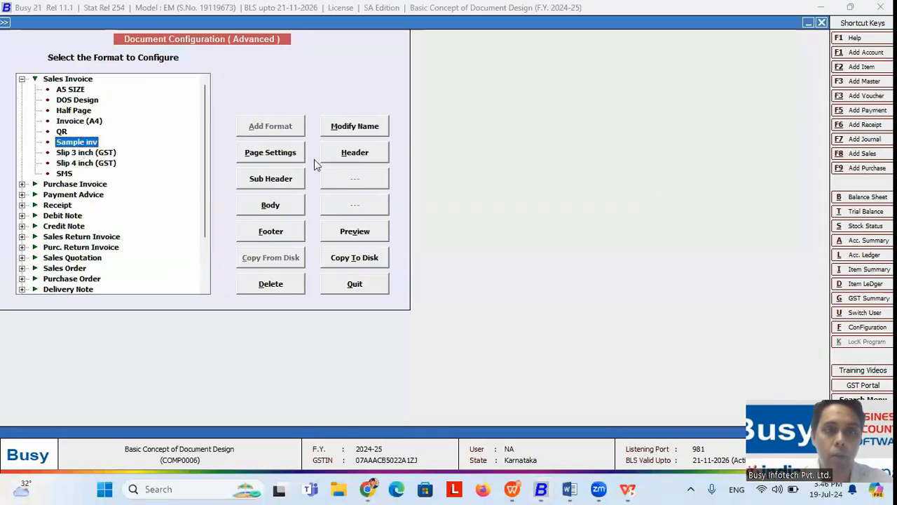
pyautogui.click(344, 153)
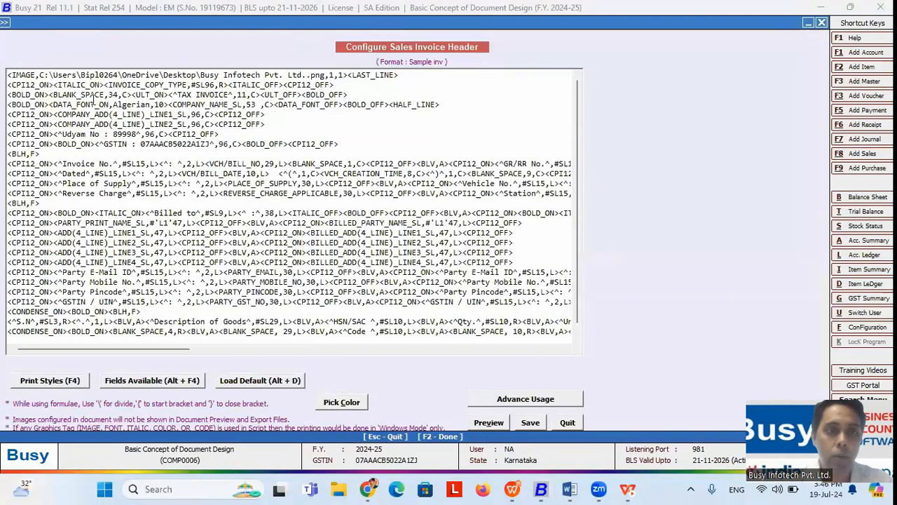
# Step: Insert a COLOR_ON tag after the Algerian font tag on line 4
pyautogui.click(168, 104)
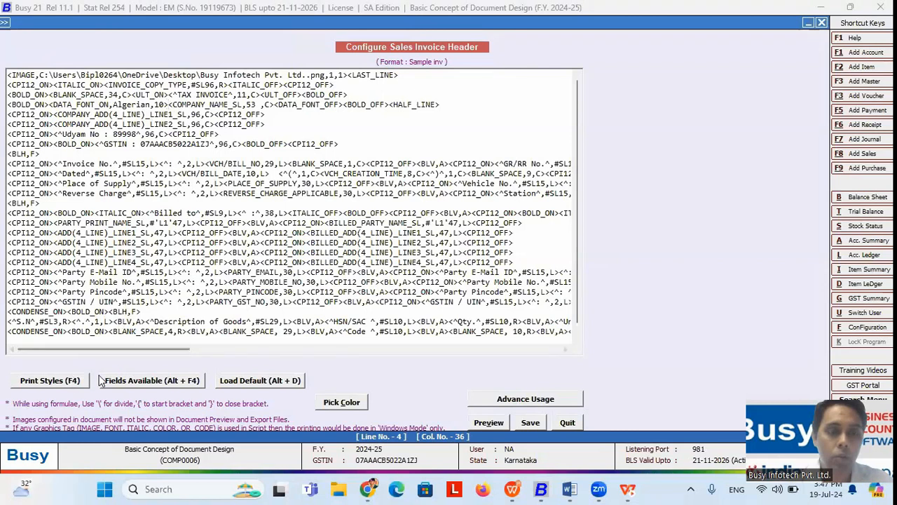
pyautogui.click(66, 382)
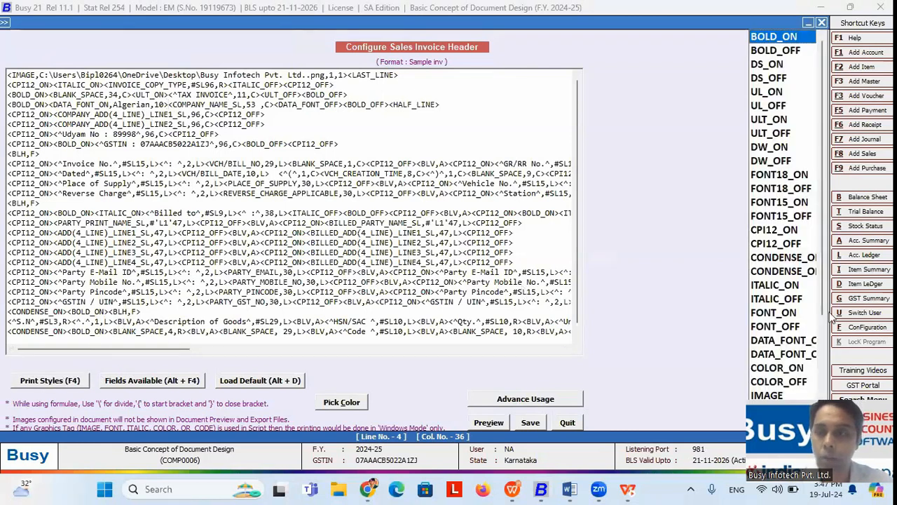
pyautogui.click(779, 369)
pyautogui.doubleClick(780, 368)
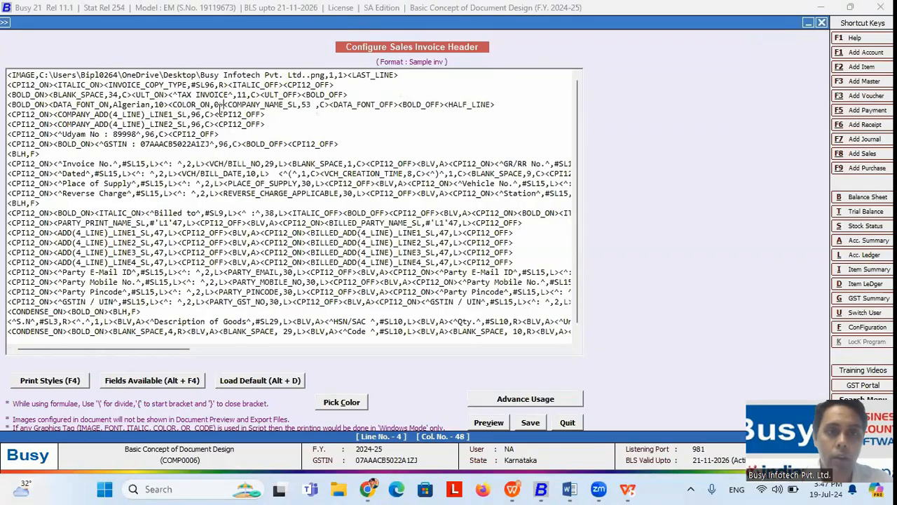
# Step: Pick green, copy its code 65280, and replace the colour value 0 with it
pyautogui.click(340, 403)
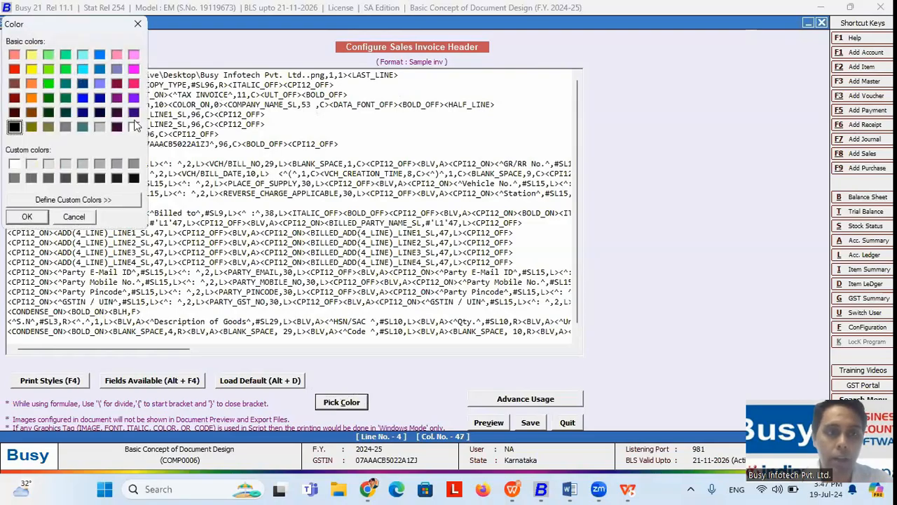
pyautogui.click(48, 84)
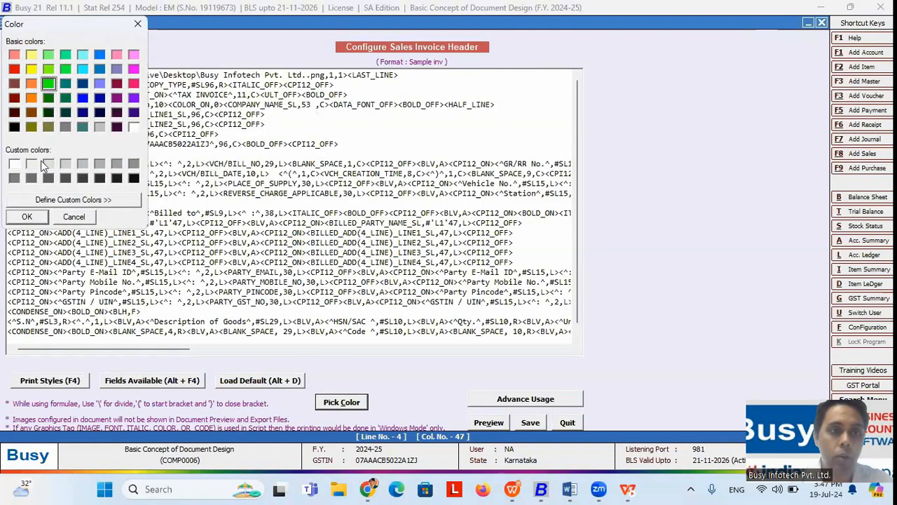
pyautogui.click(26, 217)
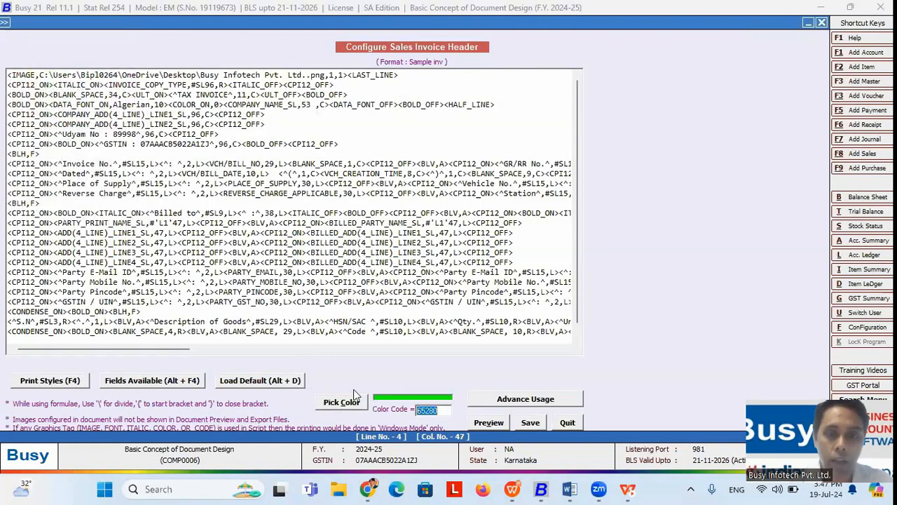
pyautogui.rightClick(430, 409)
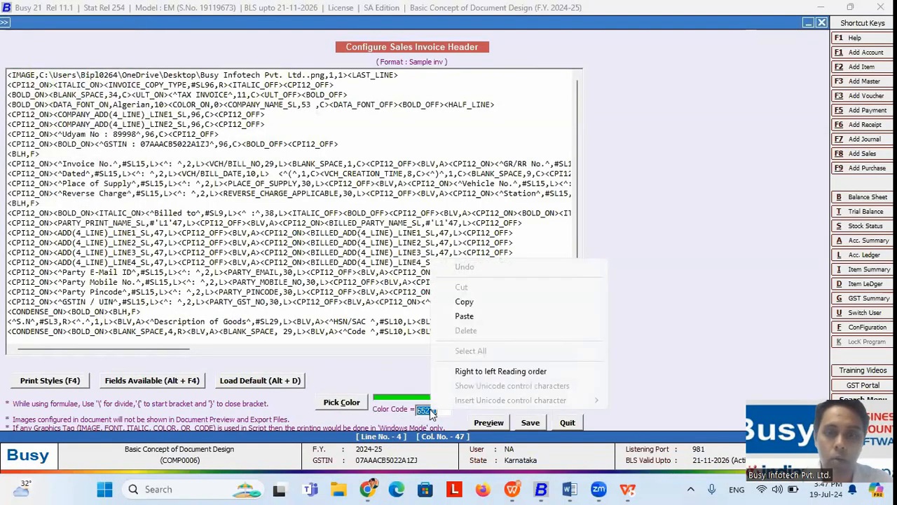
pyautogui.click(475, 301)
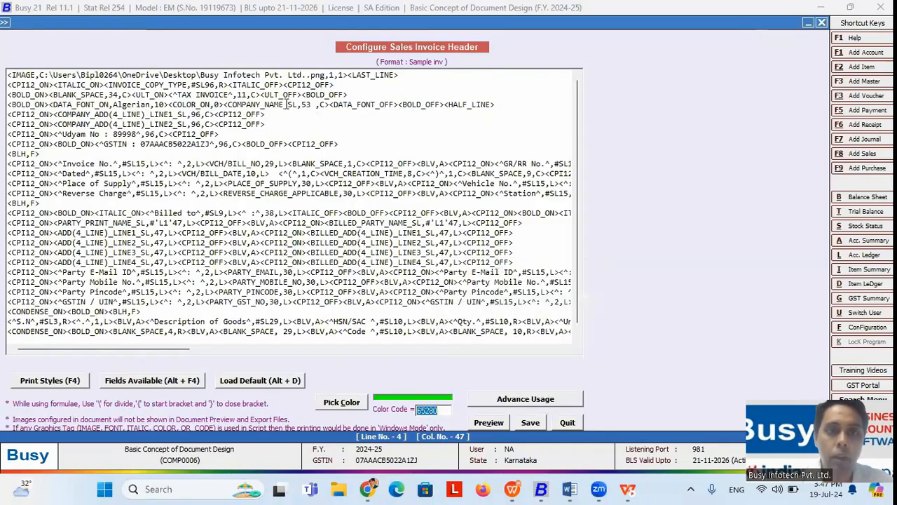
pyautogui.click(220, 104)
pyautogui.press('BackSpace')
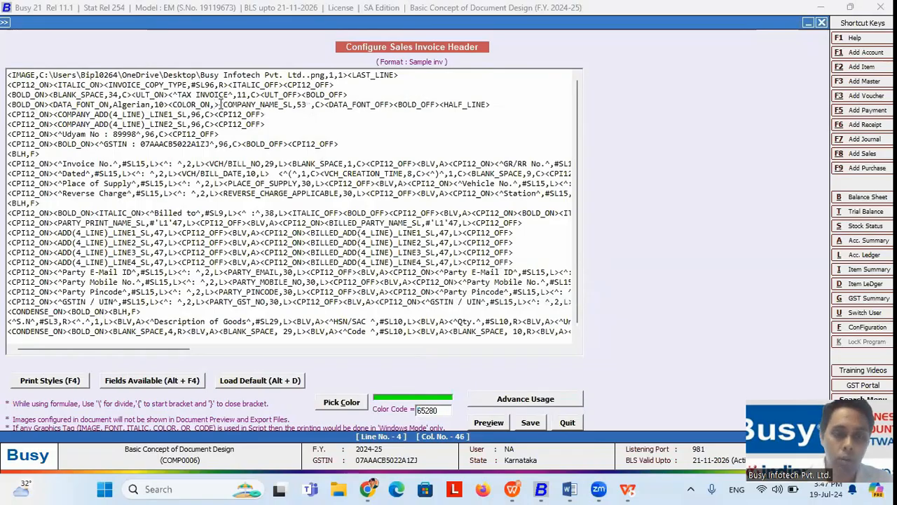
pyautogui.hotkey('ctrl', 'v')
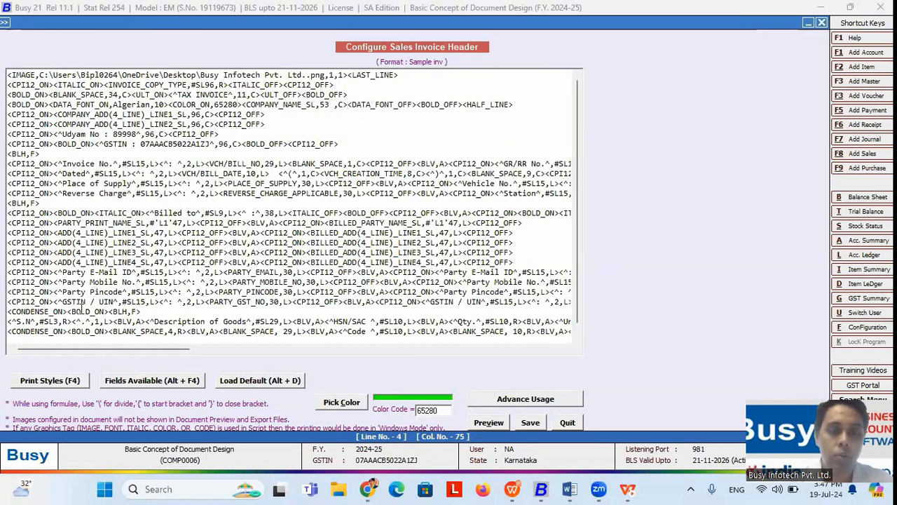
# Step: Insert <COLOR_OFF> after the company name and attempt a save, dismissing the invalid-script warning
pyautogui.click(61, 382)
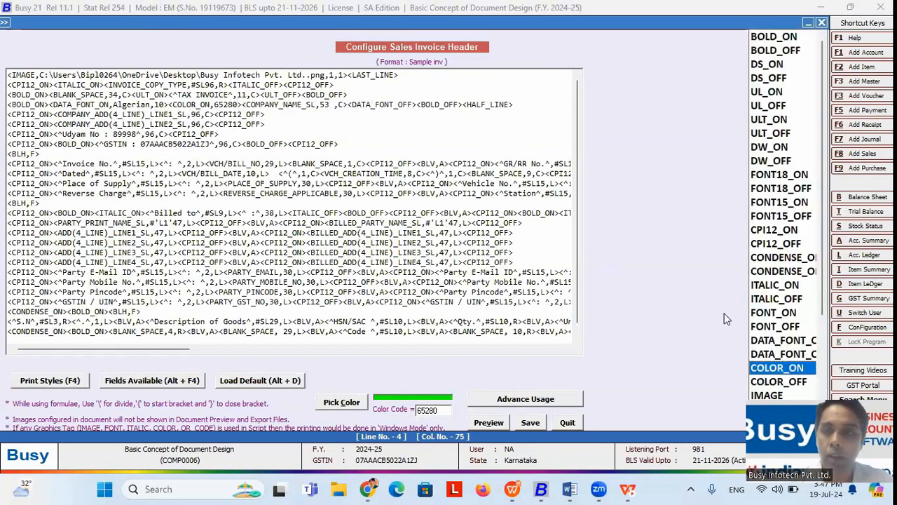
pyautogui.click(770, 383)
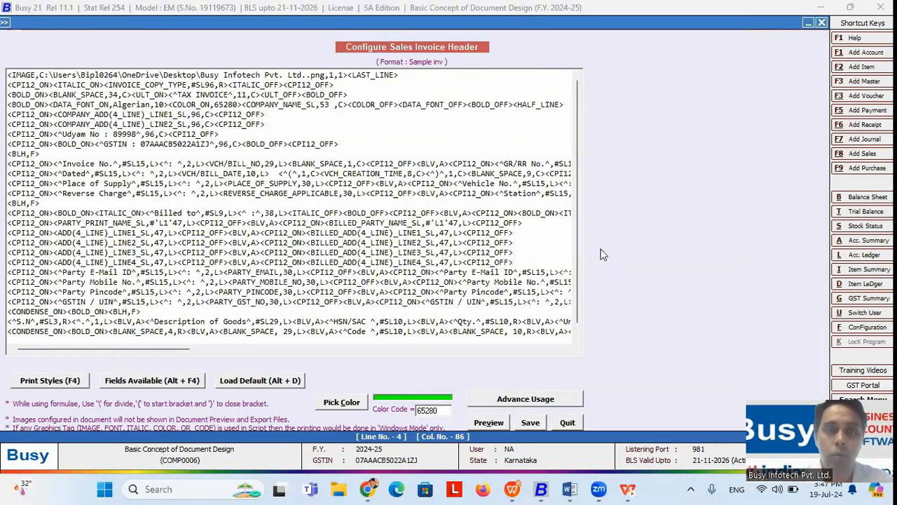
pyautogui.click(530, 421)
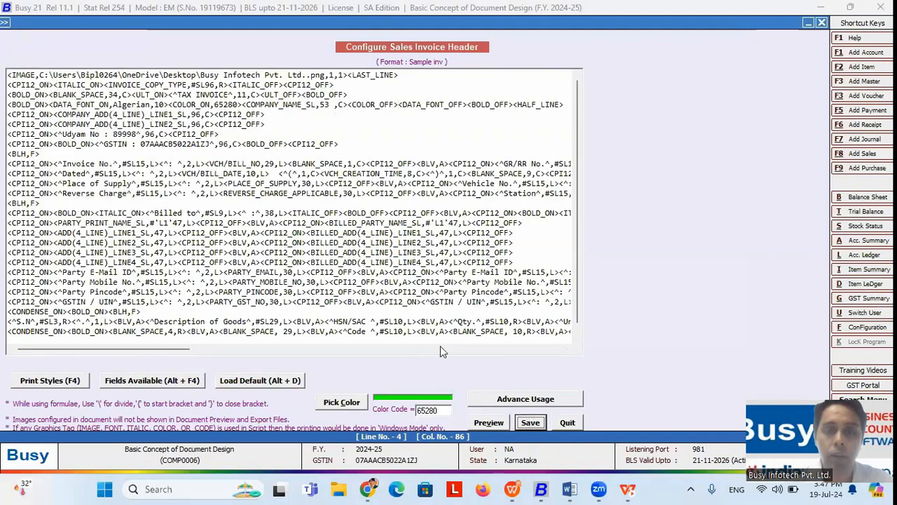
pyautogui.click(529, 270)
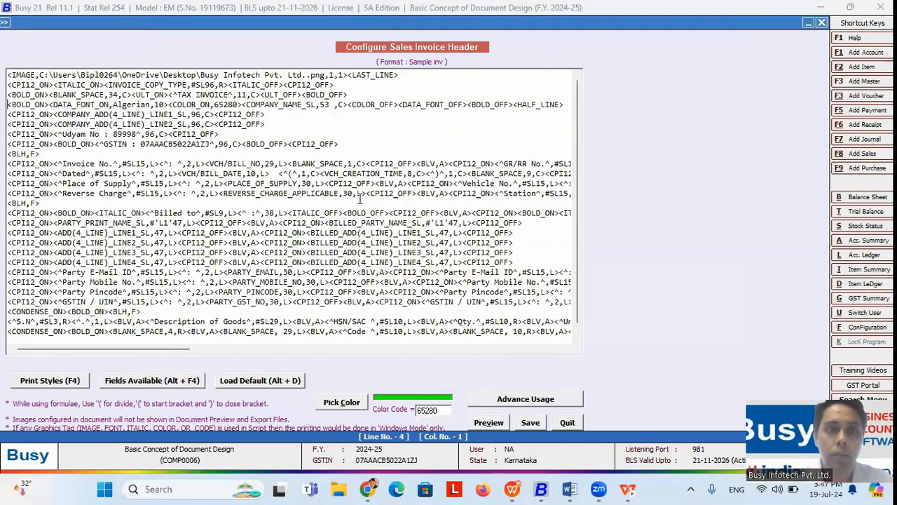
# Step: Delete the <DATA_FONT_ON,Algerian,10> and <DATA_FONT_OFF> tags from line 4 and save the header
pyautogui.click(169, 104)
pyautogui.press('BackSpace')
pyautogui.press('BackSpace')
pyautogui.press('BackSpace')
pyautogui.press('BackSpace')
pyautogui.press('BackSpace')
pyautogui.press('BackSpace')
pyautogui.press('BackSpace')
pyautogui.press('BackSpace')
pyautogui.press('BackSpace')
pyautogui.press('BackSpace')
pyautogui.press('BackSpace')
pyautogui.press('BackSpace')
pyautogui.press('BackSpace')
pyautogui.press('BackSpace')
pyautogui.press('BackSpace')
pyautogui.press('BackSpace')
pyautogui.press('BackSpace')
pyautogui.press('BackSpace')
pyautogui.press('BackSpace')
pyautogui.press('BackSpace')
pyautogui.press('BackSpace')
pyautogui.press('BackSpace')
pyautogui.press('BackSpace')
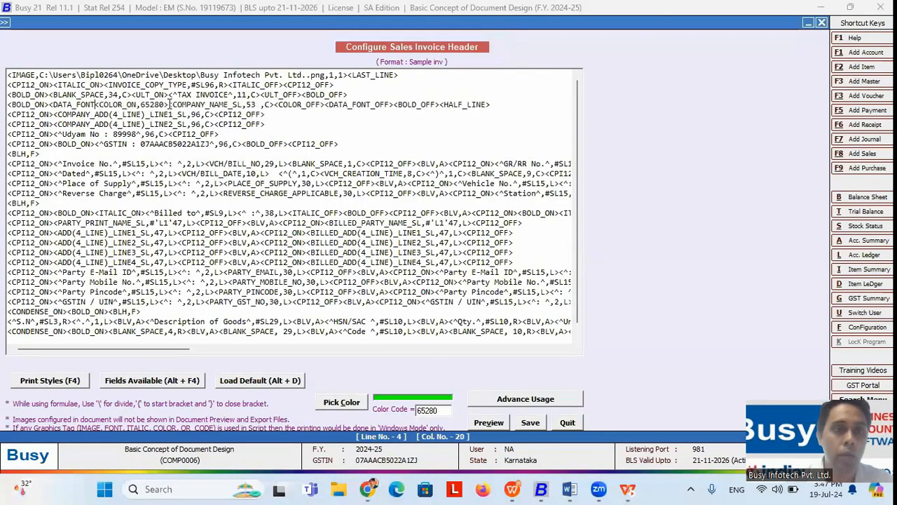
pyautogui.press('BackSpace')
pyautogui.press('BackSpace')
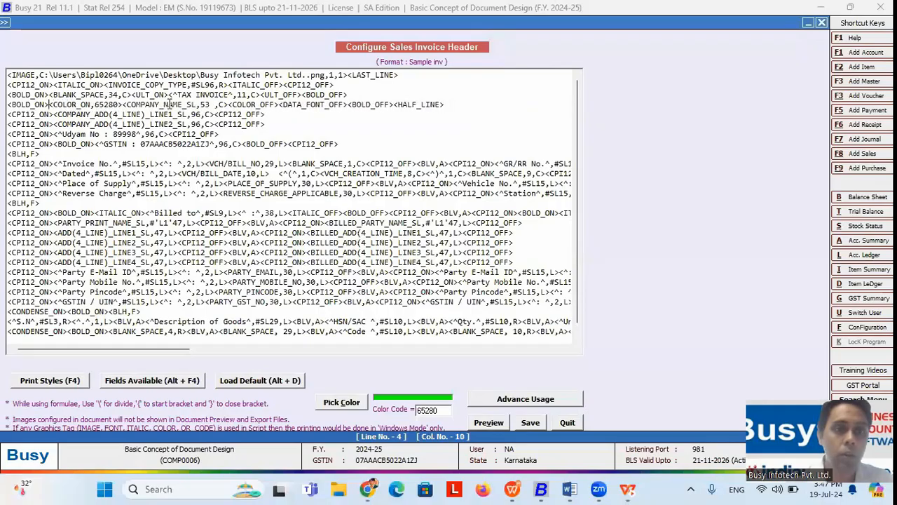
pyautogui.click(347, 104)
pyautogui.press('BackSpace')
pyautogui.press('BackSpace')
pyautogui.press('BackSpace')
pyautogui.press('BackSpace')
pyautogui.press('BackSpace')
pyautogui.press('BackSpace')
pyautogui.press('BackSpace')
pyautogui.press('BackSpace')
pyautogui.press('BackSpace')
pyautogui.press('BackSpace')
pyautogui.press('BackSpace')
pyautogui.press('BackSpace')
pyautogui.press('BackSpace')
pyautogui.press('BackSpace')
pyautogui.press('BackSpace')
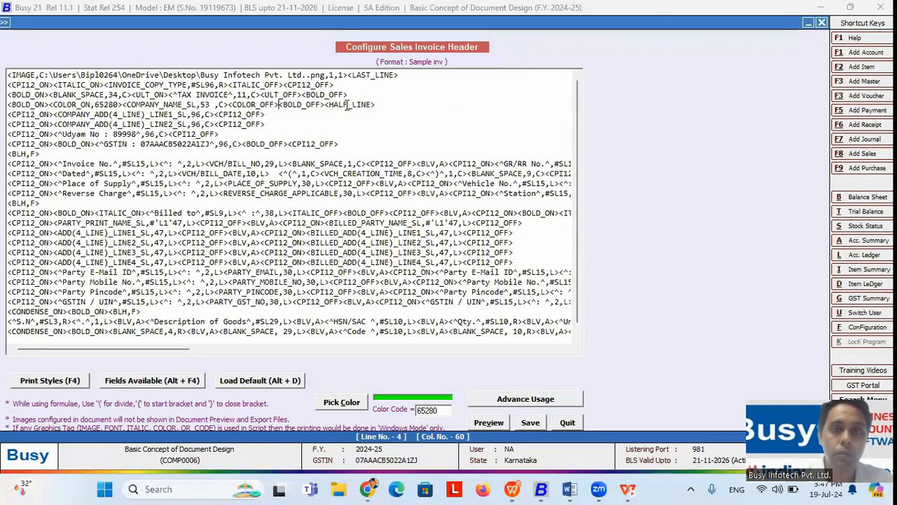
pyautogui.click(531, 422)
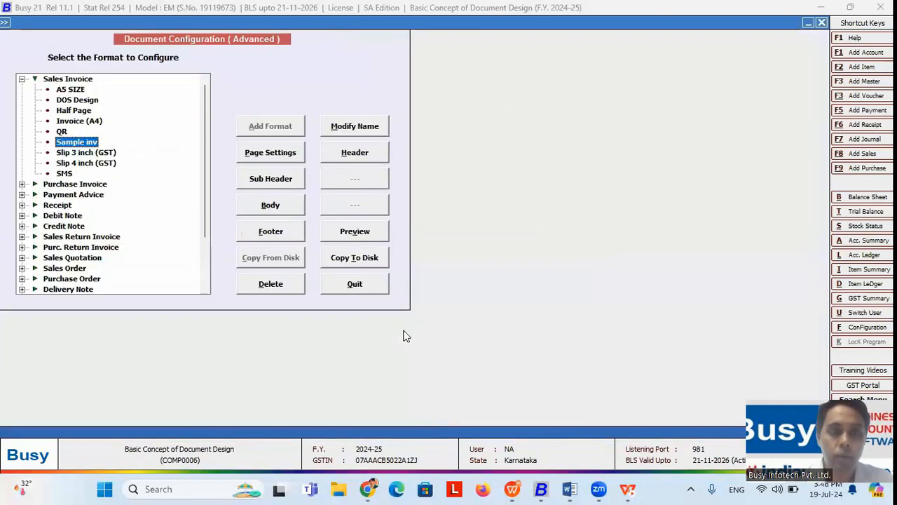
# Step: Leave the configuration and open an existing sales voucher for modification
pyautogui.press('Escape')
pyautogui.press('Right')
pyautogui.press('Return')
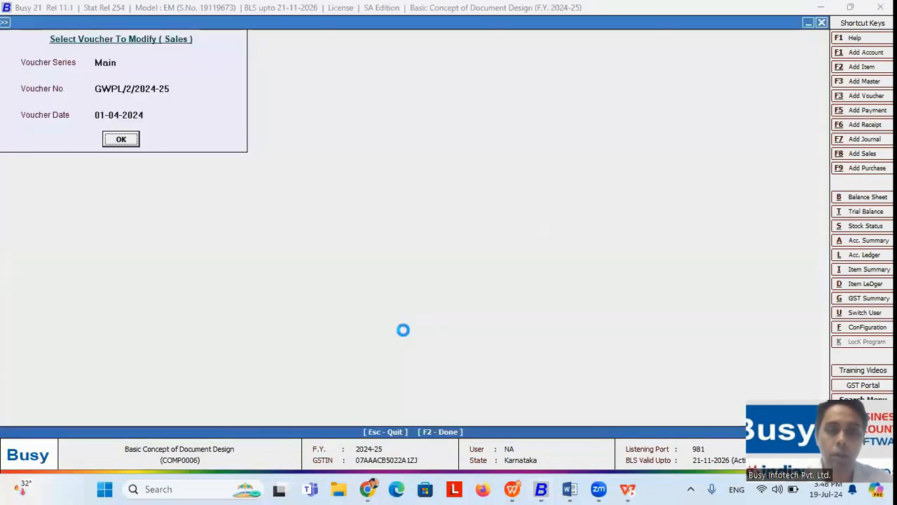
pyautogui.hotkey('alt', 'p')
pyautogui.press('Escape')
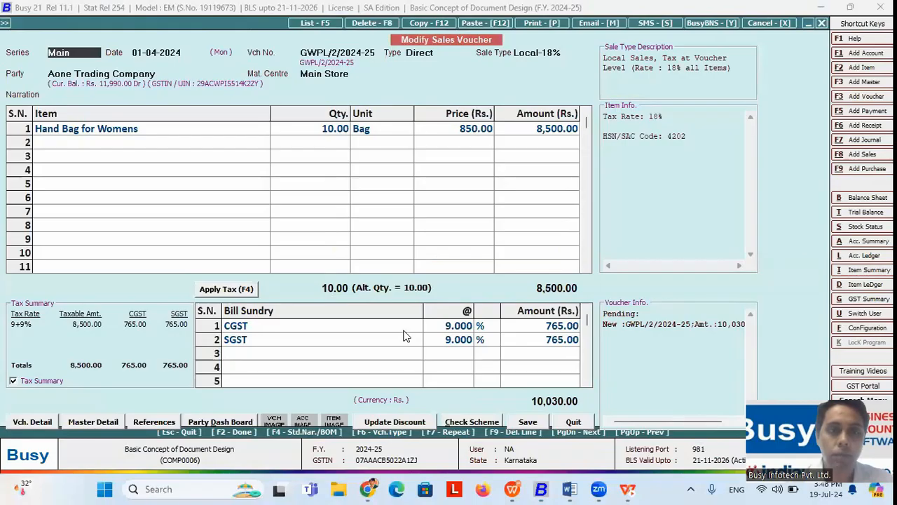
# Step: Print the voucher in the Sample inv format, preview it, and close the preview
pyautogui.hotkey('alt', 'p')
pyautogui.press('Down')
pyautogui.press('Down')
pyautogui.press('Down')
pyautogui.press('Down')
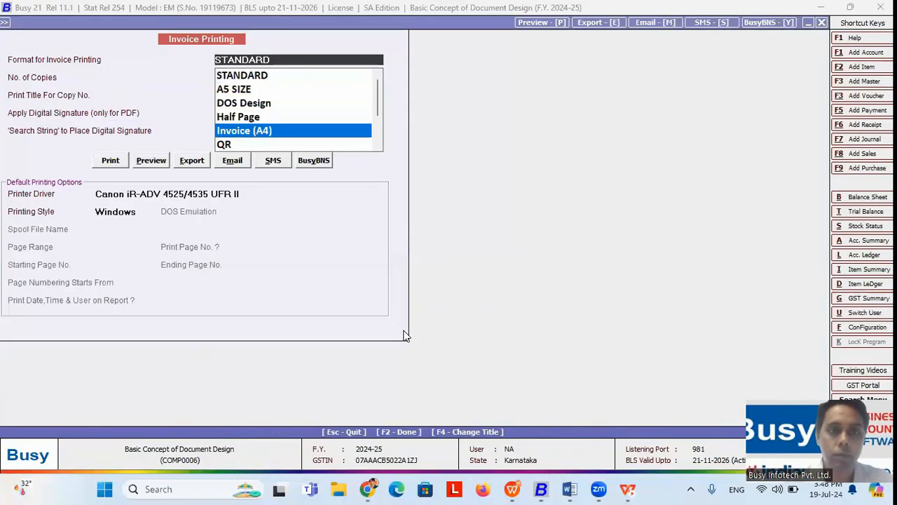
pyautogui.press('Down')
pyautogui.press('Down')
pyautogui.press('Down')
pyautogui.press('Up')
pyautogui.press('Return')
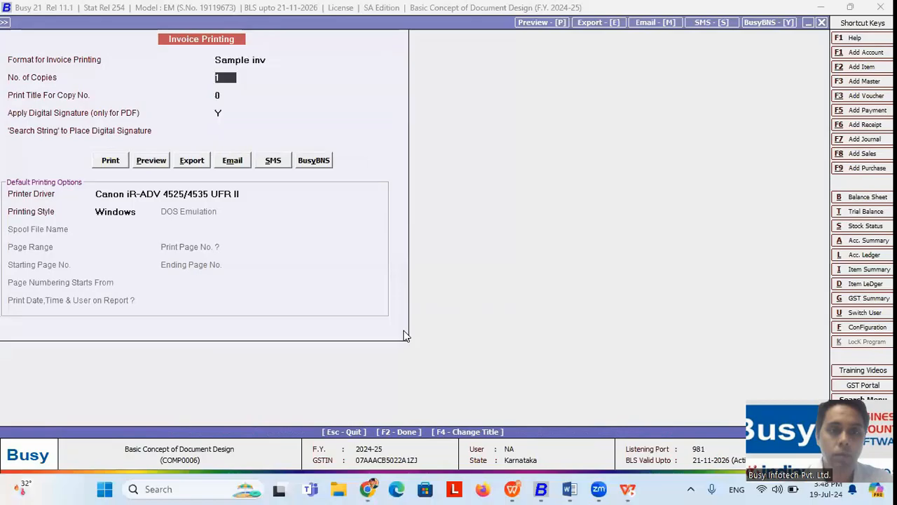
pyautogui.click(156, 161)
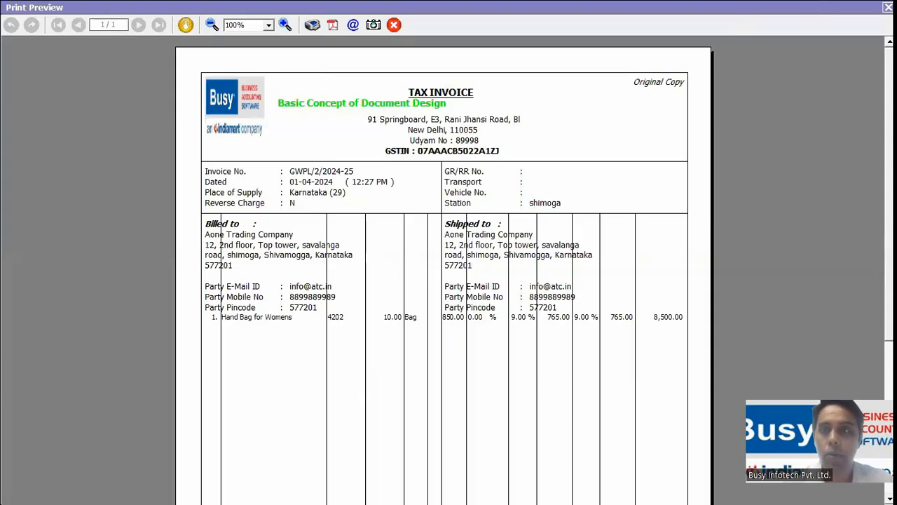
pyautogui.click(888, 7)
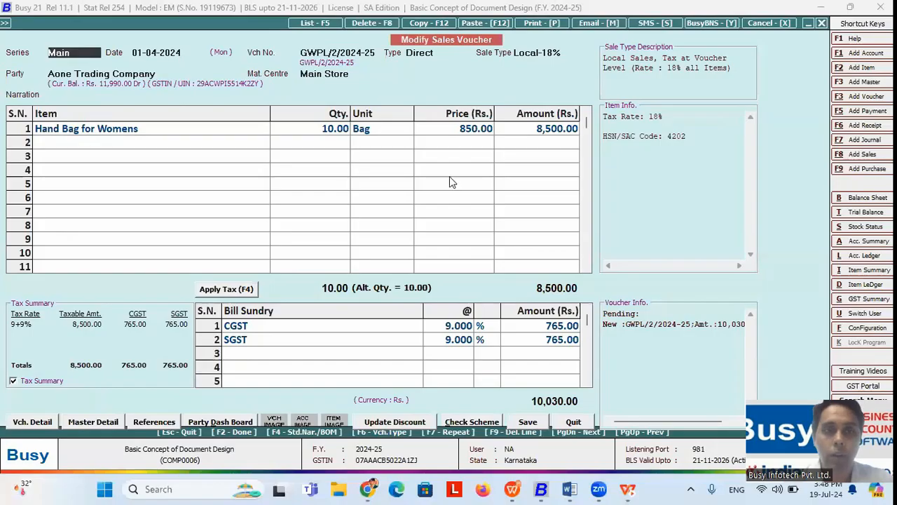
# Step: Quit the sales voucher and return to the main menu's configuration options
pyautogui.press('Escape')
pyautogui.press('Return')
pyautogui.press('Escape')
pyautogui.press('Left')
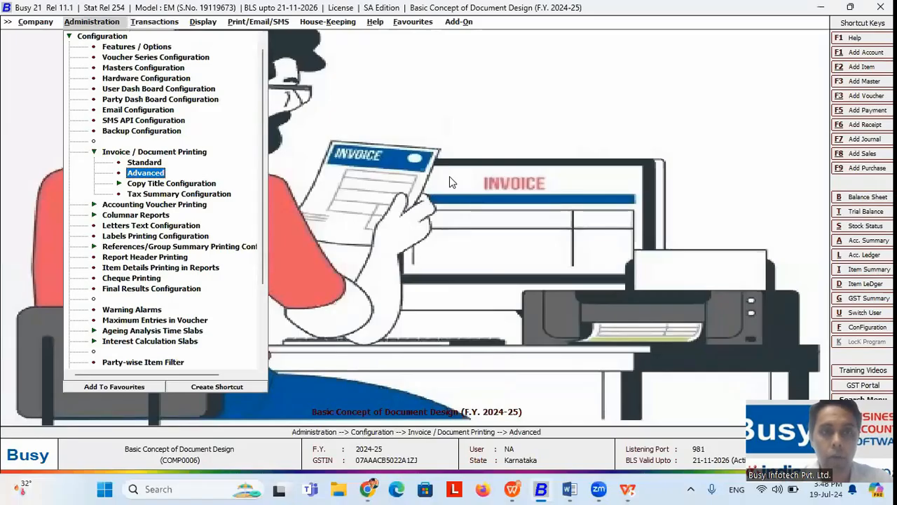
pyautogui.hotkey('alt', 'Tab')
pyautogui.hotkey('alt', 'Tab')
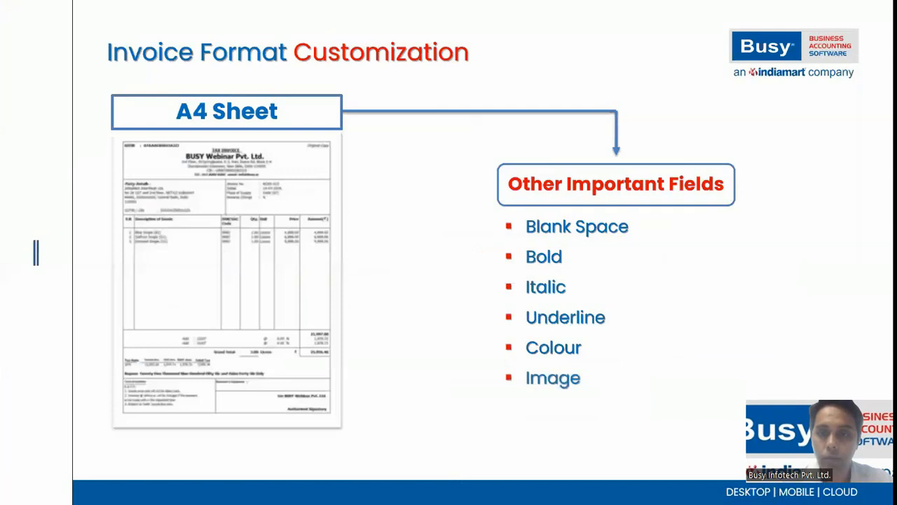
pyautogui.hotkey('alt', 'Tab')
# Step: Review the Standard invoice logo position and image path, then open Advanced with Sales Invoice expanded
pyautogui.press('Up')
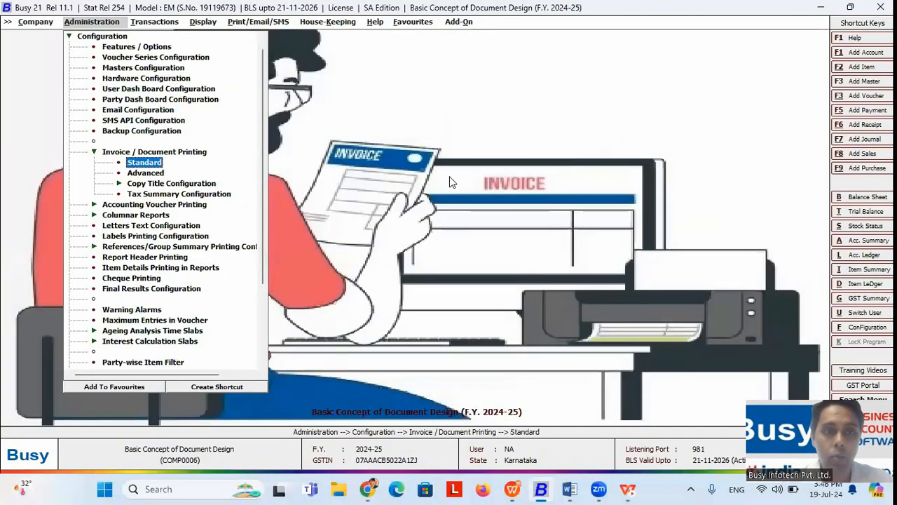
pyautogui.press('Return')
pyautogui.press('Return')
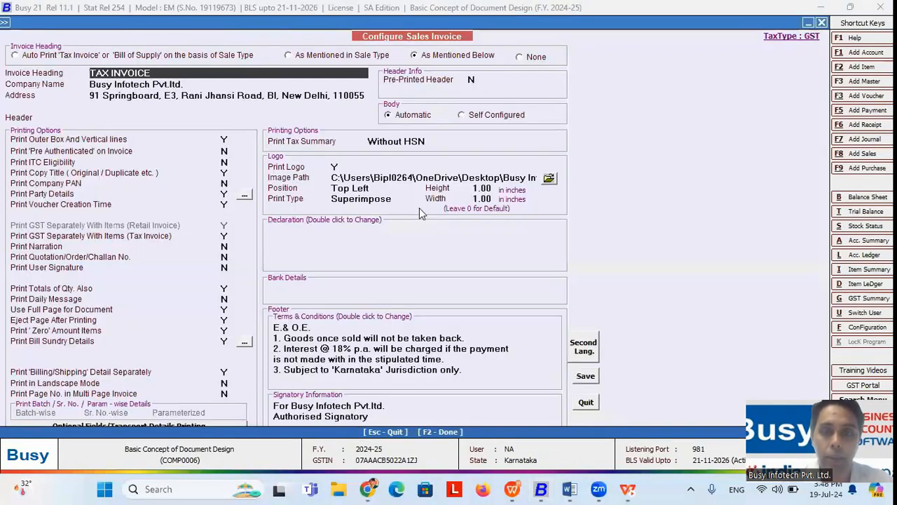
pyautogui.click(394, 187)
pyautogui.click(435, 178)
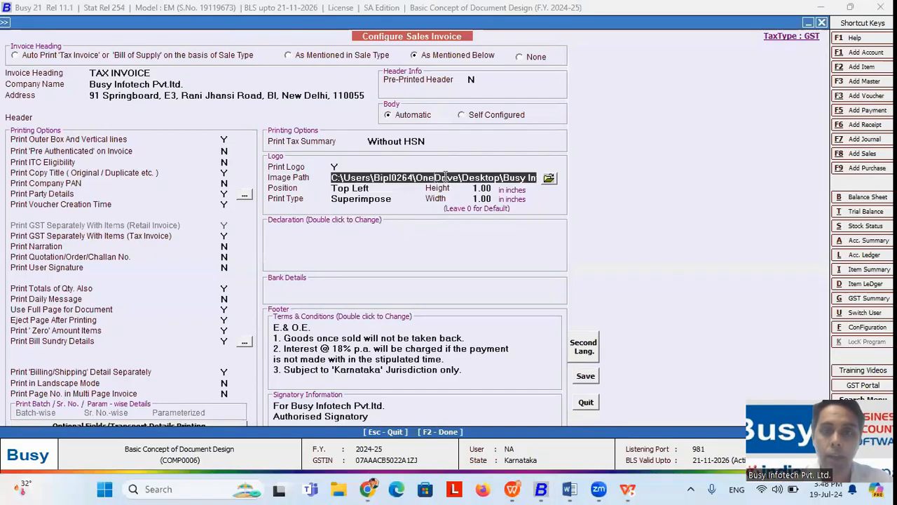
pyautogui.press('Escape')
pyautogui.press('Escape')
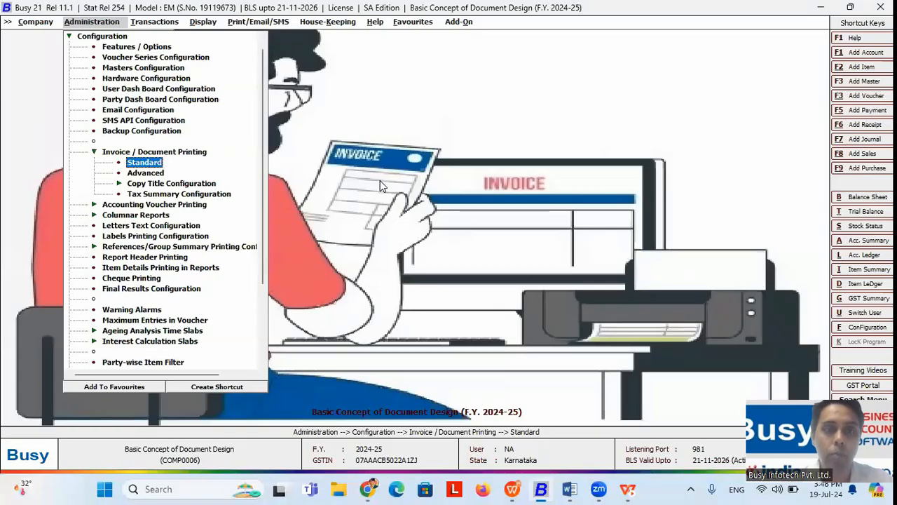
pyautogui.doubleClick(148, 175)
pyautogui.press('Return')
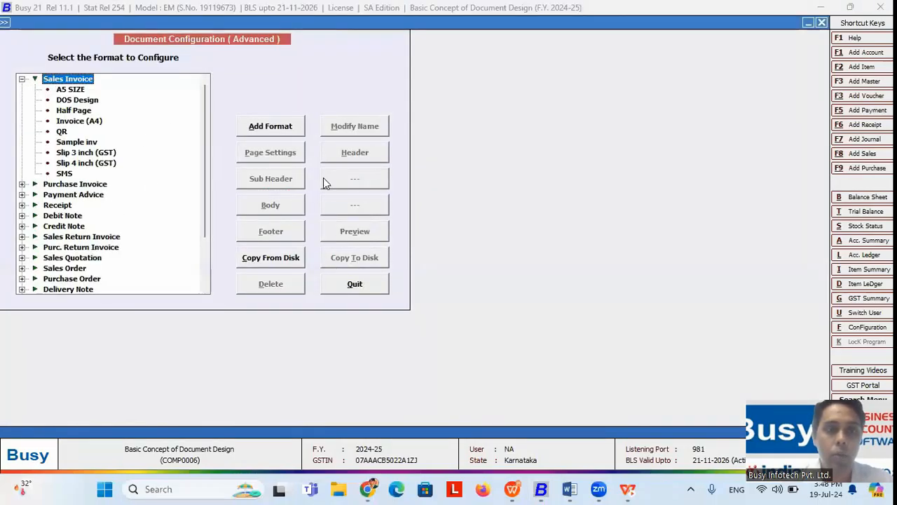
# Step: Open the Sample inv header script and reload the default local-sales script
pyautogui.click(79, 142)
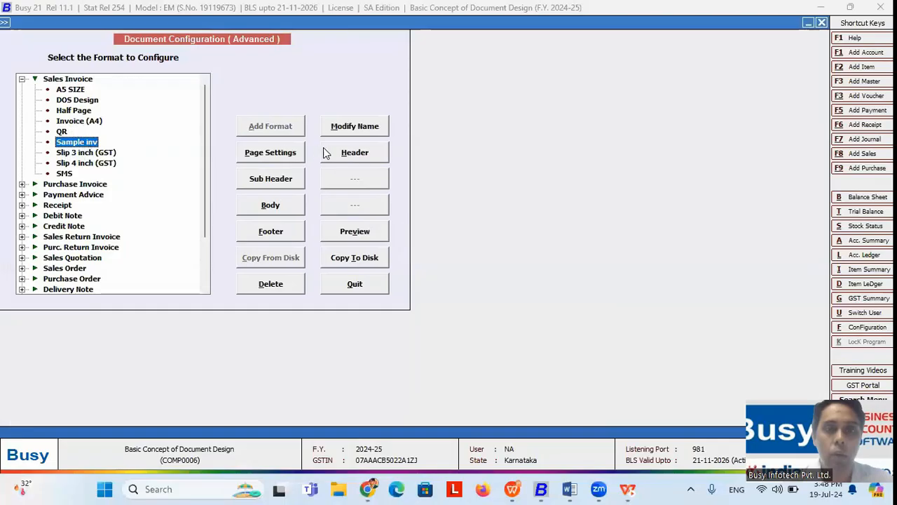
pyautogui.click(370, 160)
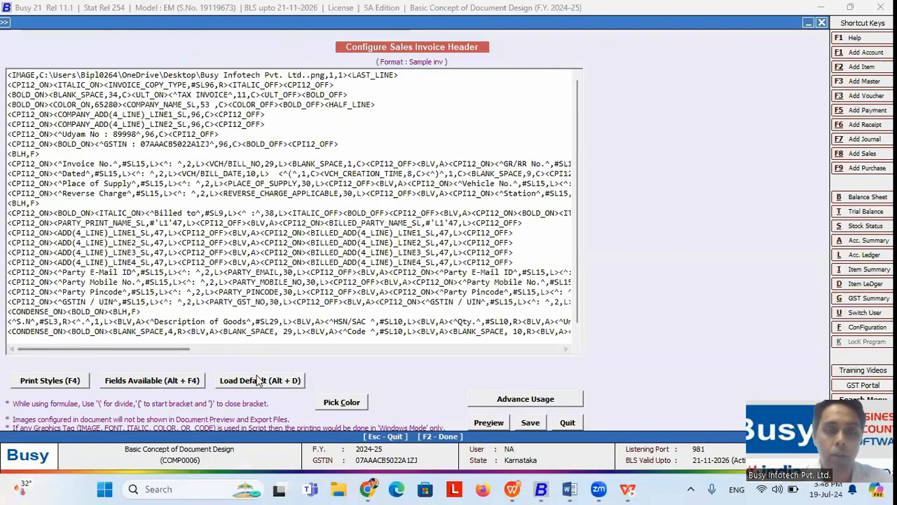
pyautogui.click(260, 380)
pyautogui.click(486, 272)
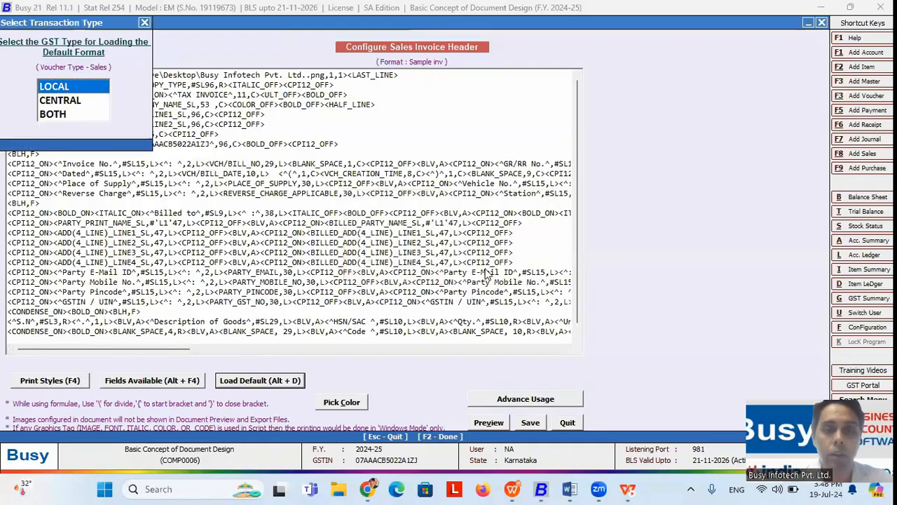
pyautogui.press('Return')
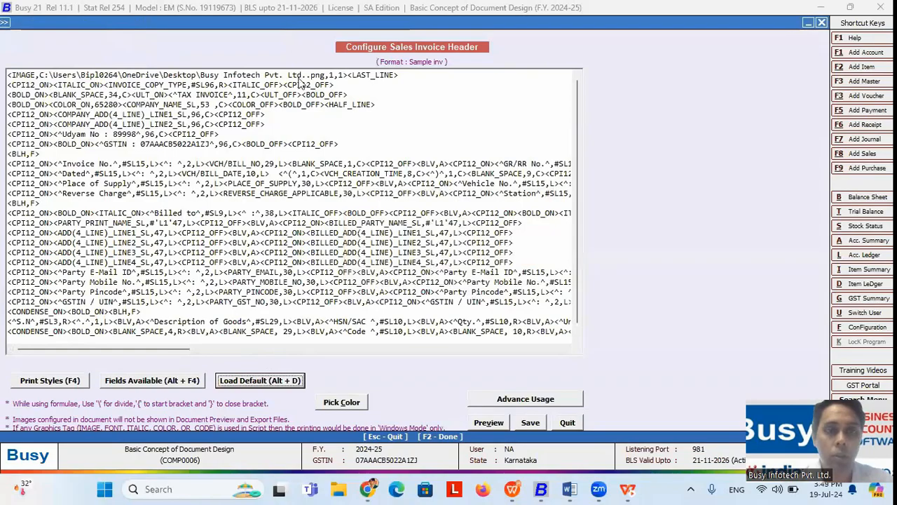
# Step: Place the insertion point at the start of line 1, before the existing IMAGE tag
pyautogui.moveTo(400, 74); pyautogui.dragTo(24, 73)
pyautogui.click(25, 73)
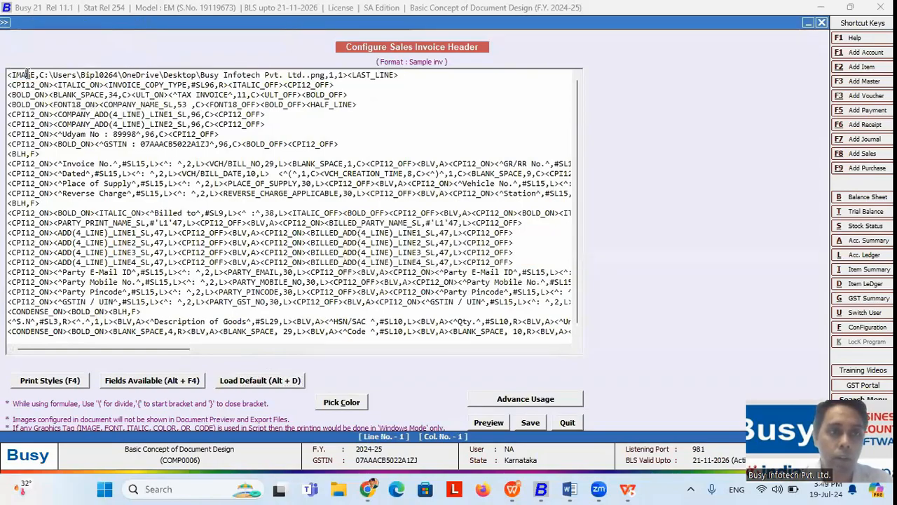
pyautogui.click(9, 75)
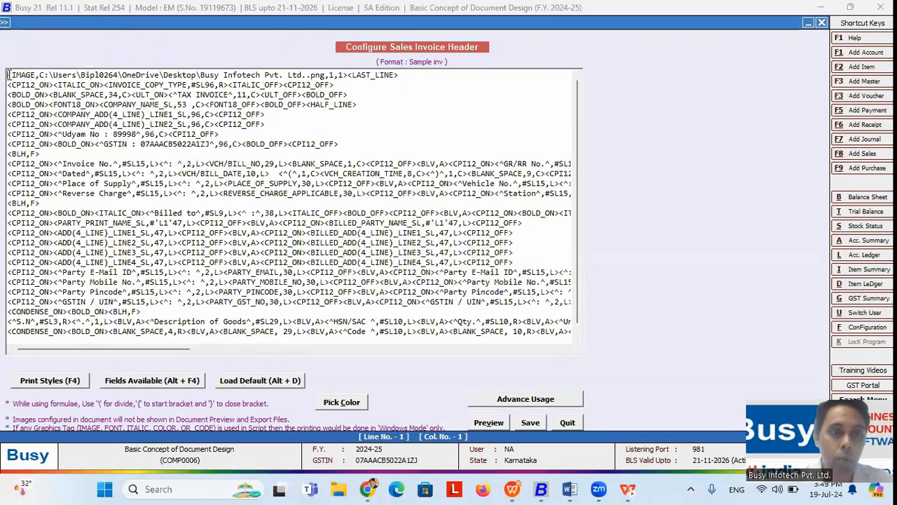
# Step: Insert a new IMAGE tag from Print Styles at the start of line 1
pyautogui.click(71, 383)
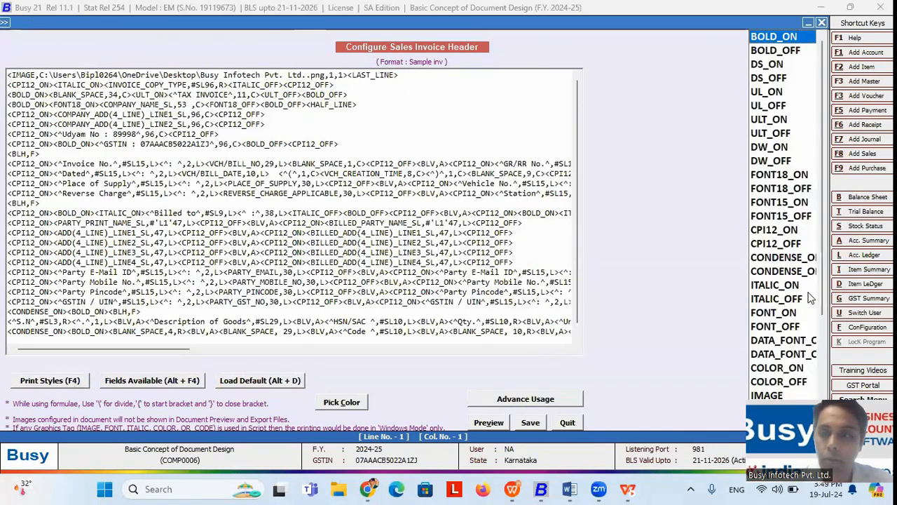
pyautogui.click(759, 397)
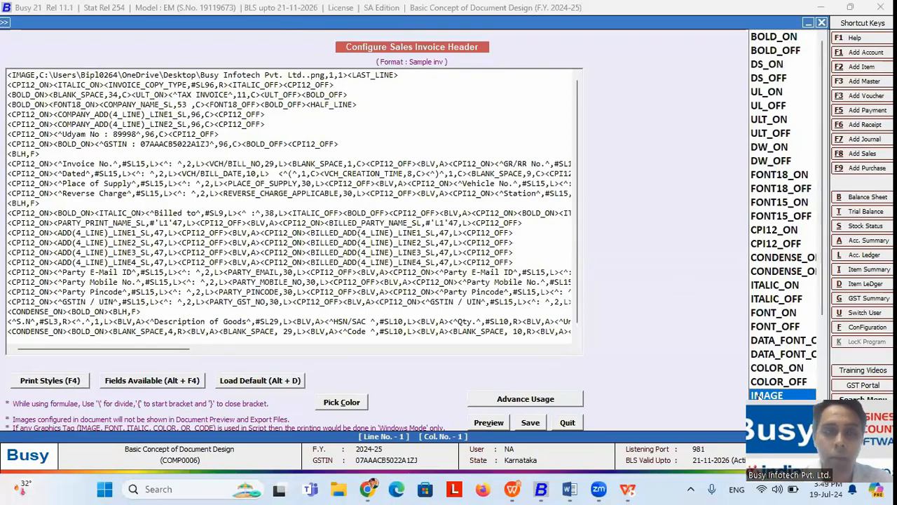
pyautogui.doubleClick(759, 396)
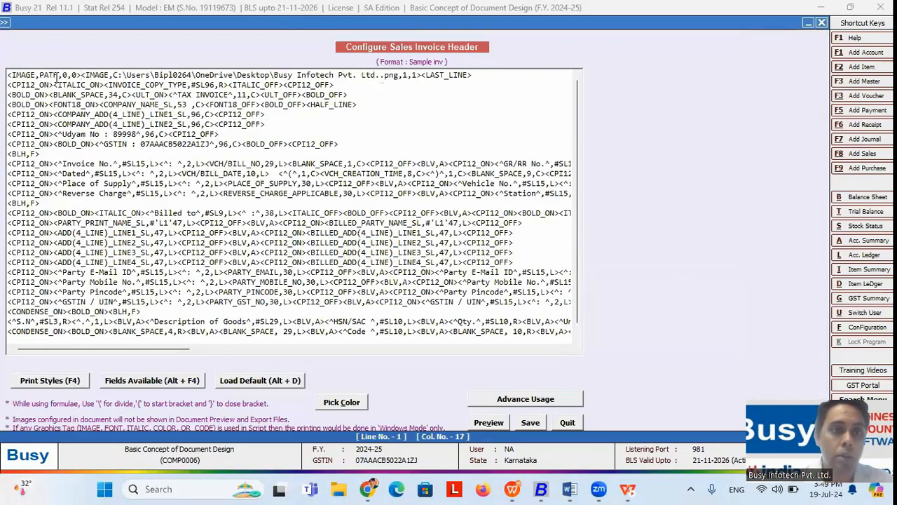
pyautogui.moveTo(61, 75); pyautogui.dragTo(41, 74)
pyautogui.moveTo(41, 74); pyautogui.dragTo(38, 74)
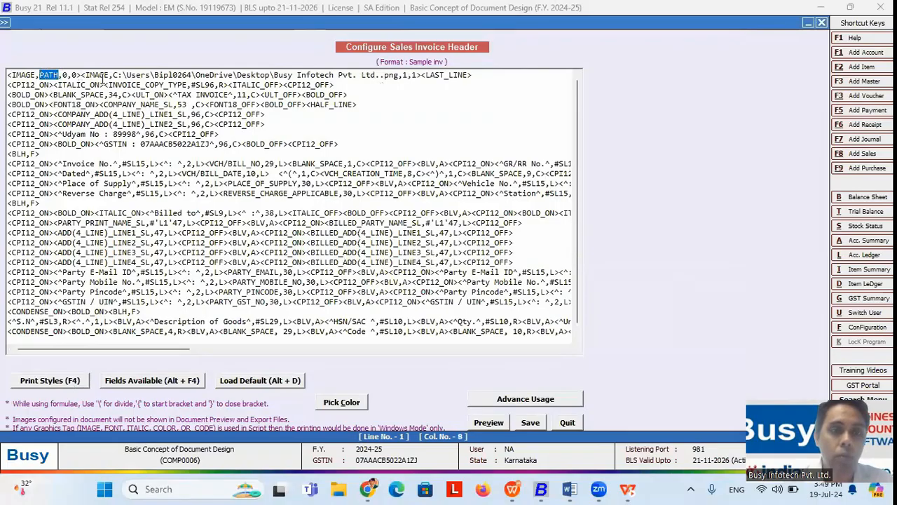
pyautogui.moveTo(113, 74); pyautogui.dragTo(406, 74)
pyautogui.click(405, 74)
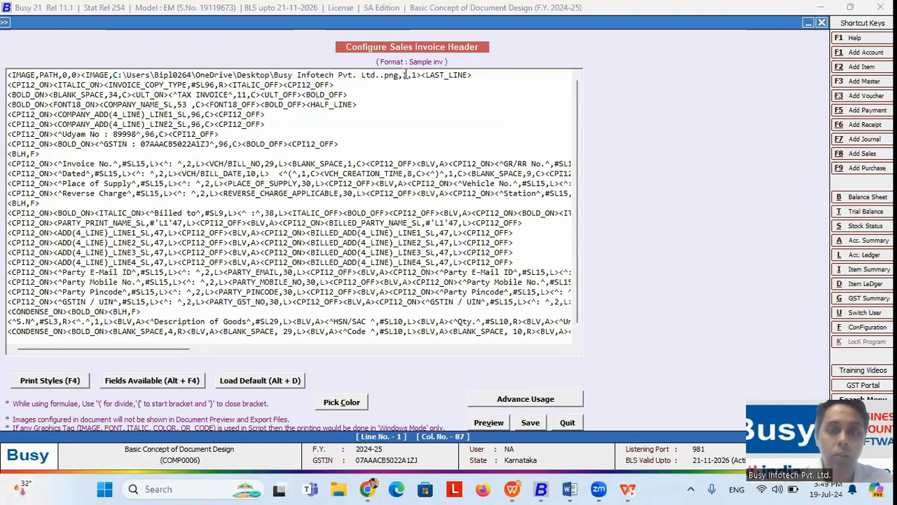
pyautogui.click(418, 75)
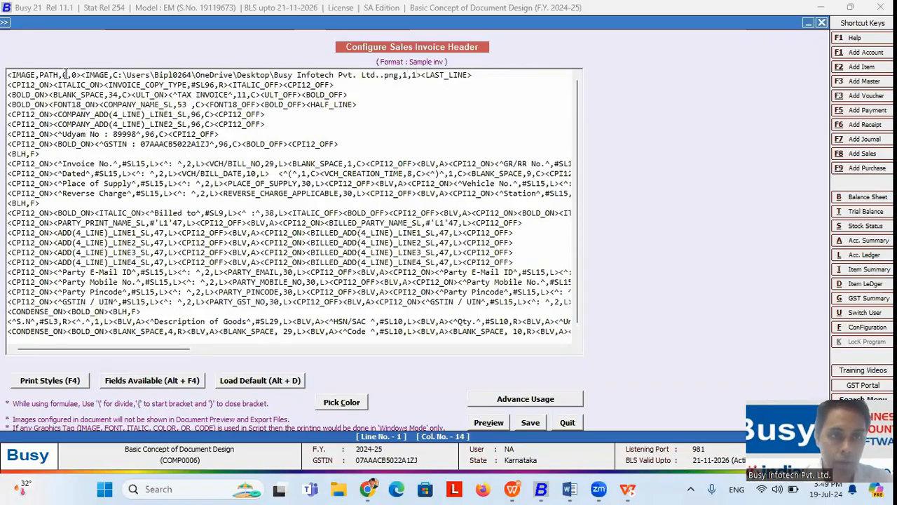
# Step: Change the new IMAGE tag's size values from 0,0 to 1,1
pyautogui.press('BackSpace')
pyautogui.write('1')
pyautogui.press('Right')
pyautogui.press('Delete')
pyautogui.write('1')
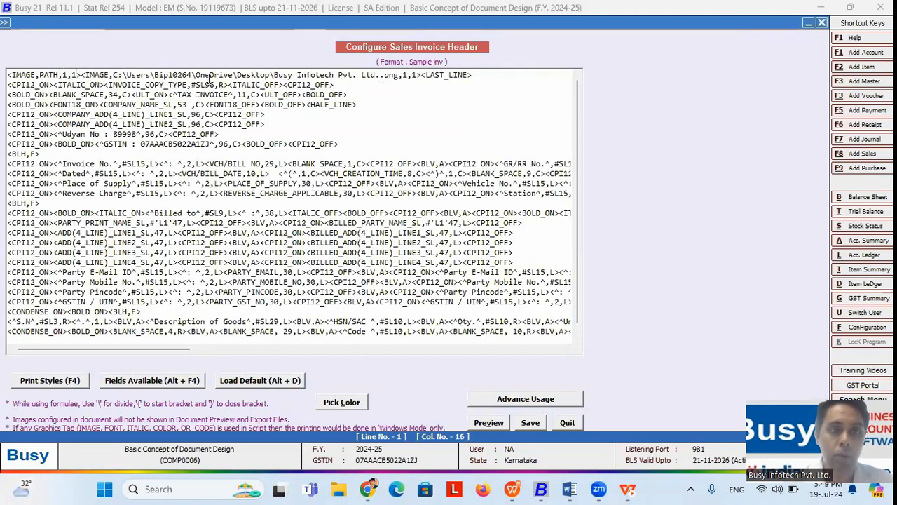
# Step: Copy the logo file path from the old IMAGE tag and paste it over PATH
pyautogui.moveTo(113, 74); pyautogui.dragTo(400, 75)
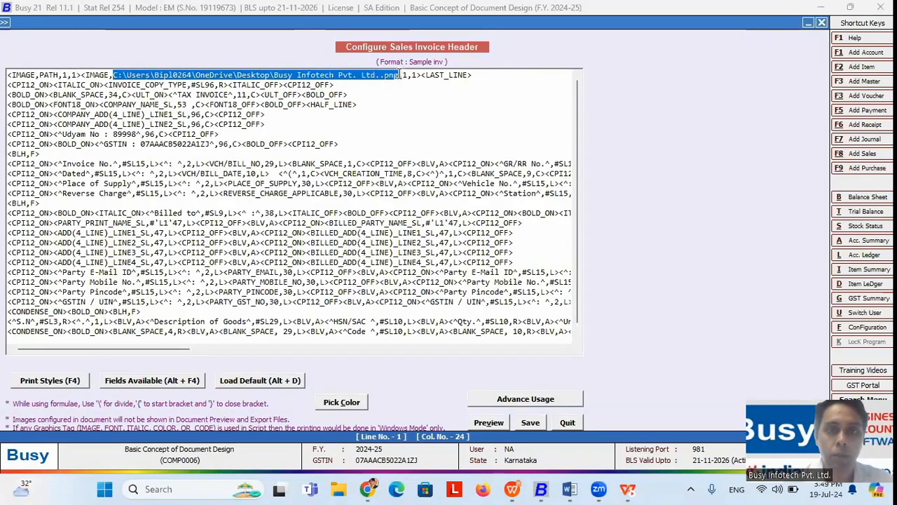
pyautogui.rightClick(399, 75)
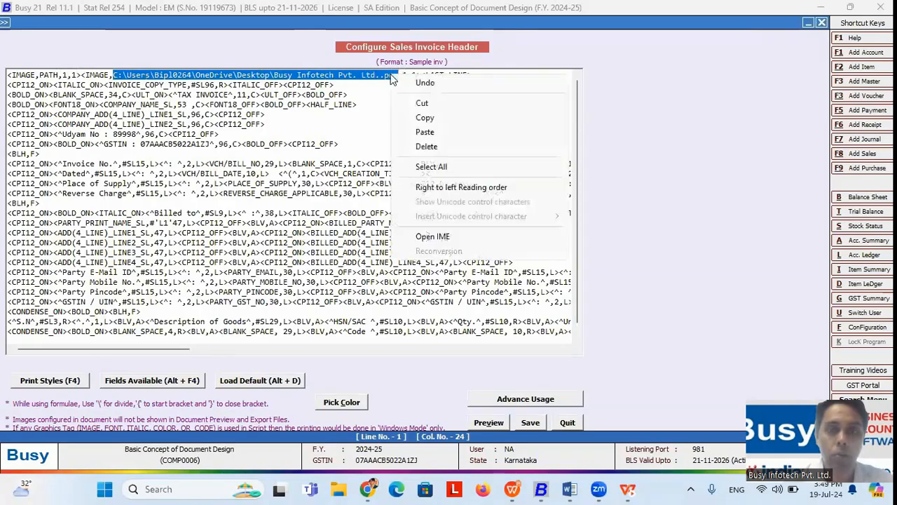
pyautogui.click(430, 118)
pyautogui.moveTo(60, 75); pyautogui.dragTo(40, 74)
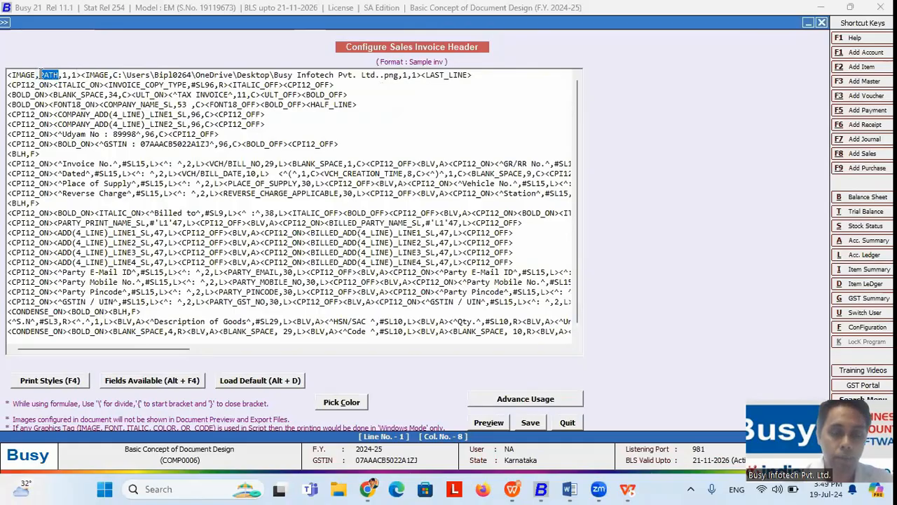
pyautogui.hotkey('ctrl', 'v')
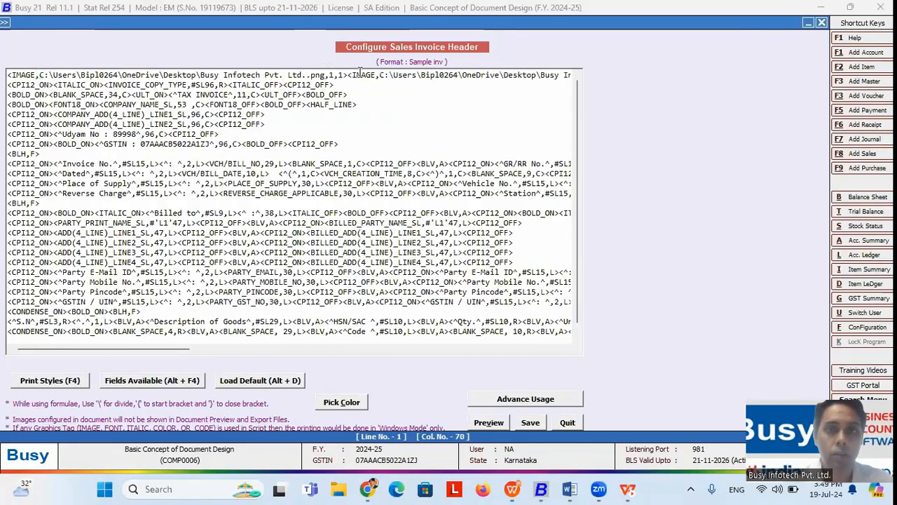
# Step: Delete the leftover old IMAGE tag and <LAST_LINE> from line 1
pyautogui.moveTo(348, 74); pyautogui.dragTo(594, 75)
pyautogui.press('Delete')
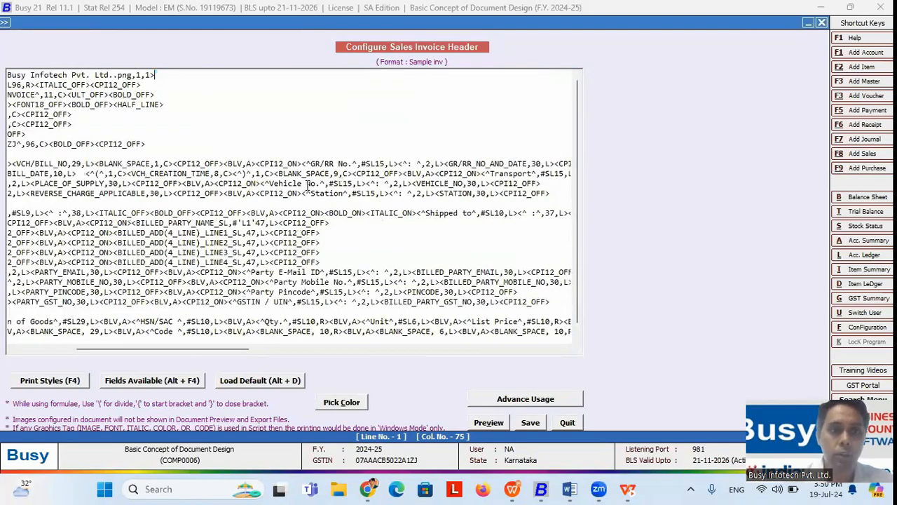
pyautogui.moveTo(92, 348); pyautogui.dragTo(22, 348)
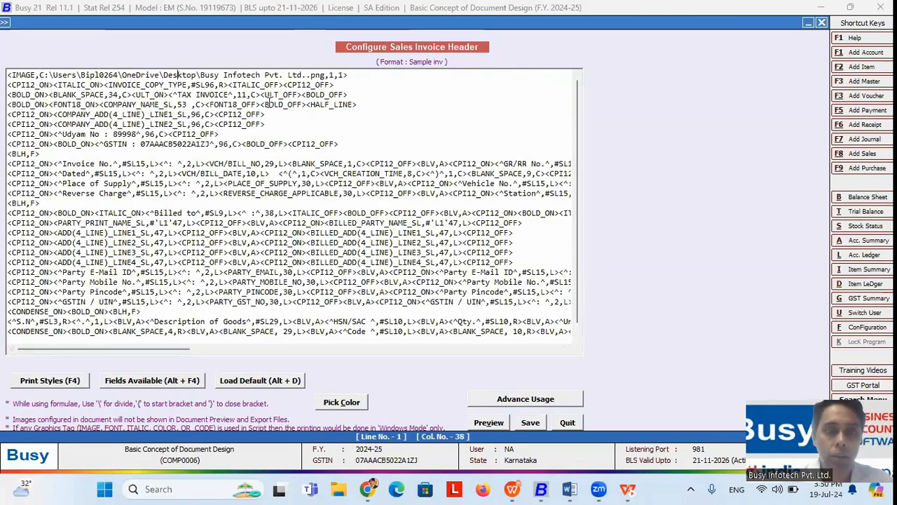
# Step: Close the header editor and check the Standard Sales Invoice logo browse option, cancelling it
pyautogui.click(567, 422)
pyautogui.press('Escape')
pyautogui.click(150, 162)
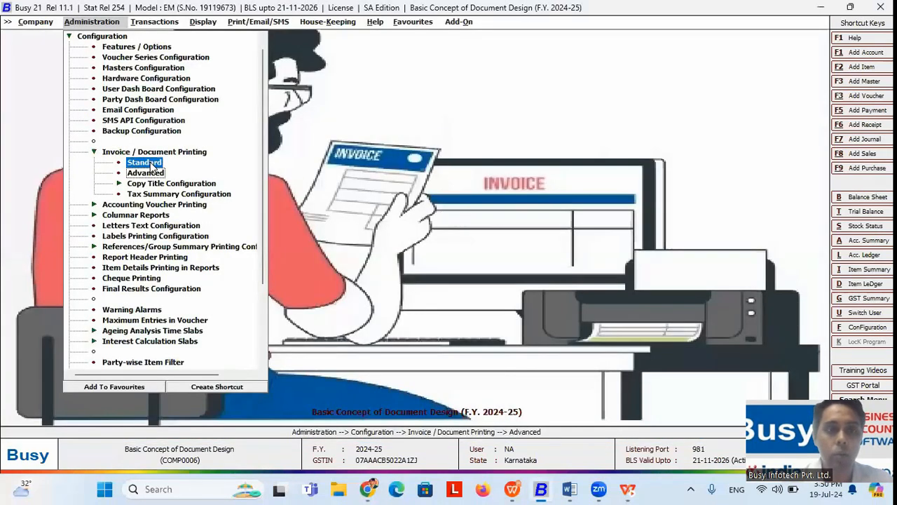
pyautogui.press('Return')
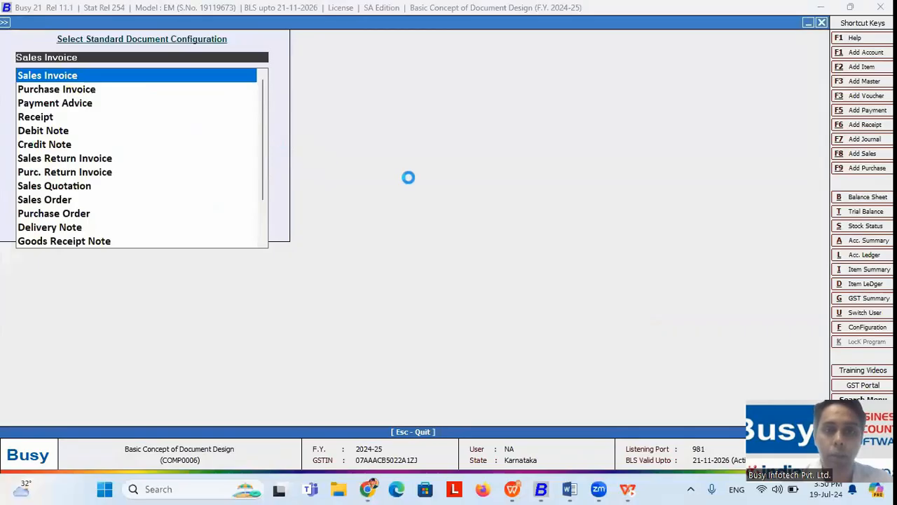
pyautogui.click(549, 179)
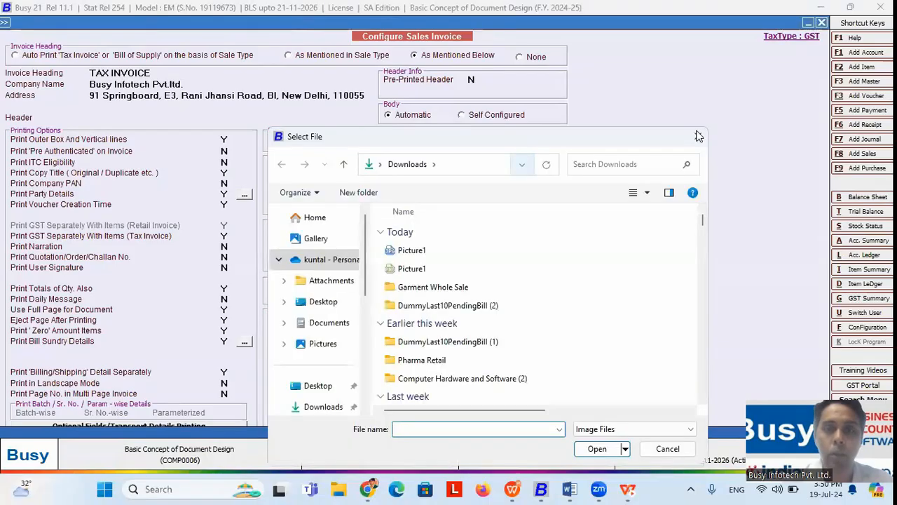
pyautogui.click(701, 137)
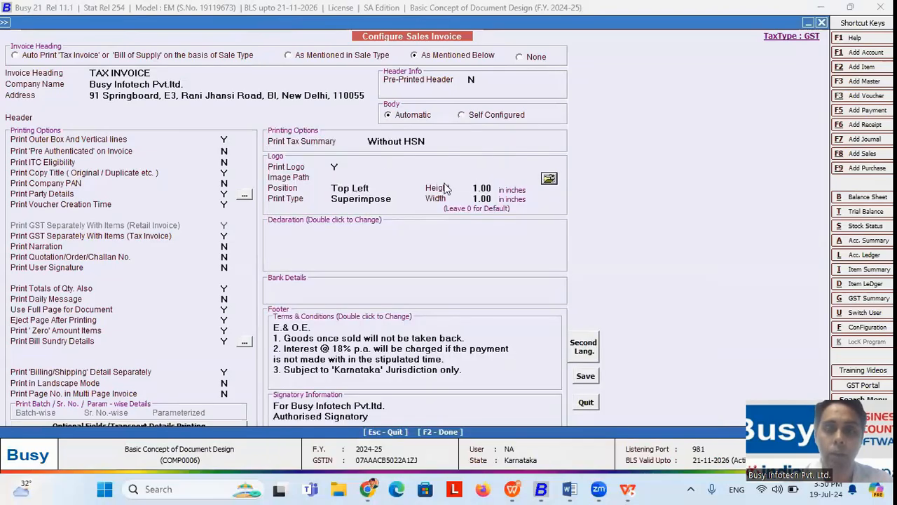
pyautogui.press('Escape')
pyautogui.press('Escape')
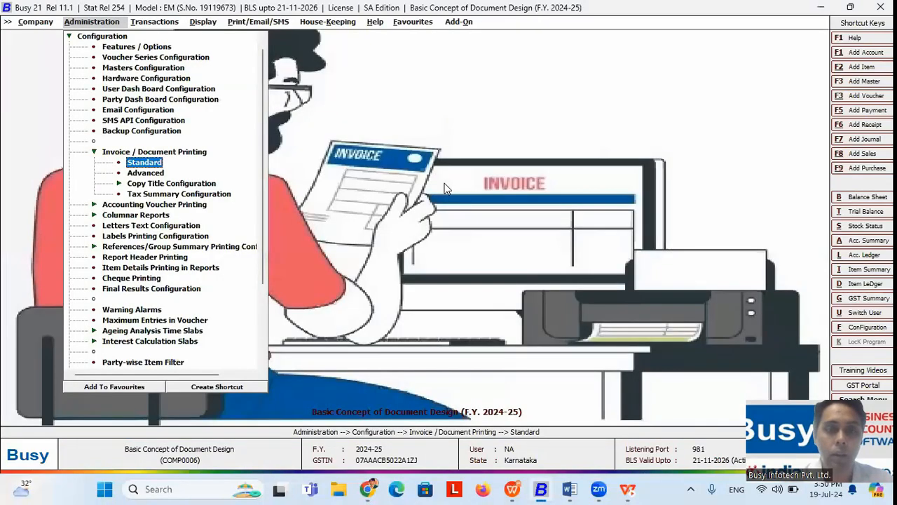
# Step: In Advanced configuration, select Sales Invoice > Invoice (A4) and open its footer script
pyautogui.click(151, 175)
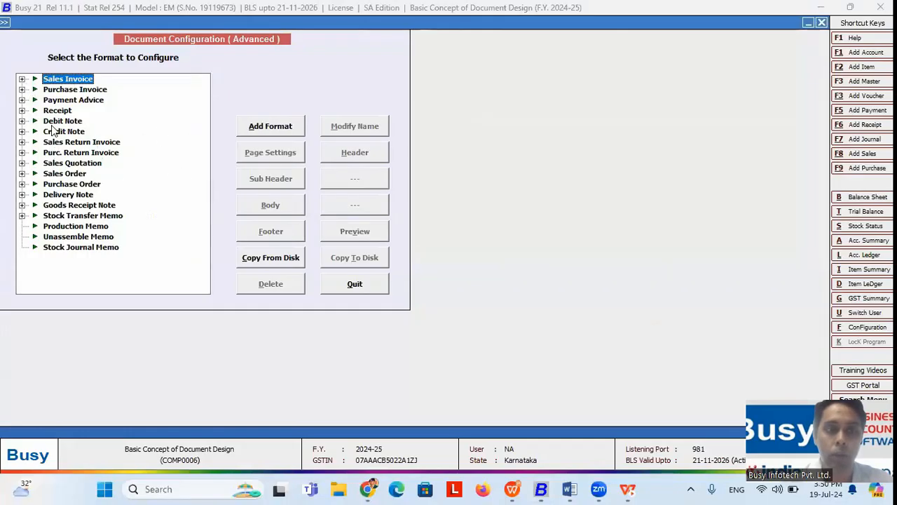
pyautogui.press('Escape')
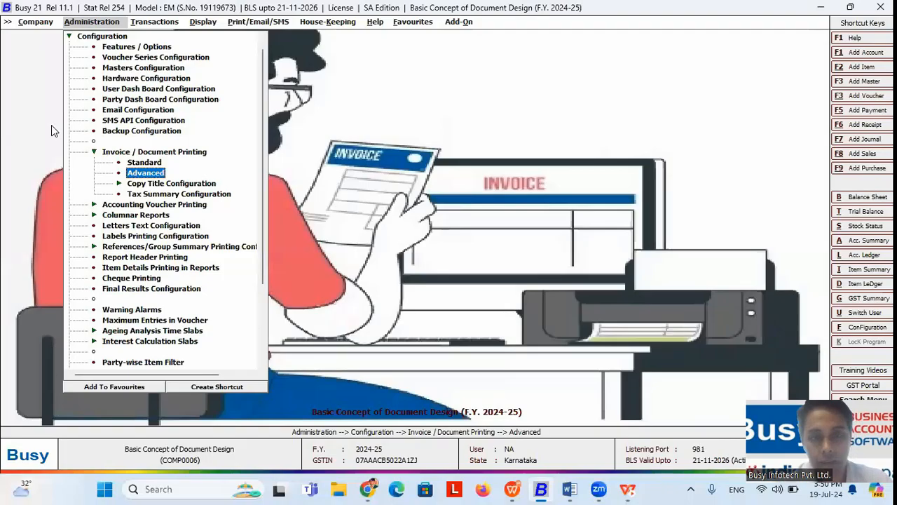
pyautogui.hotkey('alt', 'Tab')
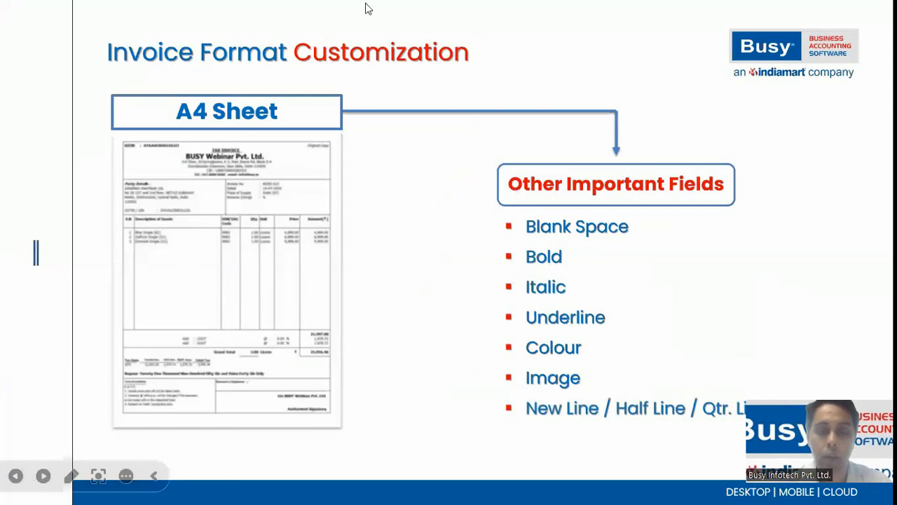
pyautogui.hotkey('alt', 'Tab')
pyautogui.hotkey('alt', 'Tab')
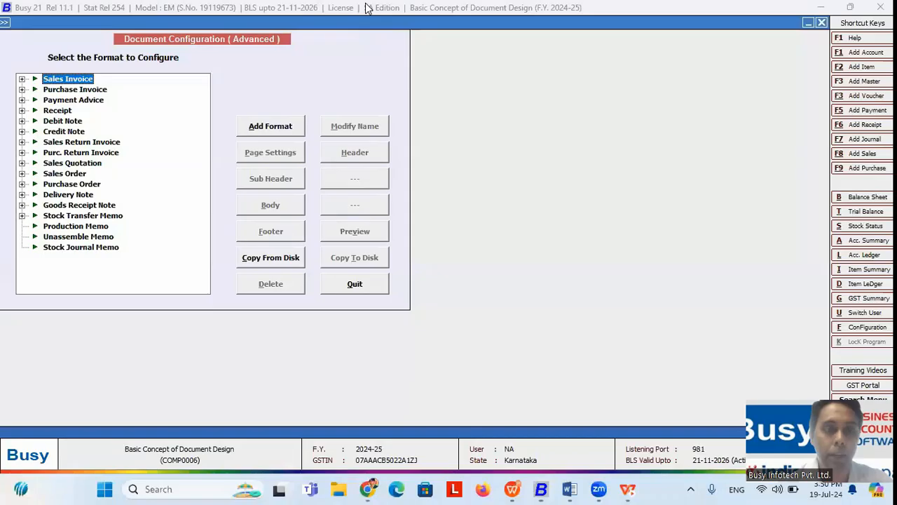
pyautogui.press('Right')
pyautogui.press('Down')
pyautogui.press('Down')
pyautogui.press('Down')
pyautogui.press('Down')
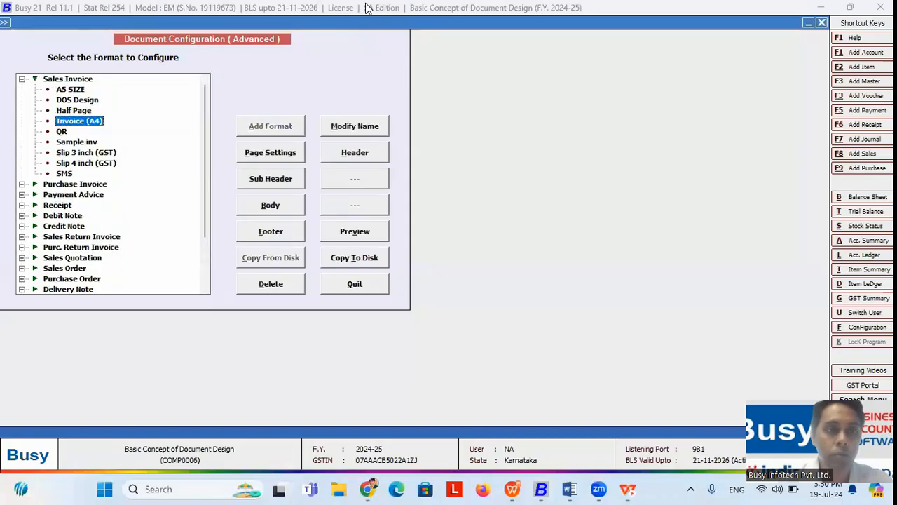
pyautogui.press('Up')
pyautogui.press('Down')
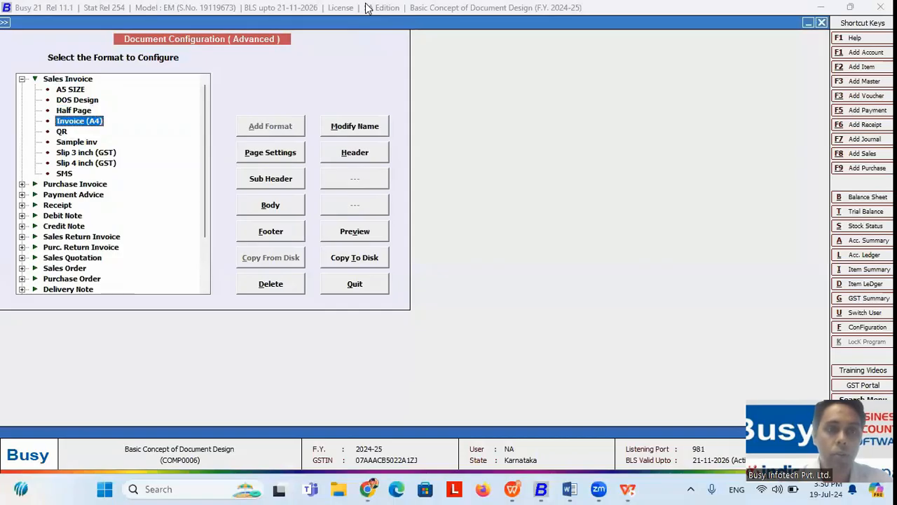
pyautogui.click(264, 237)
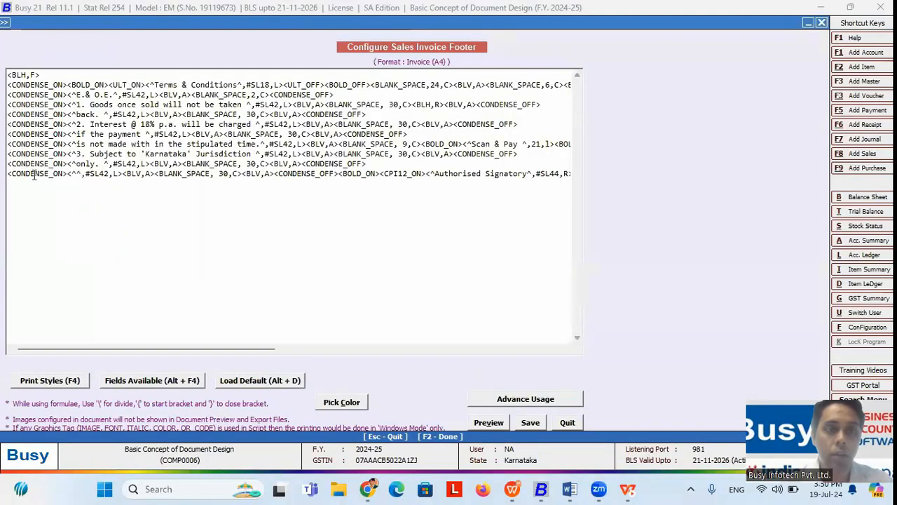
# Step: Add a <NEW_LINE> tag on a new line after line 10 and preview the footer
pyautogui.click(376, 163)
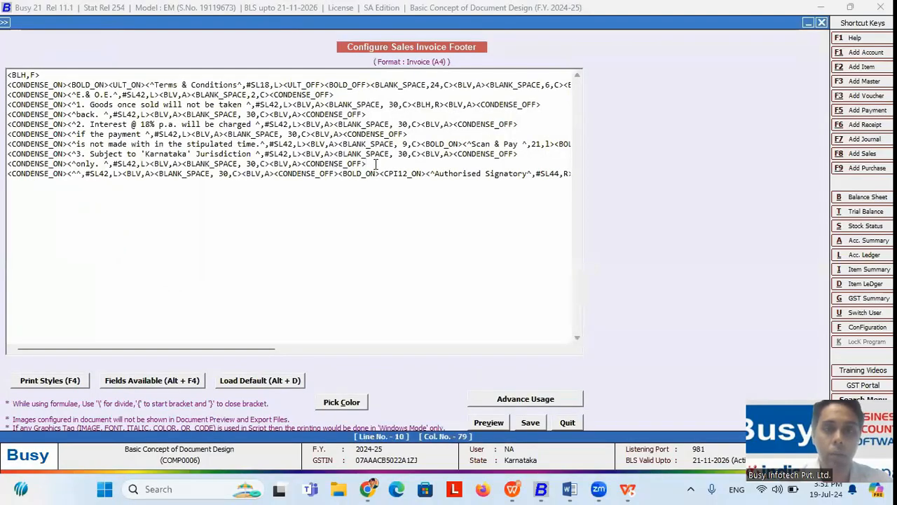
pyautogui.press('Return')
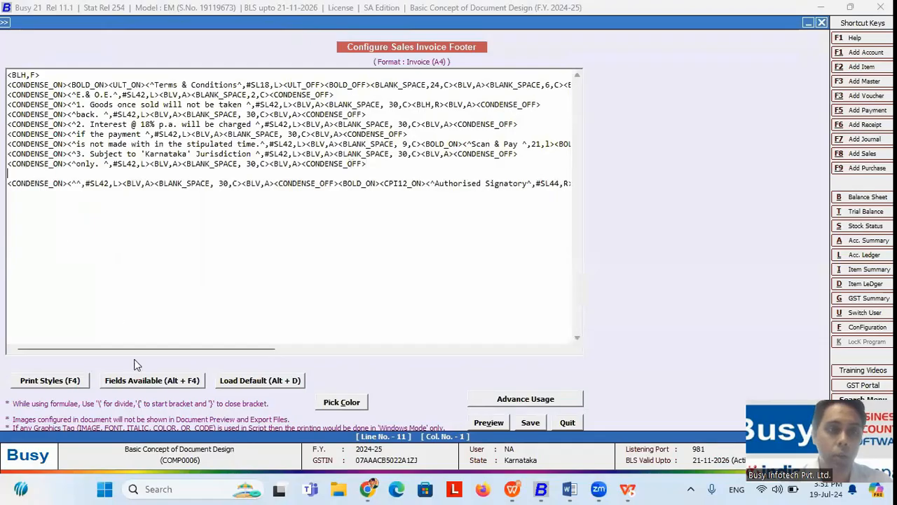
pyautogui.click(71, 383)
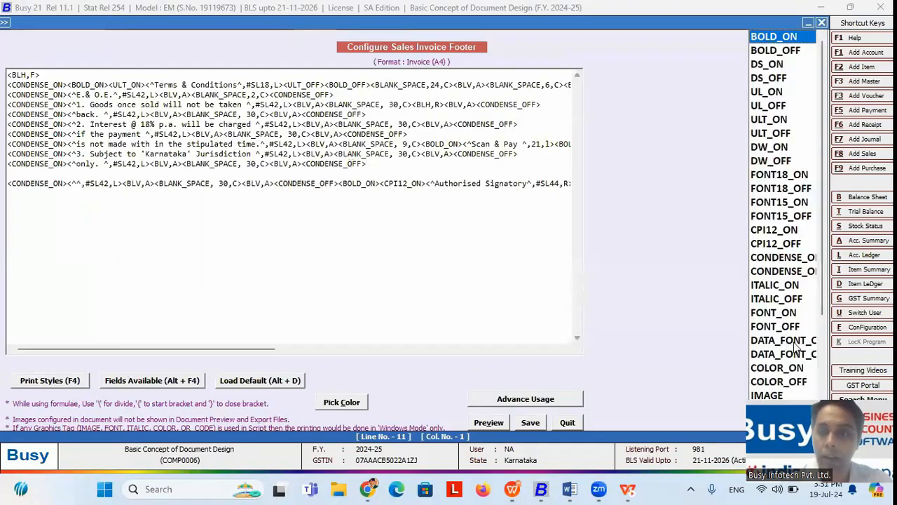
pyautogui.moveTo(821, 303); pyautogui.dragTo(823, 342)
pyautogui.scroll(-3, 824, 342)
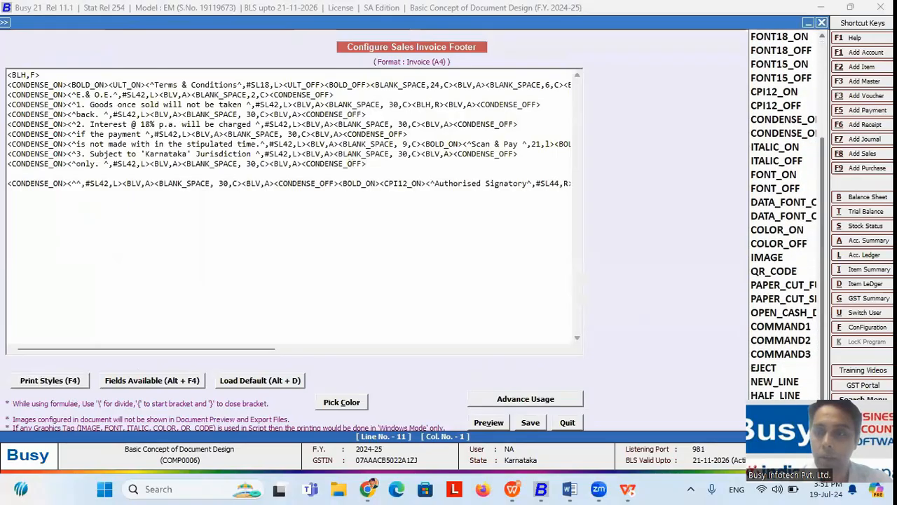
pyautogui.click(775, 381)
pyautogui.doubleClick(795, 387)
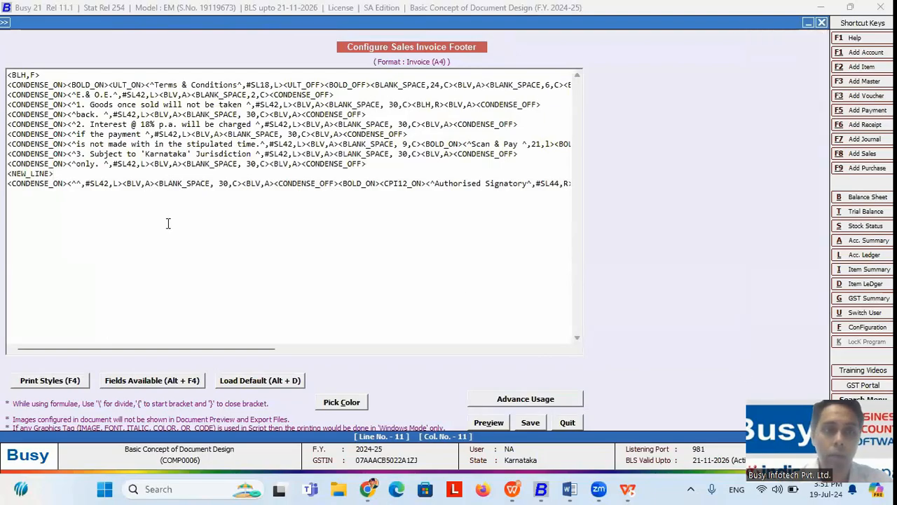
pyautogui.click(482, 423)
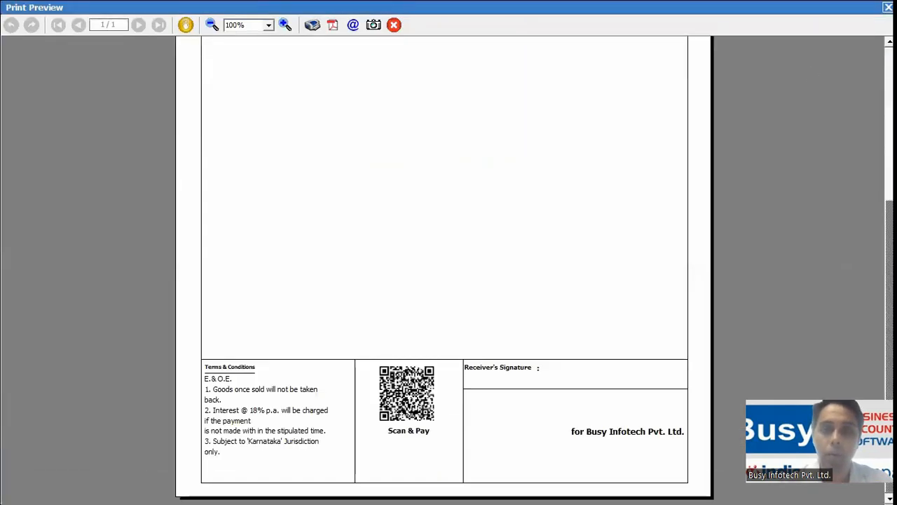
pyautogui.press('Escape')
# Step: Insert a <QTR_LINE> tag at the start of line 11, ahead of NEW_LINE
pyautogui.moveTo(68, 178); pyautogui.dragTo(8, 174)
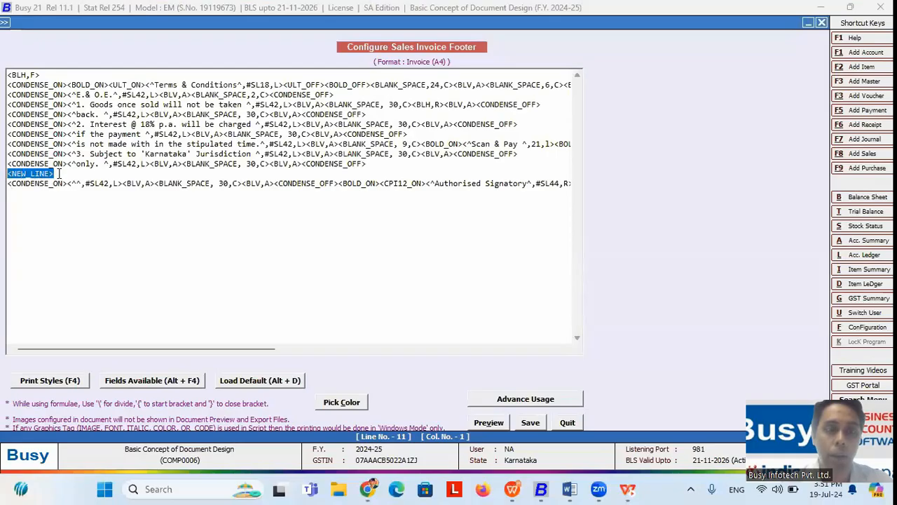
pyautogui.click(64, 383)
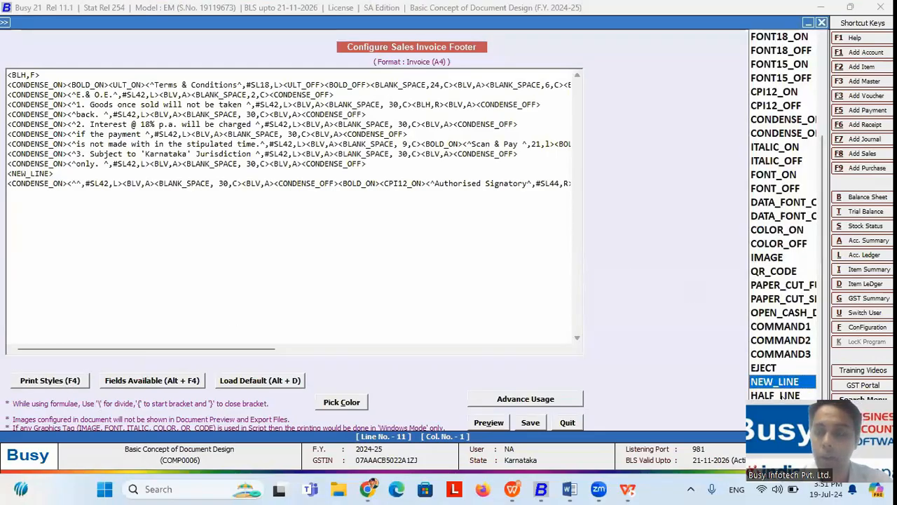
pyautogui.click(826, 396)
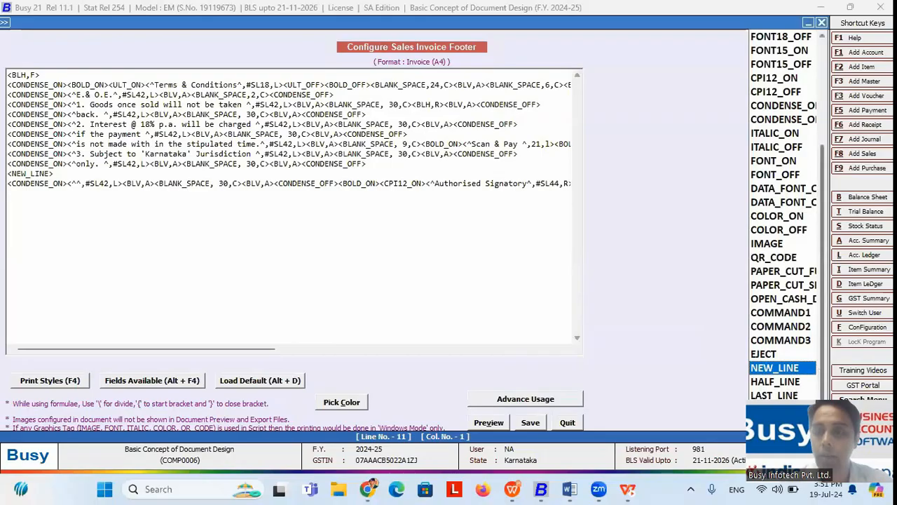
pyautogui.click(780, 410)
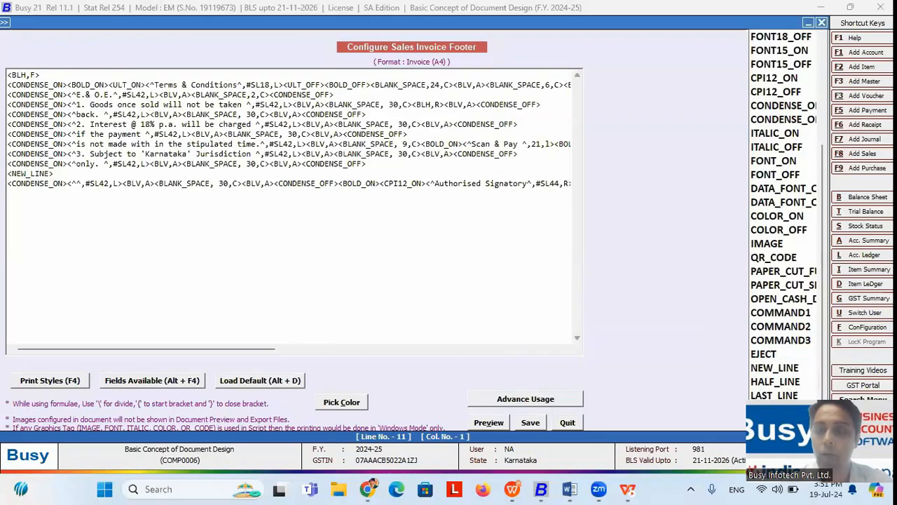
pyautogui.press('Return')
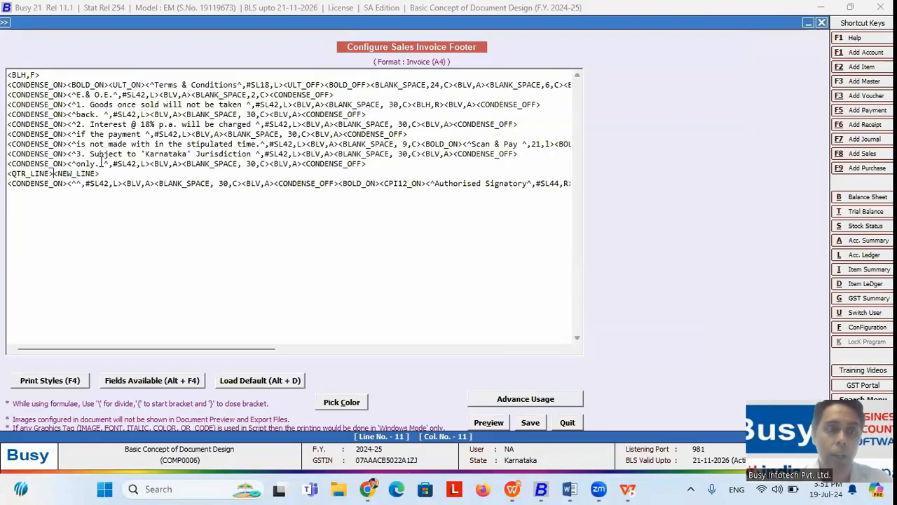
pyautogui.moveTo(105, 175); pyautogui.dragTo(54, 178)
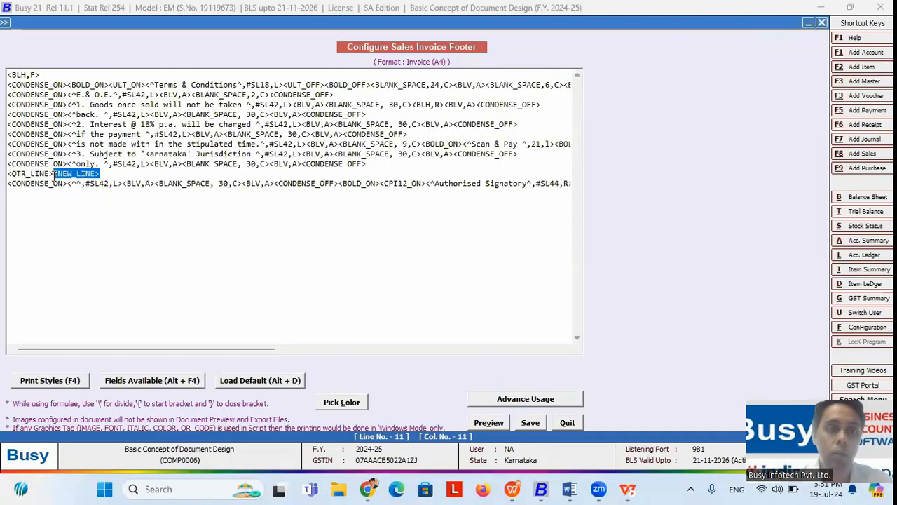
pyautogui.click(70, 380)
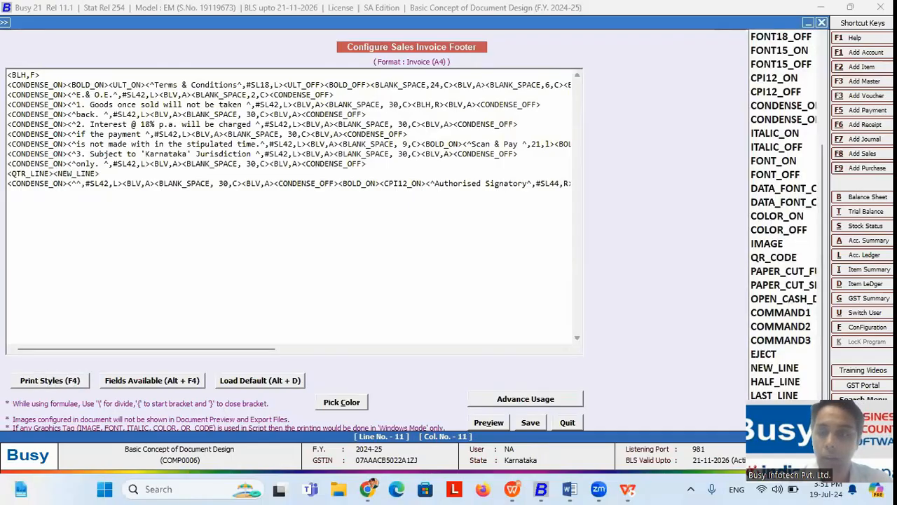
pyautogui.press('Escape')
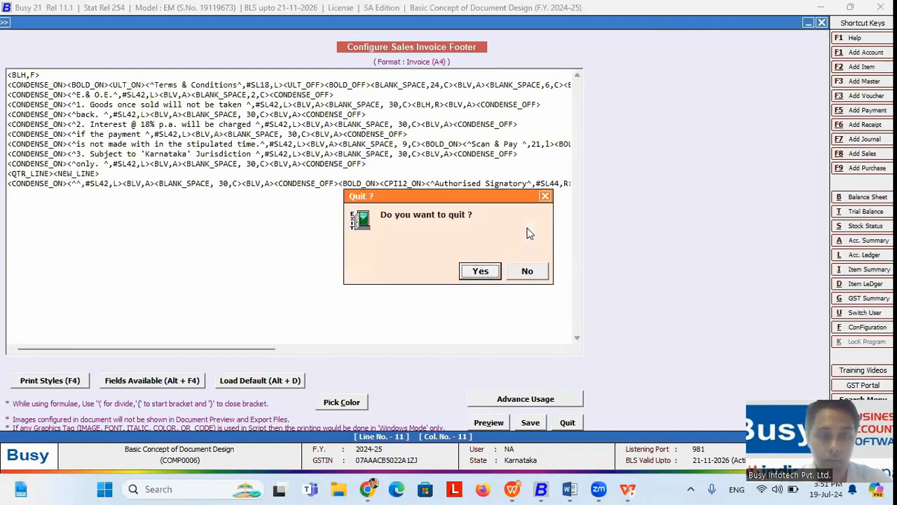
pyautogui.hotkey('alt', 'Tab')
pyautogui.press('Right')
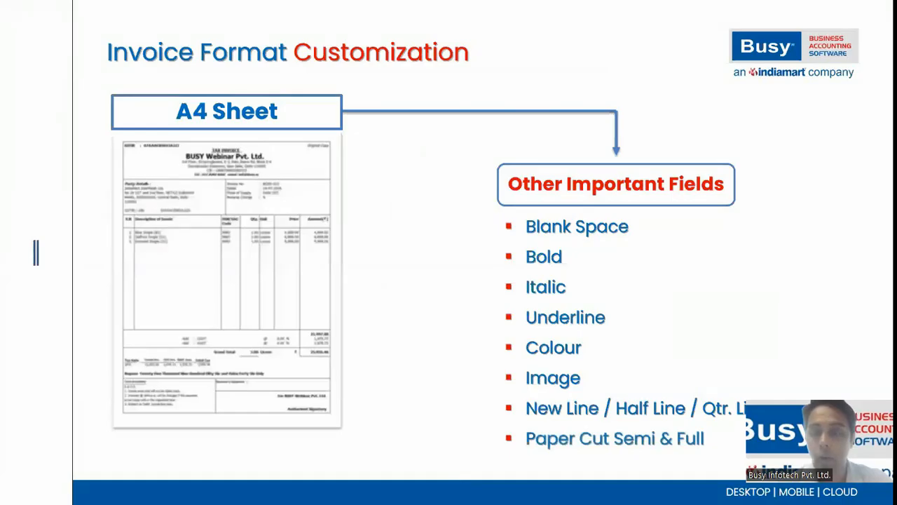
pyautogui.hotkey('alt', 'Tab')
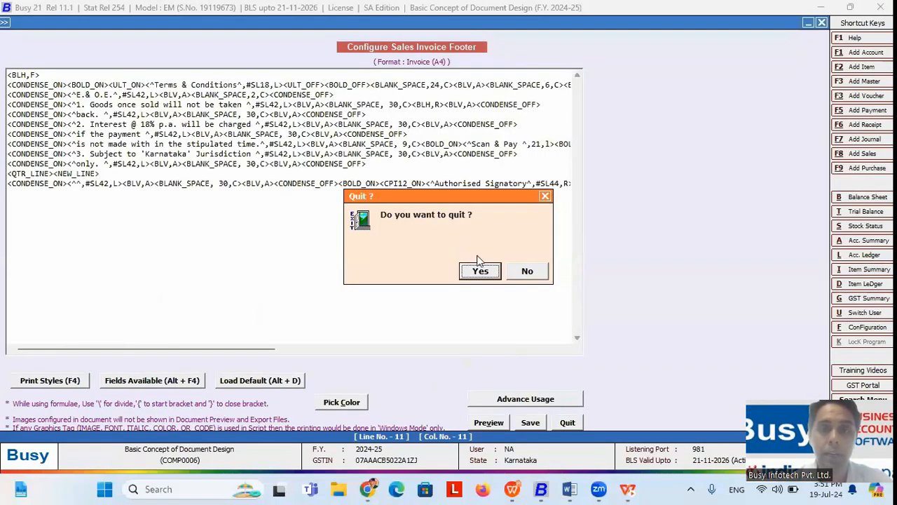
pyautogui.click(528, 271)
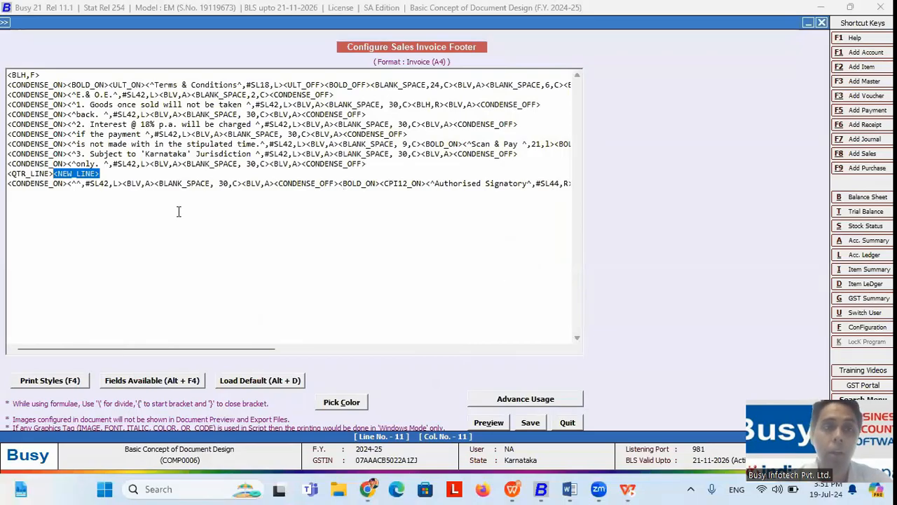
pyautogui.click(104, 174)
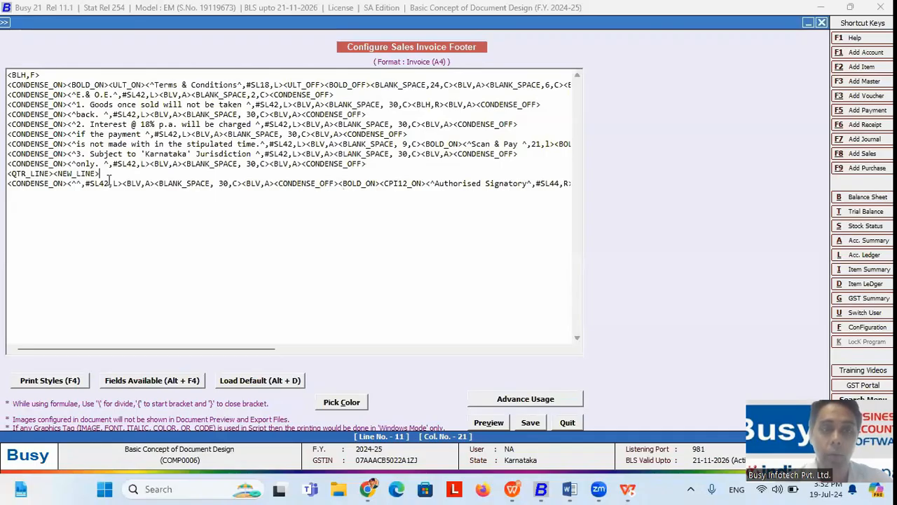
# Step: Add a <PAPER_CUT_FULL> tag on new line 12, then delete it
pyautogui.press('Return')
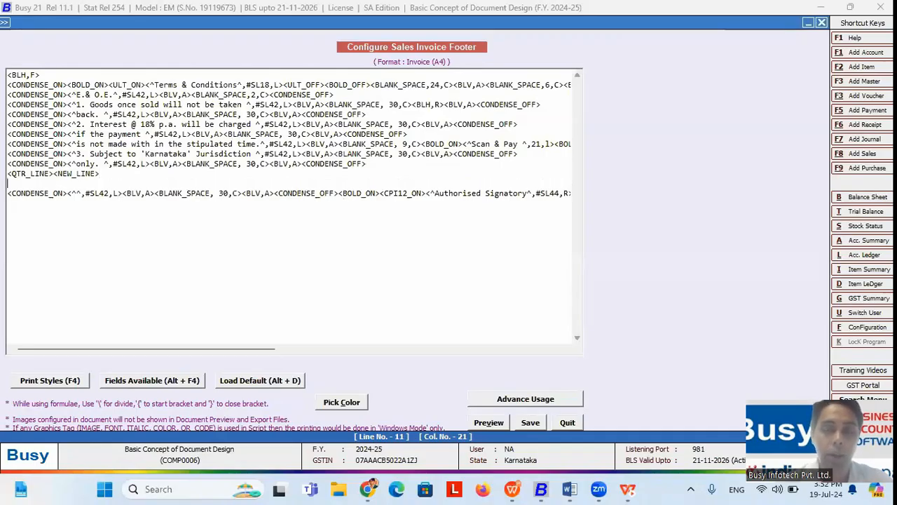
pyautogui.click(61, 386)
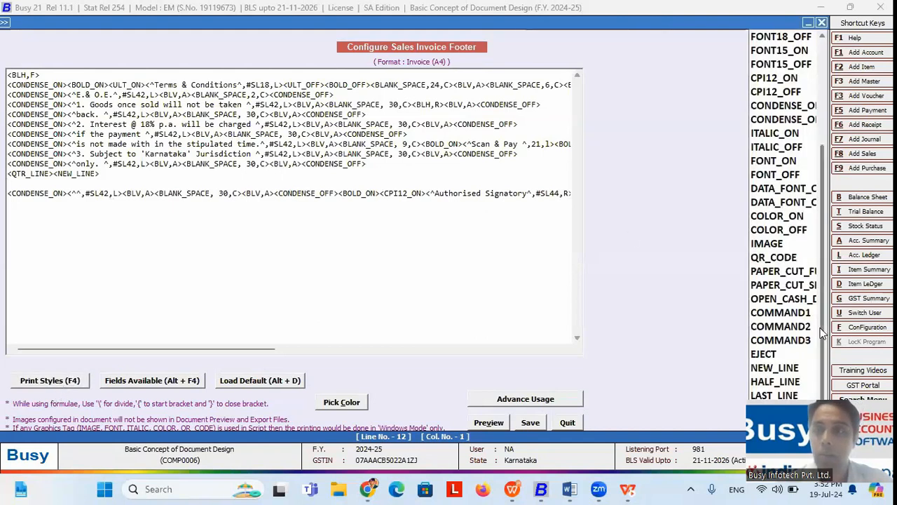
pyautogui.click(798, 275)
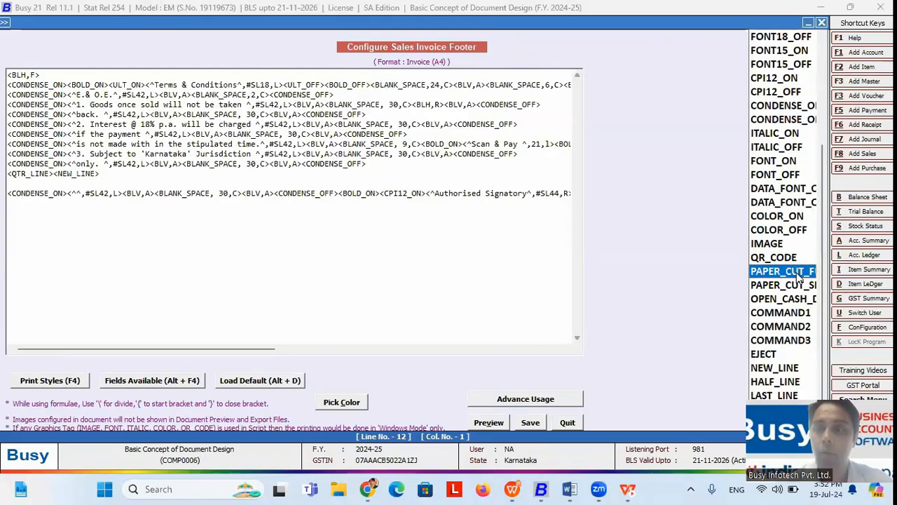
pyautogui.doubleClick(798, 273)
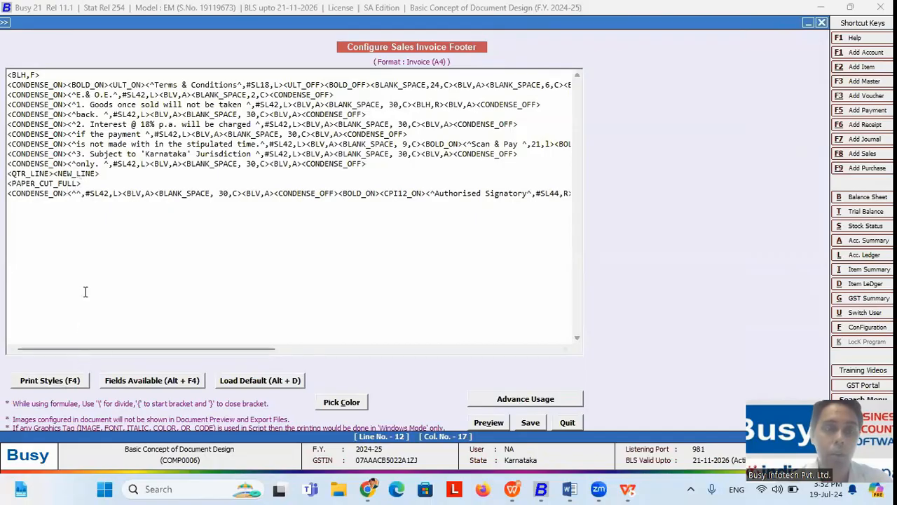
pyautogui.moveTo(87, 183); pyautogui.dragTo(7, 184)
pyautogui.press('Delete')
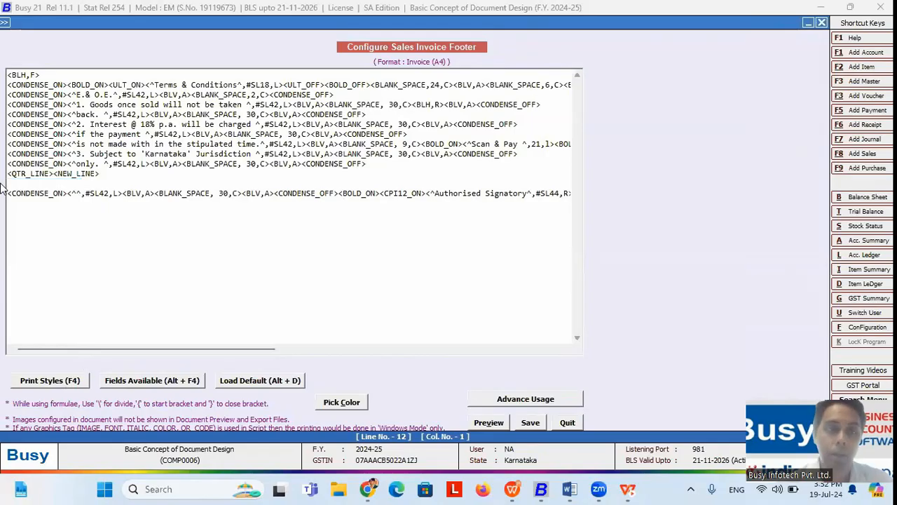
# Step: Insert <PAPER_CUT_SEMI> on line 12 instead and quit the footer script editor
pyautogui.click(70, 382)
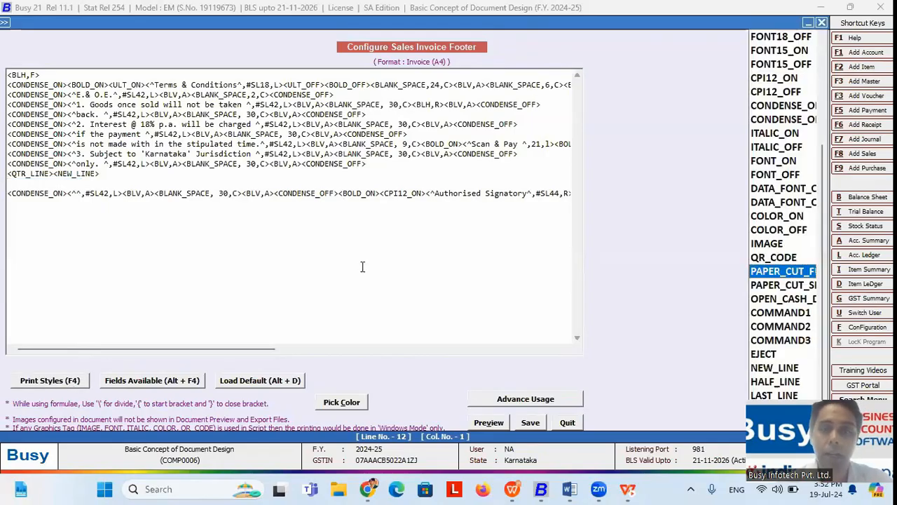
pyautogui.doubleClick(798, 285)
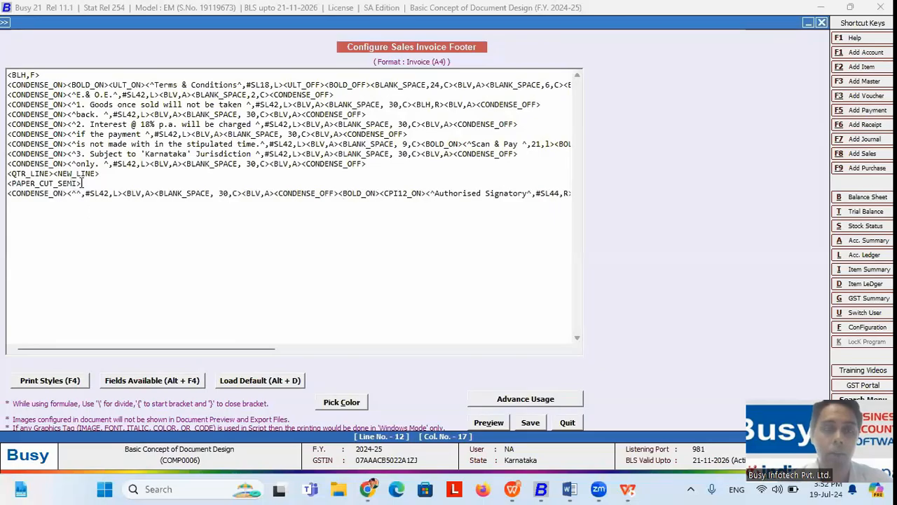
pyautogui.moveTo(82, 183); pyautogui.dragTo(4, 186)
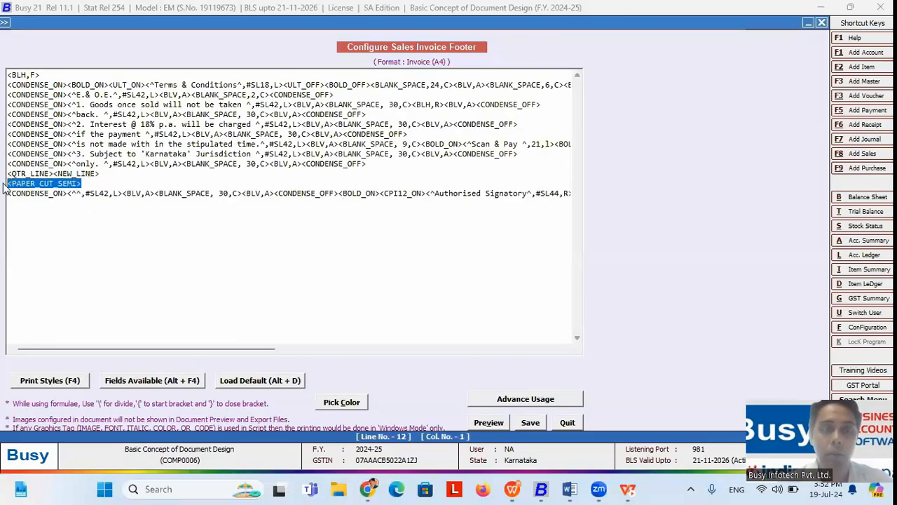
pyautogui.click(74, 387)
pyautogui.hotkey('alt', 'Tab')
pyautogui.press('Right')
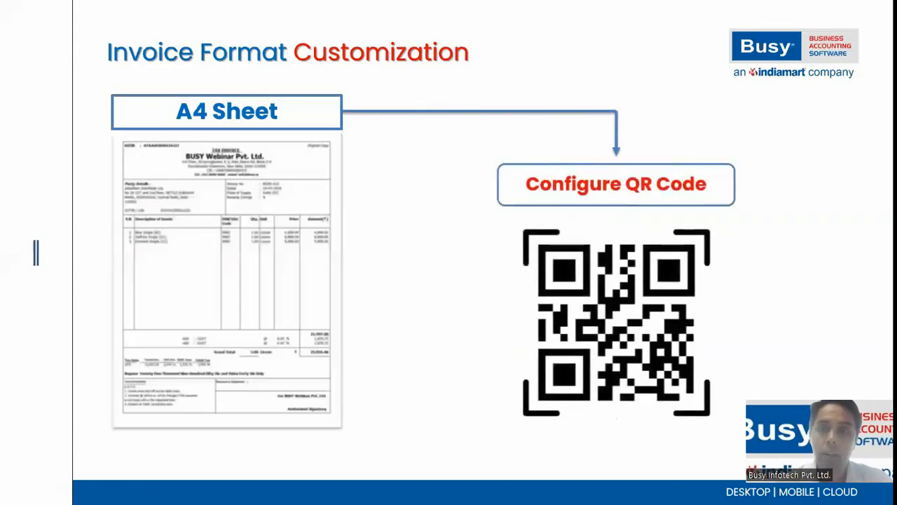
pyautogui.hotkey('alt', 'Tab')
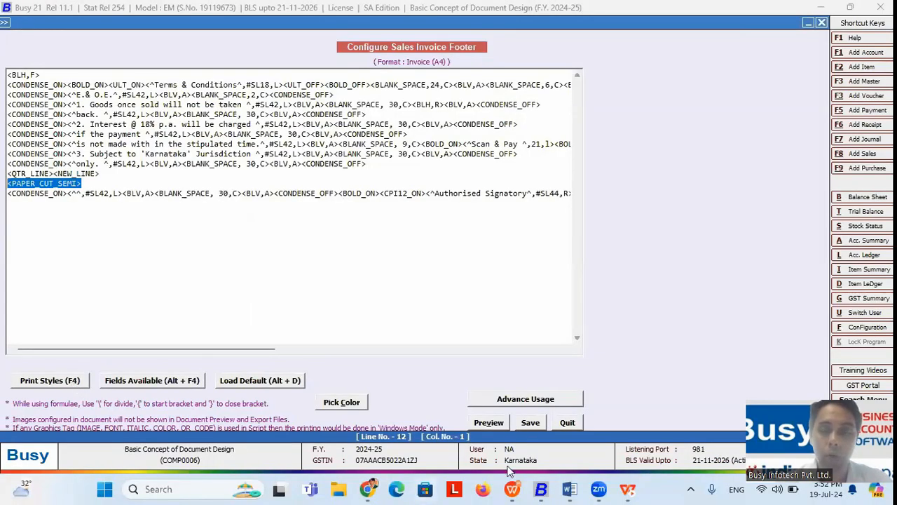
pyautogui.click(567, 423)
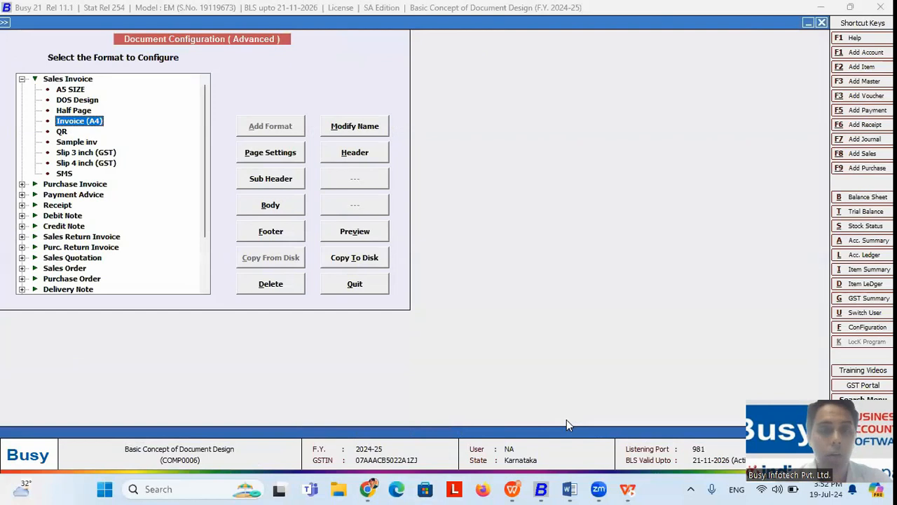
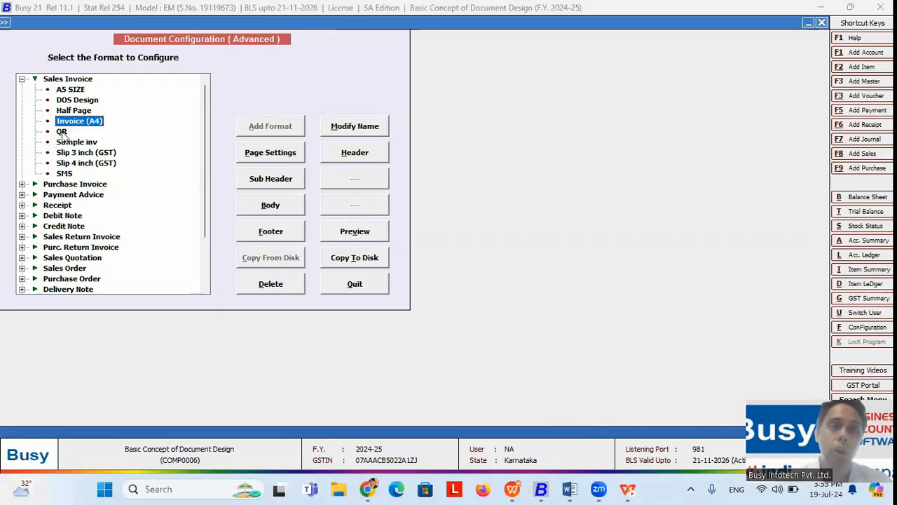
# Step: Open the QR Sales Invoice format's footer script and select its UPI payment string
pyautogui.click(80, 80)
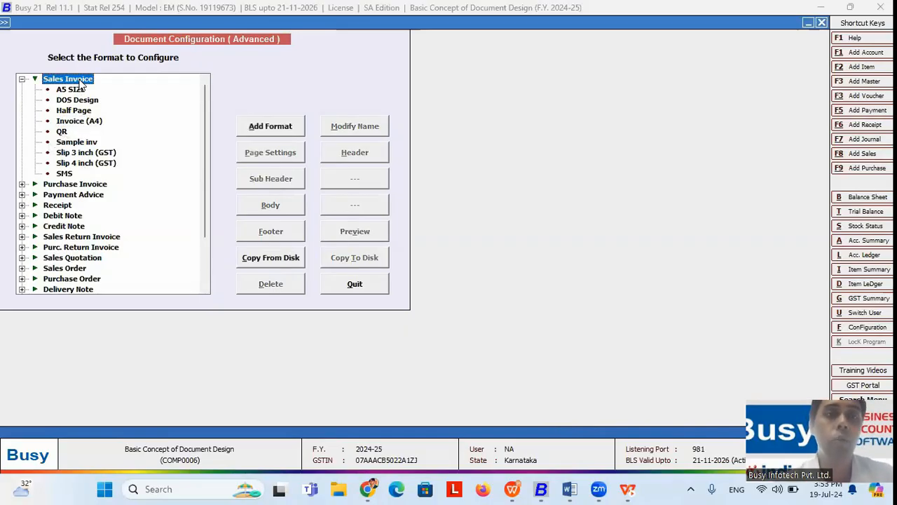
pyautogui.click(270, 129)
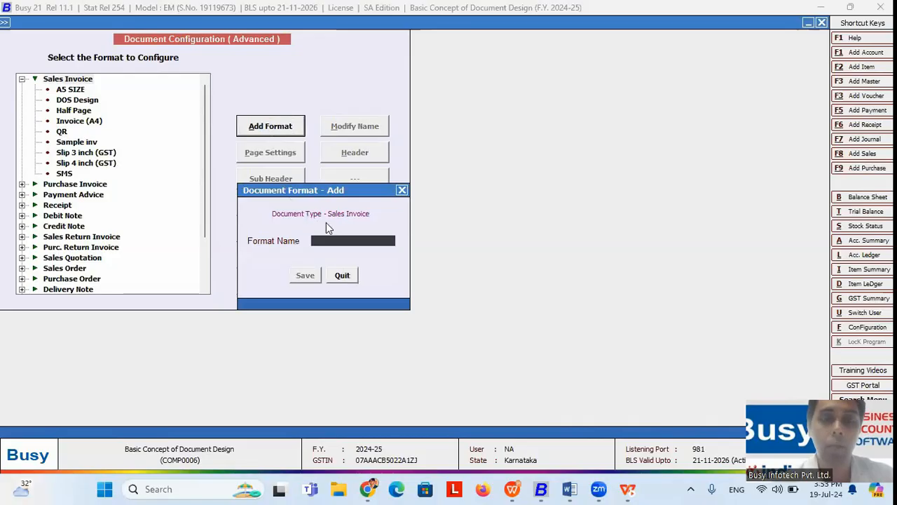
pyautogui.press('Escape')
pyautogui.click(62, 131)
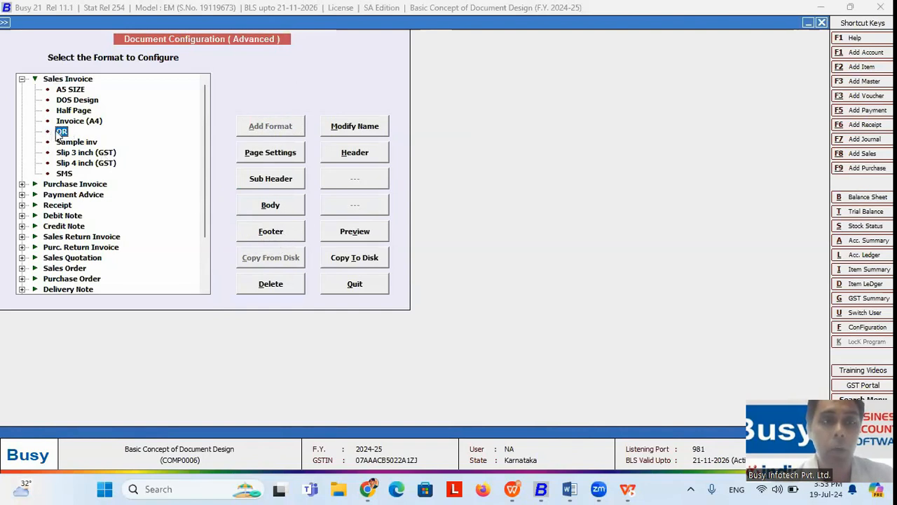
pyautogui.click(259, 242)
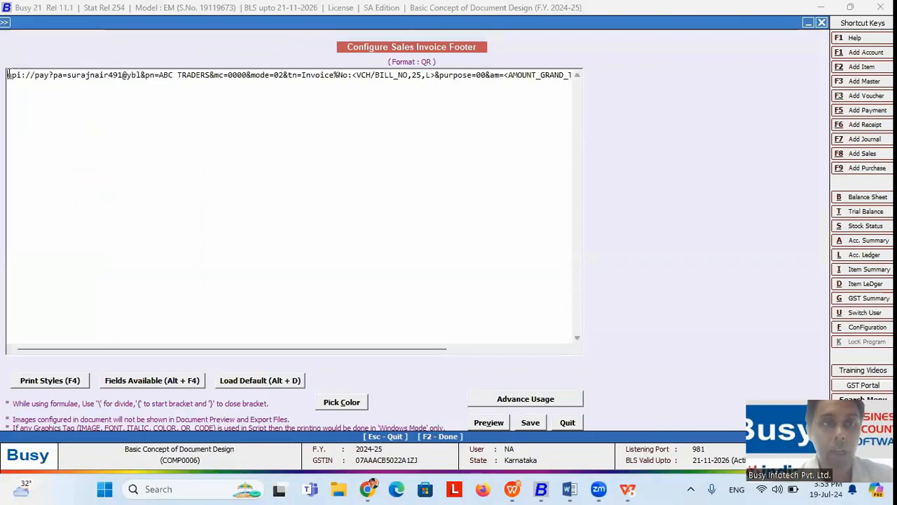
pyautogui.moveTo(7, 75); pyautogui.dragTo(576, 75)
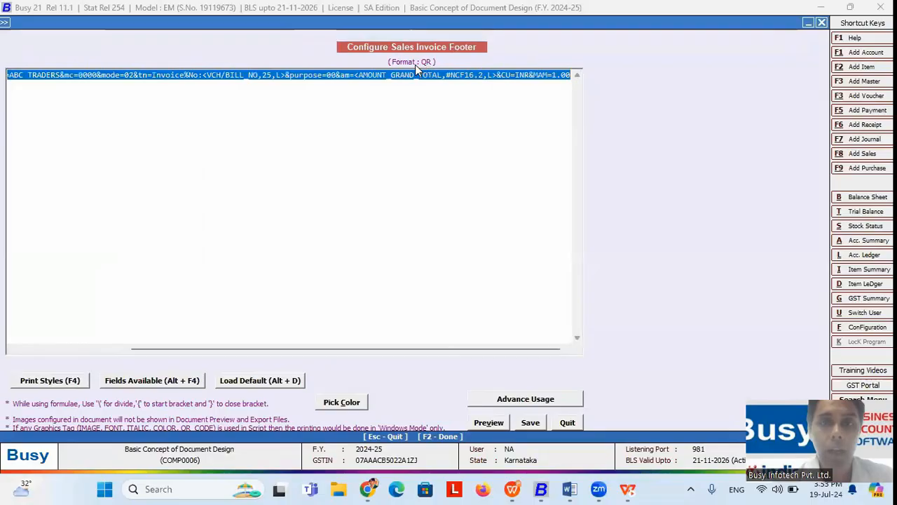
# Step: Save the QR footer, then open the Invoice (A4) format's footer script
pyautogui.click(530, 422)
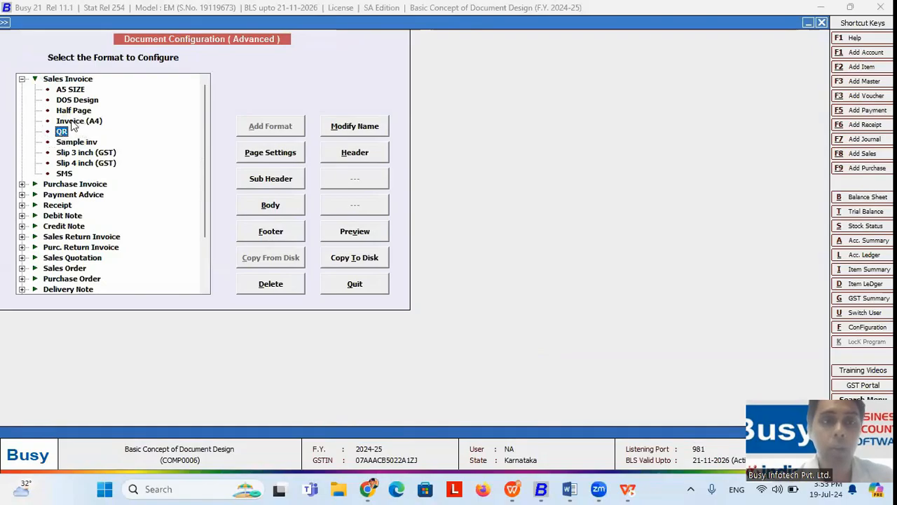
pyautogui.click(73, 123)
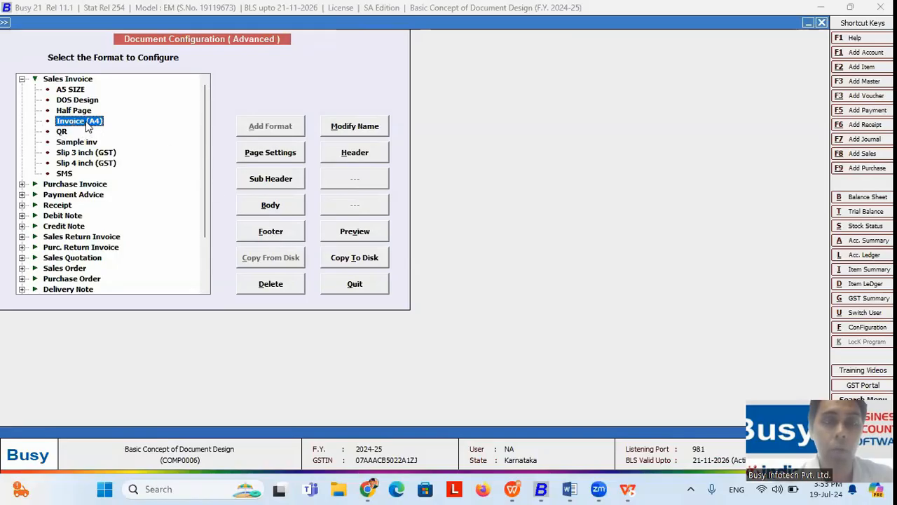
pyautogui.click(286, 236)
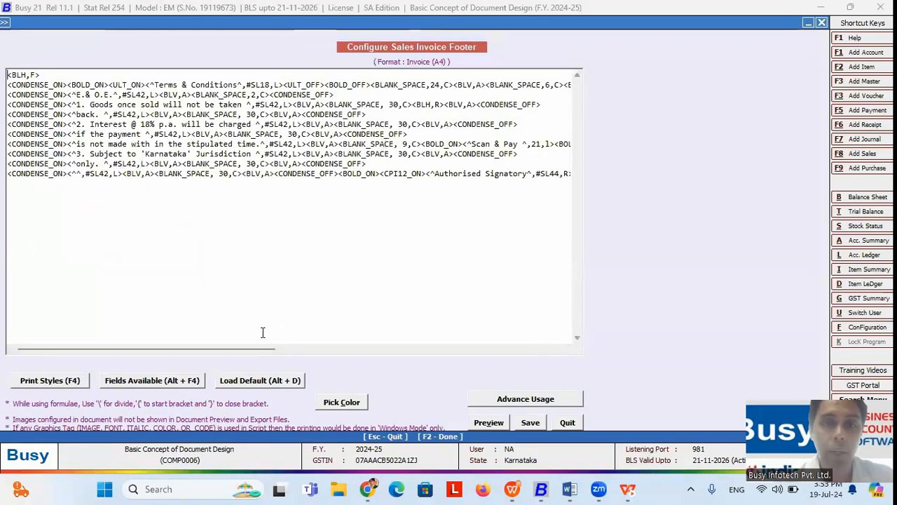
# Step: Delete the existing QR code tag from the Invoice (A4) footer
pyautogui.moveTo(248, 347); pyautogui.dragTo(338, 307)
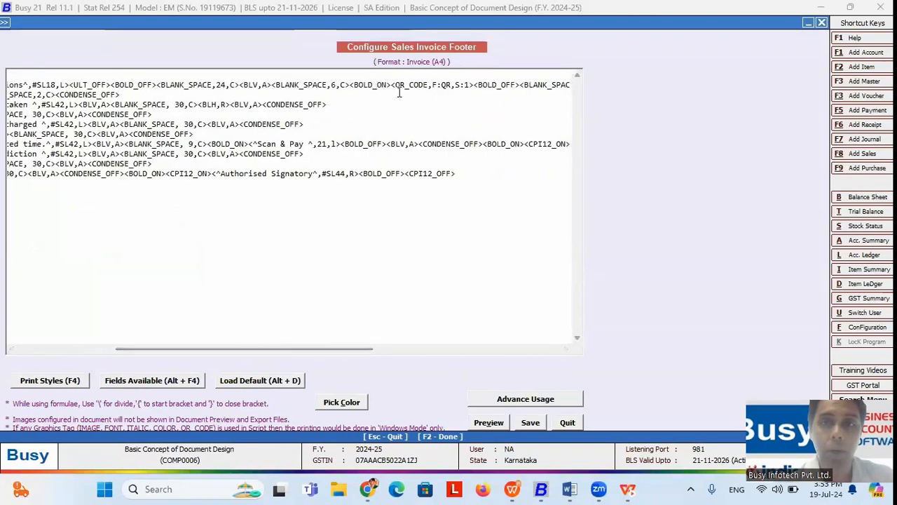
pyautogui.click(393, 86)
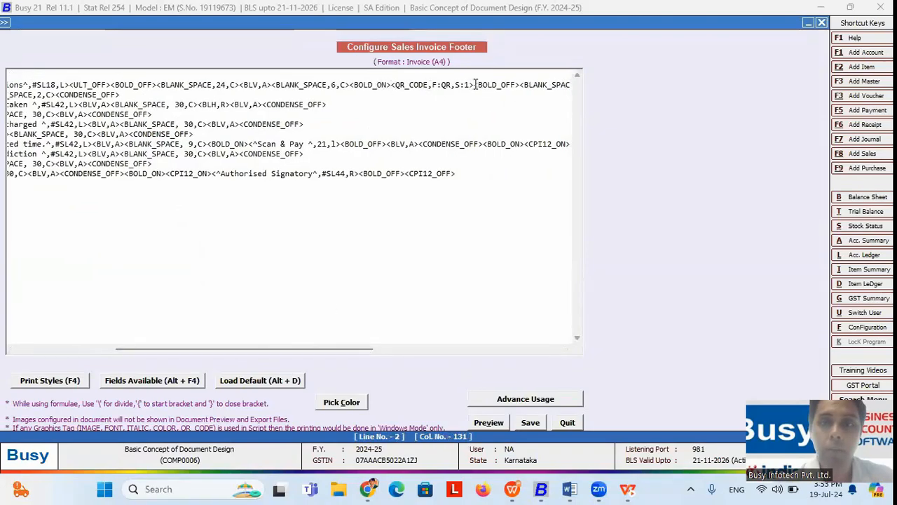
pyautogui.press('BackSpace')
pyautogui.press('BackSpace')
pyautogui.press('BackSpace')
pyautogui.press('BackSpace')
pyautogui.press('BackSpace')
pyautogui.press('BackSpace')
pyautogui.press('BackSpace')
pyautogui.press('BackSpace')
pyautogui.press('BackSpace')
pyautogui.press('BackSpace')
pyautogui.press('BackSpace')
pyautogui.press('BackSpace')
pyautogui.press('BackSpace')
pyautogui.press('BackSpace')
pyautogui.press('BackSpace')
pyautogui.press('BackSpace')
pyautogui.press('BackSpace')
pyautogui.press('BackSpace')
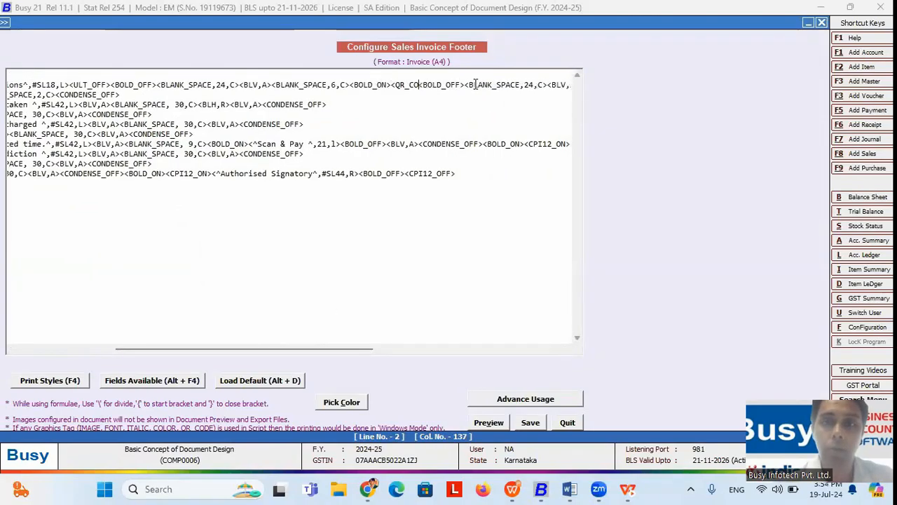
pyautogui.press('BackSpace')
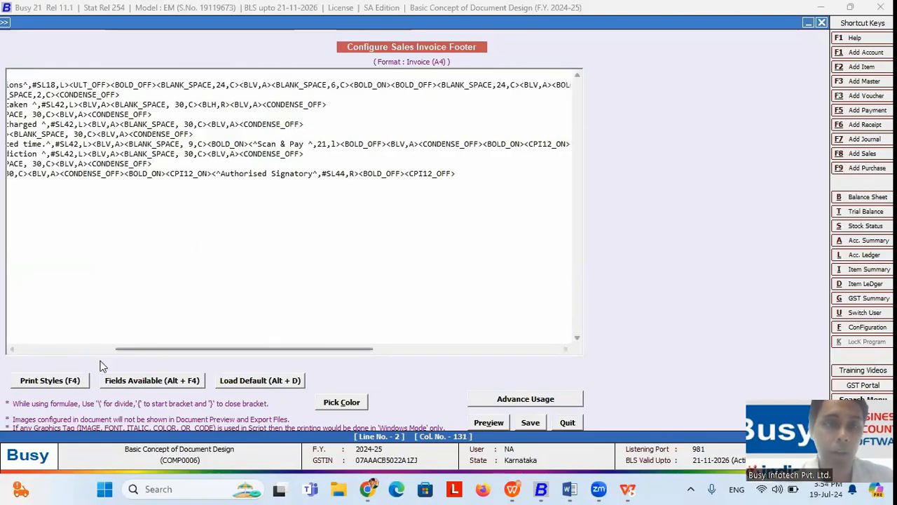
# Step: Insert a QR_CODE tag with format name QR, save the footer and preview the invoice
pyautogui.click(65, 379)
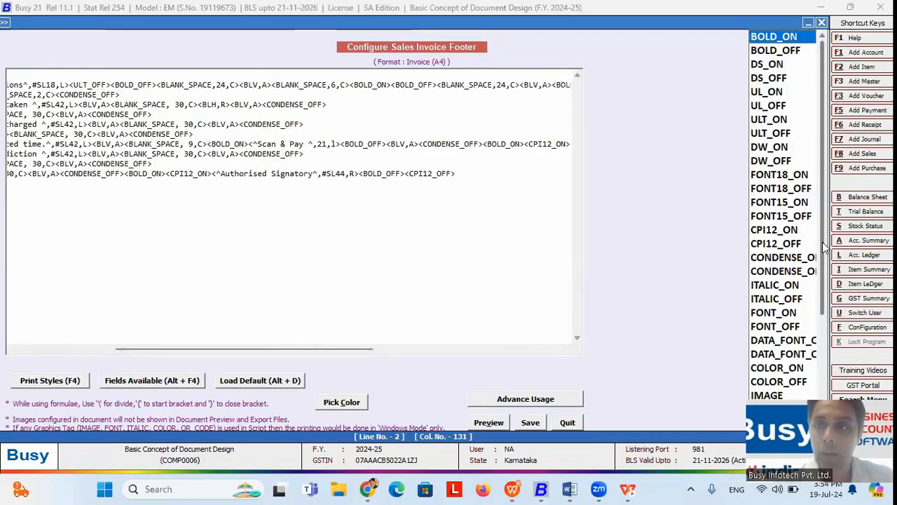
pyautogui.scroll(-3, 822, 242)
pyautogui.click(771, 290)
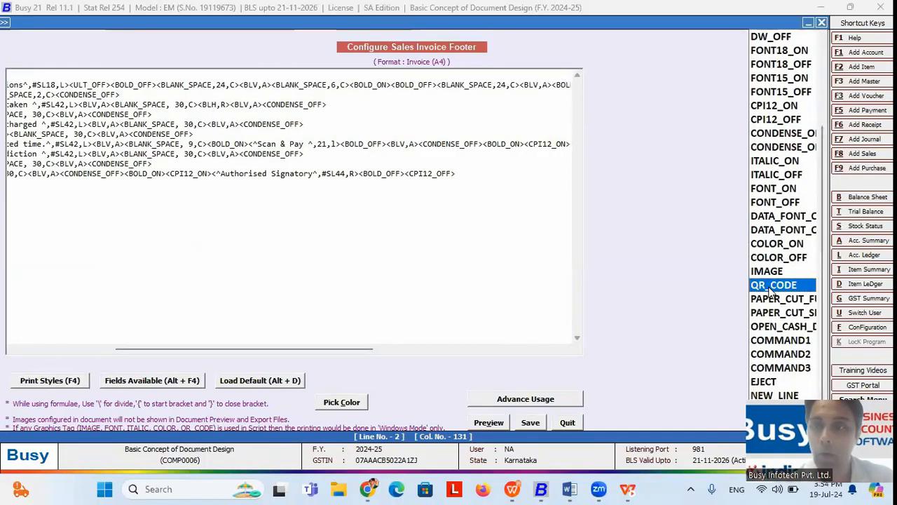
pyautogui.doubleClick(771, 290)
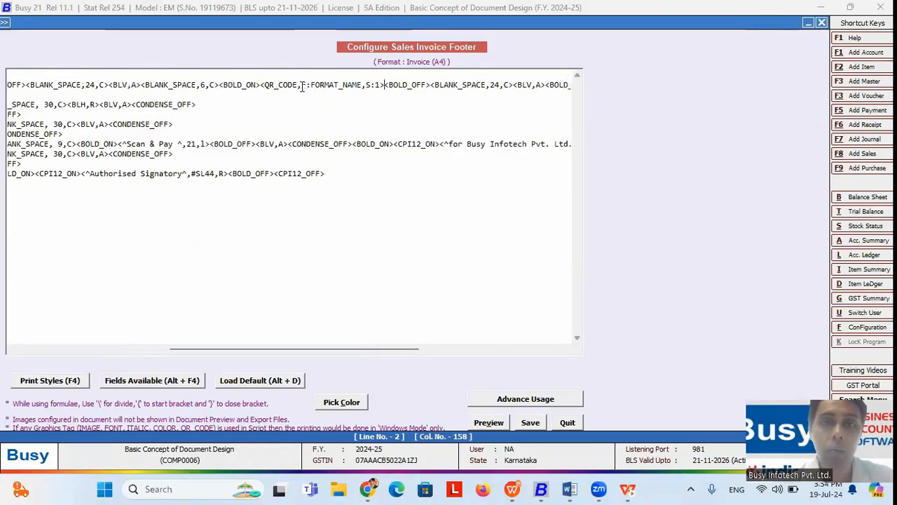
pyautogui.moveTo(309, 85); pyautogui.dragTo(362, 82)
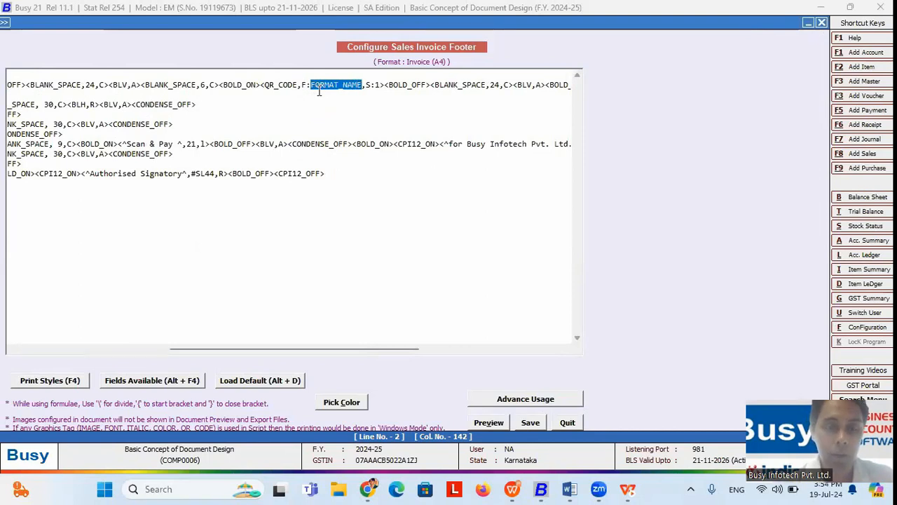
pyautogui.write('QR')
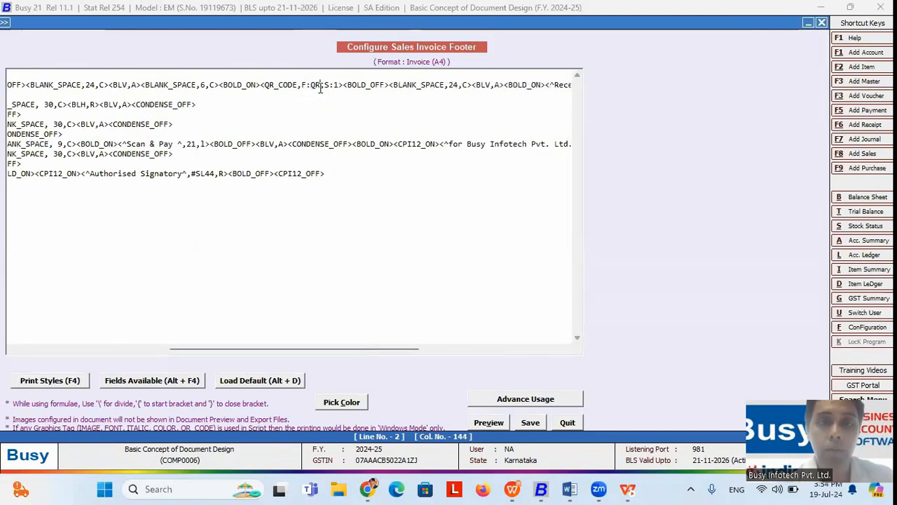
pyautogui.moveTo(319, 85); pyautogui.dragTo(310, 85)
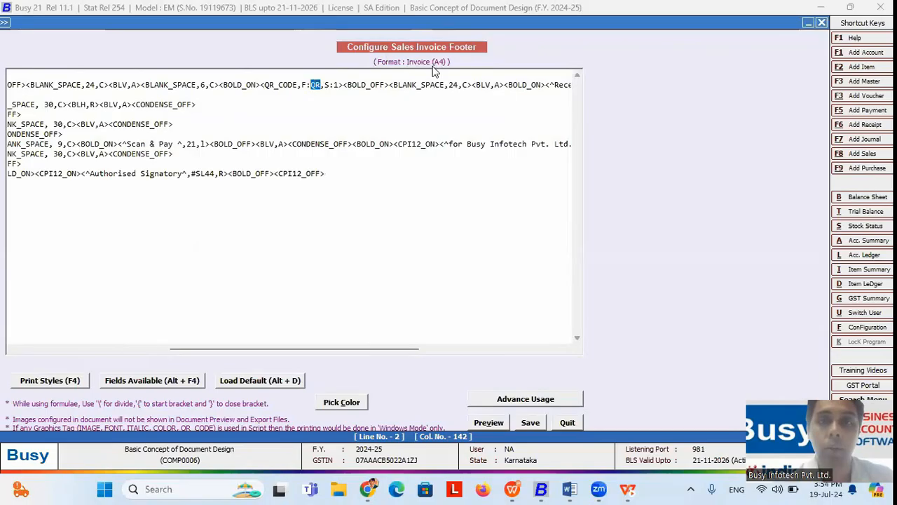
pyautogui.click(321, 84)
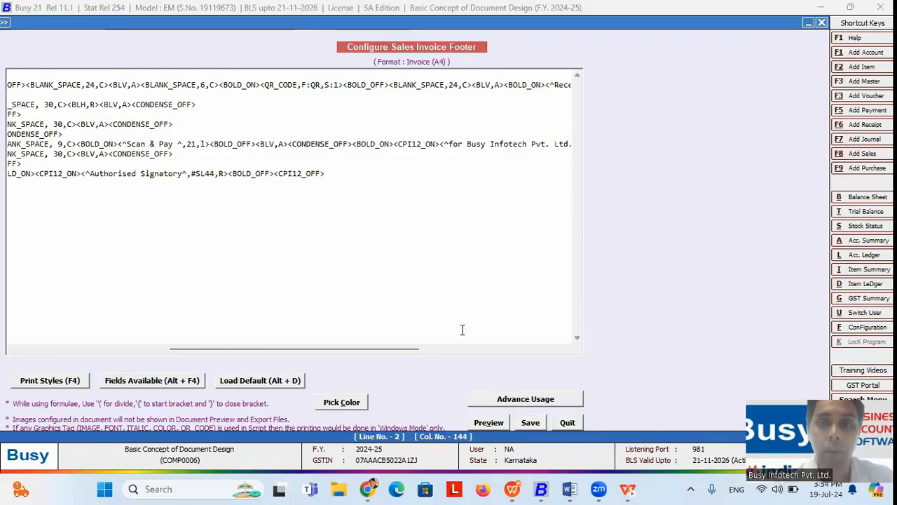
pyautogui.click(530, 423)
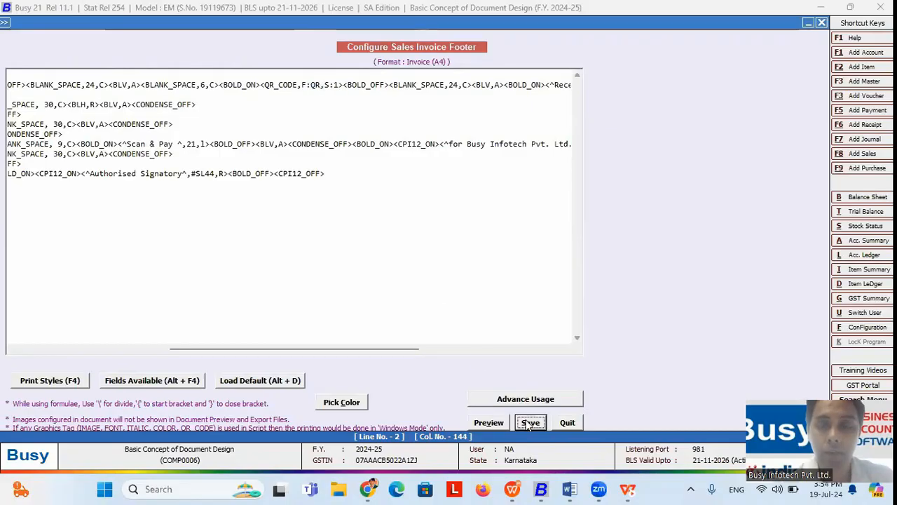
pyautogui.click(355, 233)
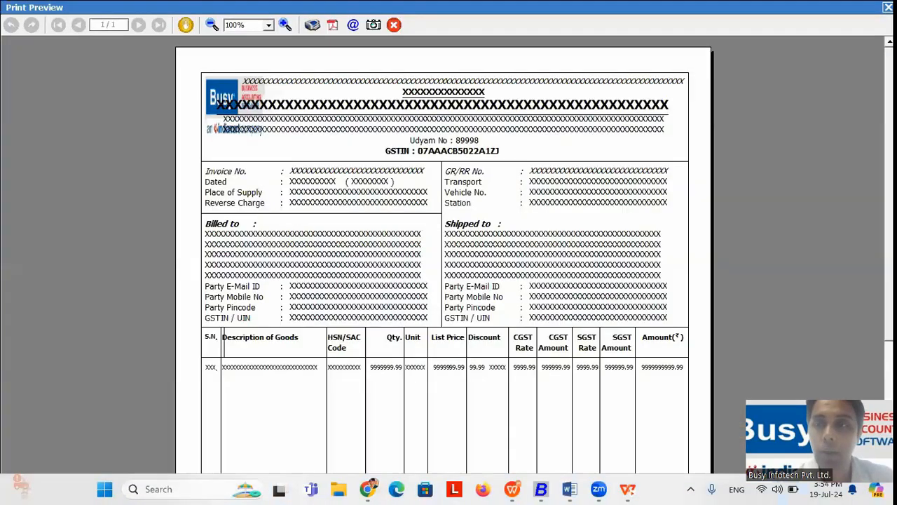
# Step: Scroll the invoice preview, then close it and the Document Configuration window
pyautogui.scroll(-5, 452, 386)
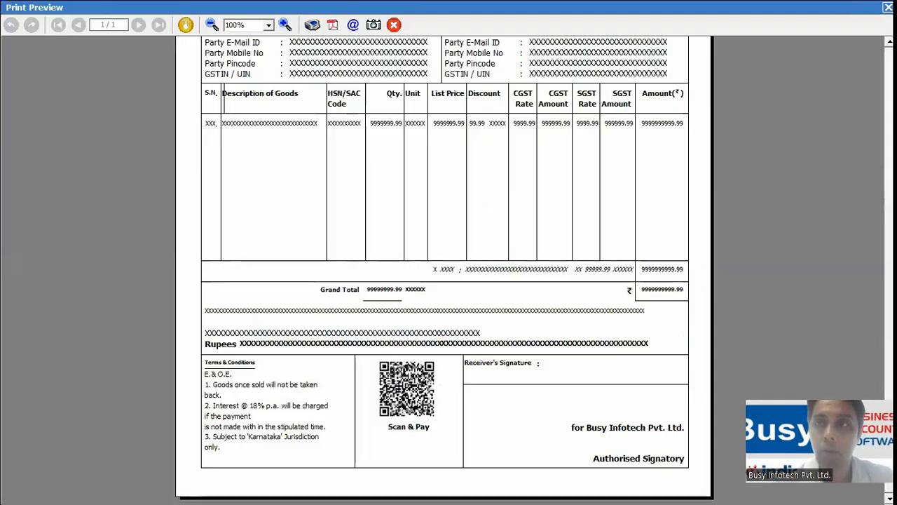
pyautogui.click(888, 7)
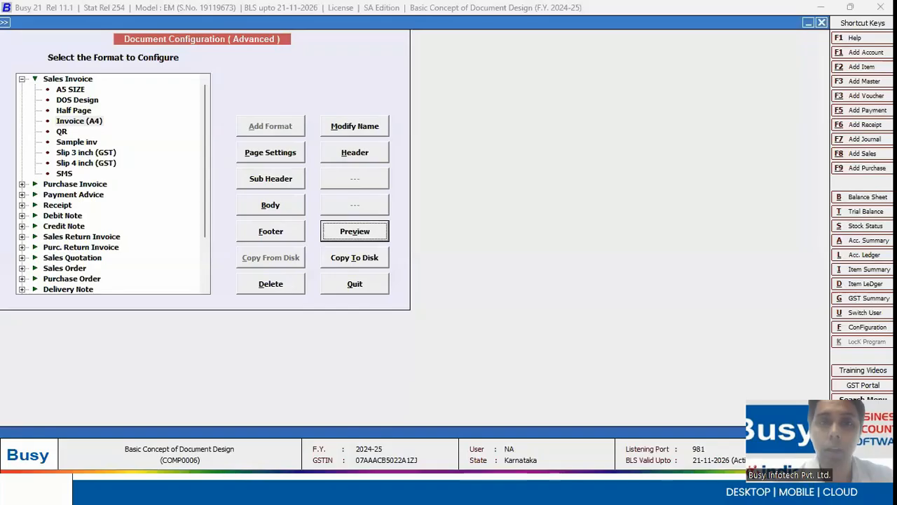
pyautogui.click(366, 293)
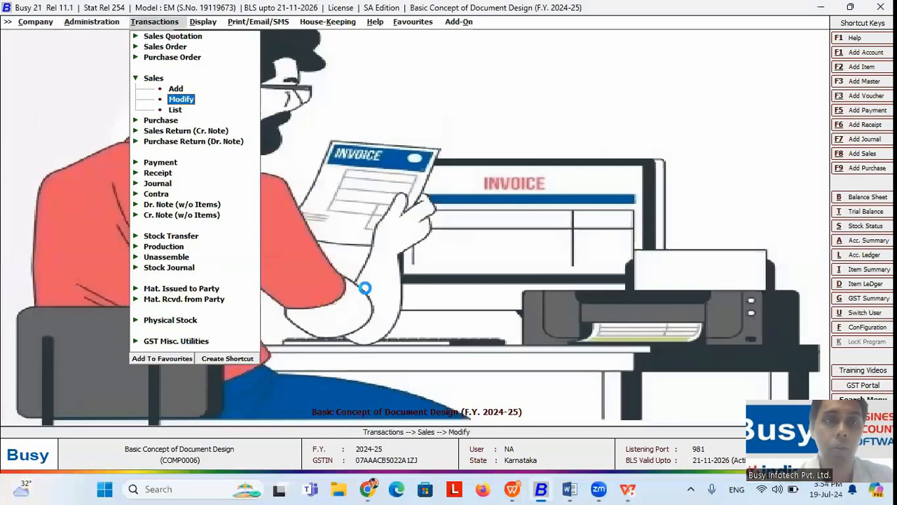
# Step: Open an existing sales voucher and preview it in the Invoice (A4) format
pyautogui.press('Return')
pyautogui.press('Return')
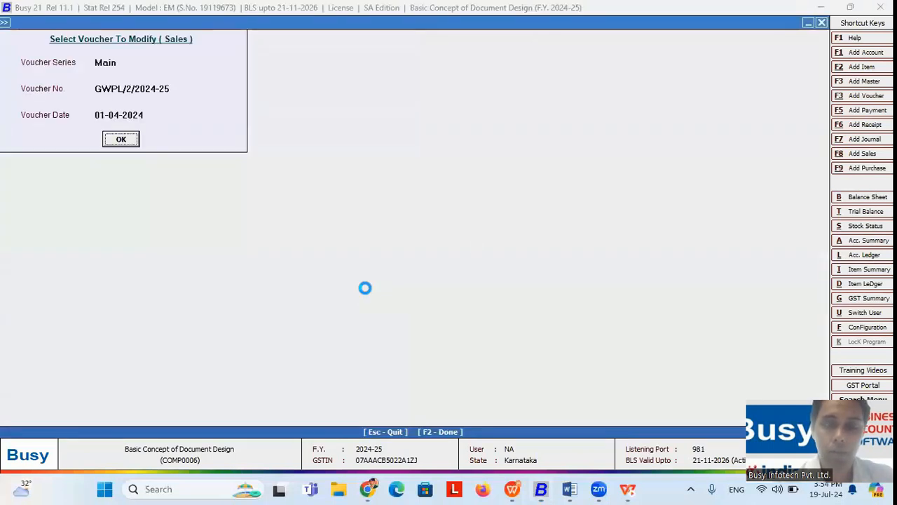
pyautogui.press('Return')
pyautogui.hotkey('alt', 'p')
pyautogui.press('Return')
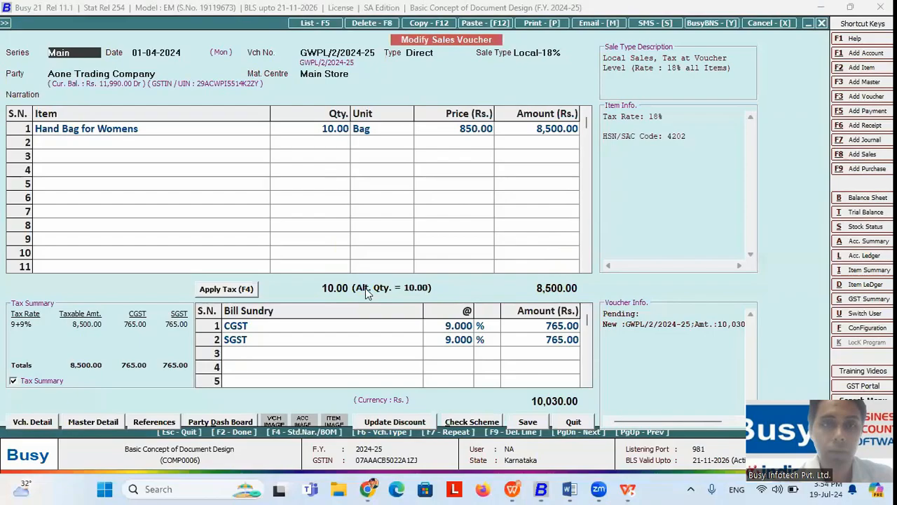
pyautogui.press('Down')
pyautogui.press('Down')
pyautogui.press('Down')
pyautogui.press('Down')
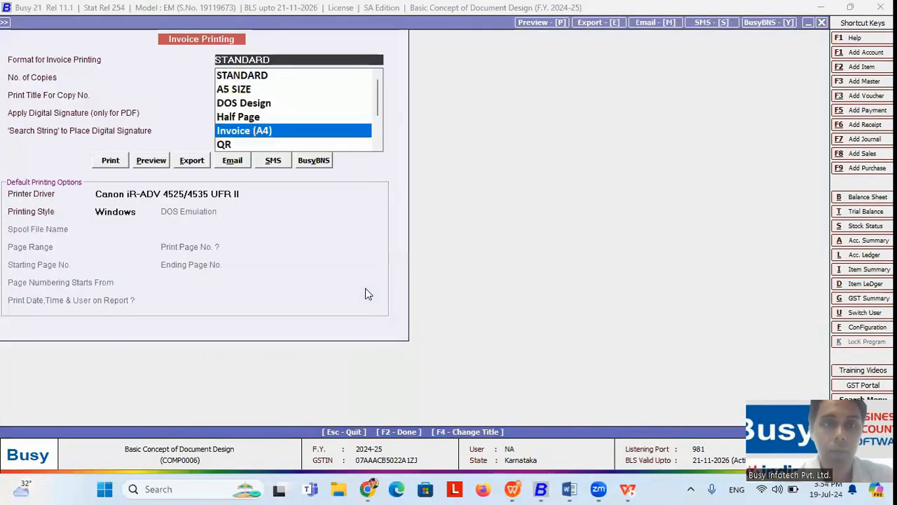
pyautogui.press('Return')
pyautogui.click(152, 161)
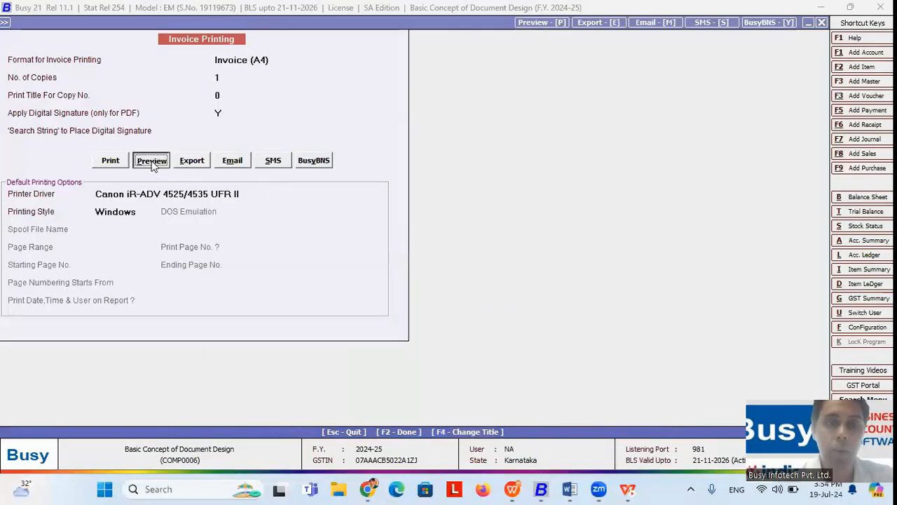
pyautogui.scroll(-5, 652, 372)
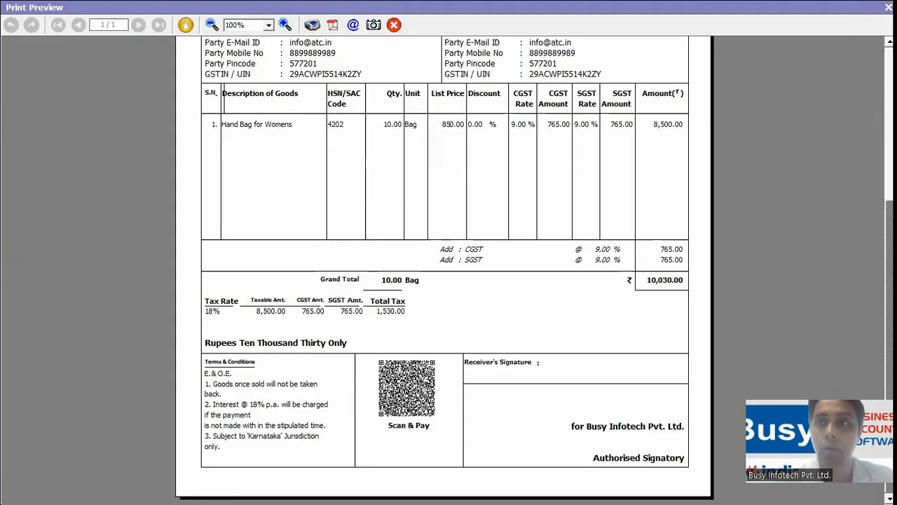
# Step: Close the preview and leave the sales voucher, back to the Transactions menu
pyautogui.press('Escape')
pyautogui.press('Escape')
pyautogui.press('Return')
pyautogui.press('Escape')
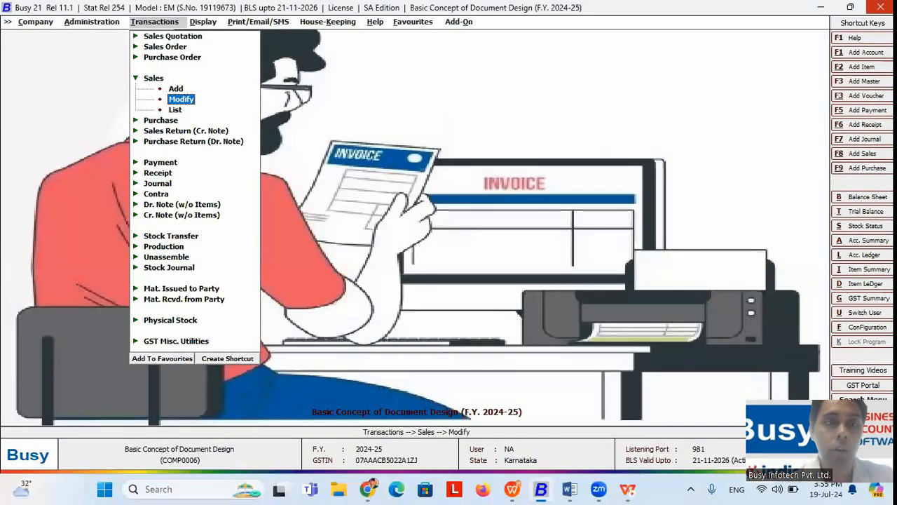
# Step: Open the Invoice (A4) footer from the advanced Document Configuration
pyautogui.press('Left')
pyautogui.press('Return')
pyautogui.press('Down')
pyautogui.press('Down')
pyautogui.press('Down')
pyautogui.press('Down')
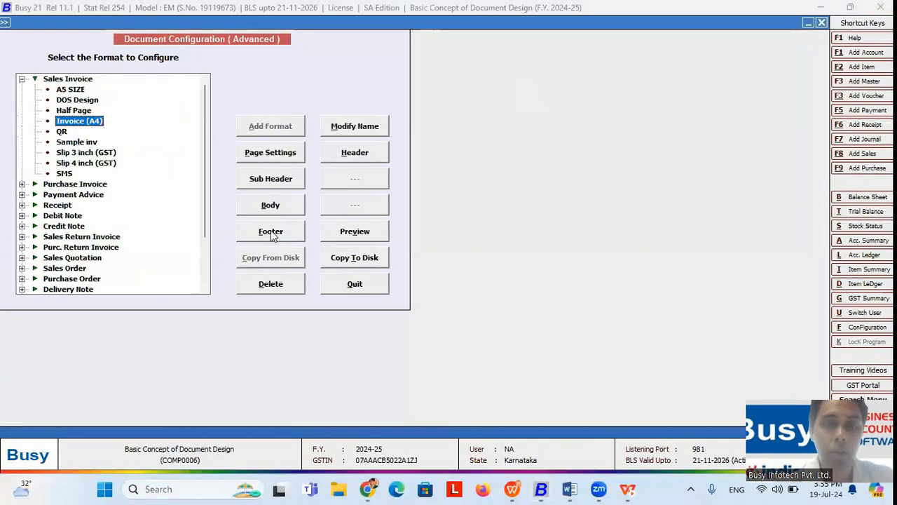
pyautogui.click(272, 234)
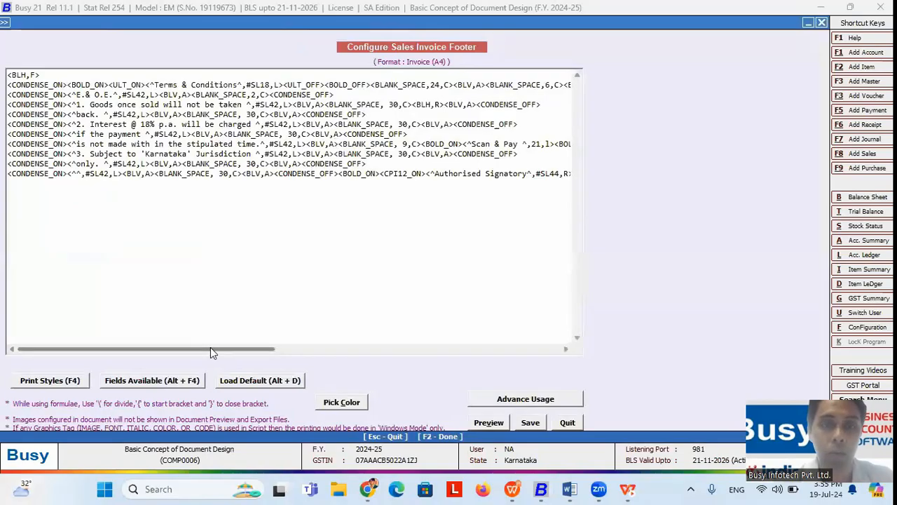
# Step: Inspect the Scan & Pay label and QR_CODE tag, then close the footer unchanged
pyautogui.moveTo(210, 350); pyautogui.dragTo(251, 348)
pyautogui.moveTo(382, 144); pyautogui.dragTo(429, 144)
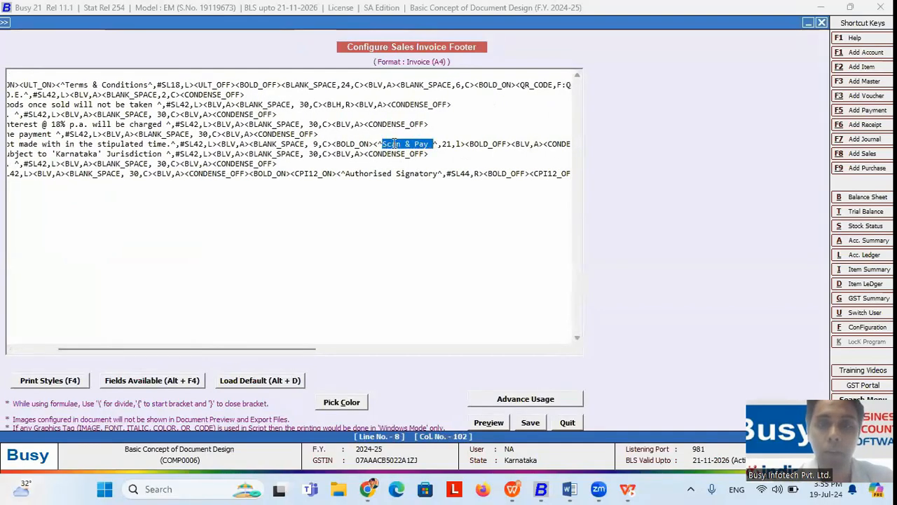
pyautogui.click(381, 144)
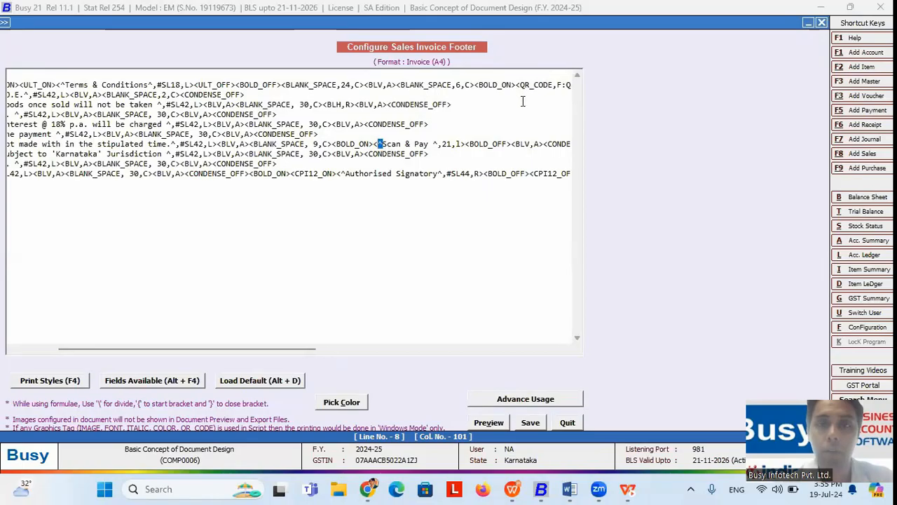
pyautogui.moveTo(517, 85); pyautogui.dragTo(553, 85)
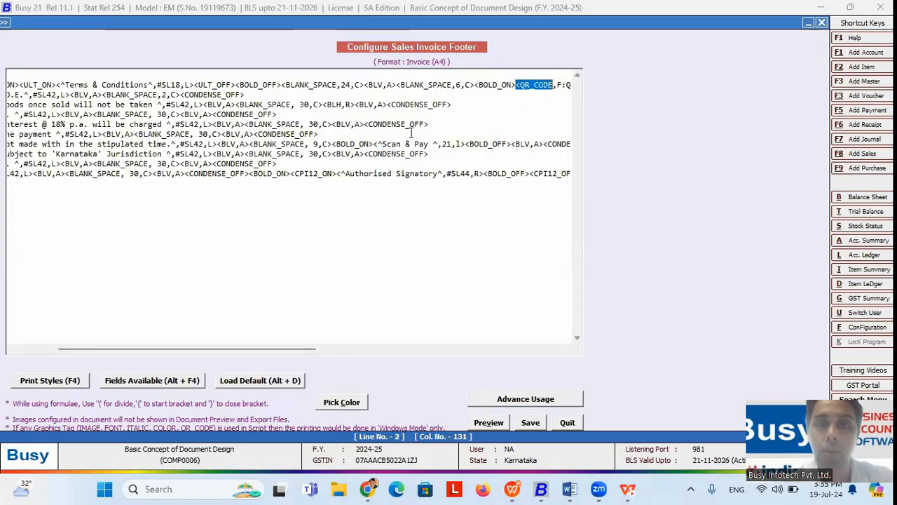
pyautogui.moveTo(374, 144); pyautogui.dragTo(464, 144)
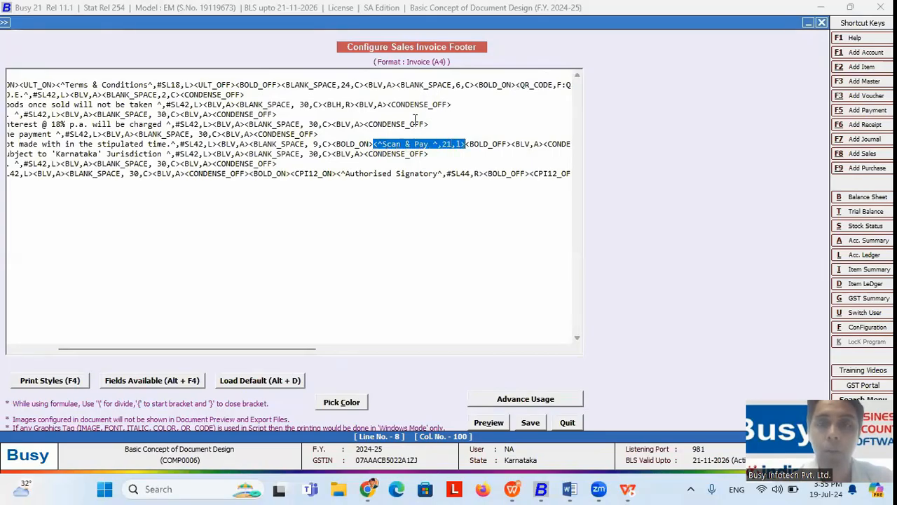
pyautogui.click(365, 153)
pyautogui.press('Left')
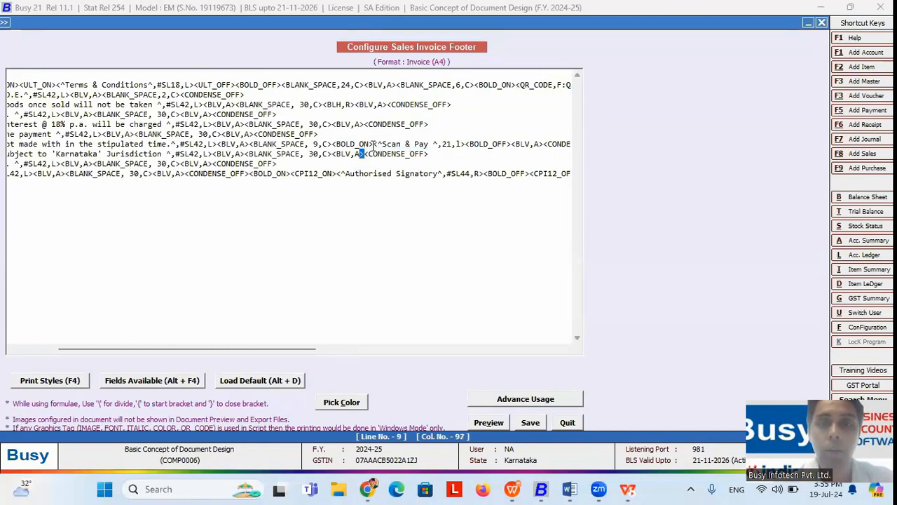
pyautogui.click(374, 144)
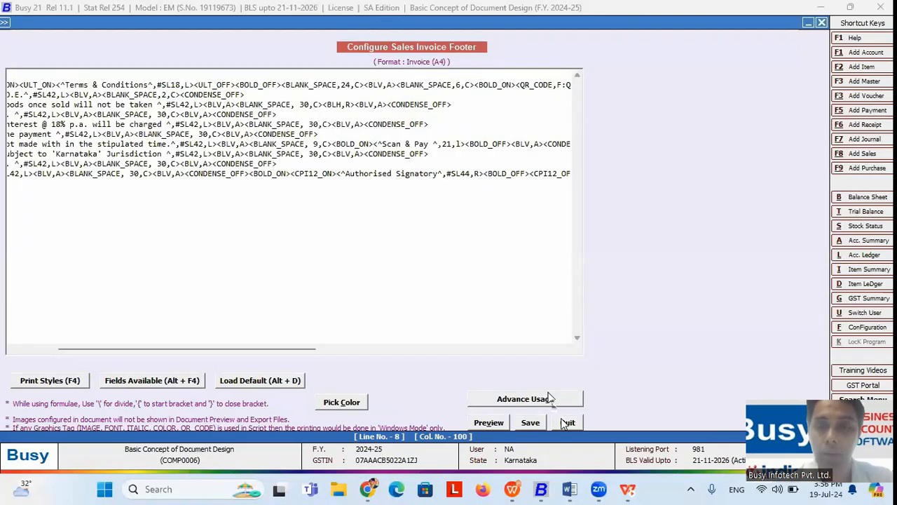
pyautogui.press('Escape')
# Step: Glance at the presentation, then reopen Document Configuration with Sales Invoice formats expanded
pyautogui.hotkey('alt', 'Tab')
pyautogui.click(342, 229)
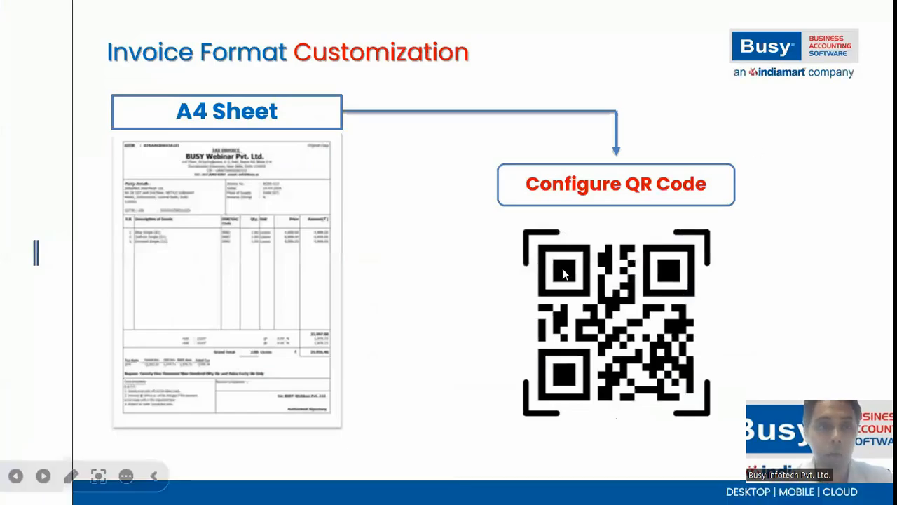
pyautogui.hotkey('alt', 'Tab')
pyautogui.doubleClick(146, 176)
pyautogui.click(22, 80)
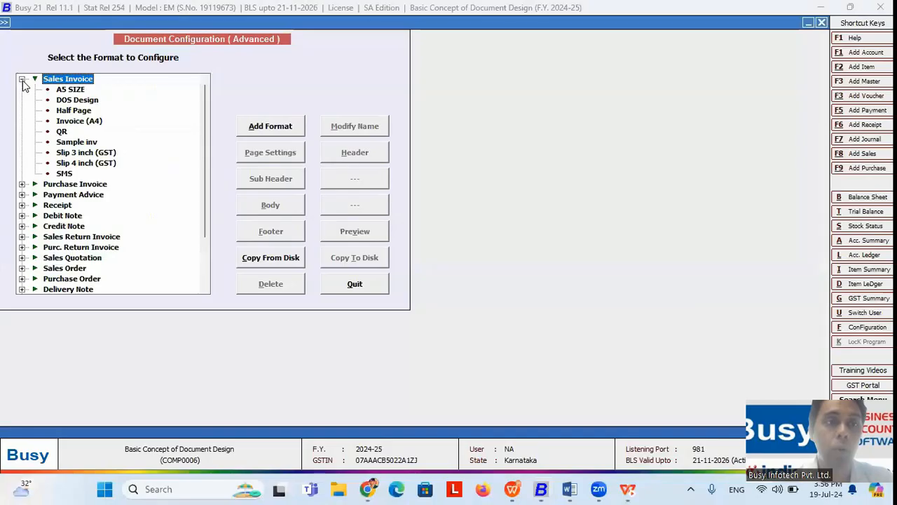
# Step: Open the QR format's footer and delete the whole UPI payment line
pyautogui.click(62, 134)
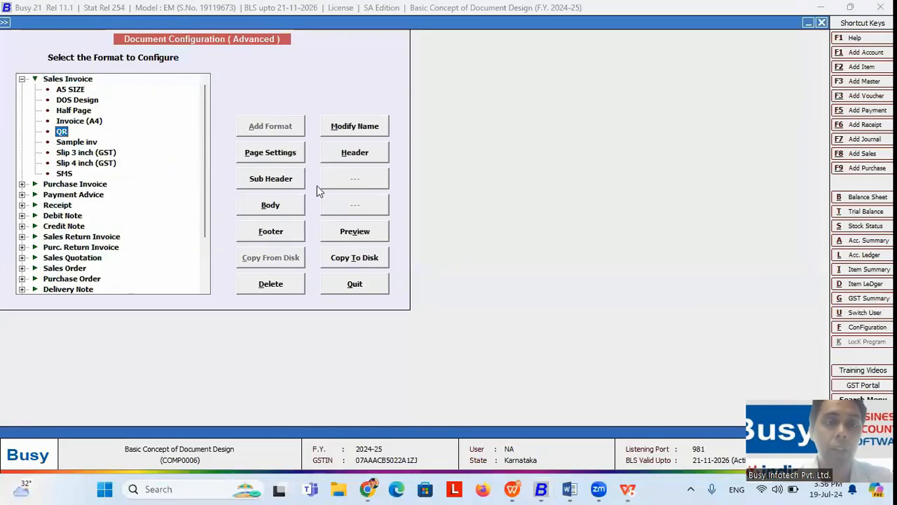
pyautogui.click(271, 234)
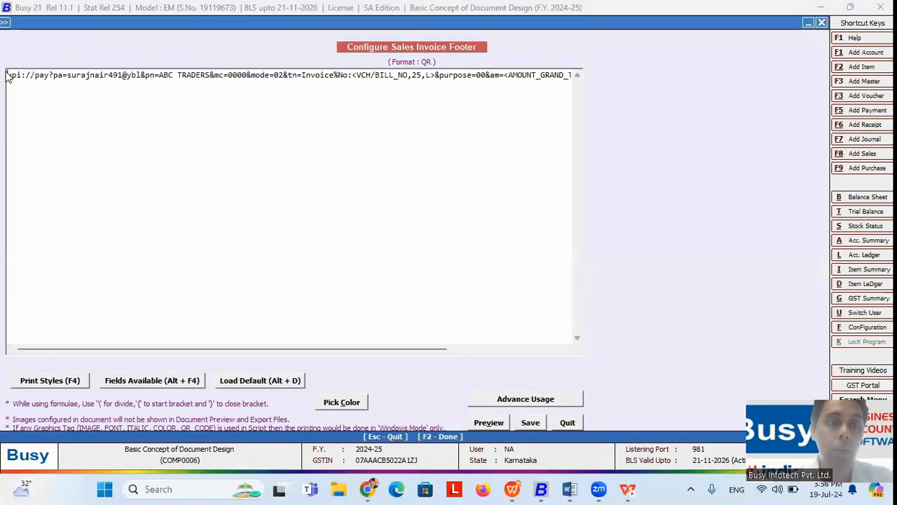
pyautogui.hotkey('ctrl', 'a')
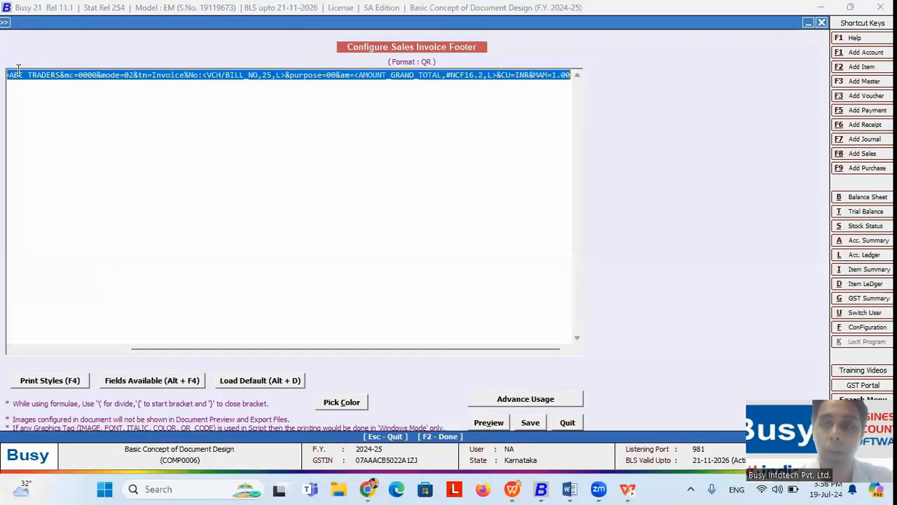
pyautogui.press('Delete')
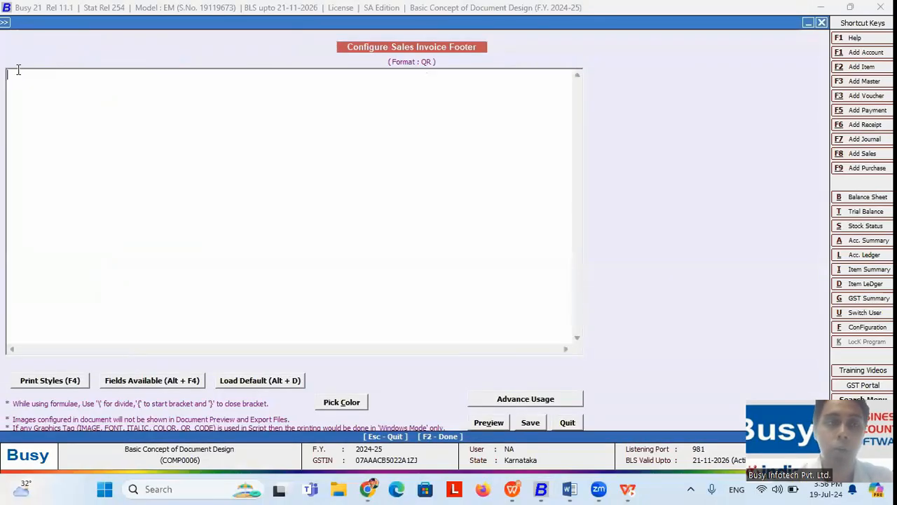
# Step: Insert the PARTY > BANK_ACCOUNT_NO field into the footer and close the editor
pyautogui.click(138, 382)
pyautogui.click(641, 78)
pyautogui.doubleClick(640, 78)
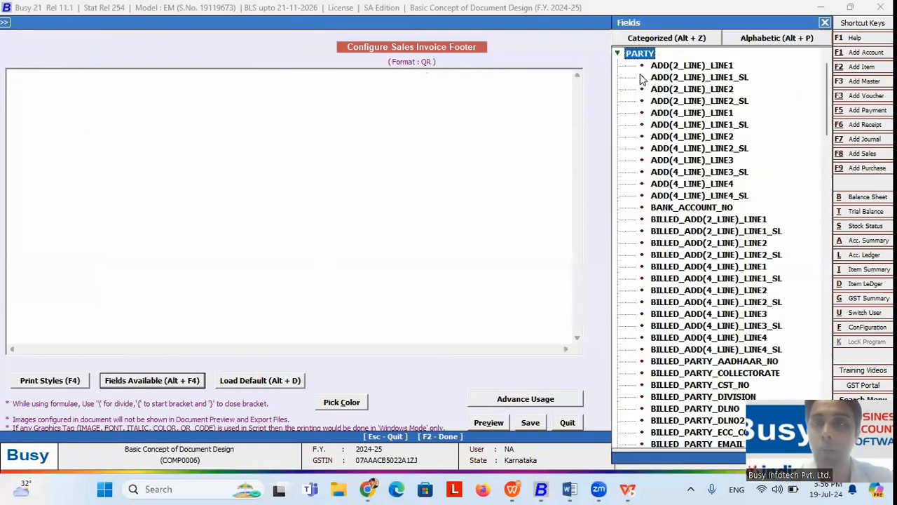
pyautogui.doubleClick(707, 209)
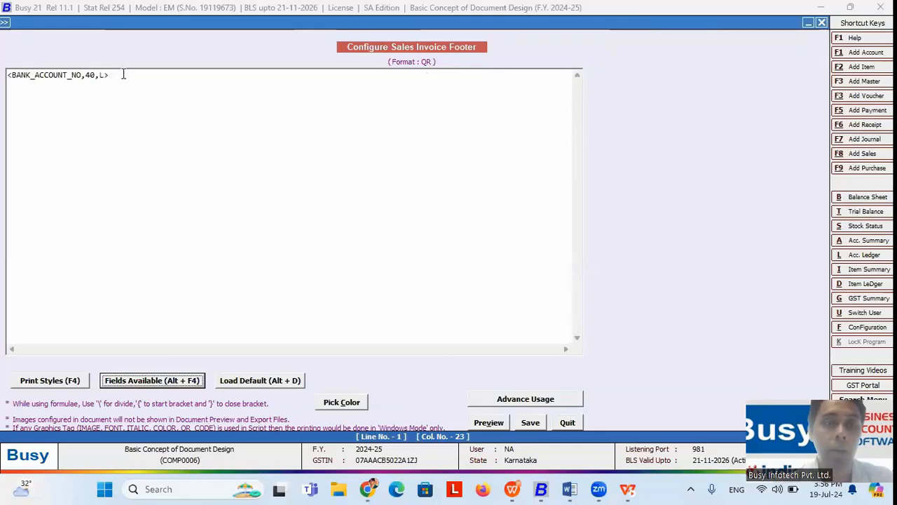
pyautogui.moveTo(124, 74); pyautogui.dragTo(6, 77)
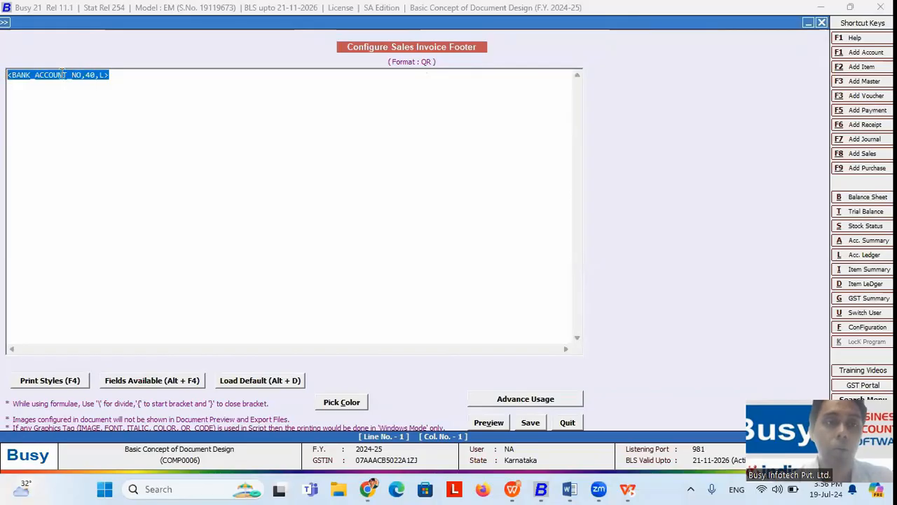
pyautogui.click(116, 71)
pyautogui.press('Return')
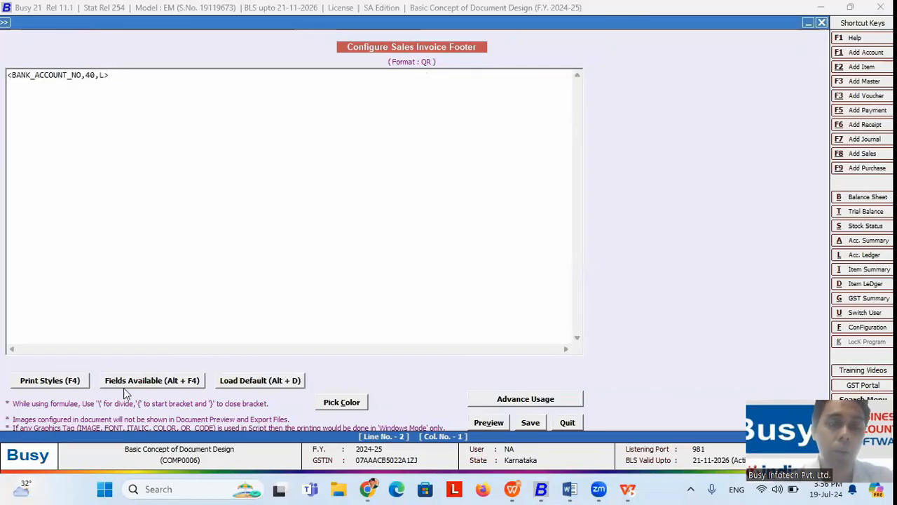
pyautogui.click(145, 387)
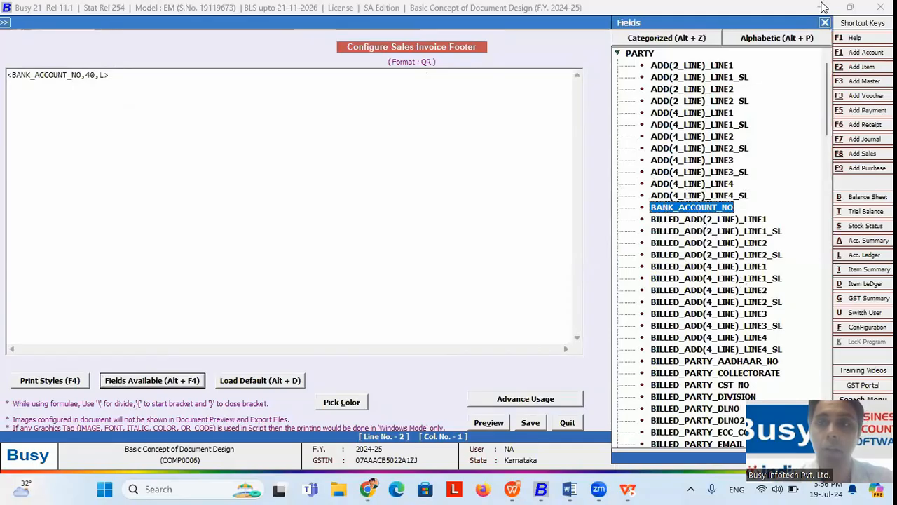
pyautogui.click(825, 24)
pyautogui.press('F2')
pyautogui.press('Return')
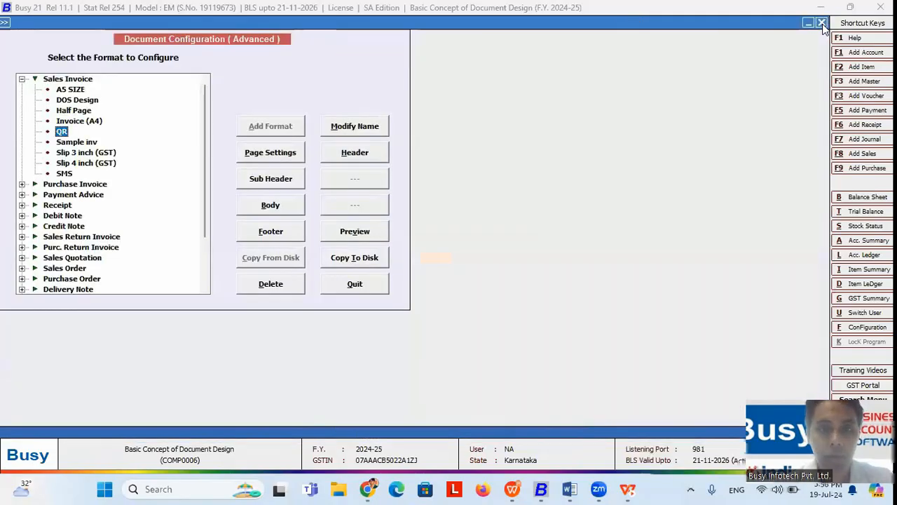
# Step: Move through the Busy 21 menus after briefly switching to the presentation and back
pyautogui.press('Escape')
pyautogui.press('Right')
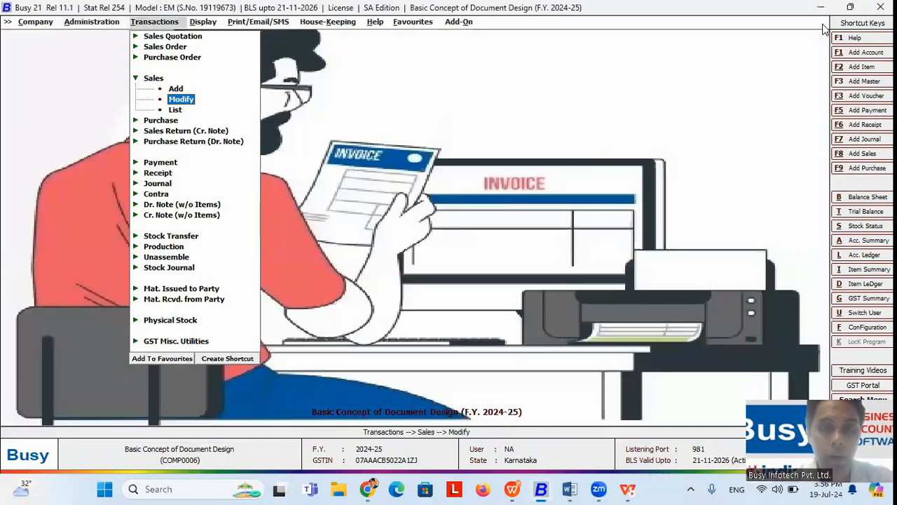
pyautogui.hotkey('alt', 'Tab')
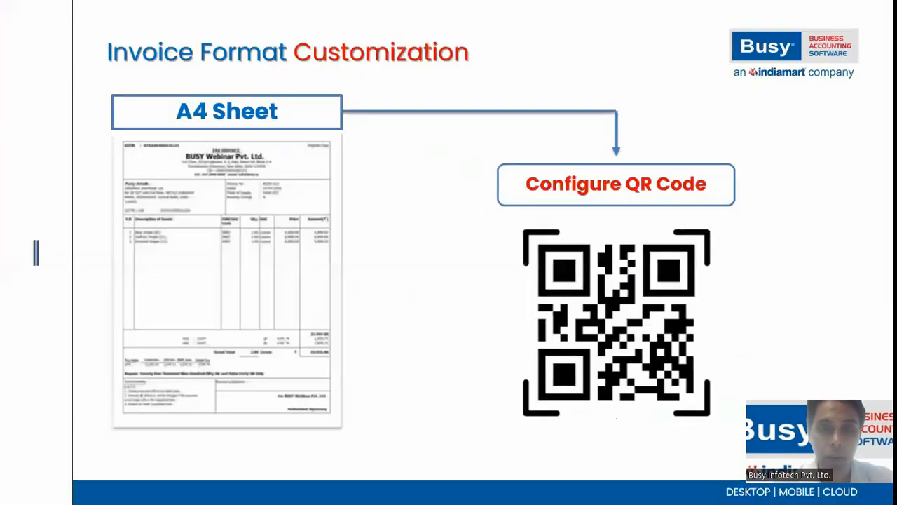
pyautogui.hotkey('alt', 'Tab')
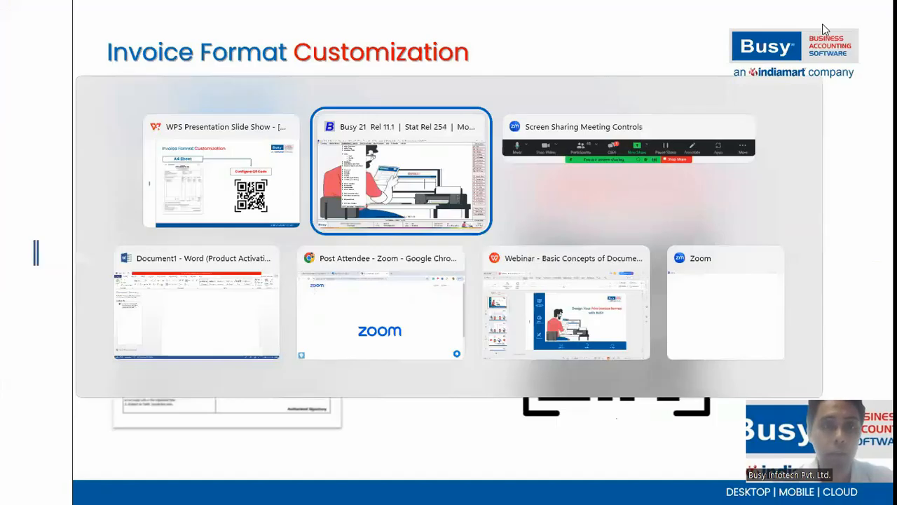
pyautogui.press('Right')
pyautogui.press('Left')
pyautogui.press('Return')
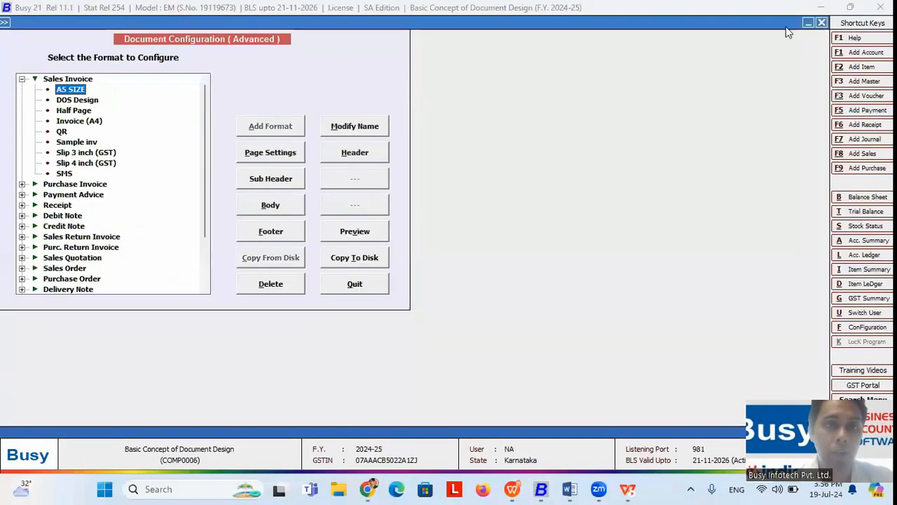
# Step: Preview a sales voucher in A5 SIZE format, printing to Send To OneNote 2013 after a driver error
pyautogui.click(384, 233)
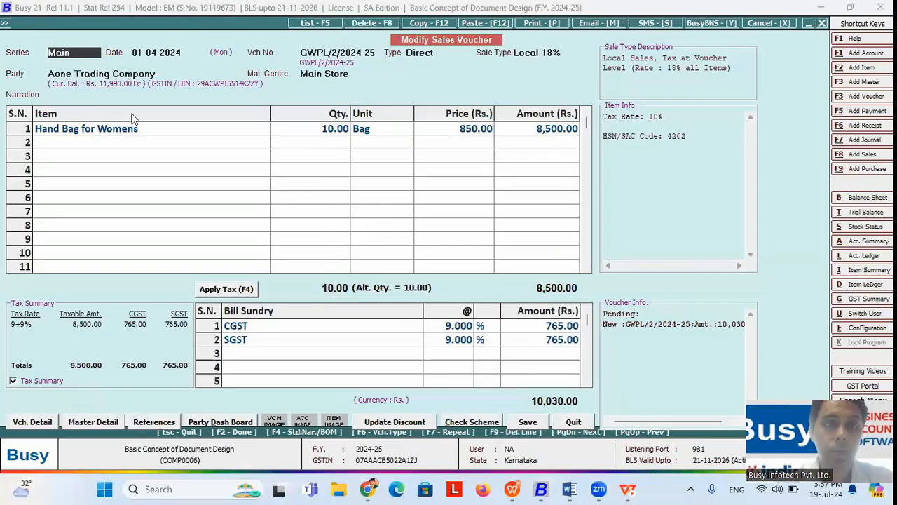
pyautogui.hotkey('alt', 'p')
pyautogui.click(223, 89)
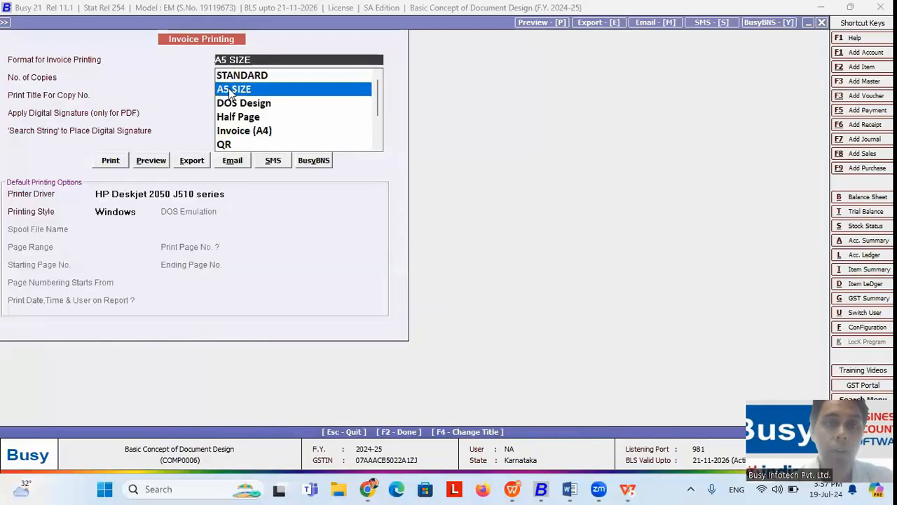
pyautogui.click(163, 161)
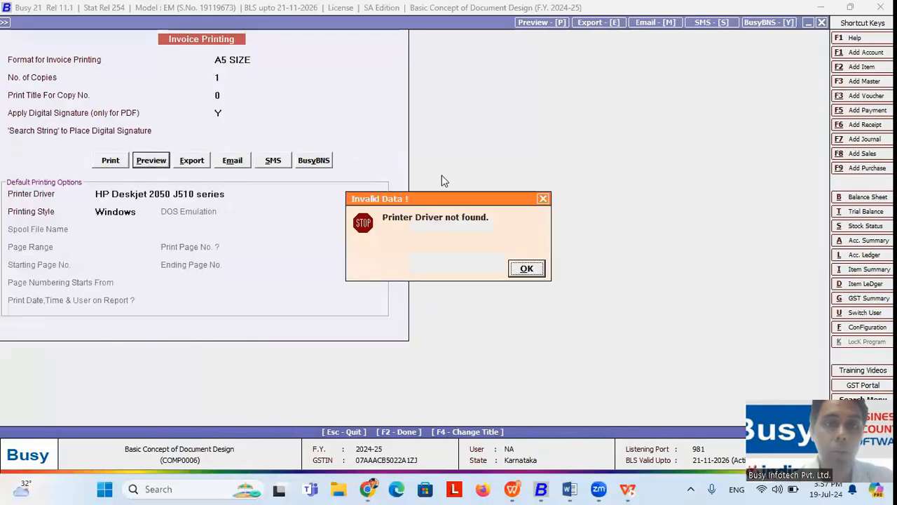
pyautogui.click(527, 269)
pyautogui.click(149, 160)
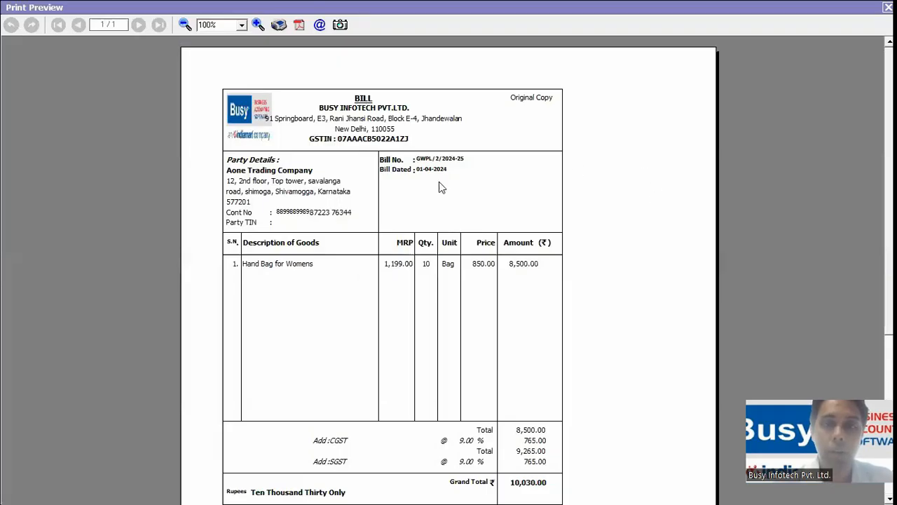
pyautogui.scroll(-5, 448, 270)
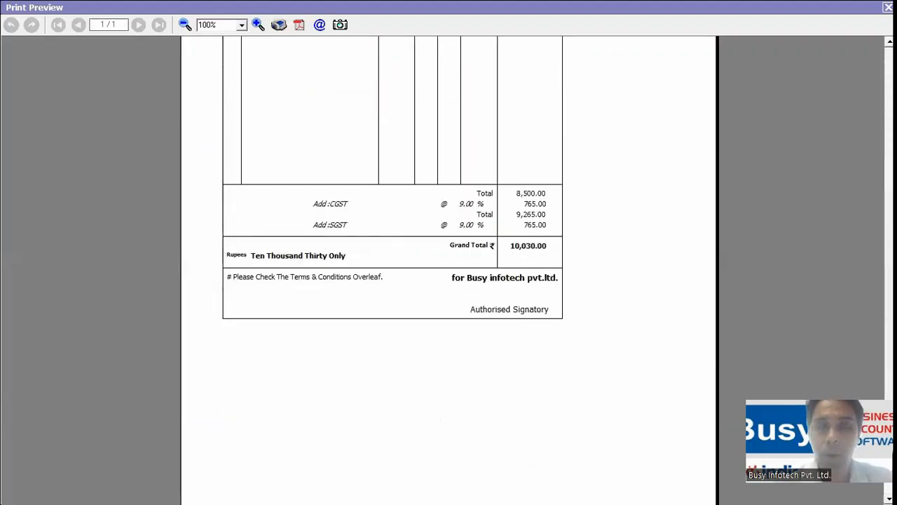
pyautogui.scroll(4, 449, 270)
pyautogui.scroll(2, 448, 270)
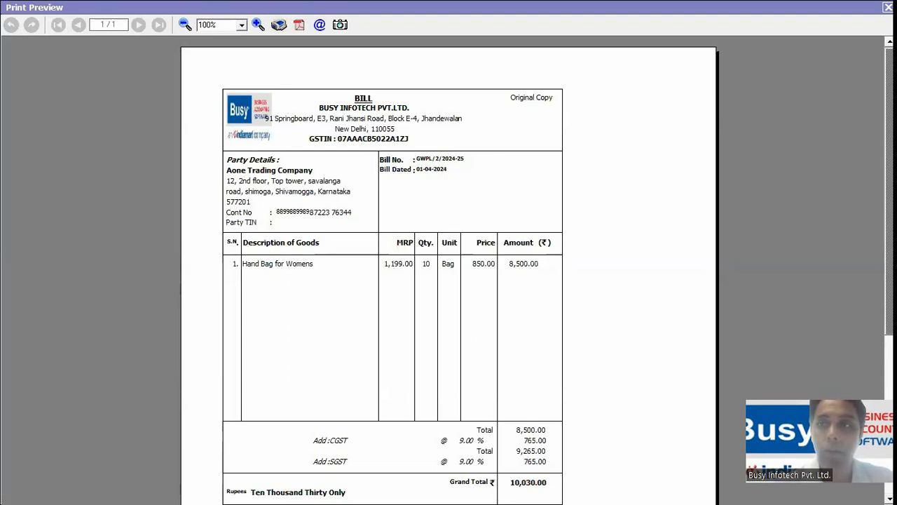
# Step: Close the bill preview, quit the voucher and head to the Administration options
pyautogui.press('Escape')
pyautogui.press('Escape')
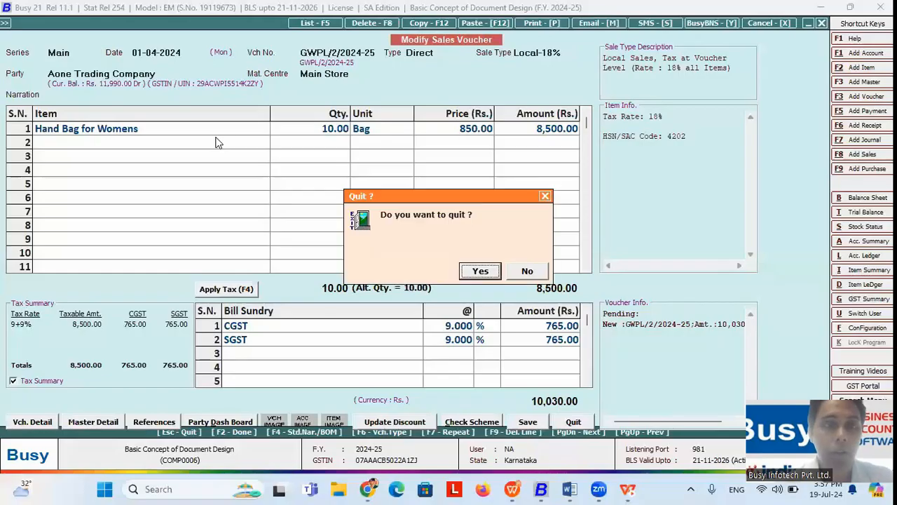
pyautogui.press('Return')
pyautogui.press('Escape')
pyautogui.press('Left')
pyautogui.press('Return')
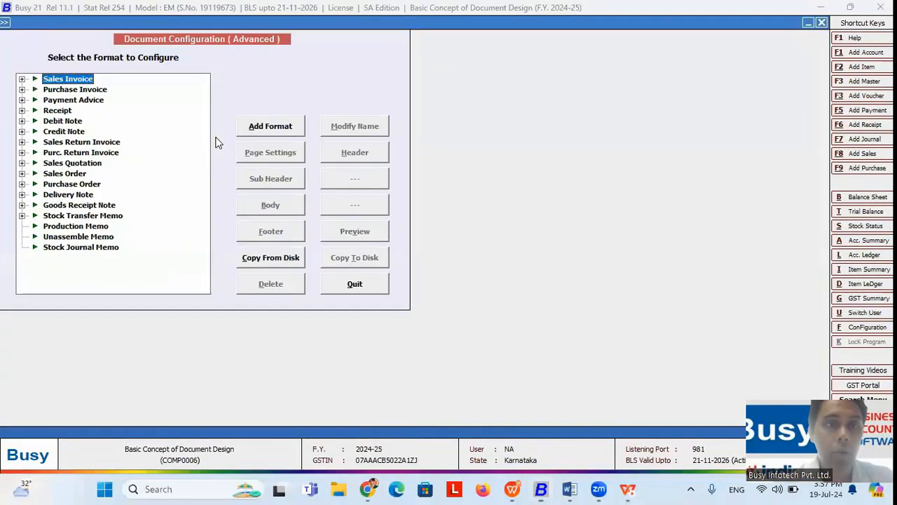
# Step: Review the A5 SIZE format's page settings (17 header, 23 body lines) and printing style
pyautogui.press('Right')
pyautogui.press('Down')
pyautogui.click(269, 154)
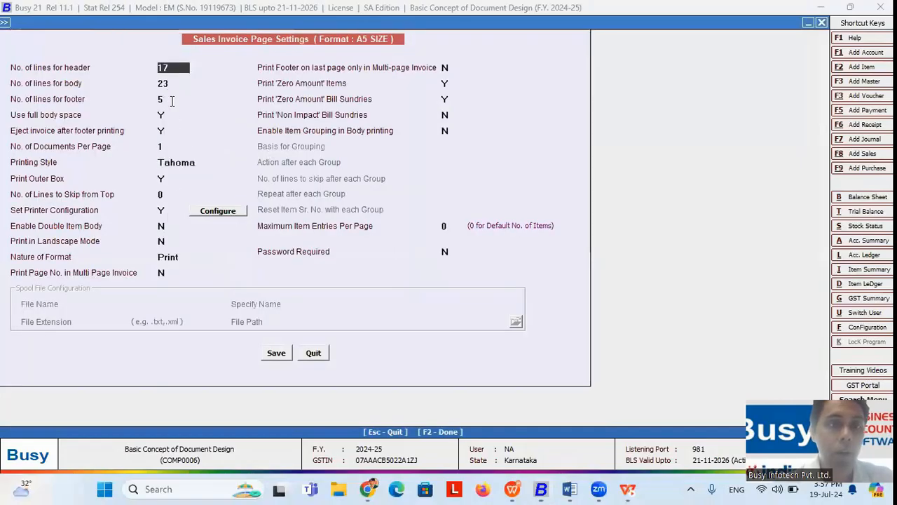
pyautogui.moveTo(172, 66); pyautogui.dragTo(140, 66)
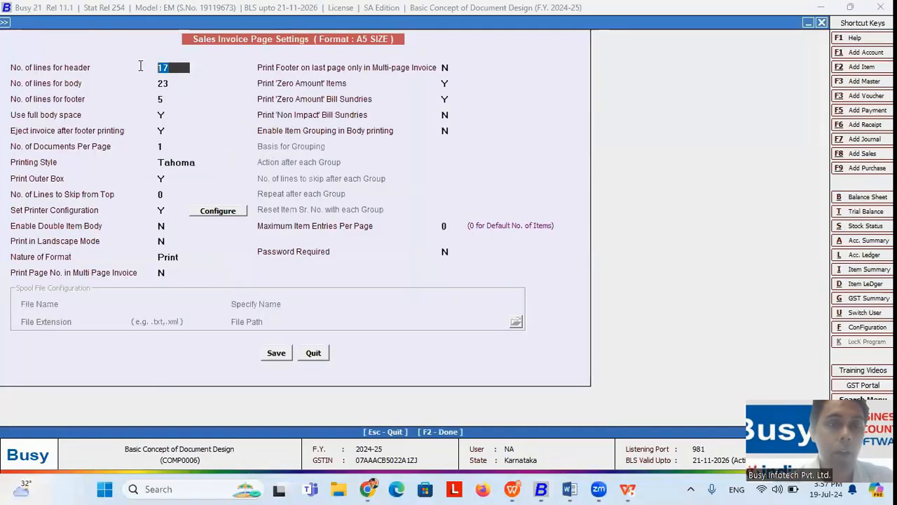
pyautogui.click(172, 84)
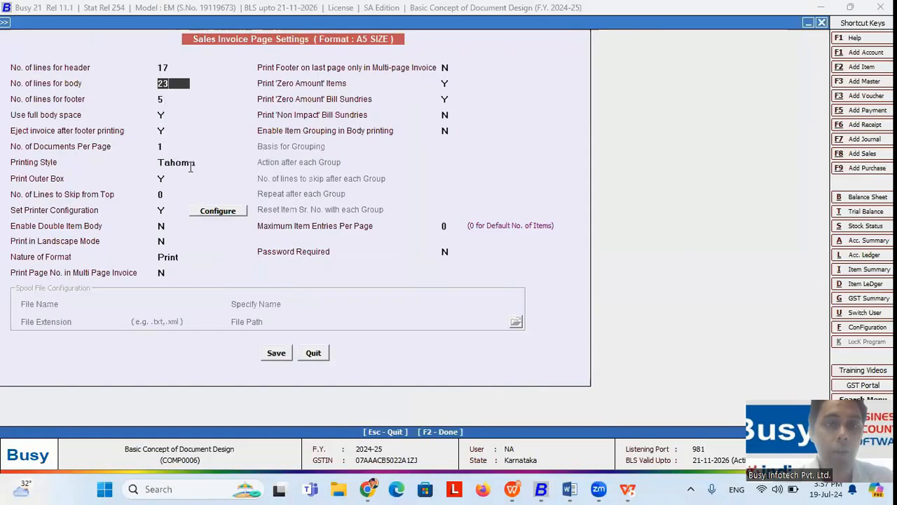
pyautogui.click(218, 211)
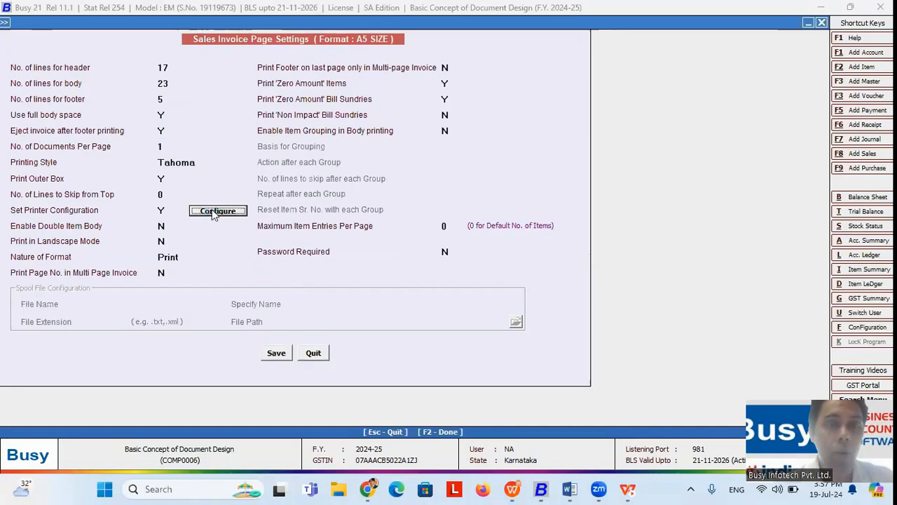
pyautogui.click(174, 163)
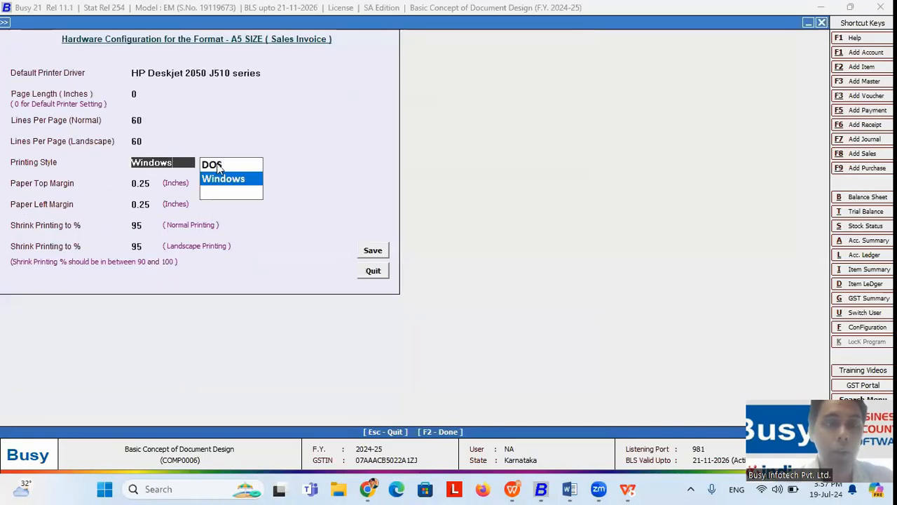
pyautogui.press('Escape')
pyautogui.press('Escape')
pyautogui.press('Escape')
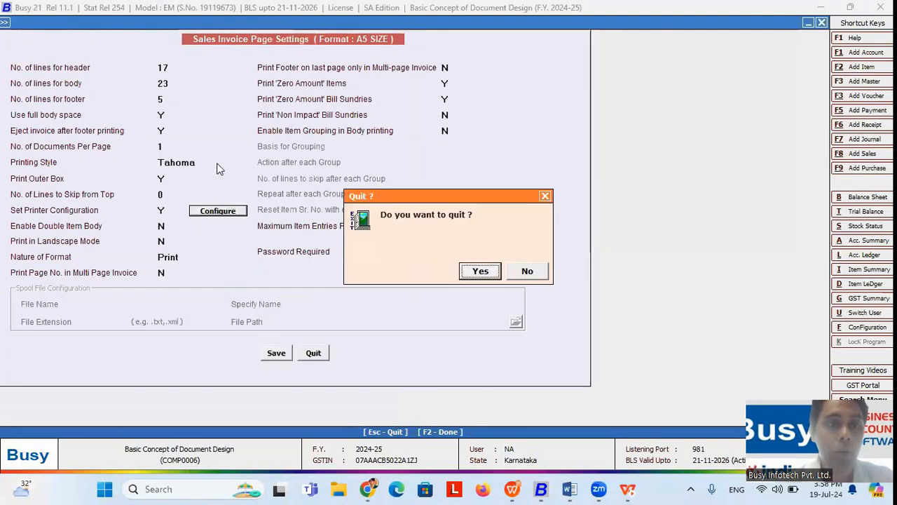
pyautogui.press('Return')
# Step: Check the DOS Design format's printing style and DOS emulation printer options
pyautogui.press('Down')
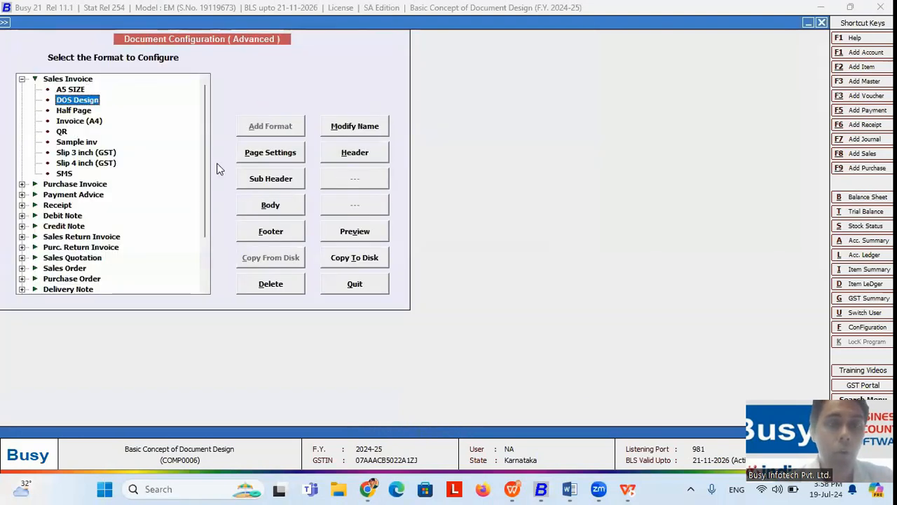
pyautogui.click(279, 156)
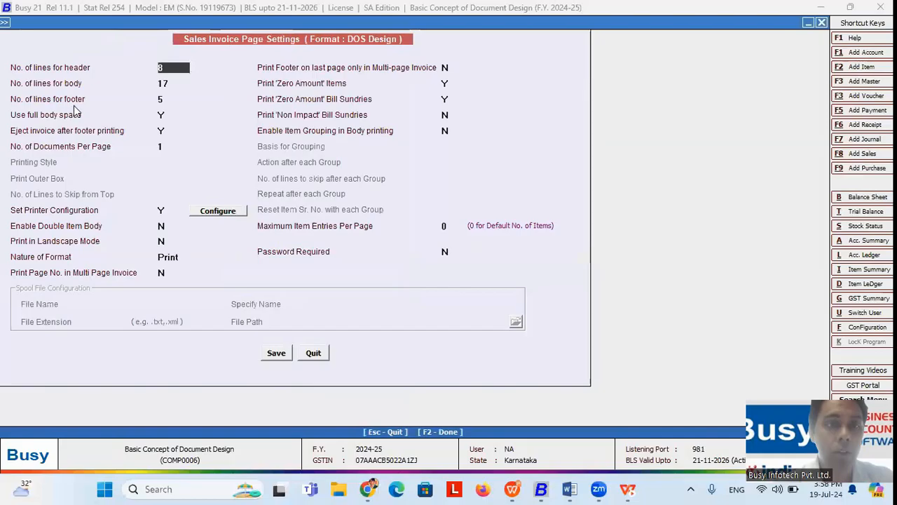
pyautogui.click(214, 212)
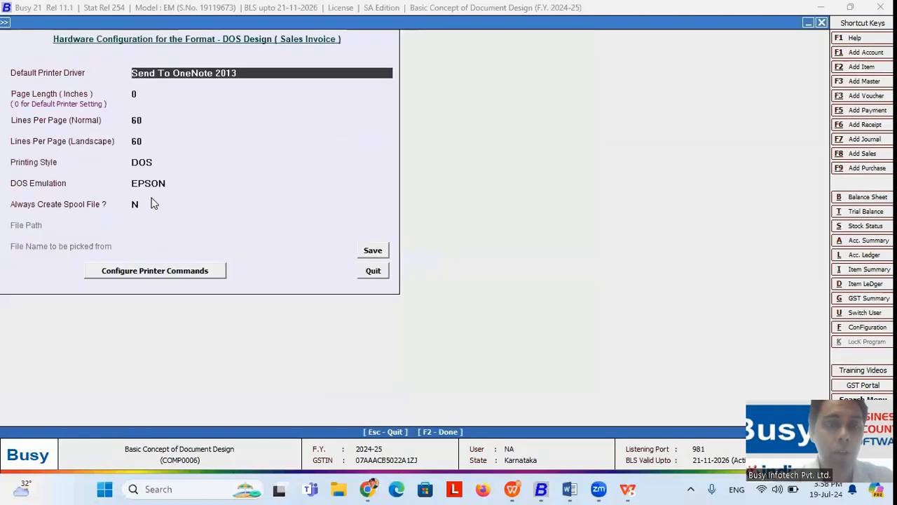
pyautogui.click(154, 162)
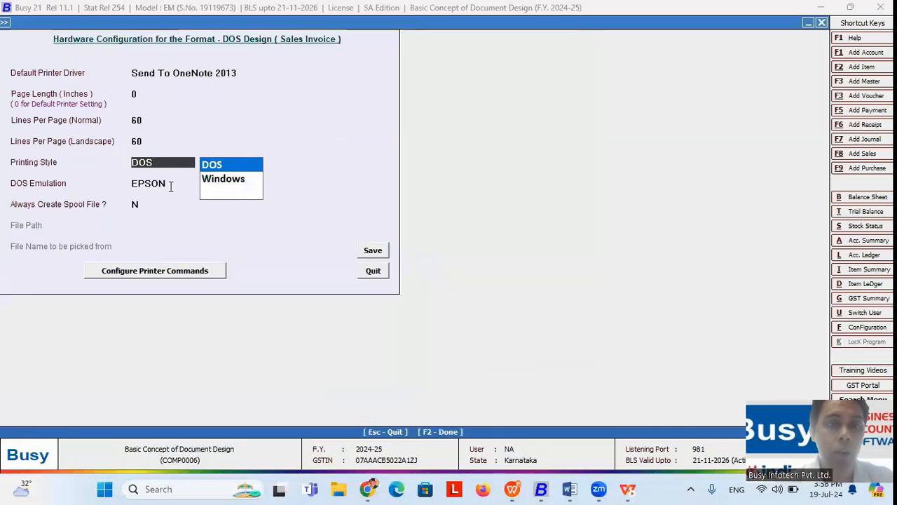
pyautogui.click(171, 185)
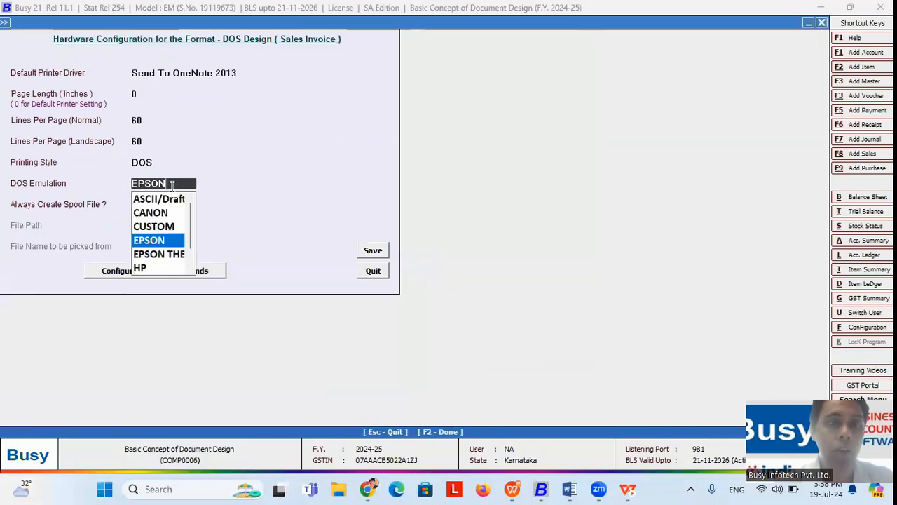
pyautogui.click(188, 263)
pyautogui.moveTo(188, 263); pyautogui.dragTo(190, 237)
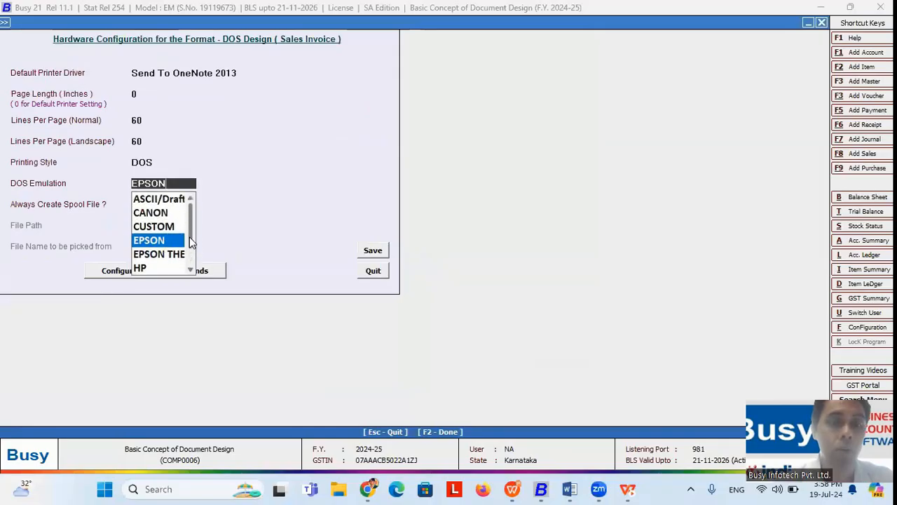
pyautogui.click(225, 181)
pyautogui.press('Escape')
# Step: Leave the page settings and go to modifying a sales voucher
pyautogui.press('Escape')
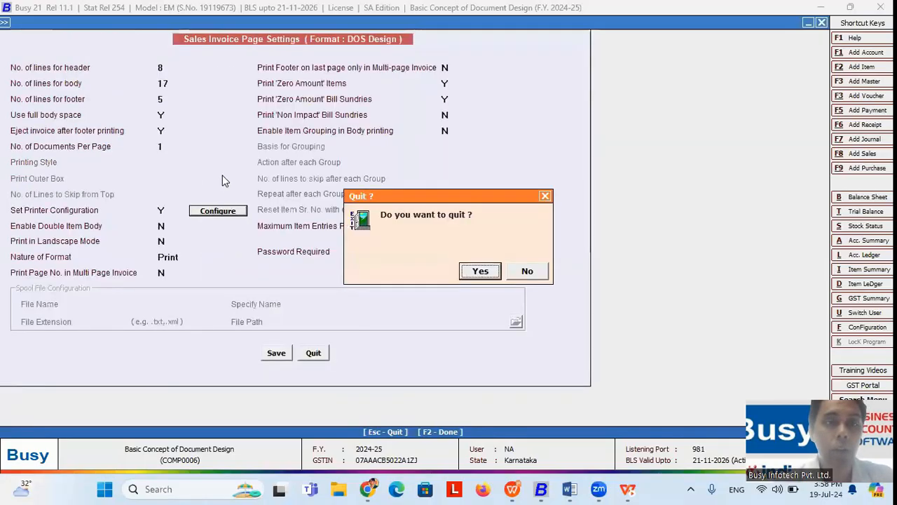
pyautogui.press('Return')
pyautogui.press('Escape')
pyautogui.press('Return')
pyautogui.press('Return')
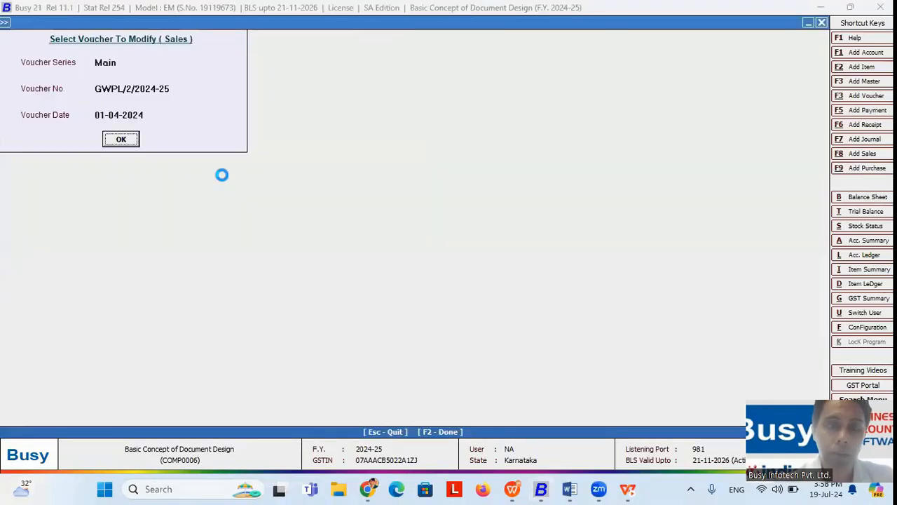
# Step: Load the sales voucher and preview it in DOS Design format
pyautogui.press('Return')
pyautogui.hotkey('alt', 'p')
pyautogui.press('Return')
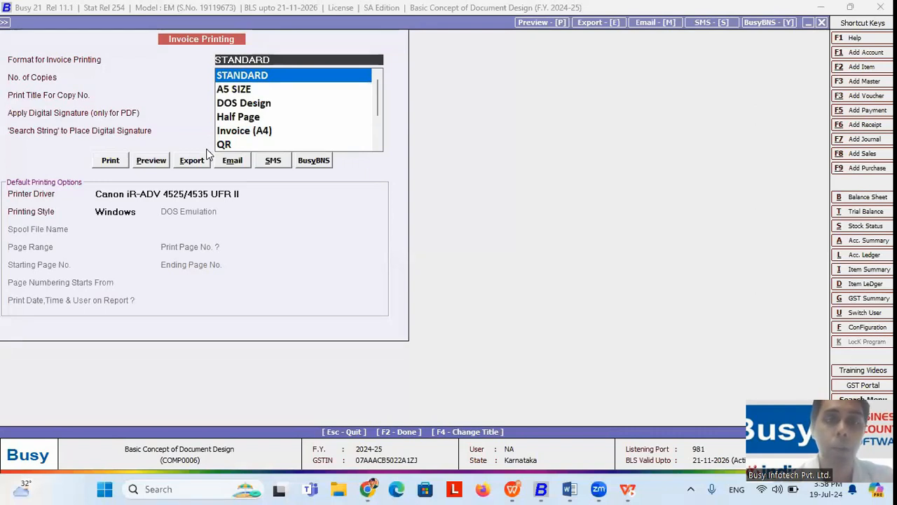
pyautogui.click(243, 105)
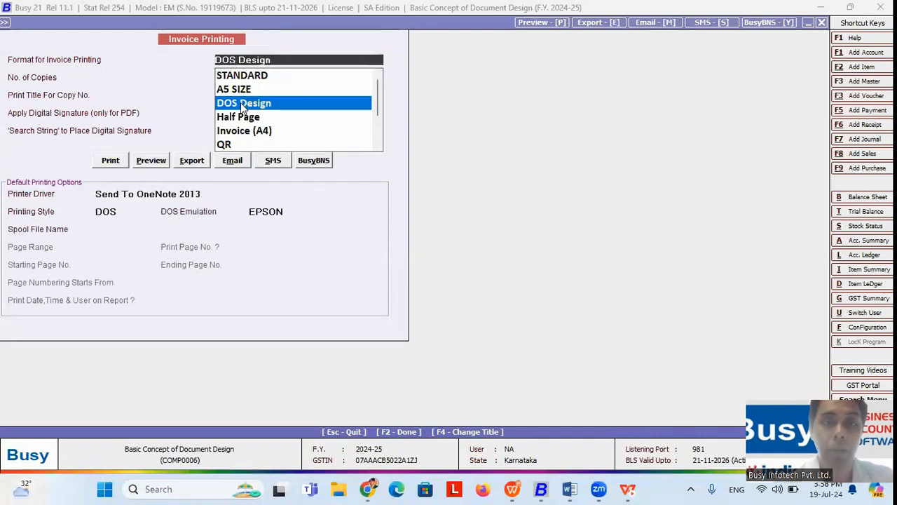
pyautogui.click(151, 160)
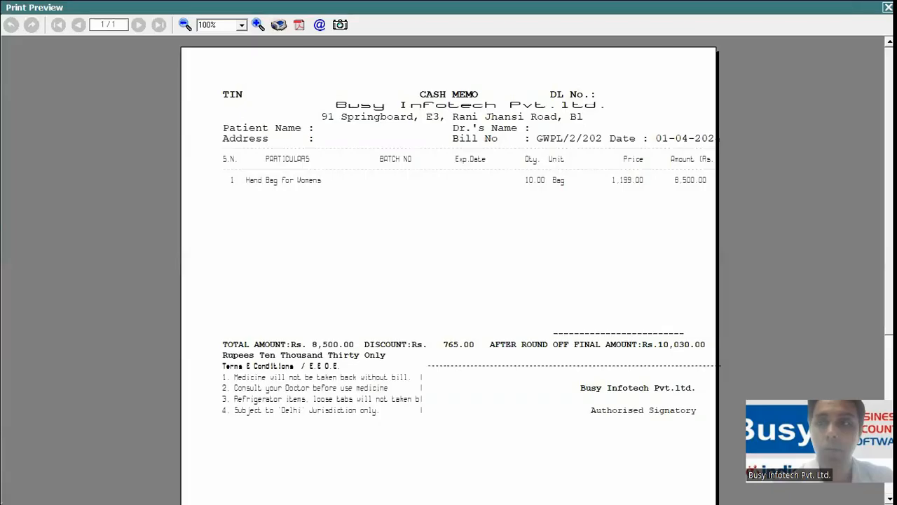
# Step: Close the preview, quit the voucher and return to sales voucher selection
pyautogui.press('Escape')
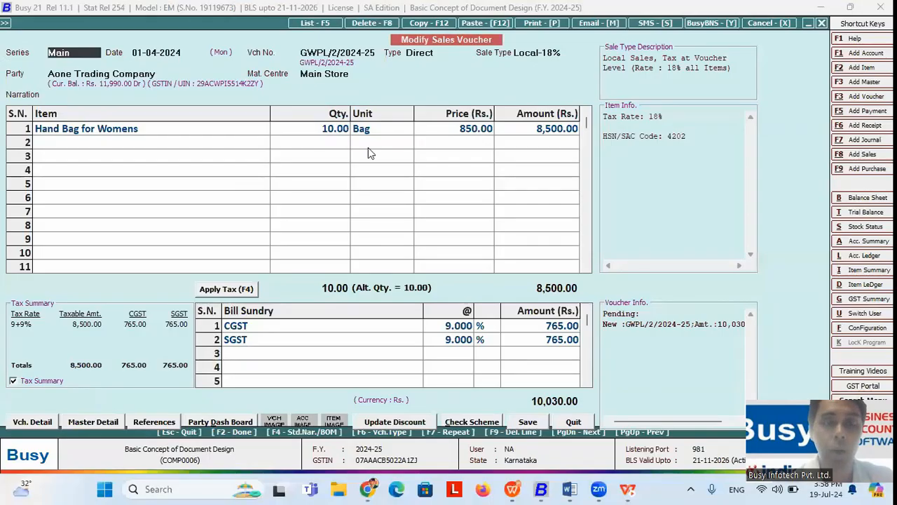
pyautogui.press('Escape')
pyautogui.press('Return')
pyautogui.press('Escape')
pyautogui.press('Left')
pyautogui.press('Right')
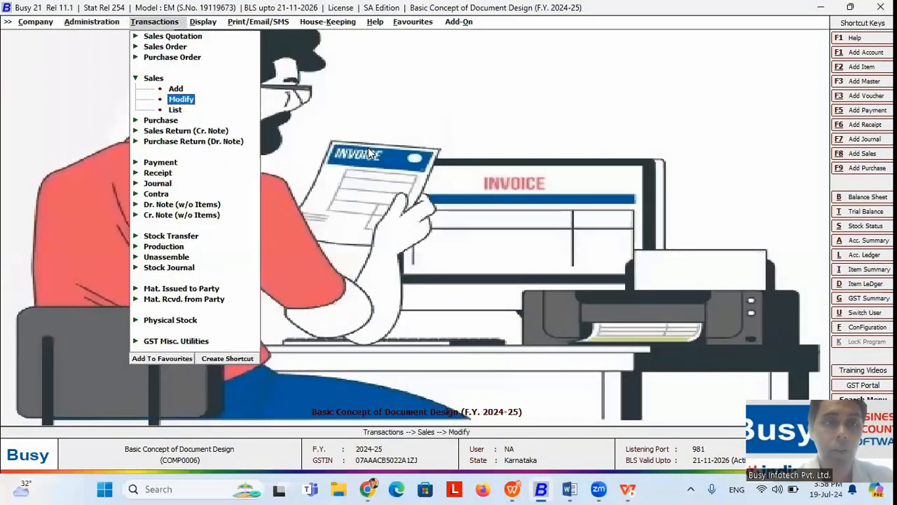
pyautogui.press('Return')
pyautogui.press('Return')
pyautogui.press('Return')
pyautogui.press('Return')
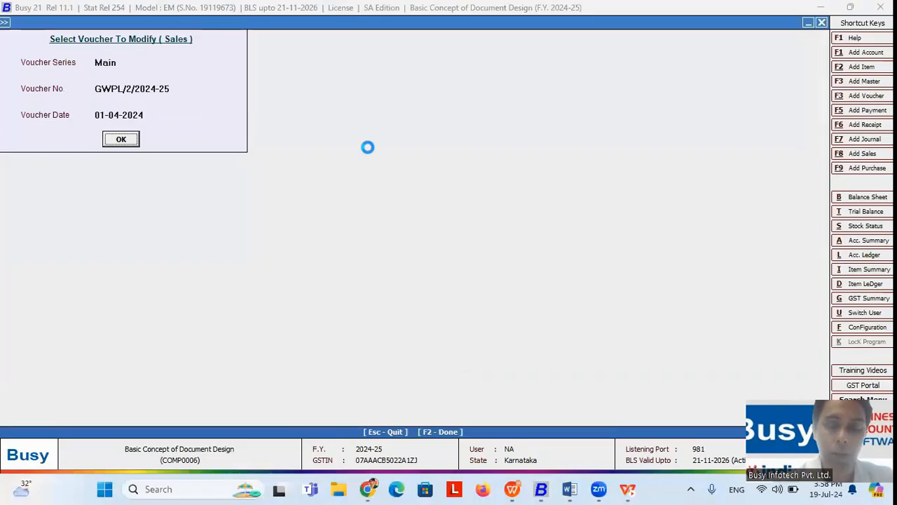
# Step: Preview the voucher in Half Page format, 10,030.00 grand total, then close it
pyautogui.hotkey('alt', 'p')
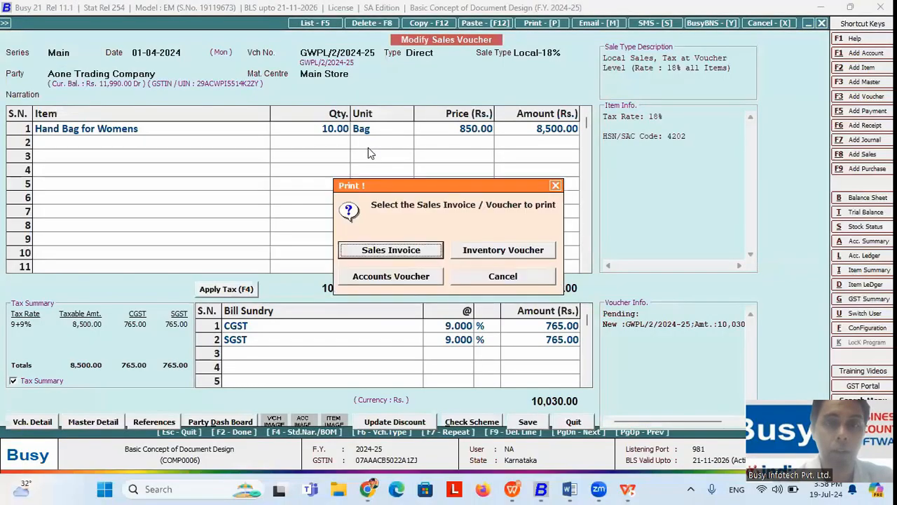
pyautogui.press('Return')
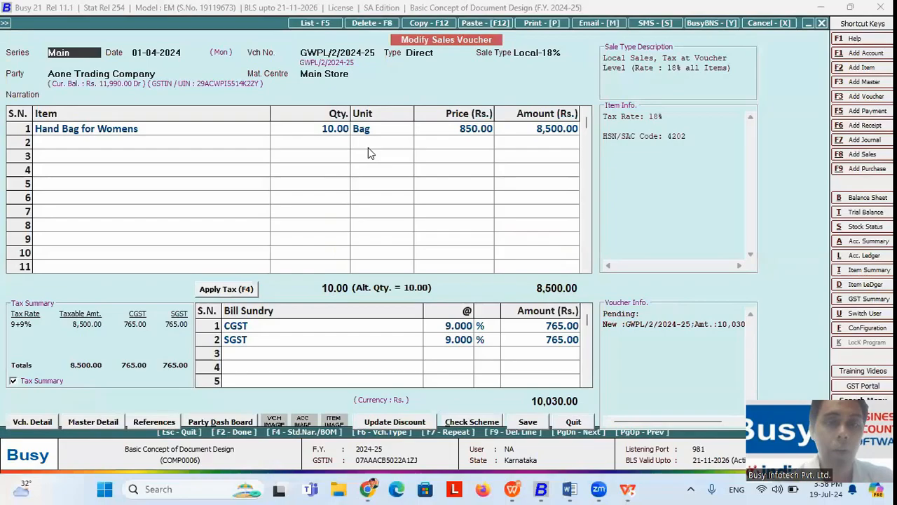
pyautogui.press('Down')
pyautogui.press('Down')
pyautogui.press('Down')
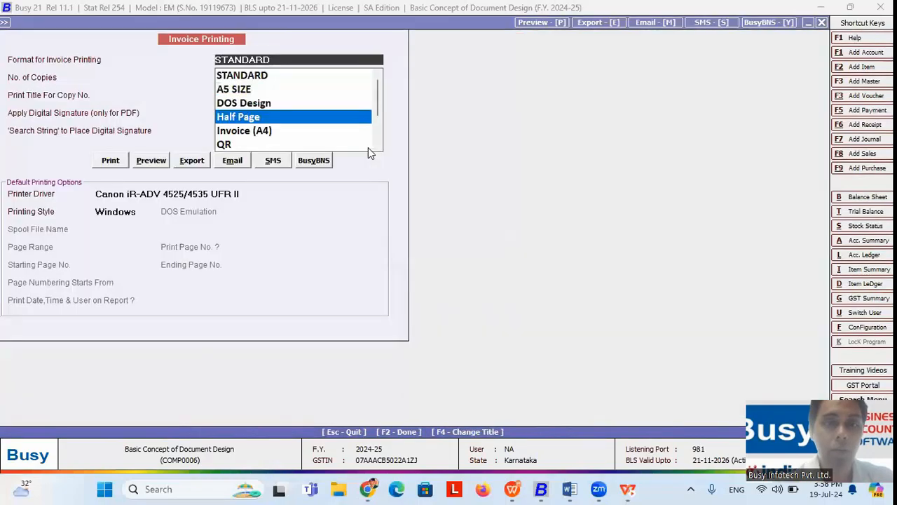
pyautogui.press('Return')
pyautogui.click(153, 162)
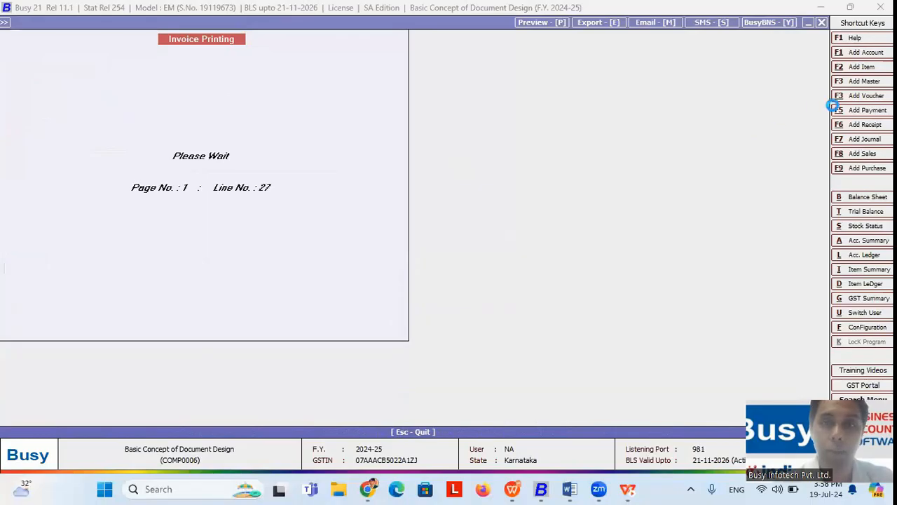
pyautogui.scroll(-5, 448, 270)
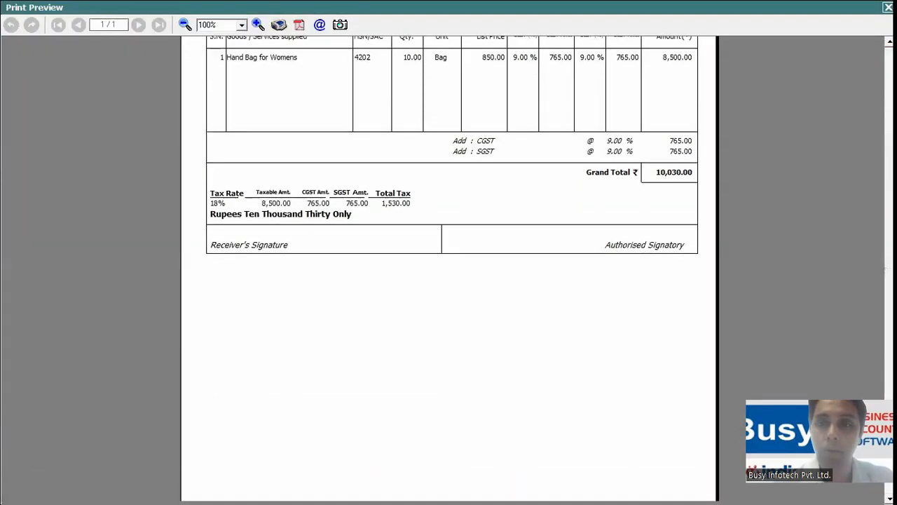
pyautogui.scroll(3, 449, 270)
pyautogui.scroll(2, 449, 270)
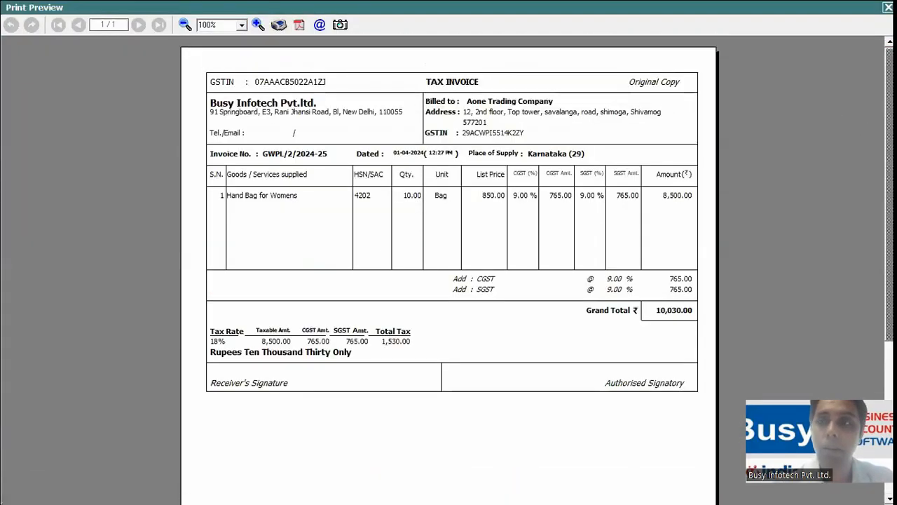
pyautogui.press('Escape')
pyautogui.press('Escape')
pyautogui.press('Return')
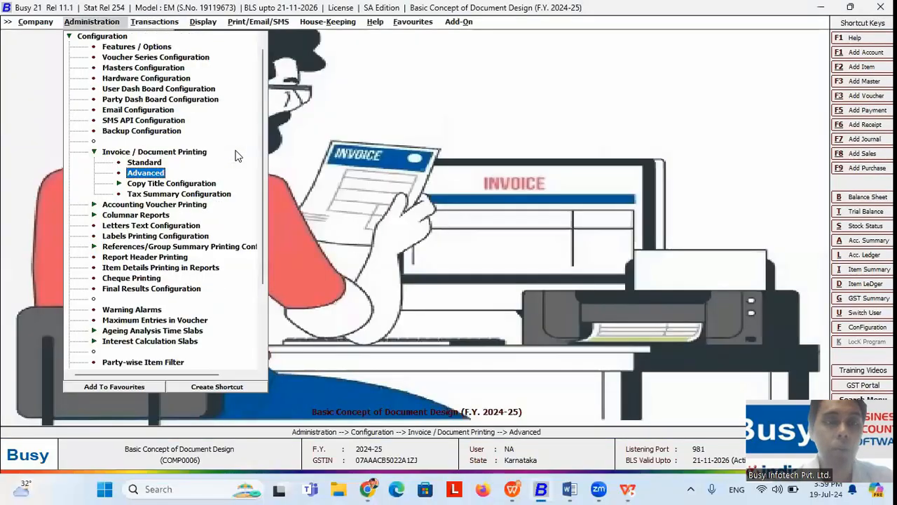
# Step: Set Use full body space to N in the Invoice (A4) format's page settings
pyautogui.click(235, 150)
pyautogui.press('Return')
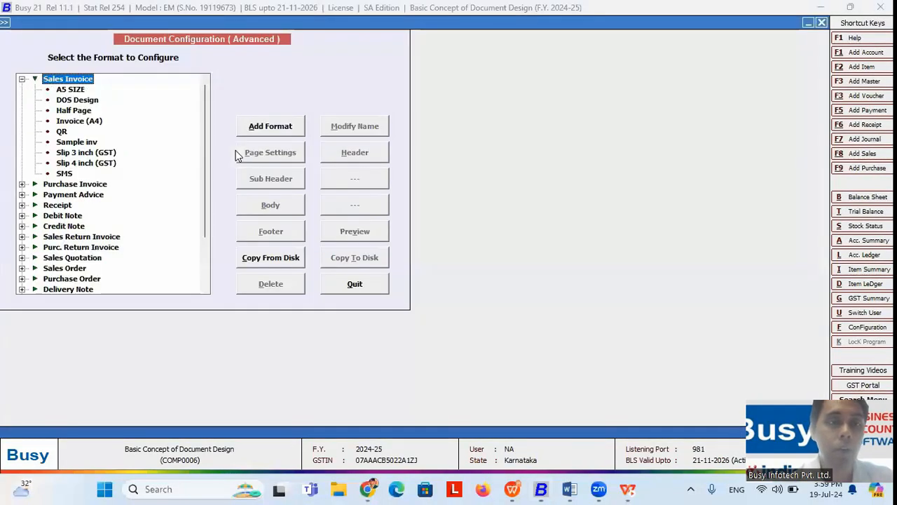
pyautogui.press('Down')
pyautogui.press('Down')
pyautogui.press('Down')
pyautogui.press('Down')
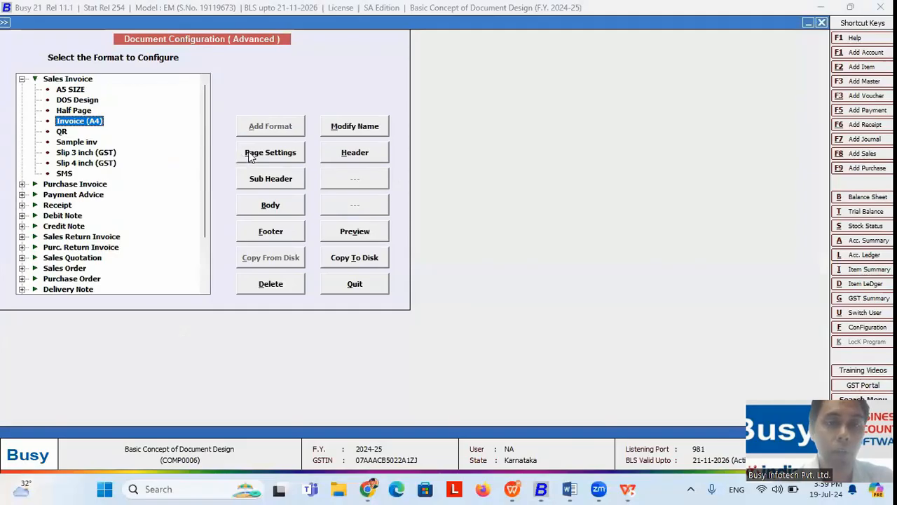
pyautogui.click(266, 157)
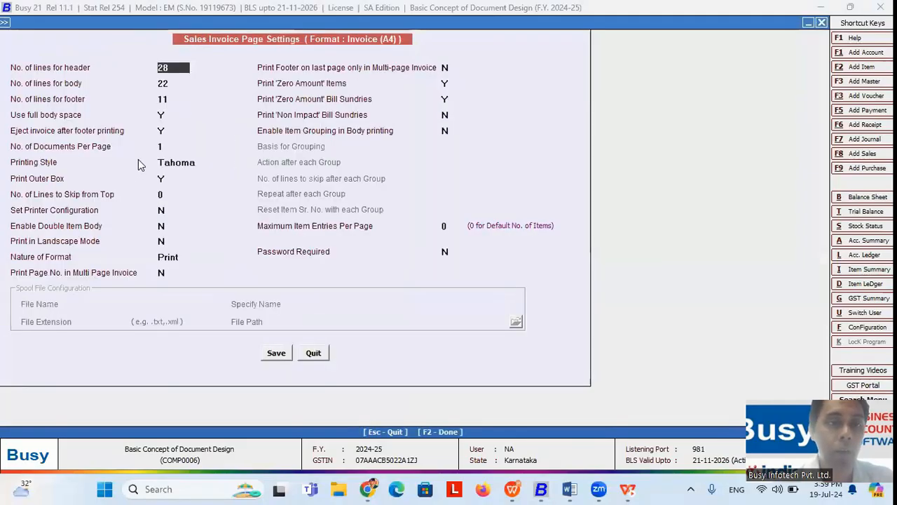
pyautogui.click(163, 115)
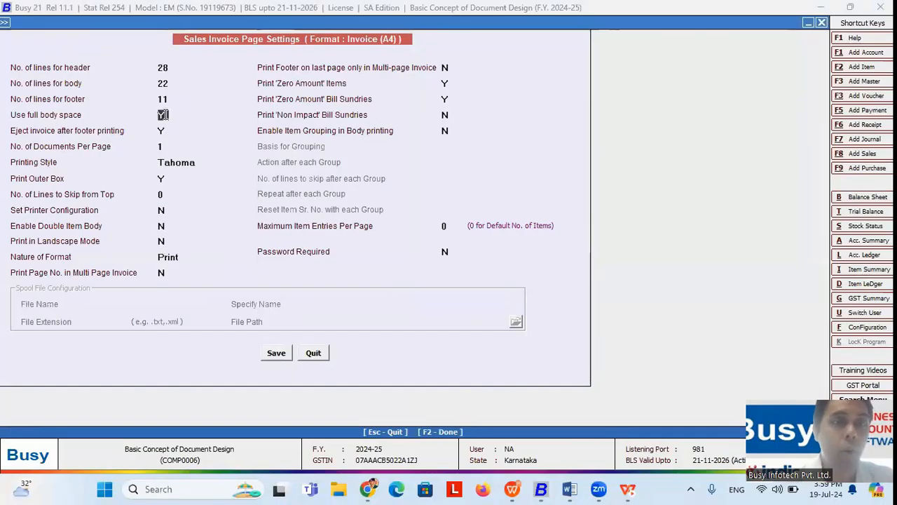
pyautogui.write('N')
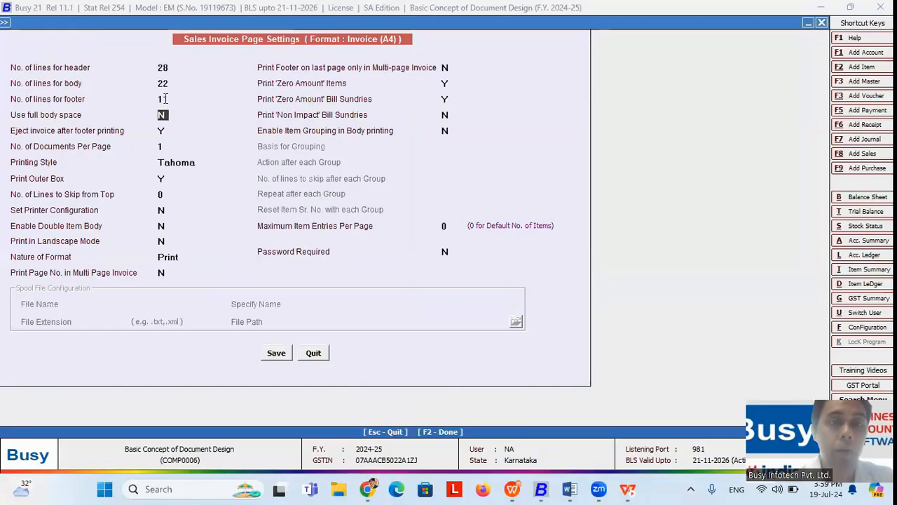
# Step: Point out the 28 header, 22 body and 11 footer lines of the page settings
pyautogui.click(172, 82)
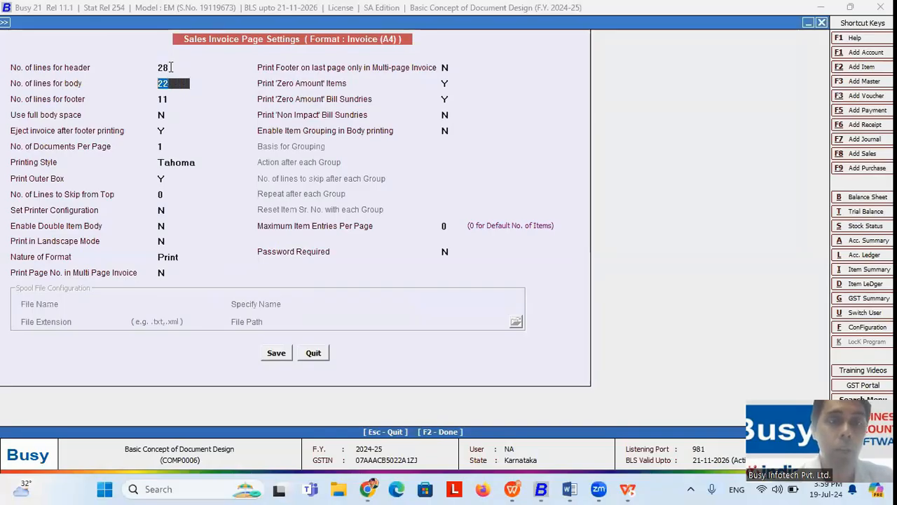
pyautogui.click(170, 66)
pyautogui.click(167, 83)
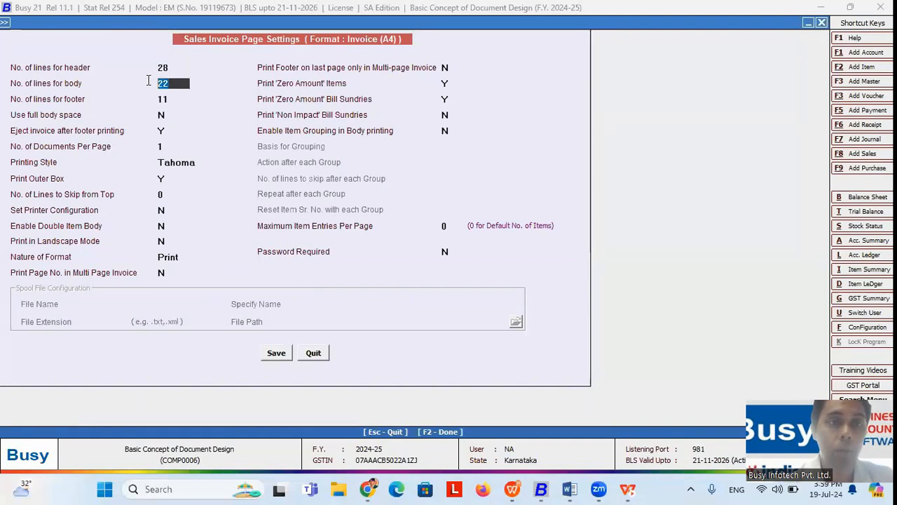
pyautogui.click(156, 102)
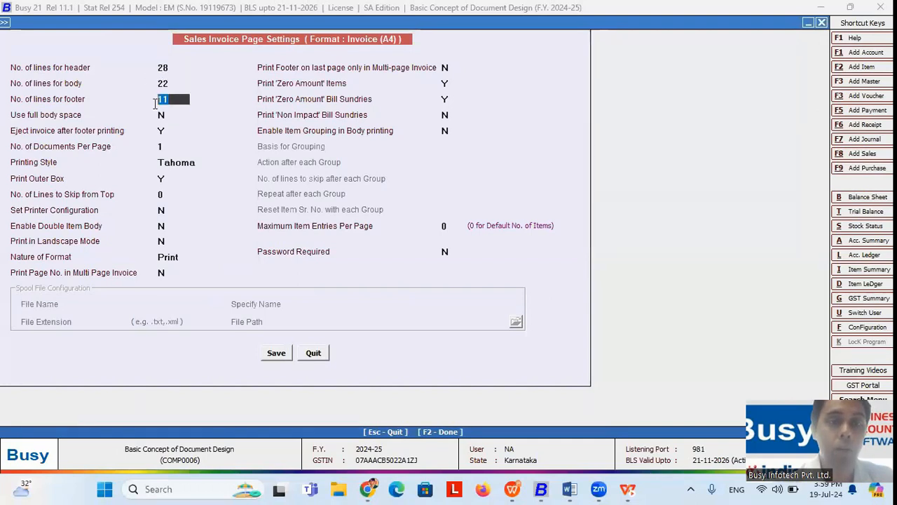
pyautogui.click(169, 68)
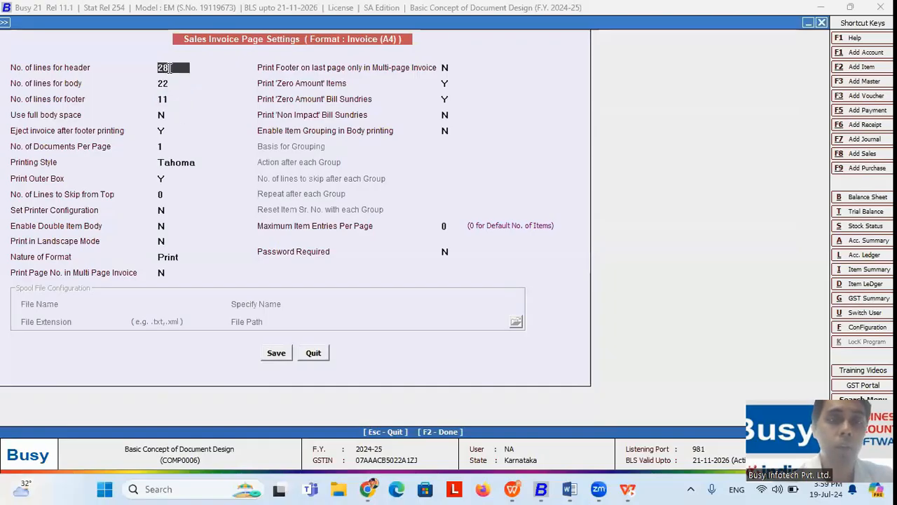
pyautogui.click(170, 99)
pyautogui.click(171, 83)
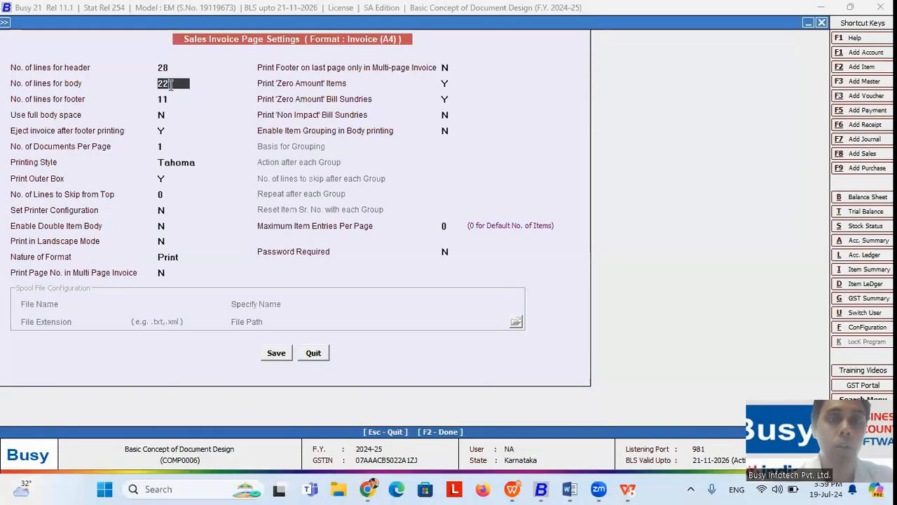
pyautogui.click(154, 69)
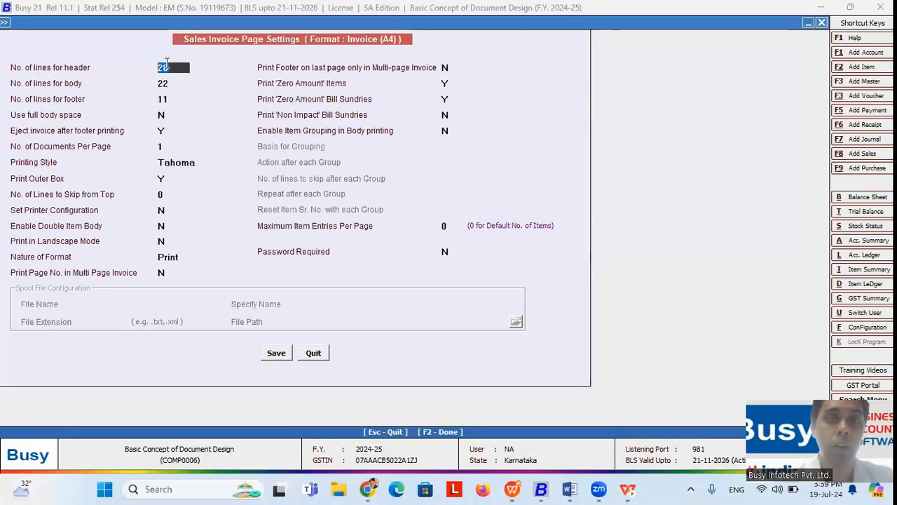
pyautogui.click(171, 99)
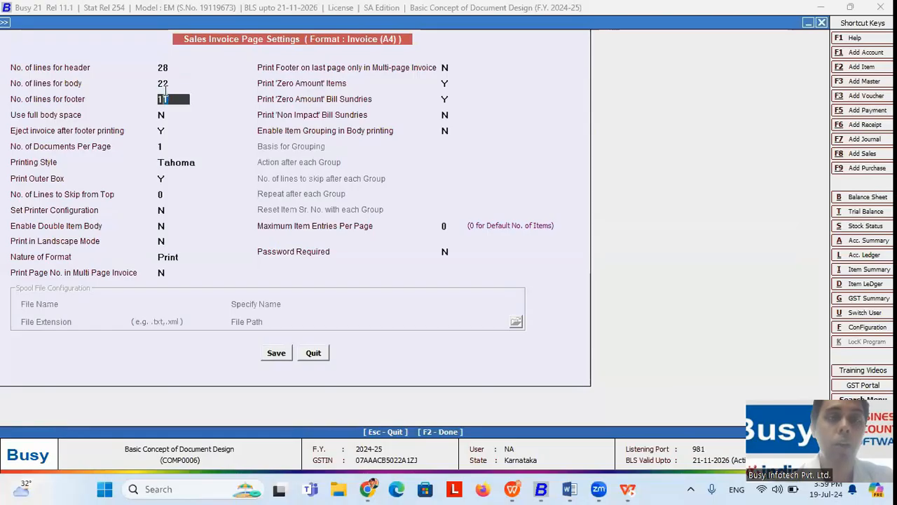
pyautogui.click(172, 68)
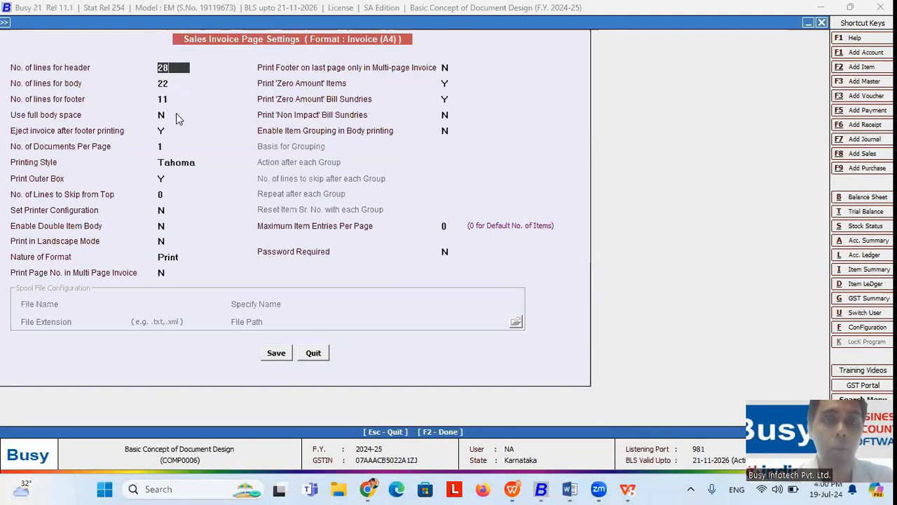
# Step: Leave page settings, view the Slip 3 inch (GST) header design, and close the configuration
pyautogui.press('Escape')
pyautogui.press('Return')
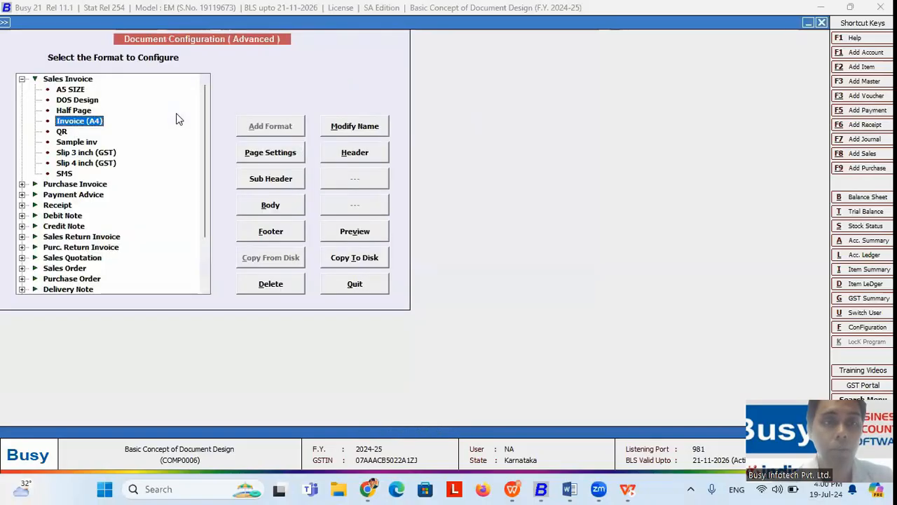
pyautogui.press('Down')
pyautogui.press('Down')
pyautogui.press('Down')
pyautogui.press('Down')
pyautogui.press('Up')
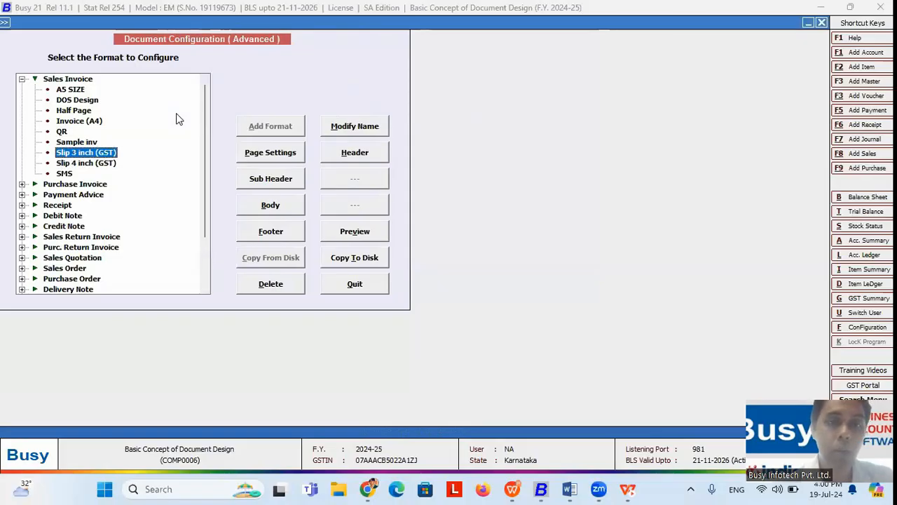
pyautogui.click(371, 153)
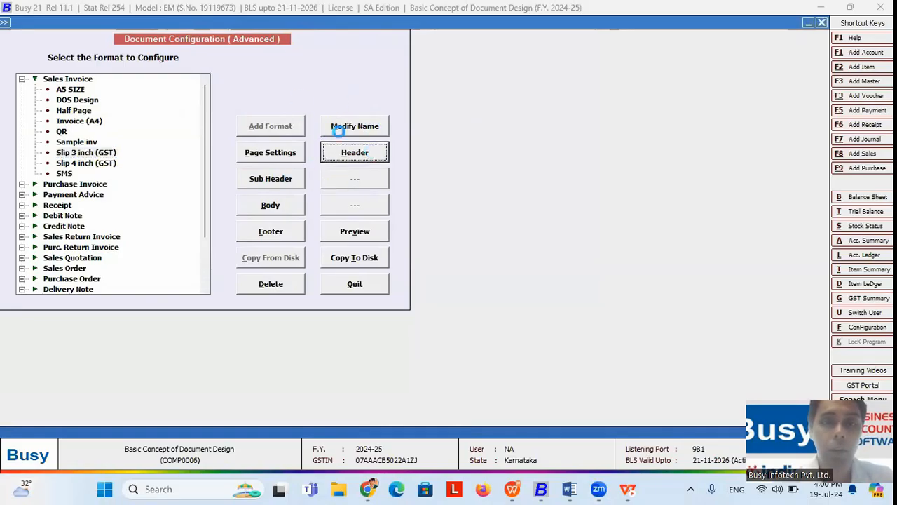
pyautogui.press('Escape')
pyautogui.press('Return')
pyautogui.press('Escape')
# Step: Preview the handbag sales voucher in Slip 3 inch (GST) format, showing the QR code and 10,030.00 payable
pyautogui.press('Right')
pyautogui.press('Return')
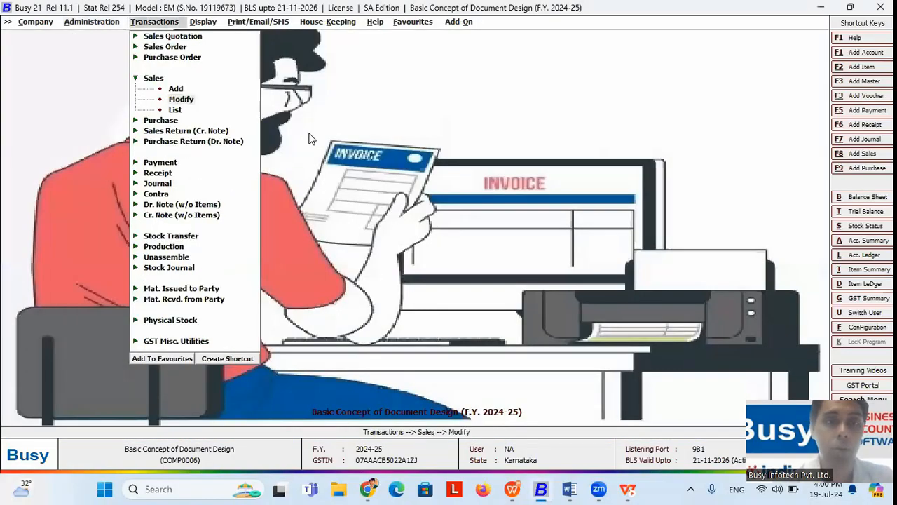
pyautogui.press('F2')
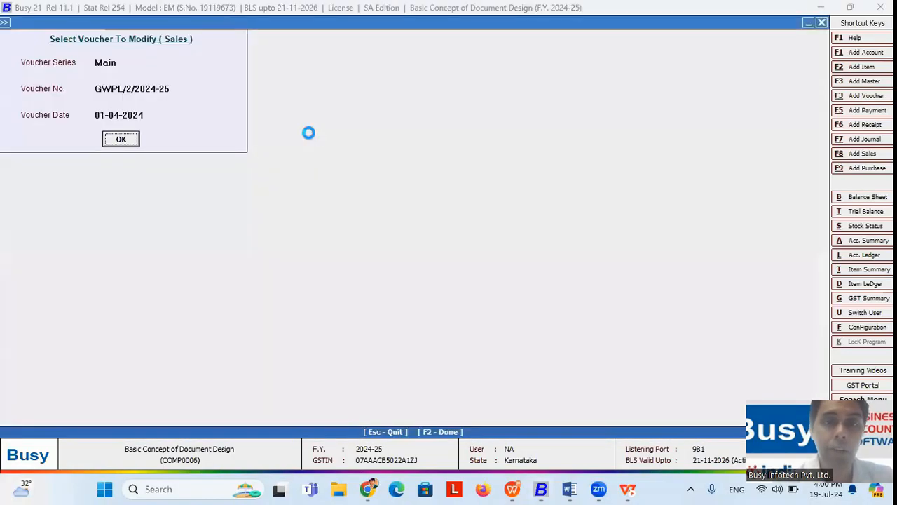
pyautogui.hotkey('alt', 'p')
pyautogui.press('Escape')
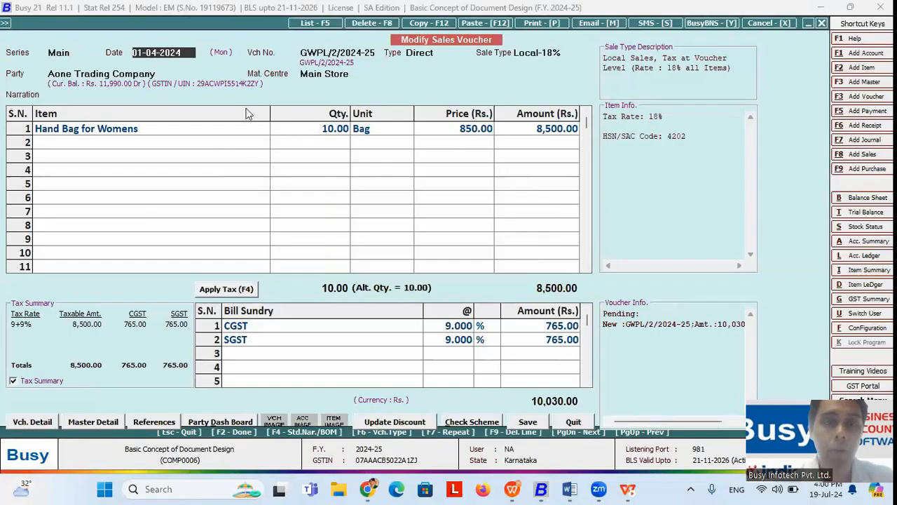
pyautogui.hotkey('alt', 'p')
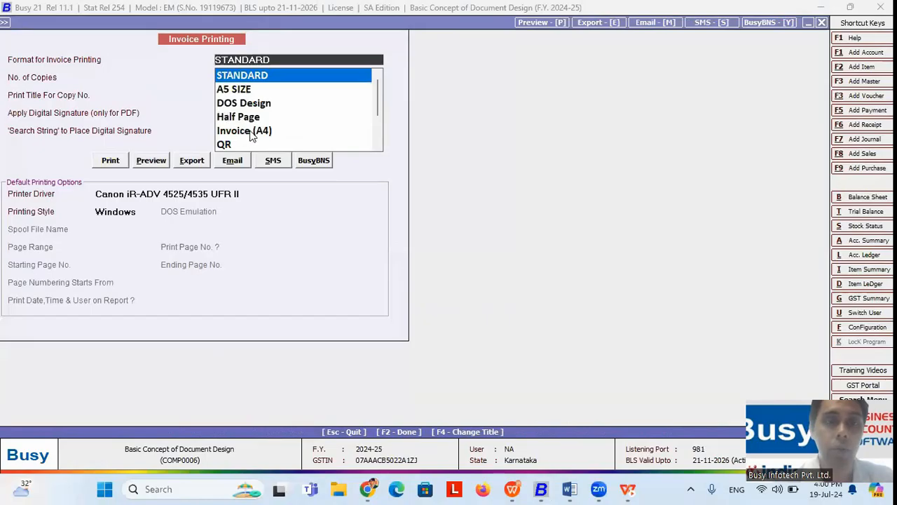
pyautogui.press('Down')
pyautogui.press('Down')
pyautogui.press('Down')
pyautogui.press('Down')
pyautogui.press('Down')
pyautogui.press('Down')
pyautogui.press('Down')
pyautogui.press('Down')
pyautogui.press('Down')
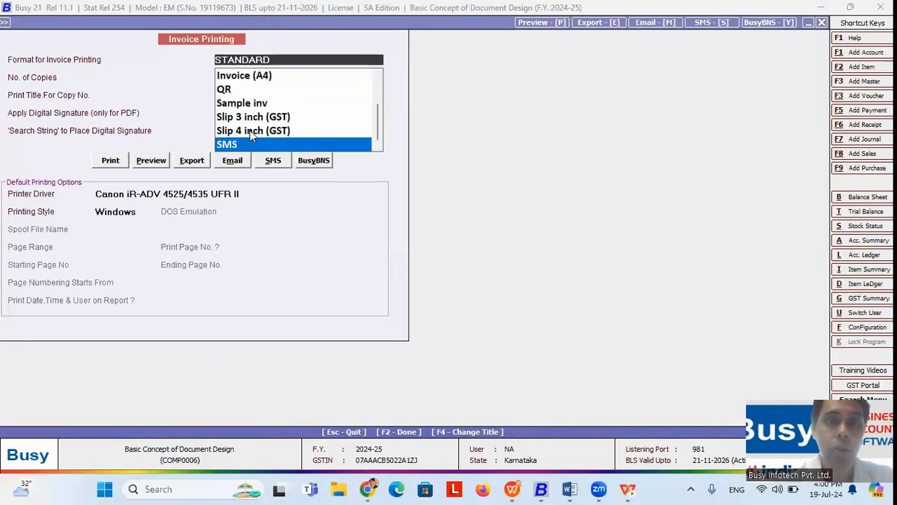
pyautogui.press('Up')
pyautogui.press('Up')
pyautogui.click(162, 162)
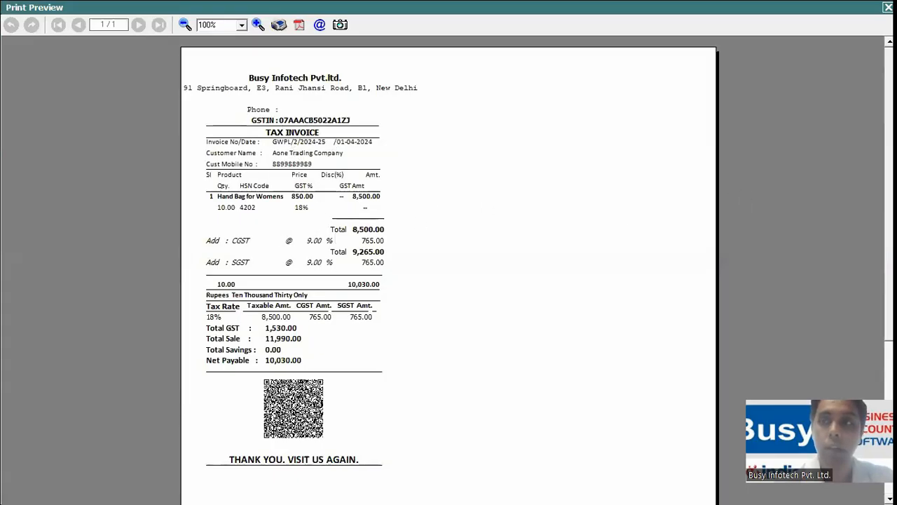
pyautogui.press('Escape')
pyautogui.press('Escape')
pyautogui.press('Escape')
pyautogui.press('Escape')
pyautogui.press('Escape')
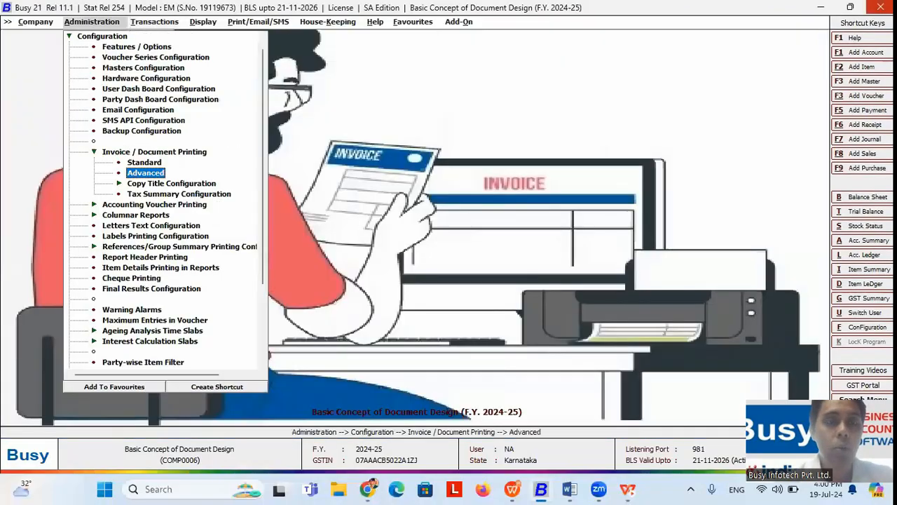
# Step: Switch to the Vishal Bharti Public School company
pyautogui.press('Return')
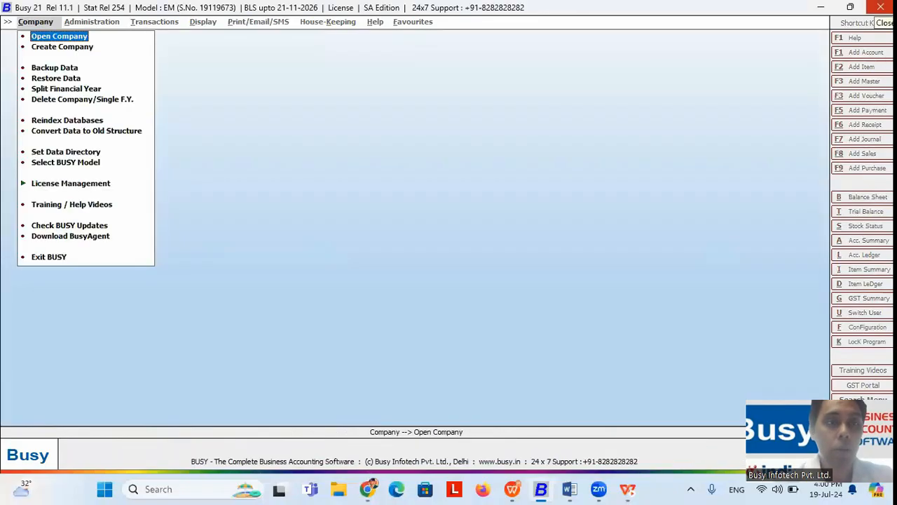
pyautogui.press('Return')
pyautogui.press('Down')
pyautogui.press('Down')
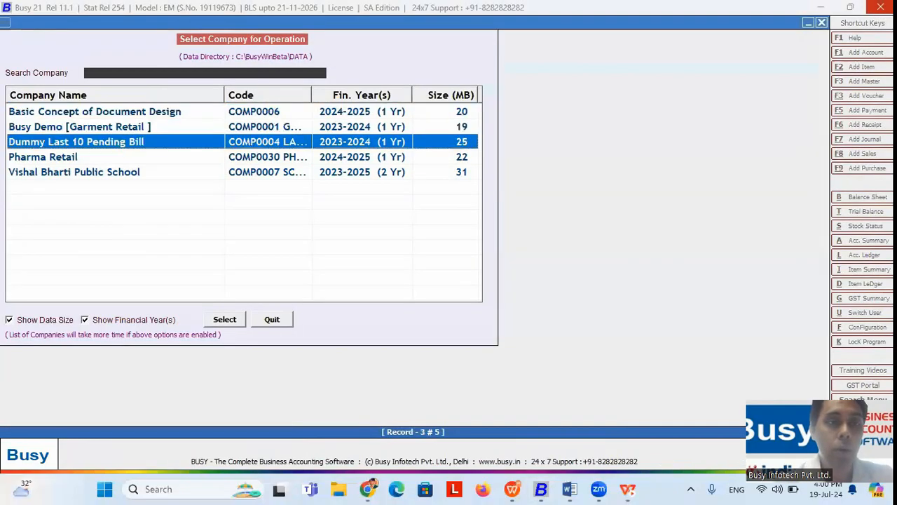
pyautogui.press('Down')
pyautogui.press('Down')
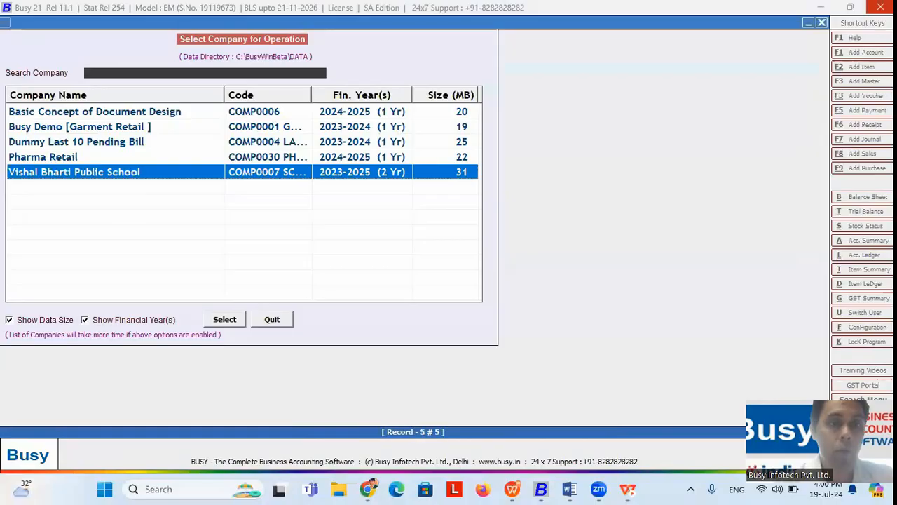
pyautogui.press('Return')
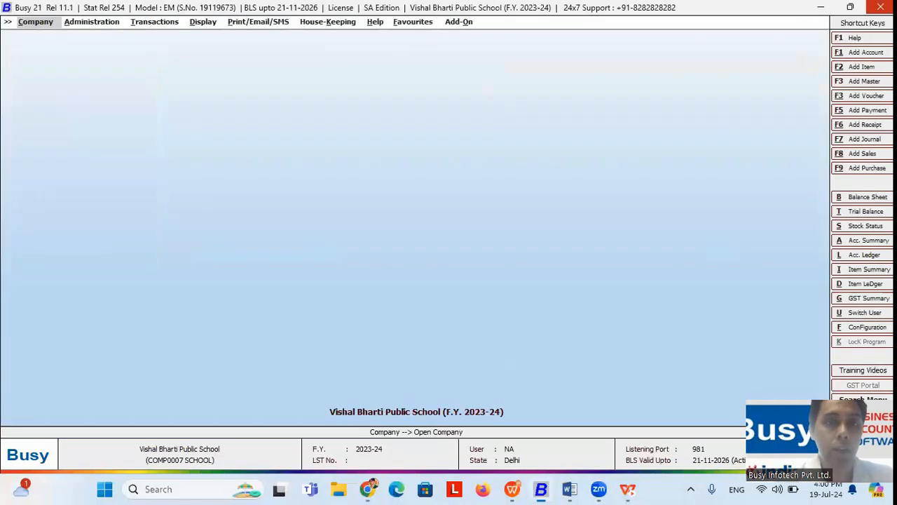
# Step: Open marksheet voucher M-0001-23-24 for modification
pyautogui.press('Right')
pyautogui.press('Right')
pyautogui.press('Down')
pyautogui.press('Down')
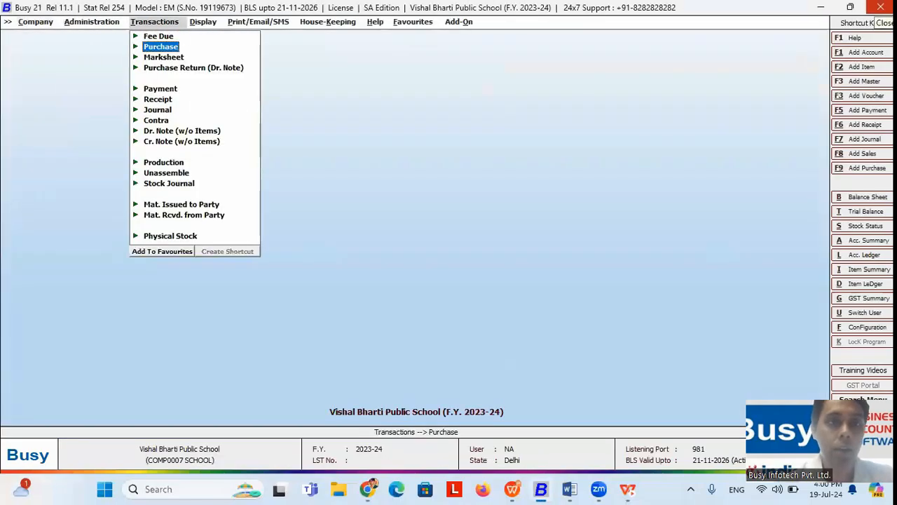
pyautogui.press('Return')
pyautogui.press('Down')
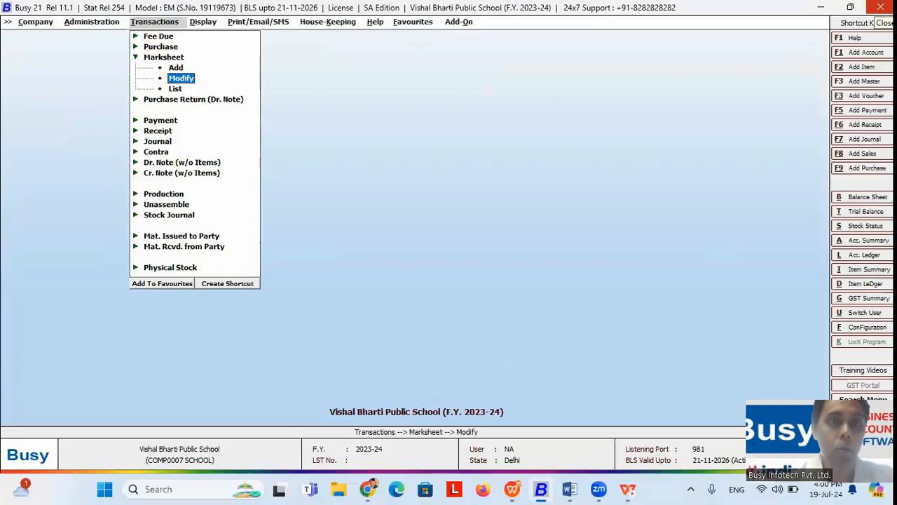
pyautogui.press('Return')
pyautogui.press('Return')
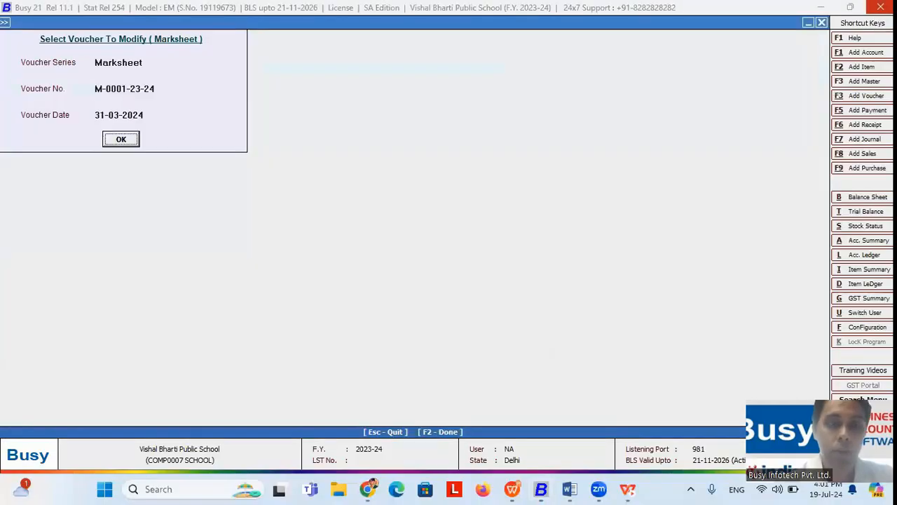
pyautogui.press('Return')
pyautogui.hotkey('alt', 'p')
pyautogui.press('Return')
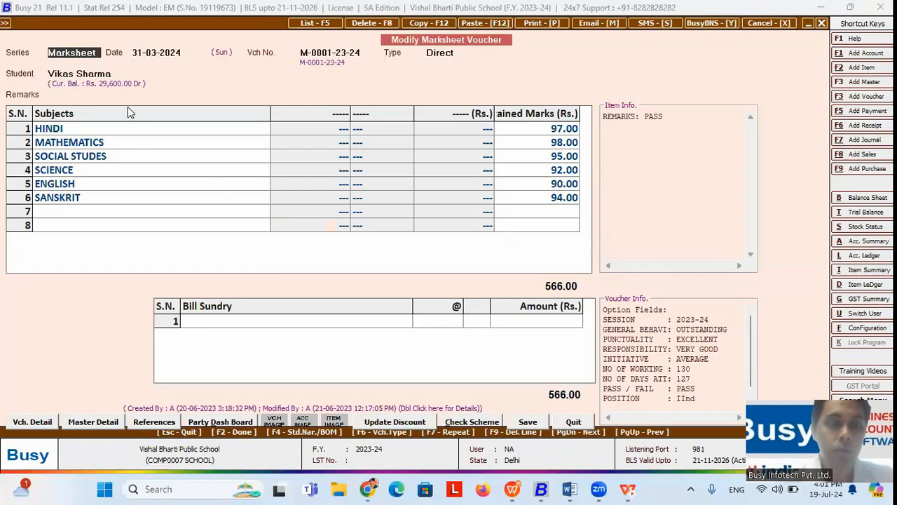
# Step: Preview the marksheet in F-TERM format (566 marks, 70.75%) and return to the main menu
pyautogui.hotkey('alt', 'p')
pyautogui.click(130, 125)
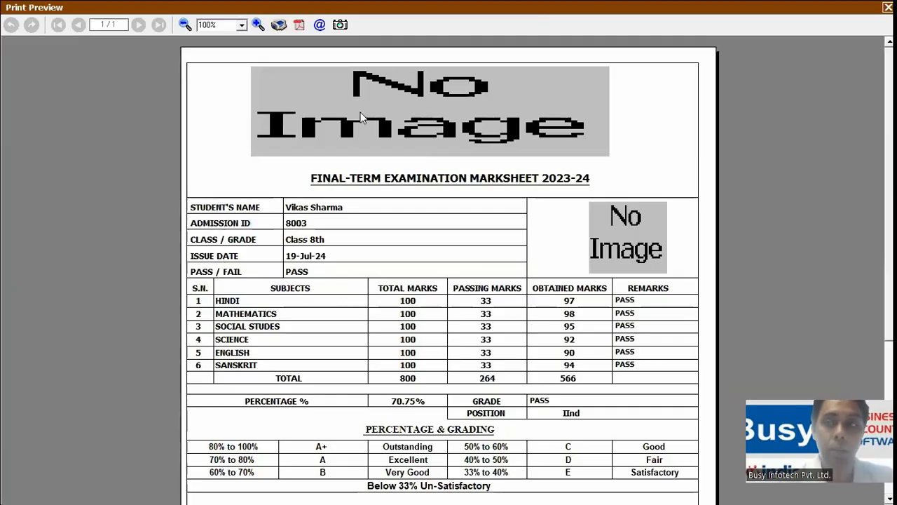
pyautogui.press('Escape')
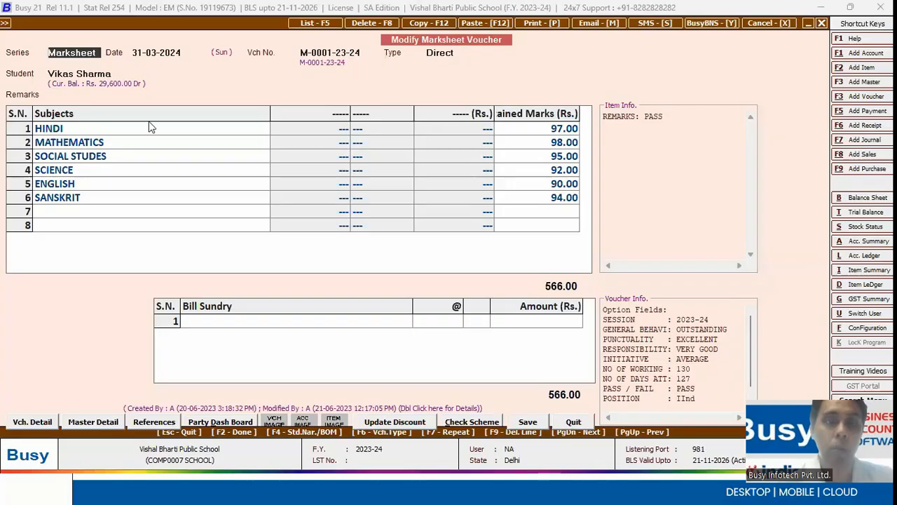
pyautogui.press('Escape')
pyautogui.press('Escape')
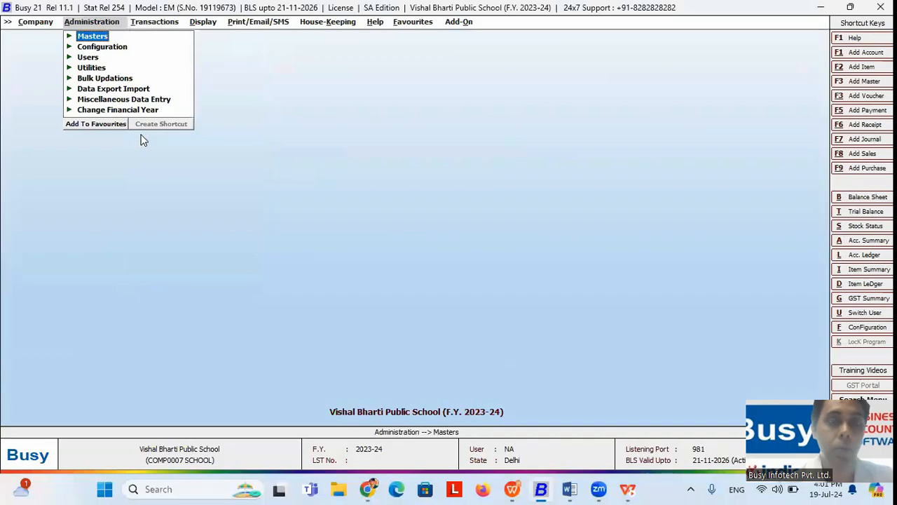
# Step: Switch to the Busy Demo Garment Retail company
pyautogui.press('Left')
pyautogui.press('Return')
pyautogui.press('Return')
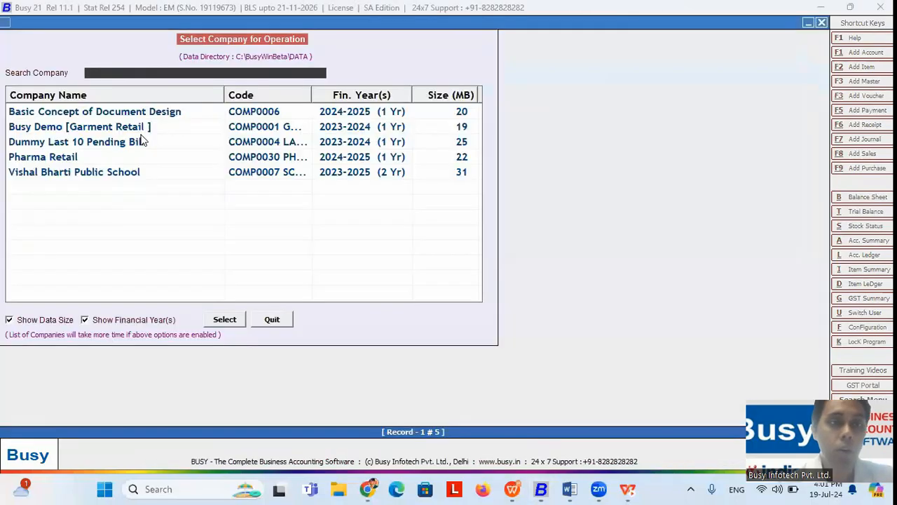
pyautogui.press('Down')
pyautogui.press('Down')
pyautogui.press('Up')
pyautogui.press('Return')
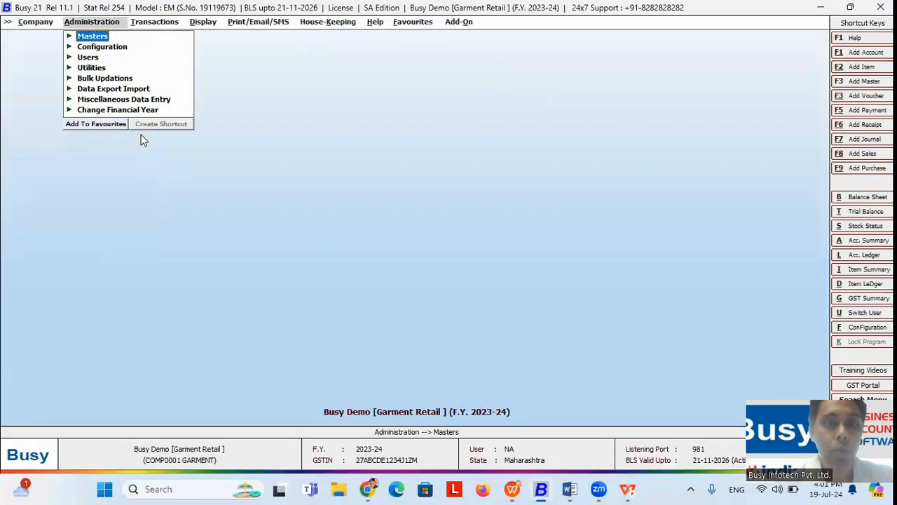
# Step: Preview sales invoice 6/2023-20 in the Garment format
pyautogui.press('Right')
pyautogui.press('Down')
pyautogui.press('Return')
pyautogui.press('Return')
pyautogui.press('Return')
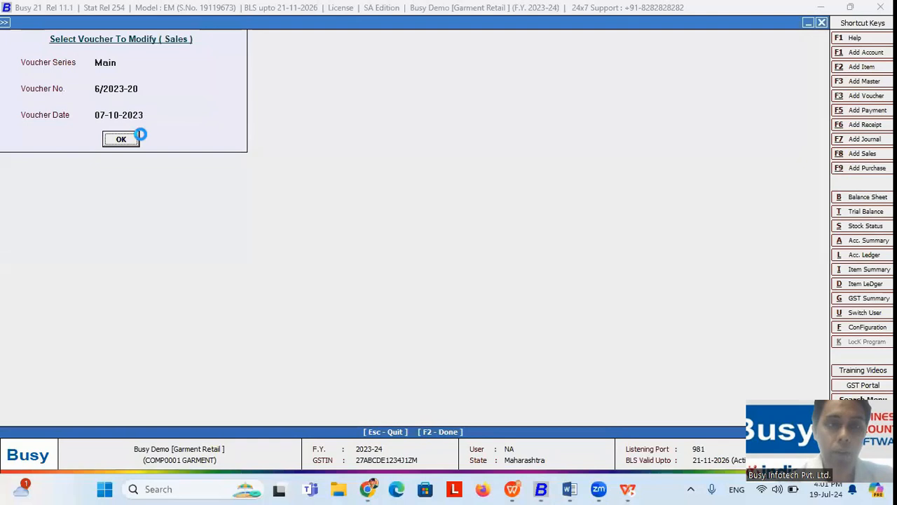
pyautogui.hotkey('alt', 'p')
pyautogui.press('Escape')
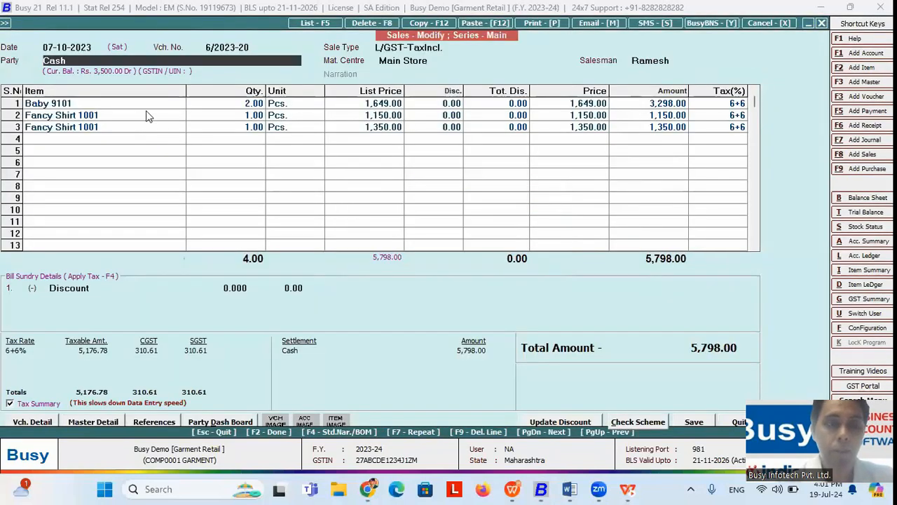
pyautogui.press('Down')
pyautogui.press('Down')
pyautogui.press('Up')
pyautogui.press('Up')
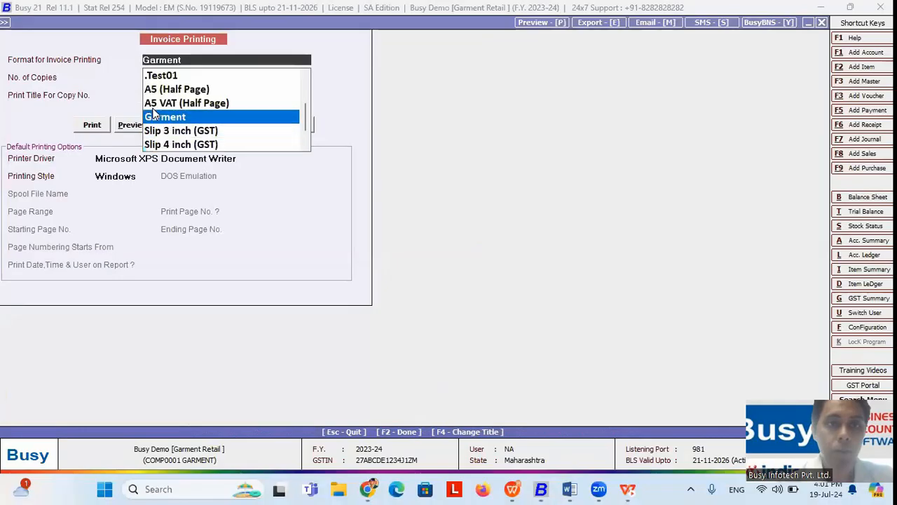
pyautogui.click(154, 116)
pyautogui.click(130, 124)
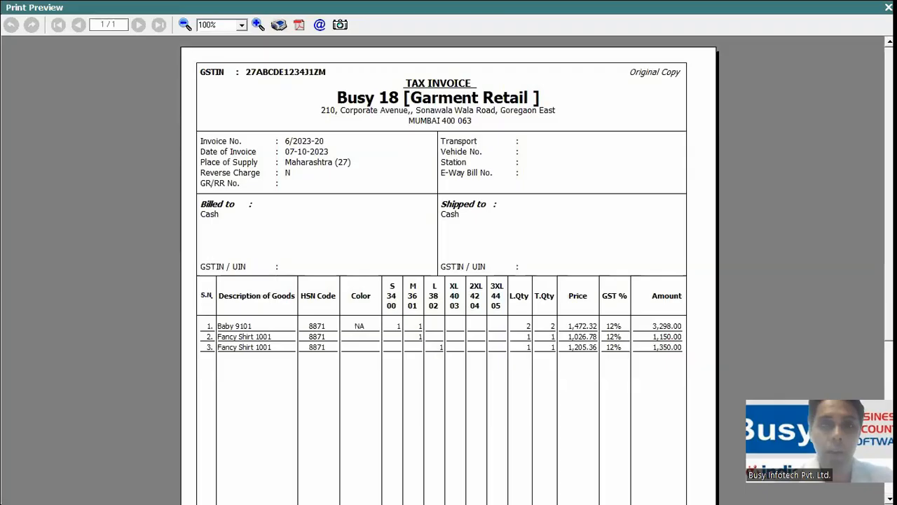
pyautogui.press('Escape')
# Step: Leave the voucher and open advanced Document Configuration with the Garment format selected
pyautogui.press('Escape')
pyautogui.press('y')
pyautogui.press('Escape')
pyautogui.press('Left')
pyautogui.press('Down')
pyautogui.press('Return')
pyautogui.press('Down')
pyautogui.press('Down')
pyautogui.press('Down')
pyautogui.press('Down')
pyautogui.press('Down')
pyautogui.press('Down')
pyautogui.press('Down')
pyautogui.press('Down')
pyautogui.press('Down')
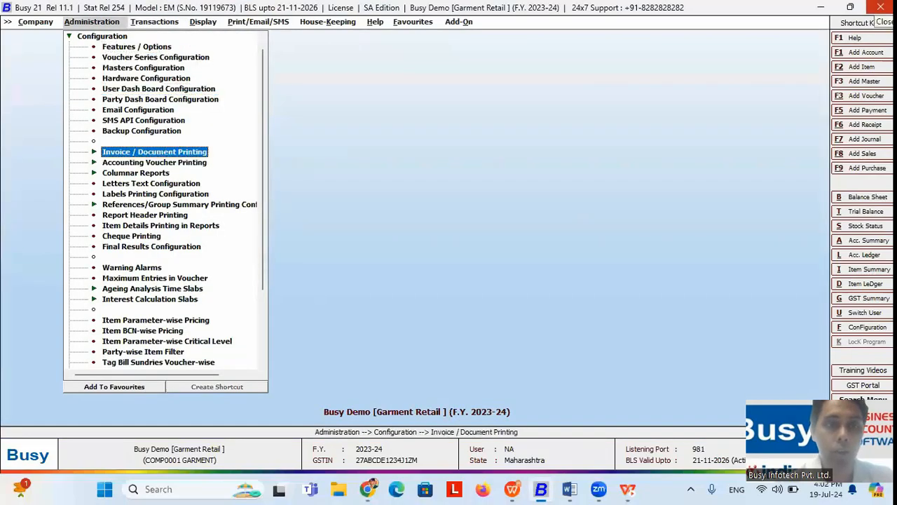
pyautogui.press('Return')
pyautogui.press('Down')
pyautogui.press('Return')
pyautogui.press('Down')
pyautogui.press('Down')
pyautogui.press('Down')
pyautogui.press('Down')
pyautogui.press('Down')
pyautogui.press('Down')
pyautogui.press('Down')
pyautogui.press('Down')
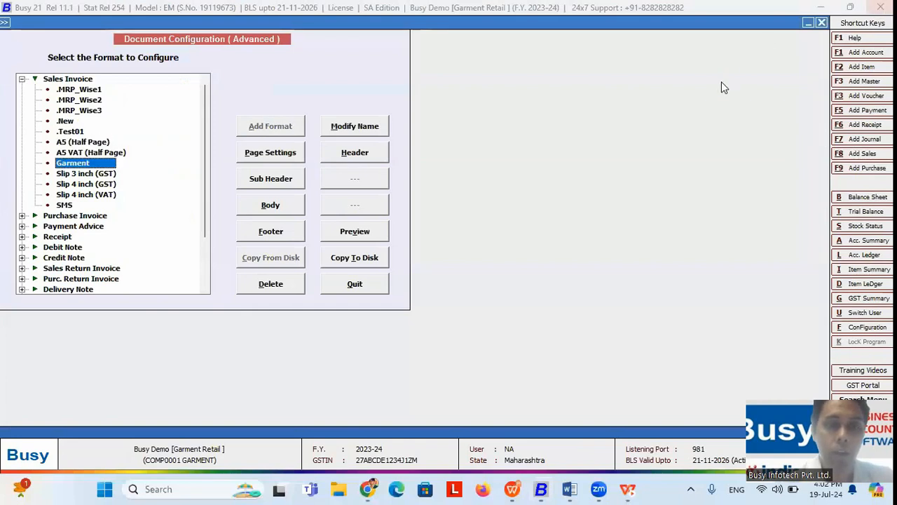
# Step: Change the Garment header's 'Description of Goods' heading to 'Item'
pyautogui.click(352, 157)
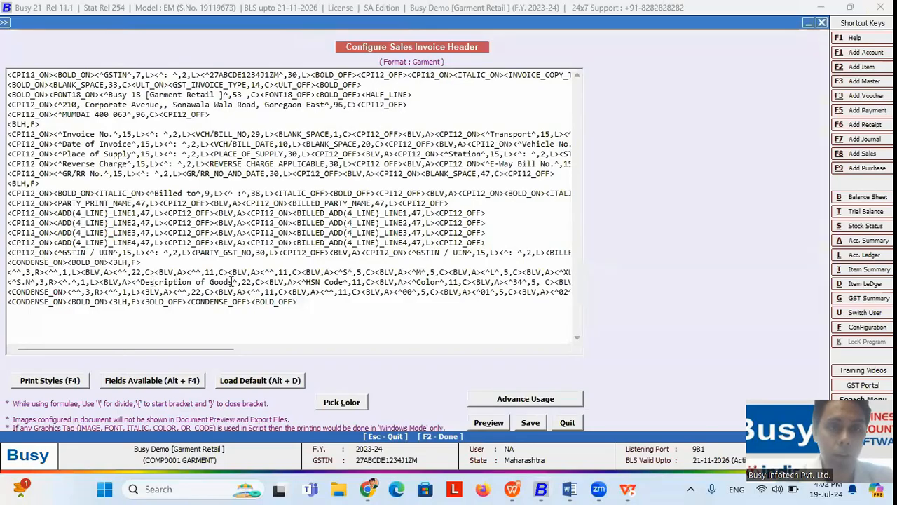
pyautogui.click(232, 281)
pyautogui.press('BackSpace')
pyautogui.press('BackSpace')
pyautogui.press('BackSpace')
pyautogui.press('BackSpace')
pyautogui.press('BackSpace')
pyautogui.press('BackSpace')
pyautogui.press('BackSpace')
pyautogui.press('BackSpace')
pyautogui.press('BackSpace')
pyautogui.press('BackSpace')
pyautogui.press('BackSpace')
pyautogui.press('BackSpace')
pyautogui.press('BackSpace')
pyautogui.press('BackSpace')
pyautogui.press('BackSpace')
pyautogui.press('BackSpace')
pyautogui.press('BackSpace')
pyautogui.press('BackSpace')
pyautogui.press('BackSpace')
pyautogui.press('BackSpace')
pyautogui.write('ITE')
pyautogui.press('BackSpace')
pyautogui.press('BackSpace')
pyautogui.press('BackSpace')
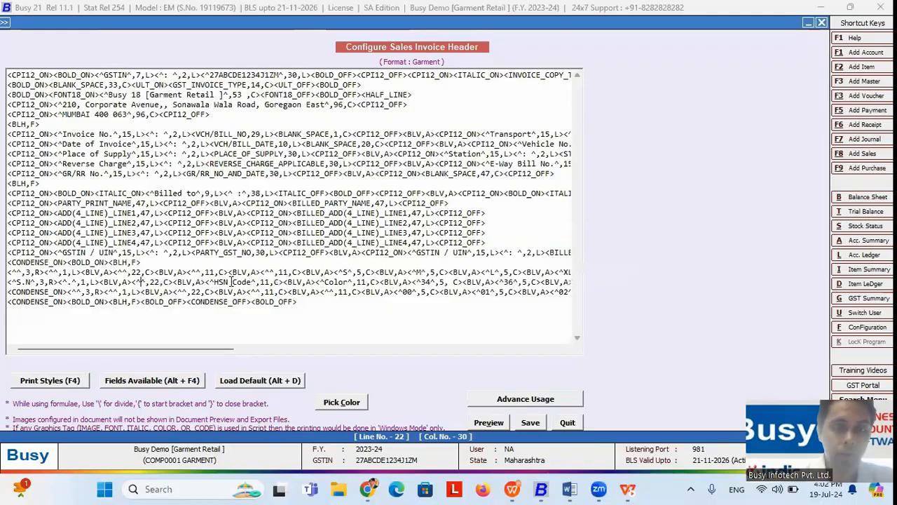
pyautogui.write('Item')
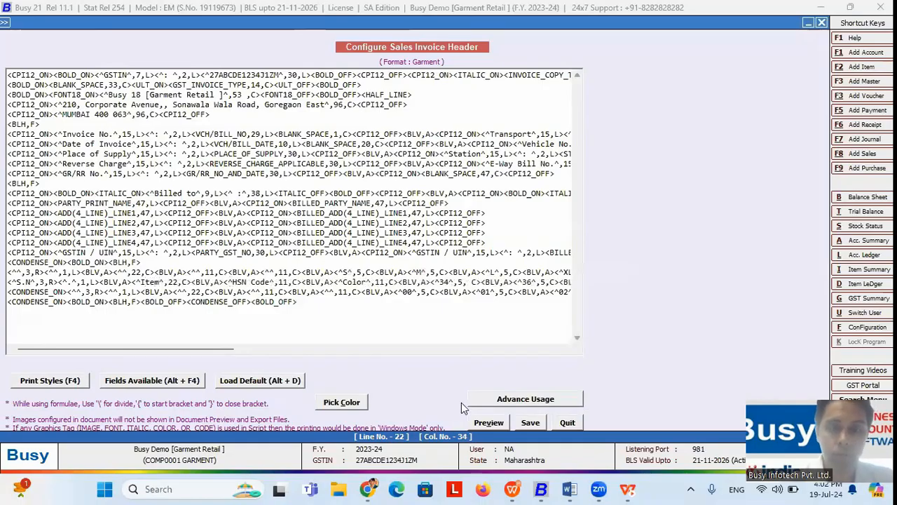
# Step: Preview the edited header with its S to 3XL size columns, then quit the header editor
pyautogui.click(489, 423)
pyautogui.click(484, 273)
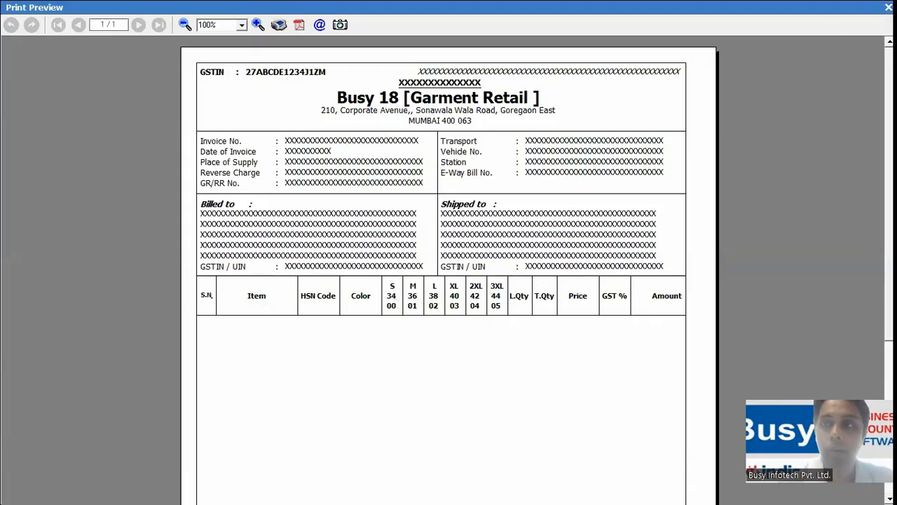
pyautogui.press('Escape')
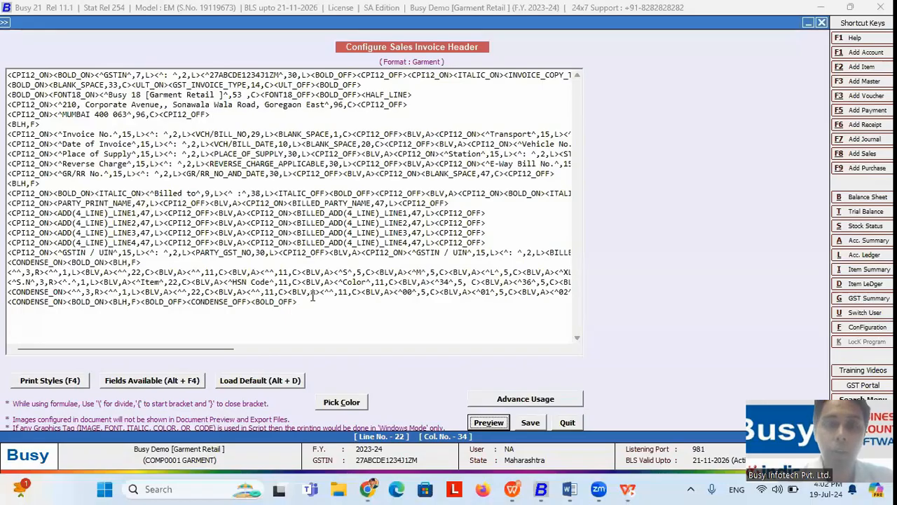
pyautogui.press('Escape')
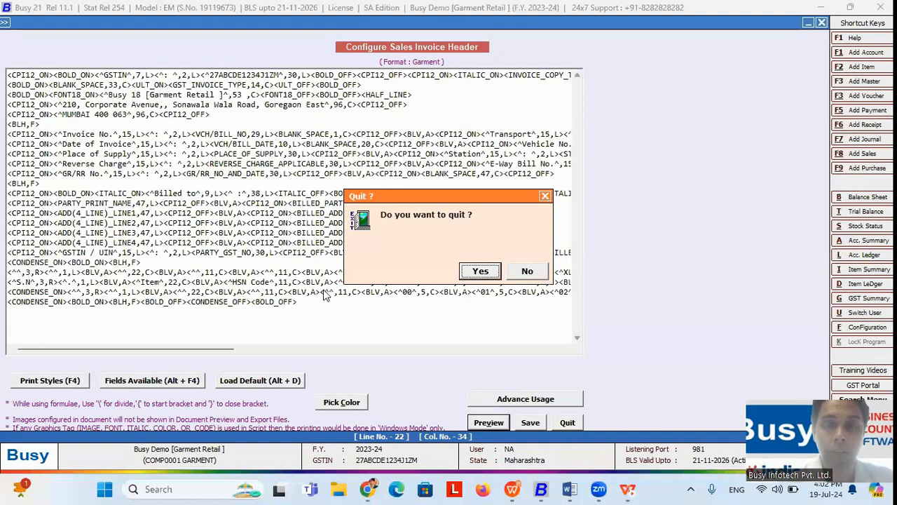
pyautogui.press('Return')
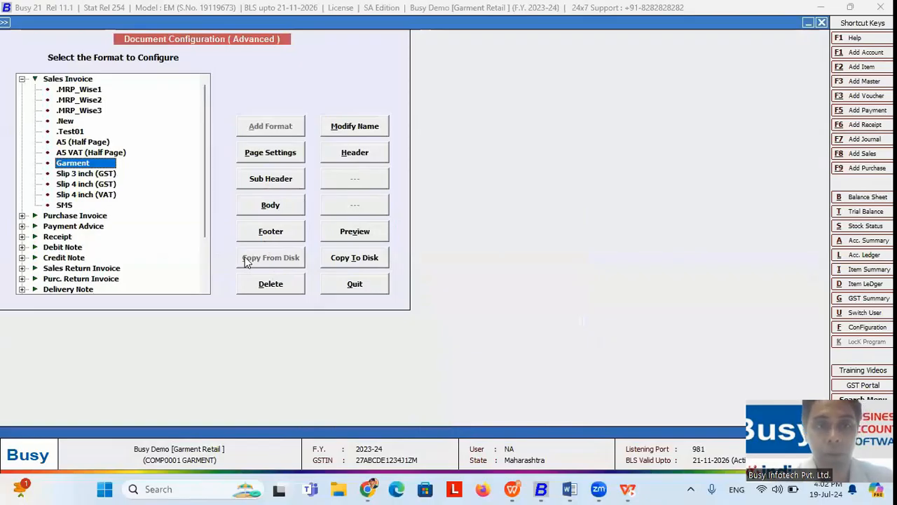
# Step: Close Document Configuration and switch to the Invoice Format Customization slide on A4 QR codes
pyautogui.press('Escape')
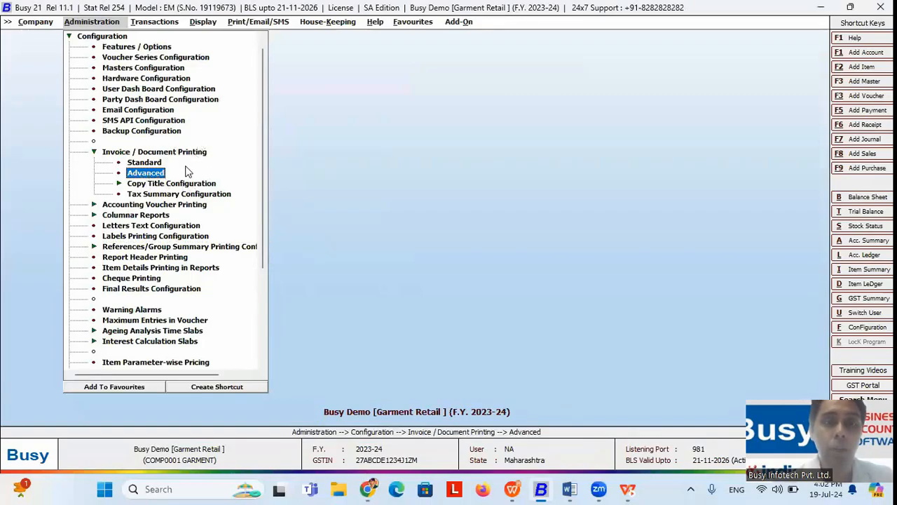
pyautogui.press('Left')
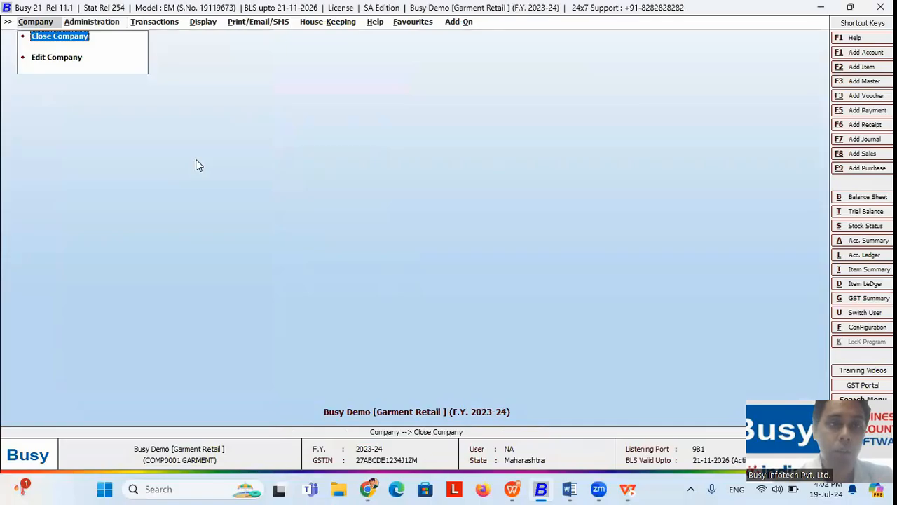
pyautogui.hotkey('alt', 'Tab')
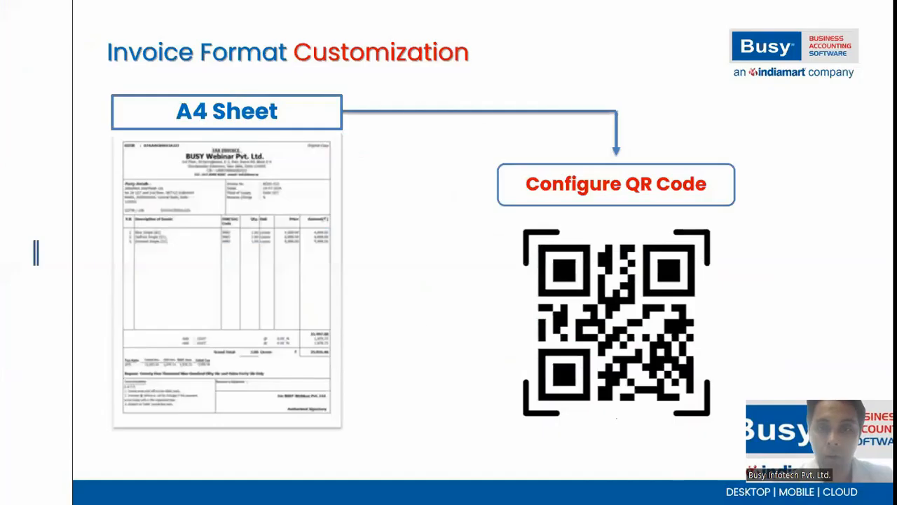